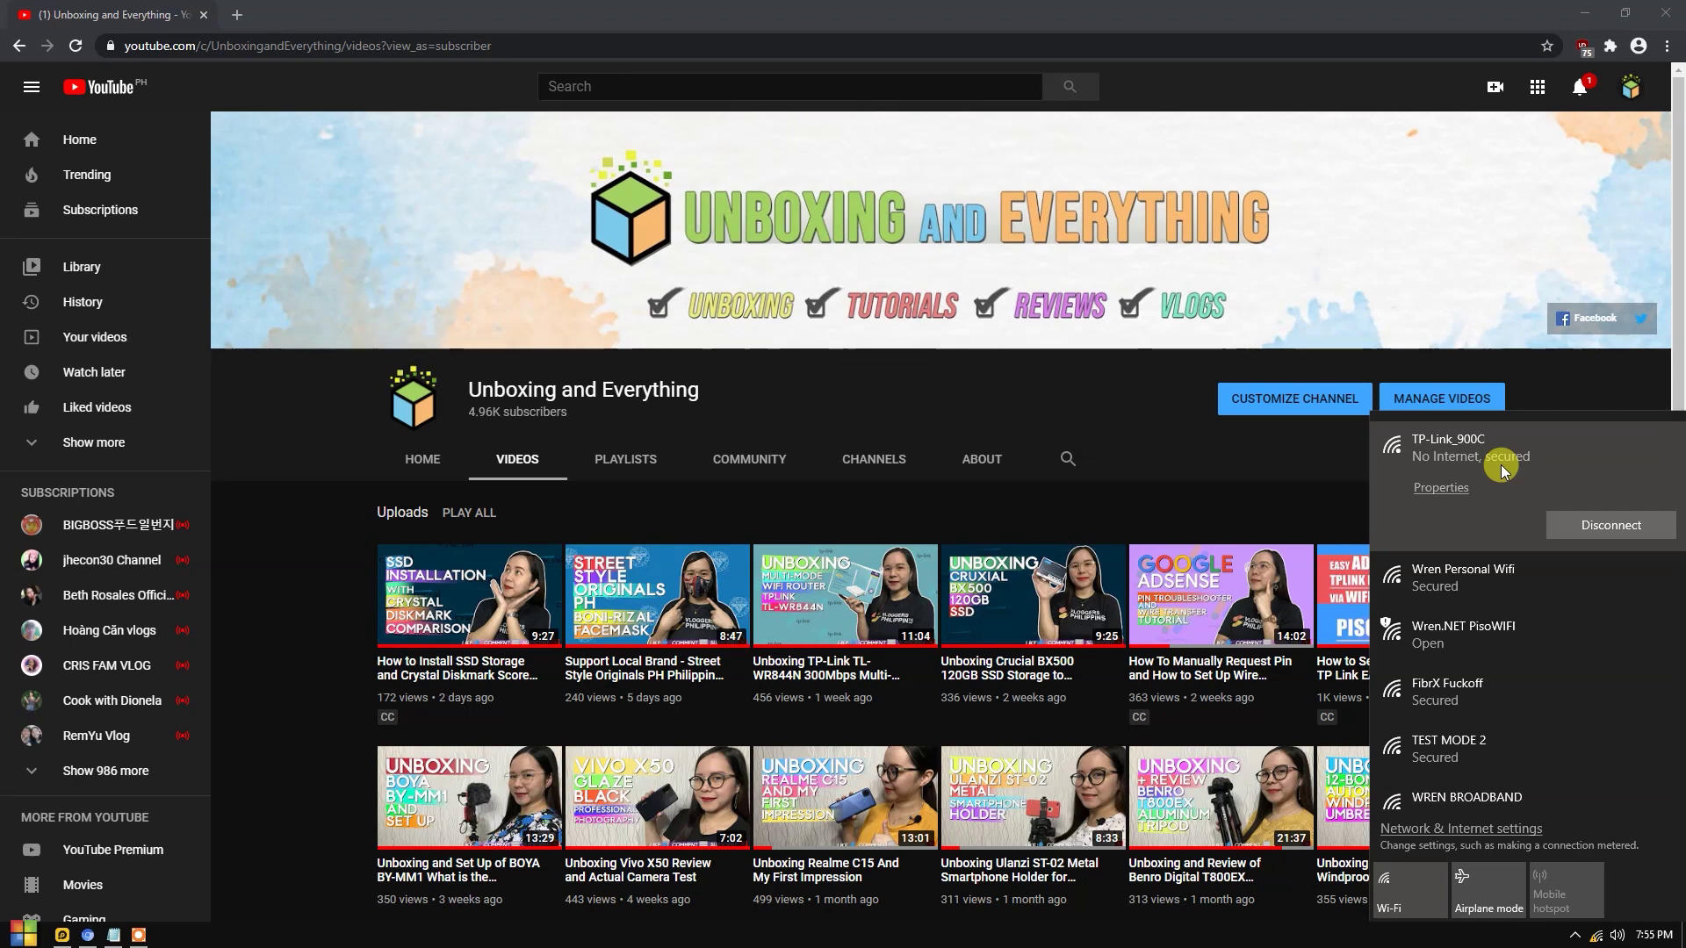
# Dismiss the Windows Wi-Fi list and open a new blank Chrome tab.
pyautogui.click(1113, 383)
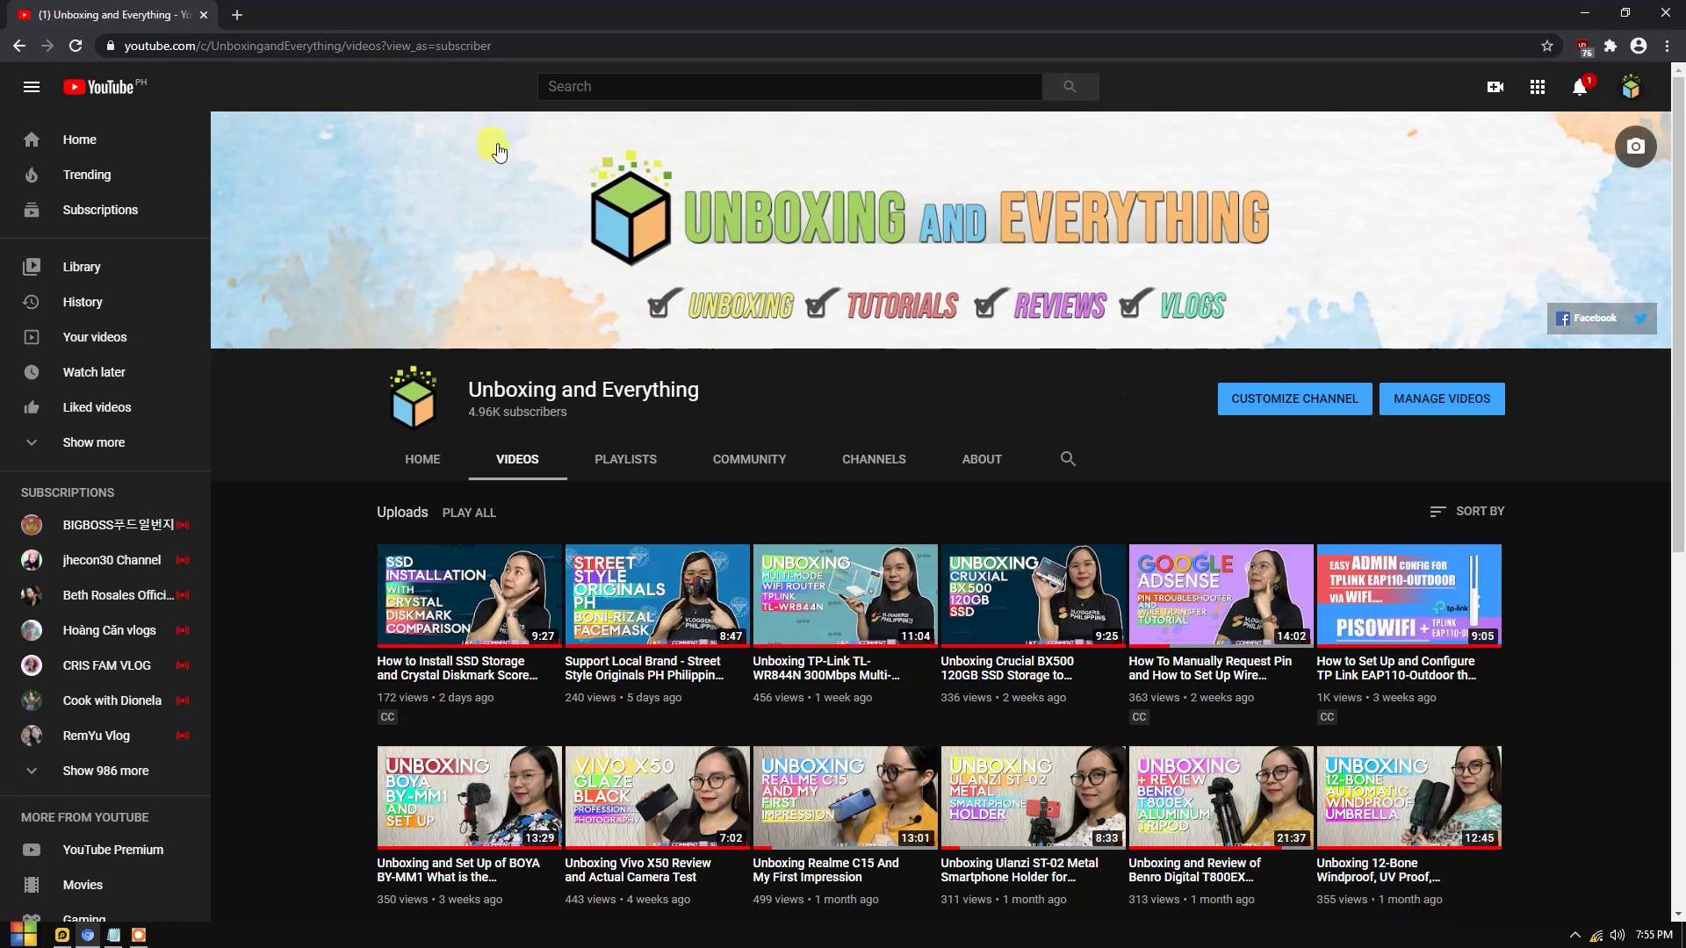
pyautogui.click(235, 16)
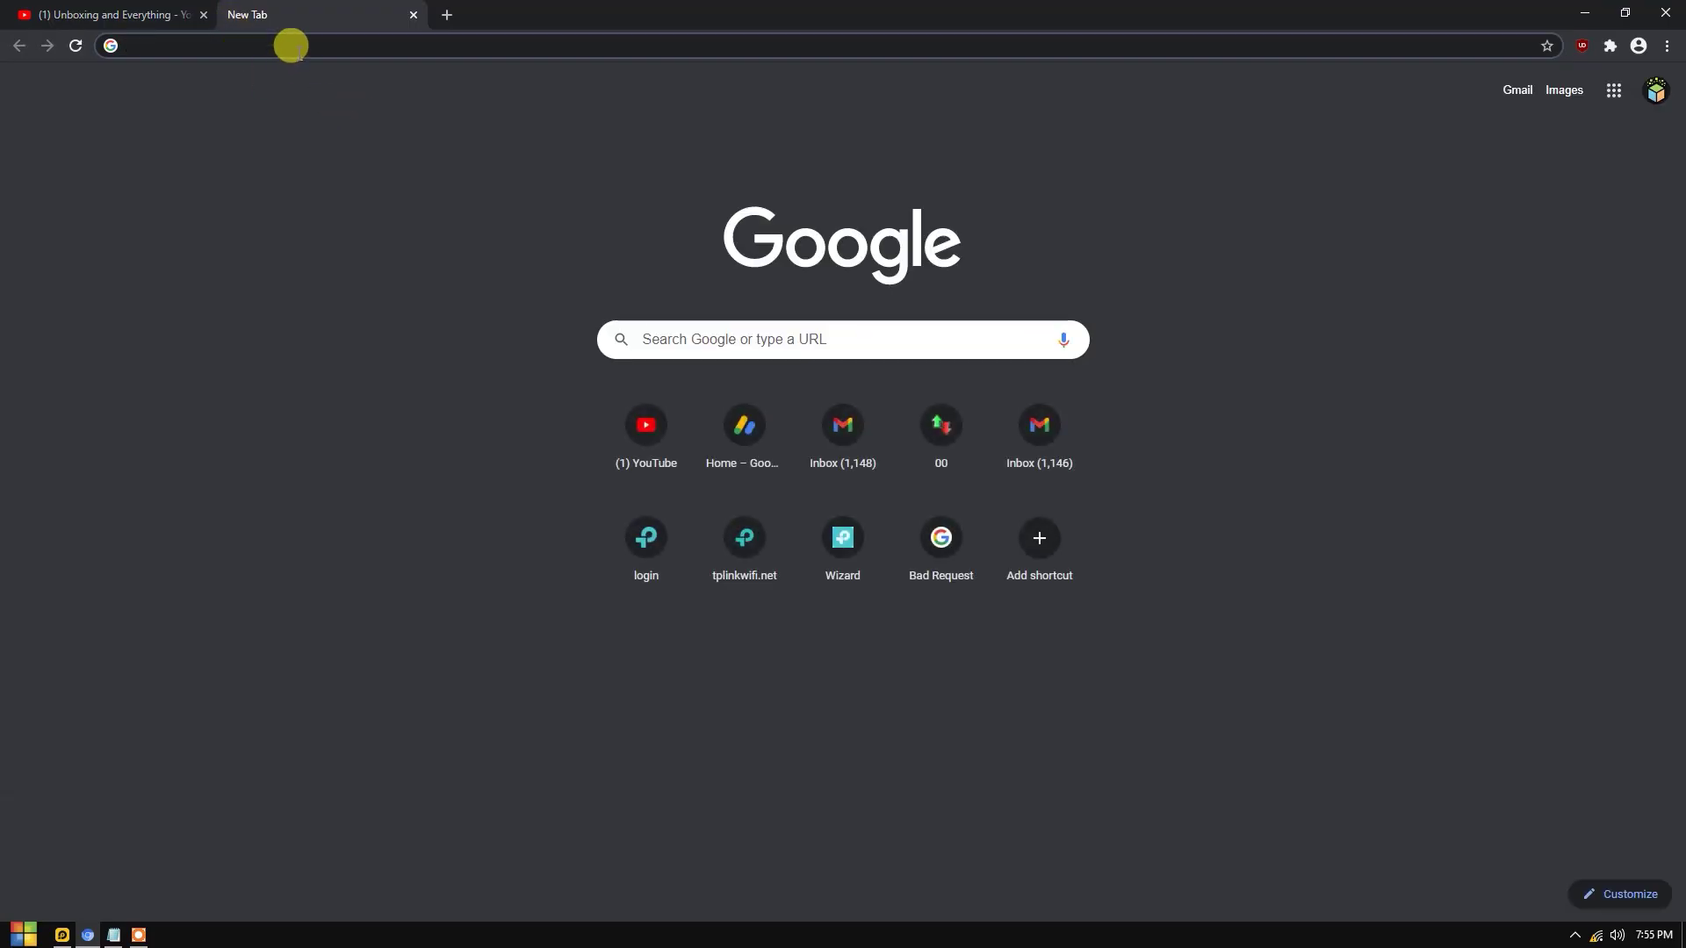
# Enter 192.168.0.1, then try the router address tplinkwifi.net in another new tab.
pyautogui.write('192.168.0.1')
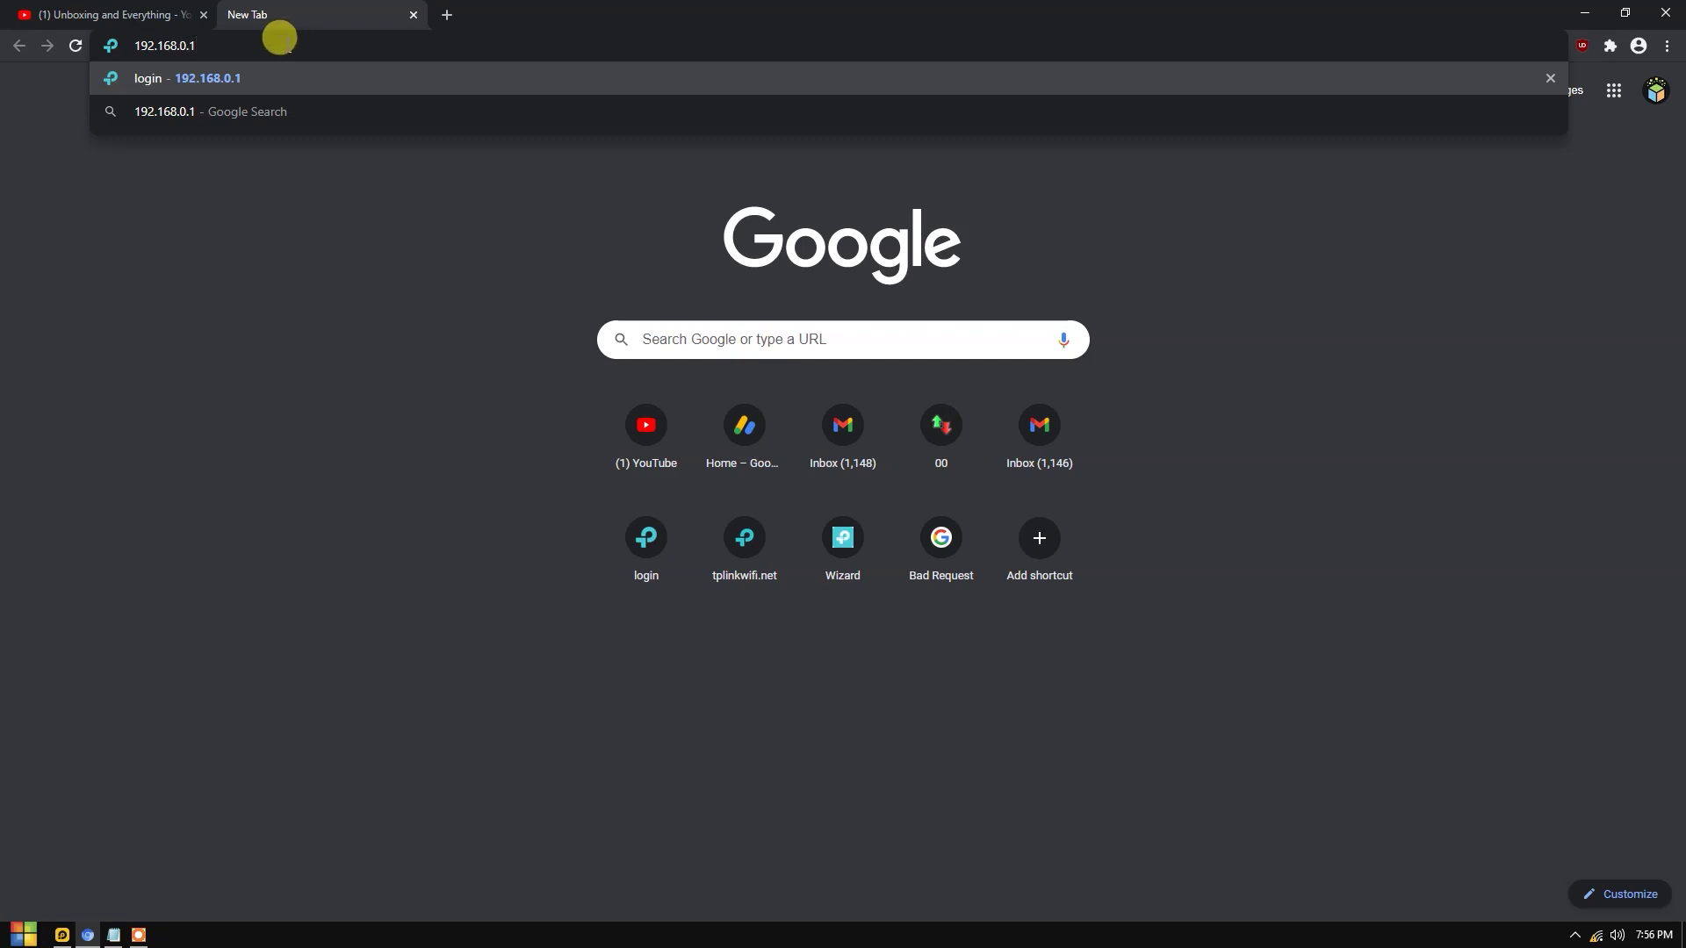
pyautogui.click(447, 15)
pyautogui.write('tplinkwifi.net')
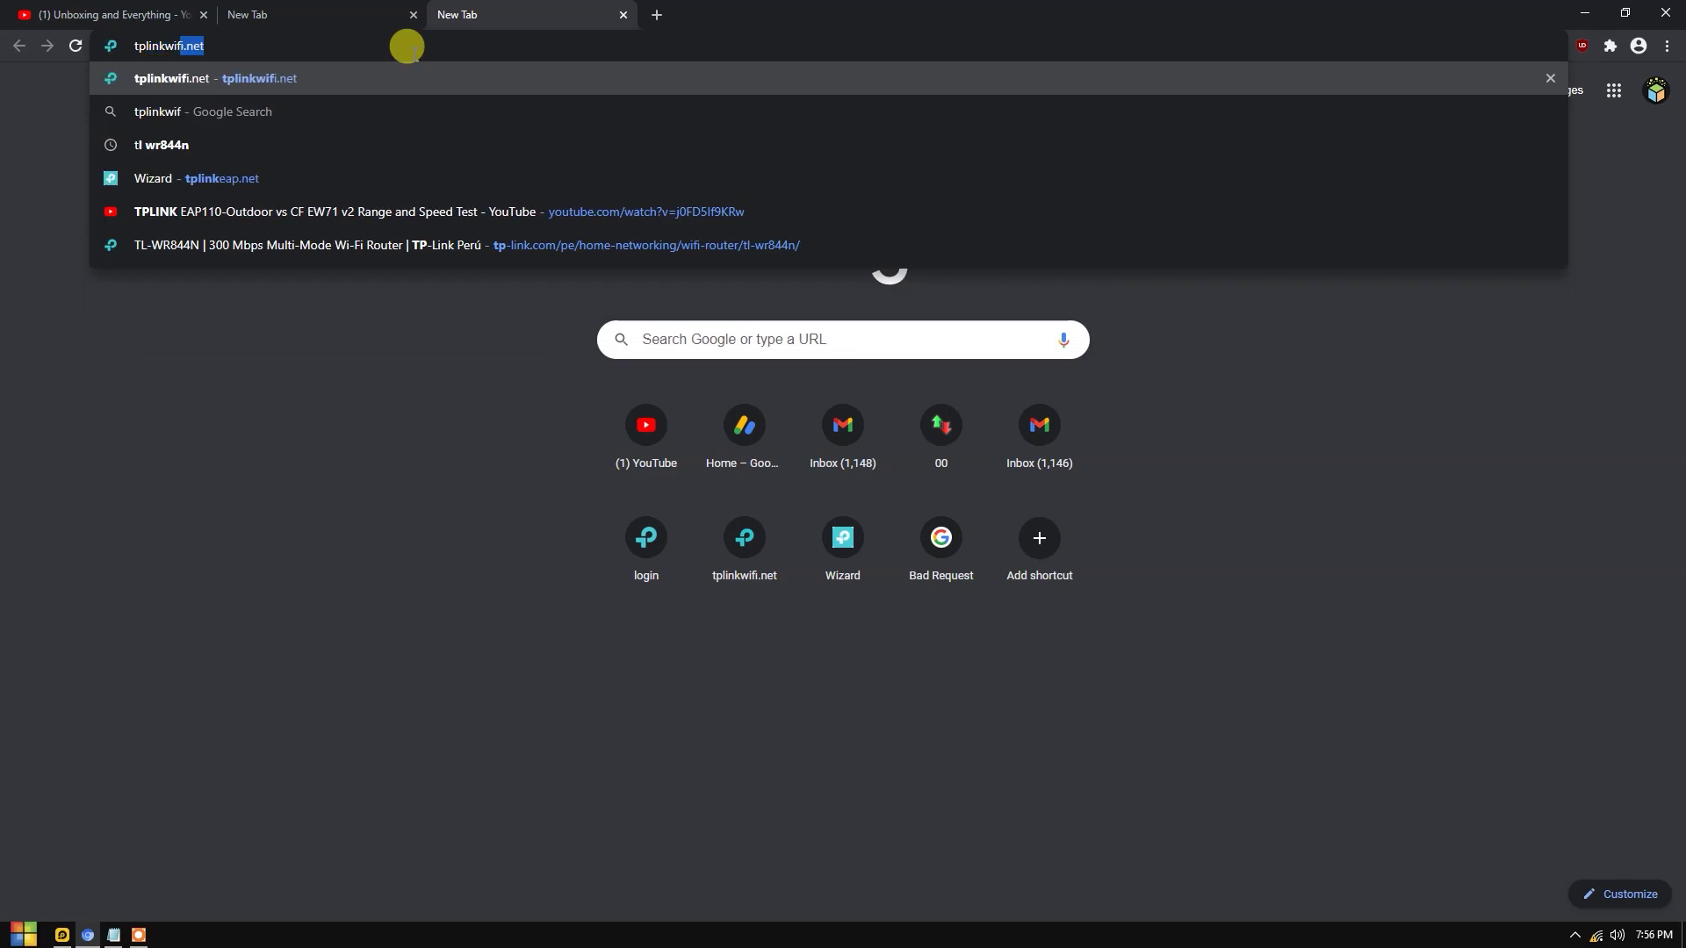
pyautogui.click(380, 79)
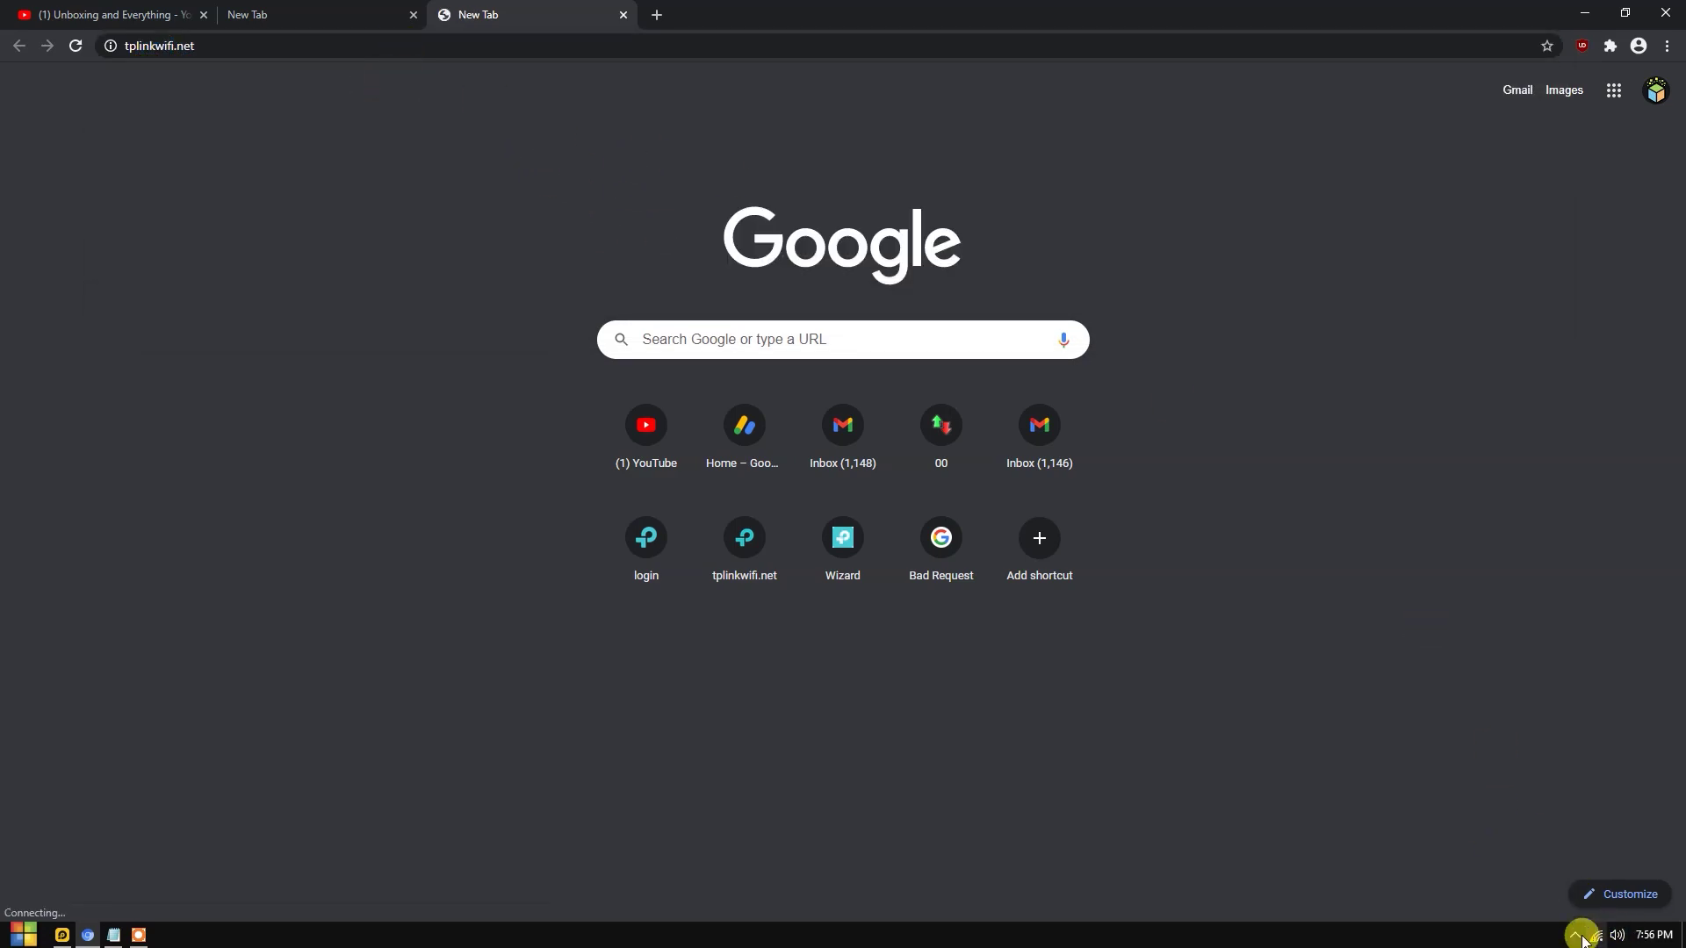
# Load the router login page at 192.168.0.1.
pyautogui.moveTo(1586, 941)
pyautogui.click(569, 37)
pyautogui.write('192.168.0.1')
pyautogui.press('Return')
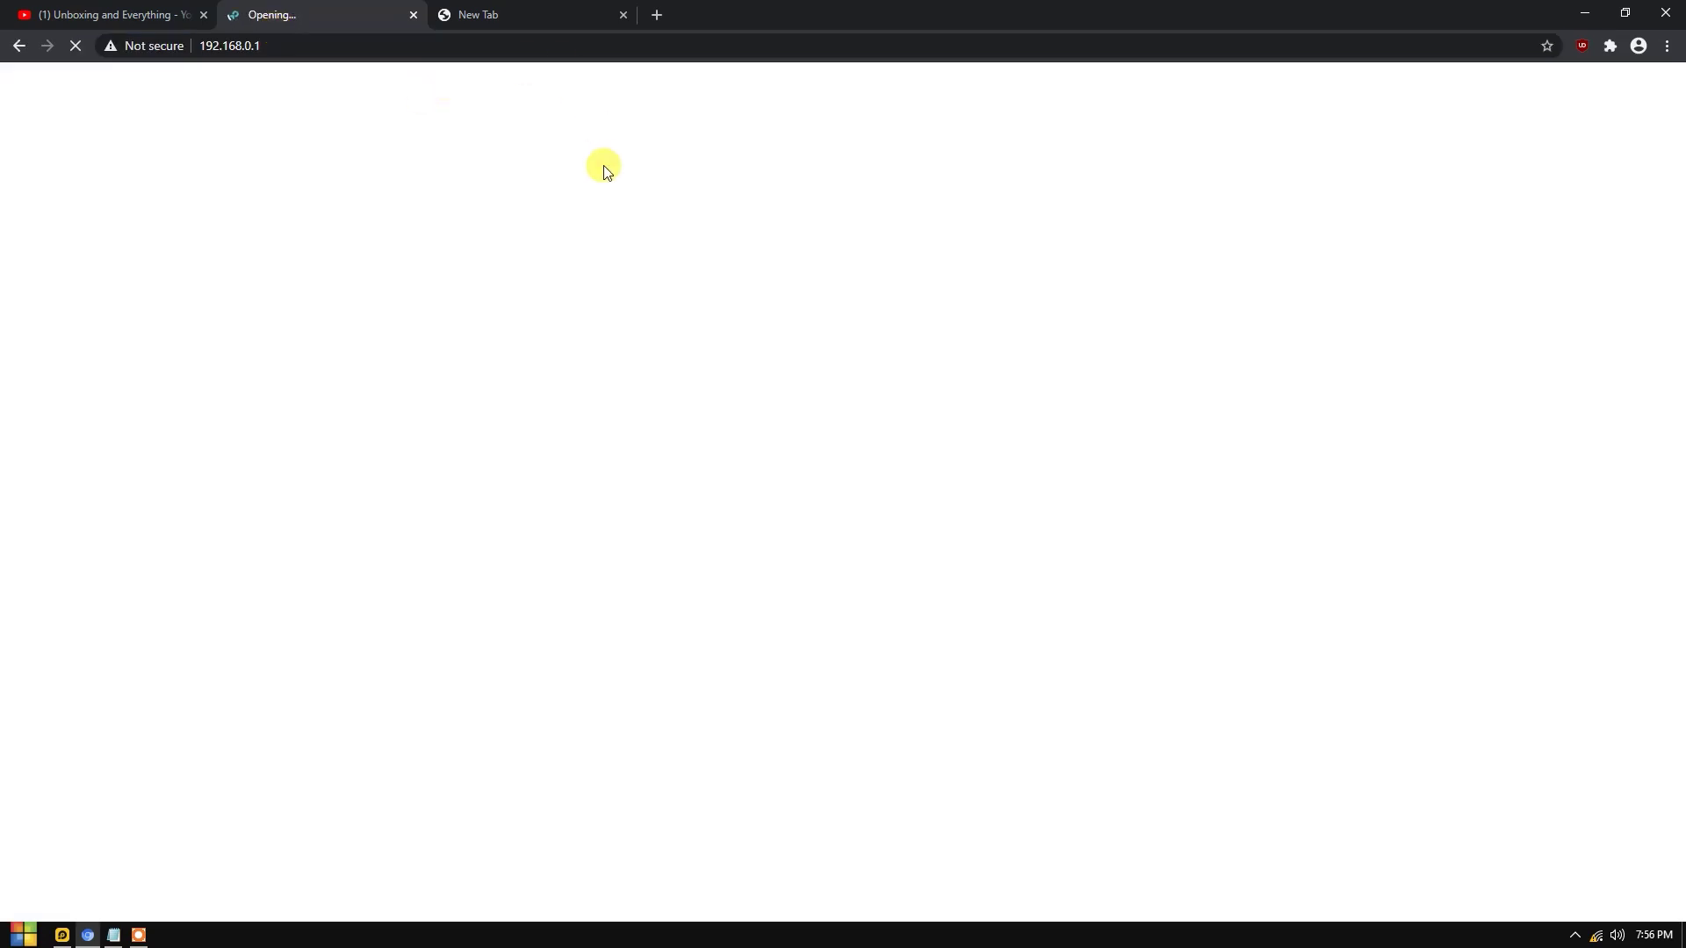
# Close the tplinkwifi.net tab showing the connection timeout.
pyautogui.hotkey('ctrl', 'Tab')
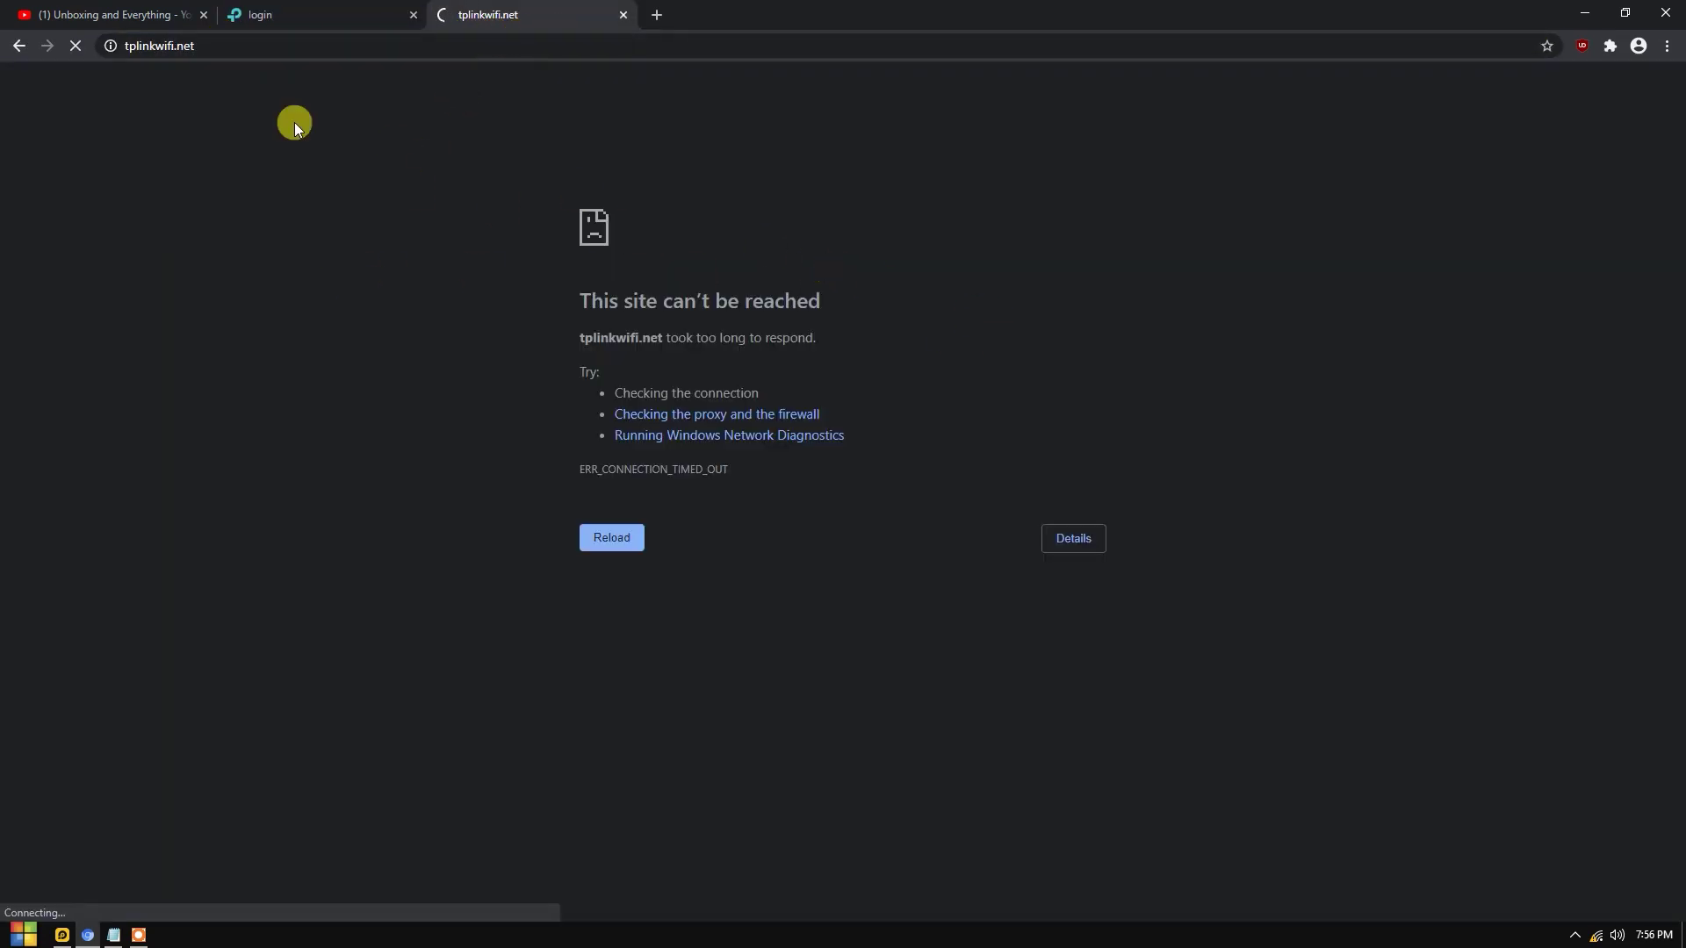
pyautogui.click(300, 43)
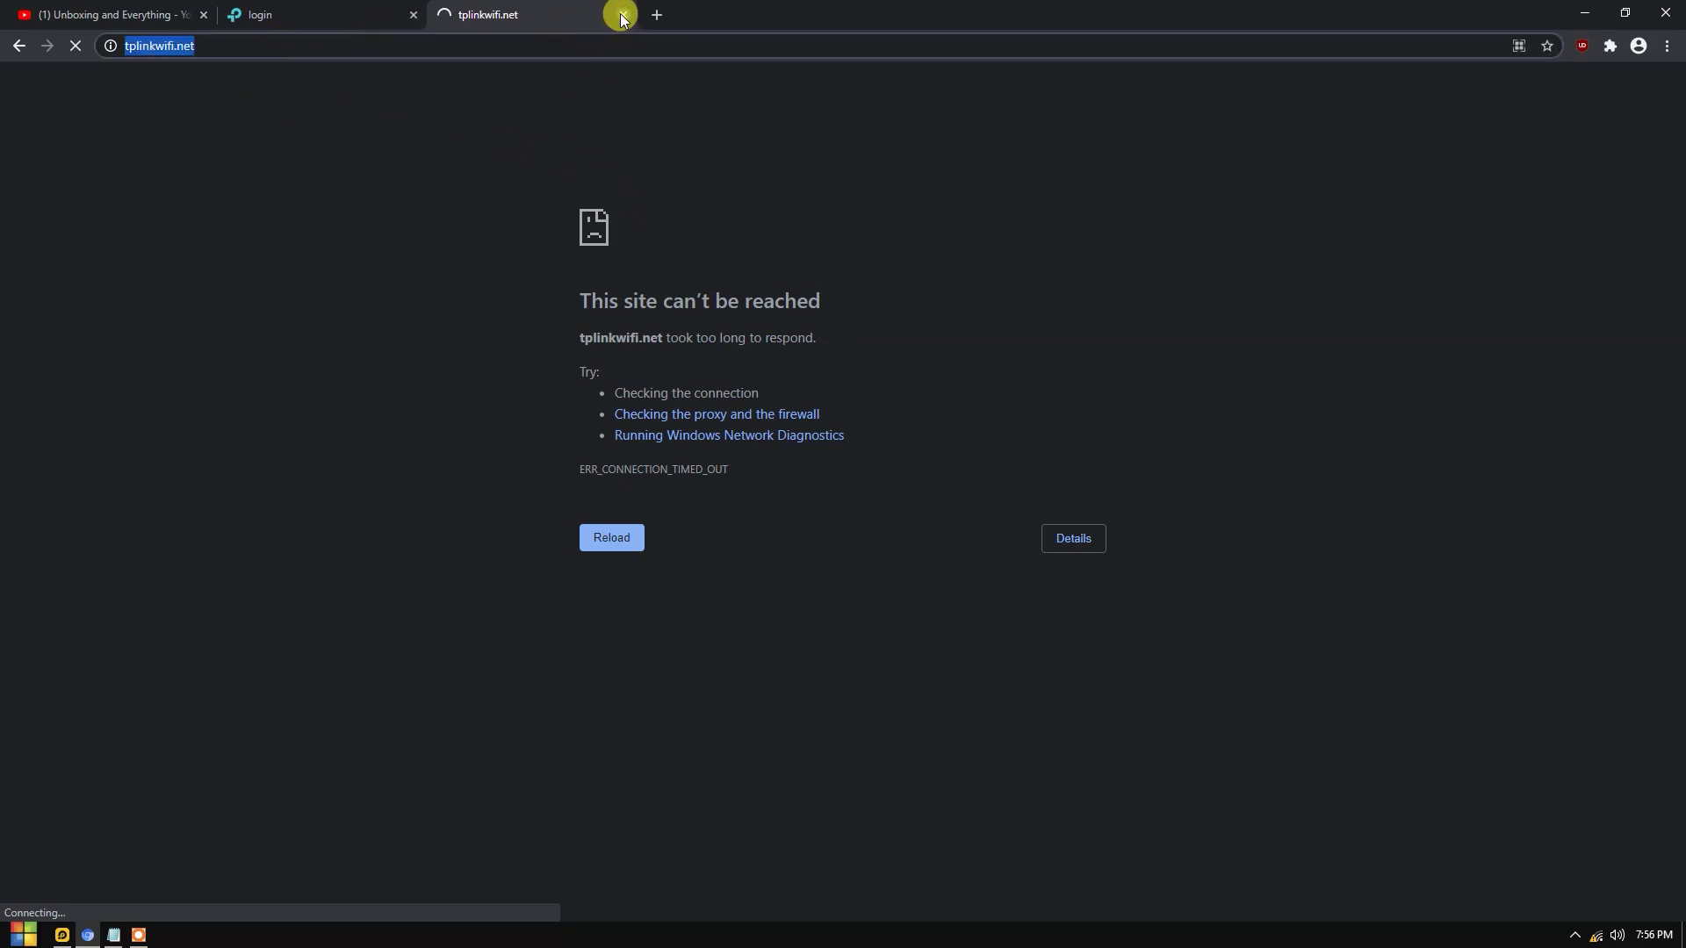
pyautogui.click(623, 15)
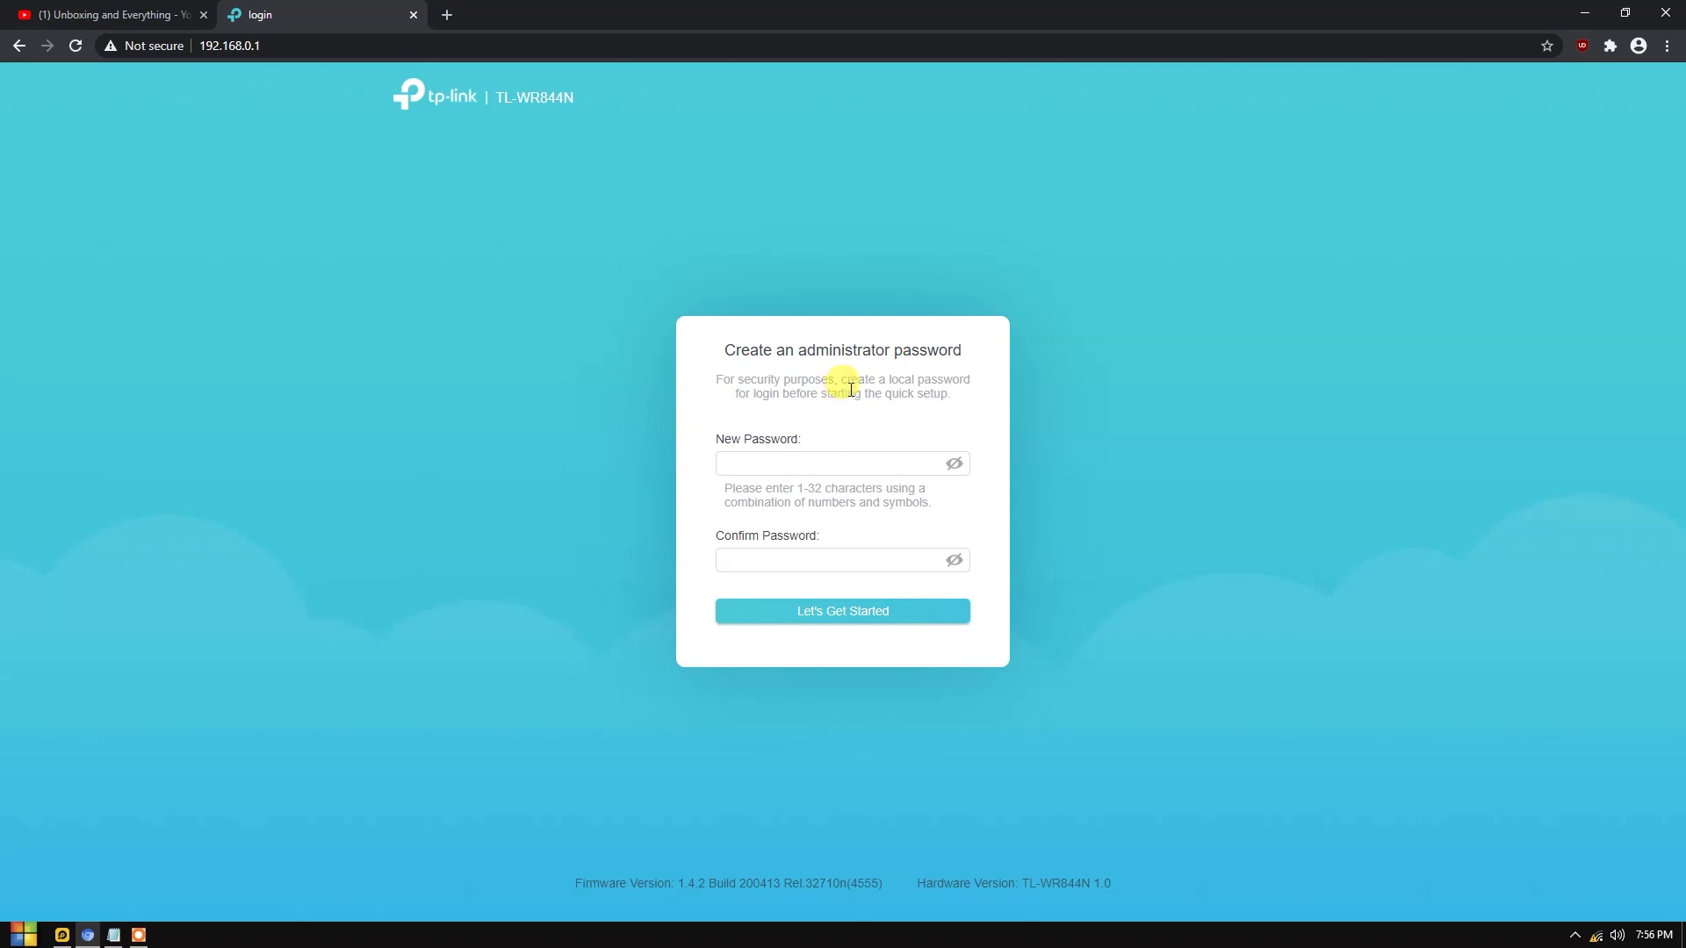
# Create and confirm the router's administrator password.
pyautogui.moveTo(716, 347); pyautogui.dragTo(911, 393)
pyautogui.moveTo(753, 346); pyautogui.dragTo(948, 331)
pyautogui.moveTo(737, 380); pyautogui.dragTo(977, 418)
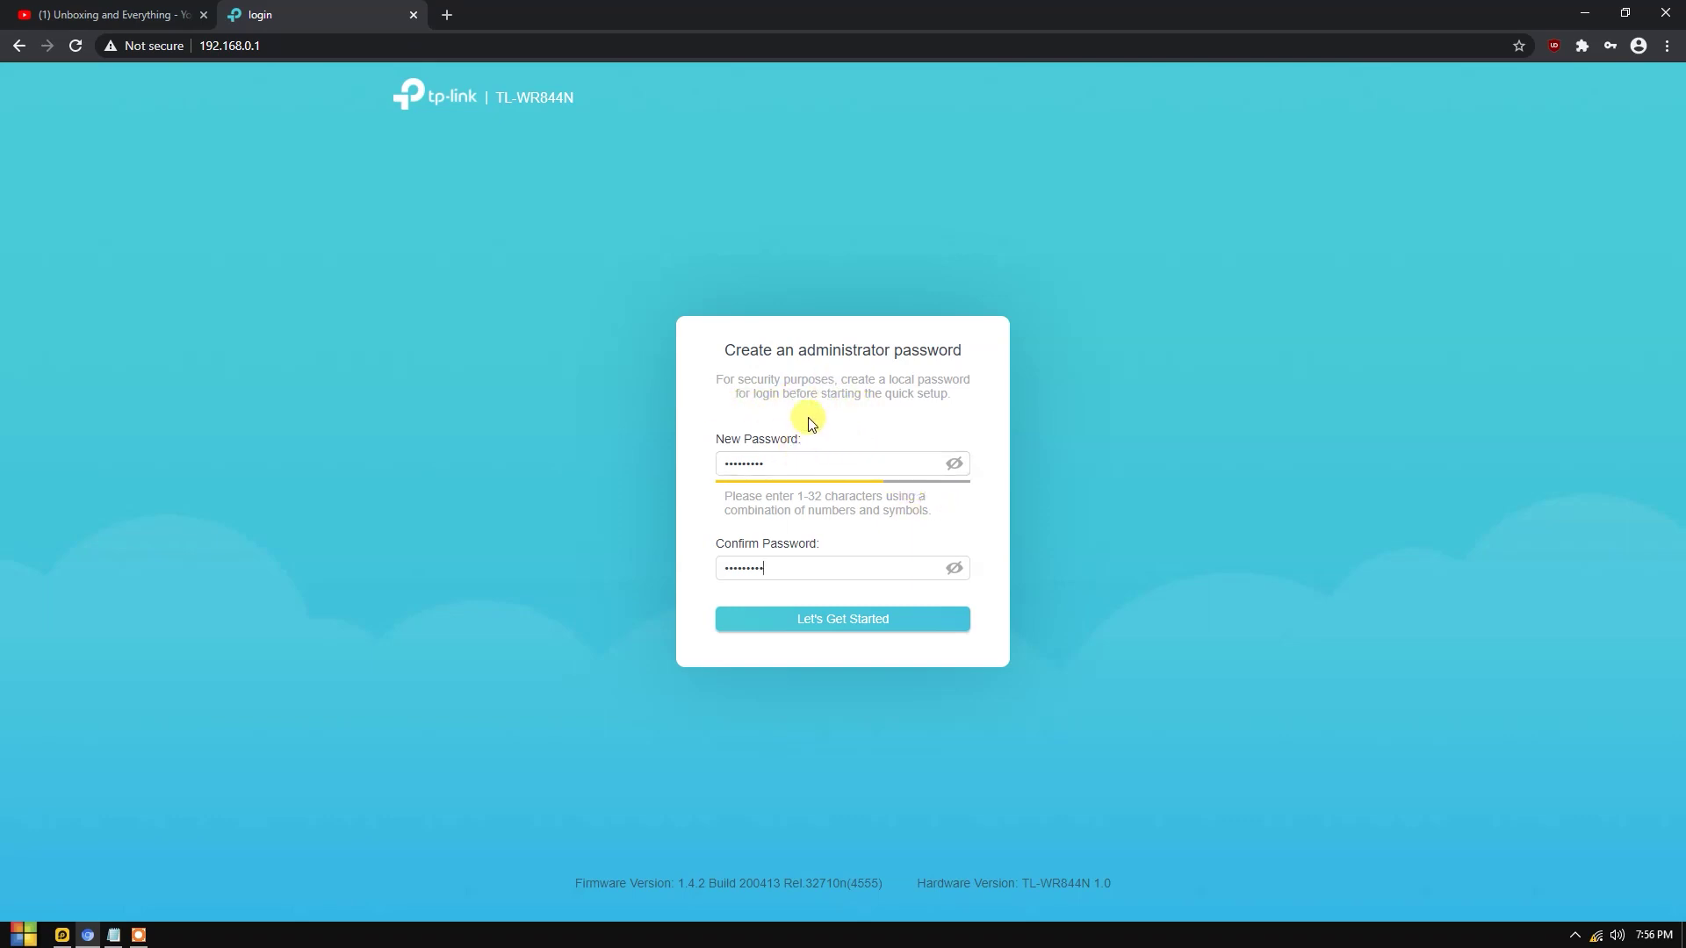
pyautogui.click(874, 618)
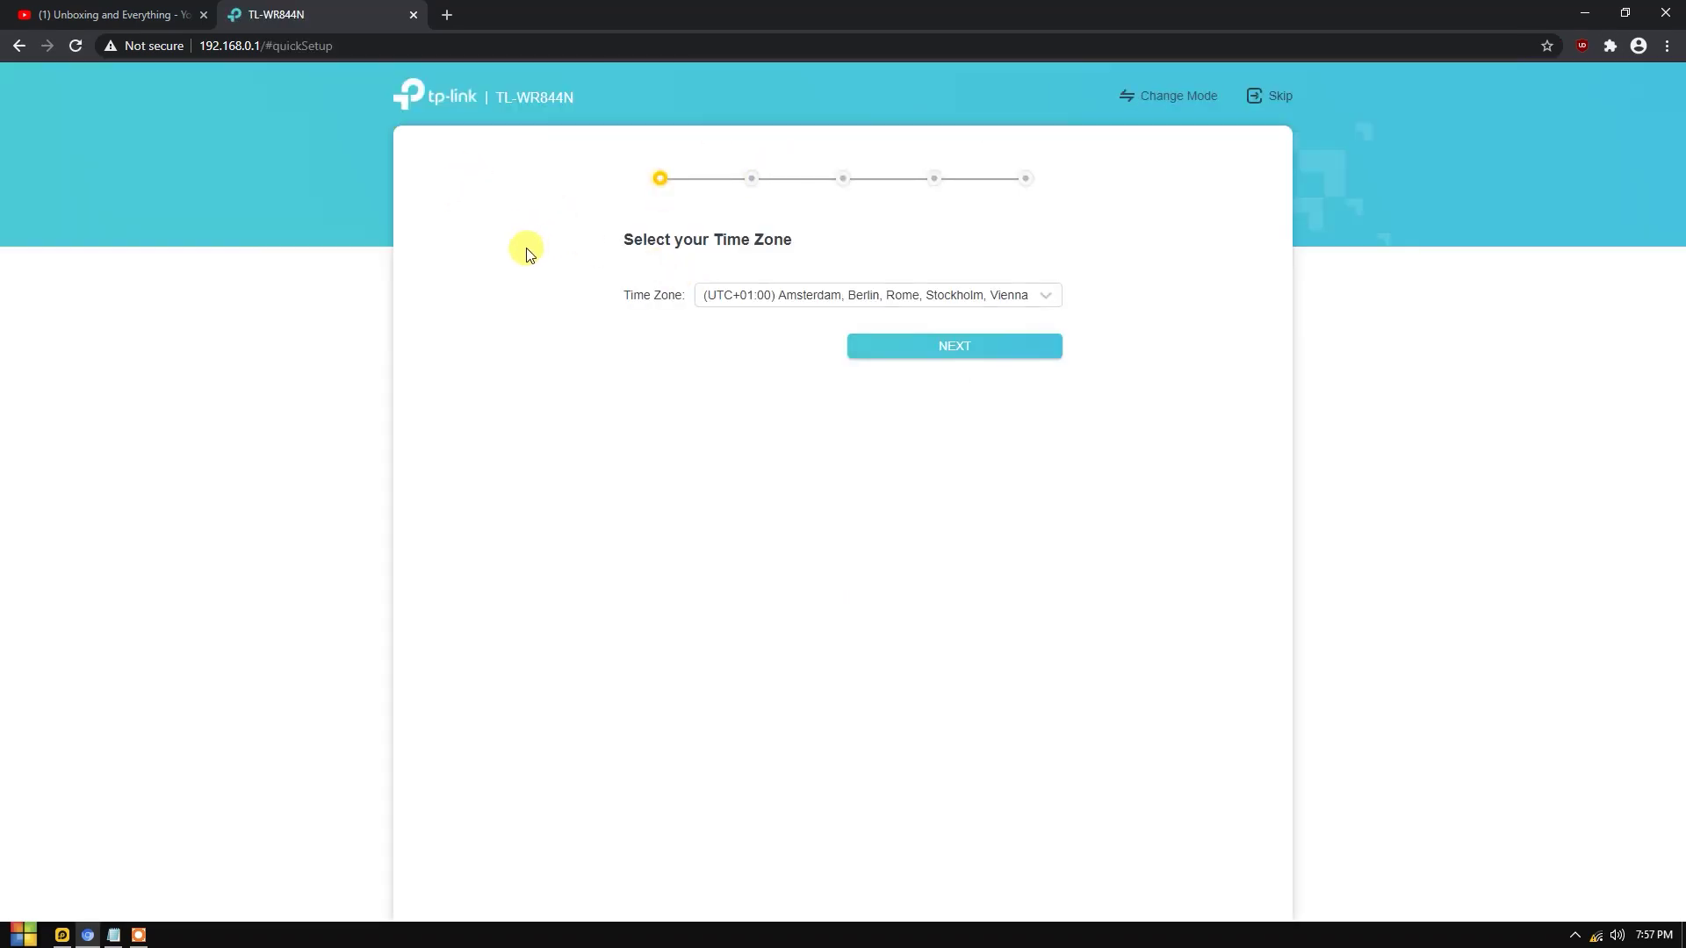
# Set the time zone to (UTC+08:00) Beijing and continue.
pyautogui.moveTo(764, 255); pyautogui.dragTo(855, 235)
pyautogui.click(809, 294)
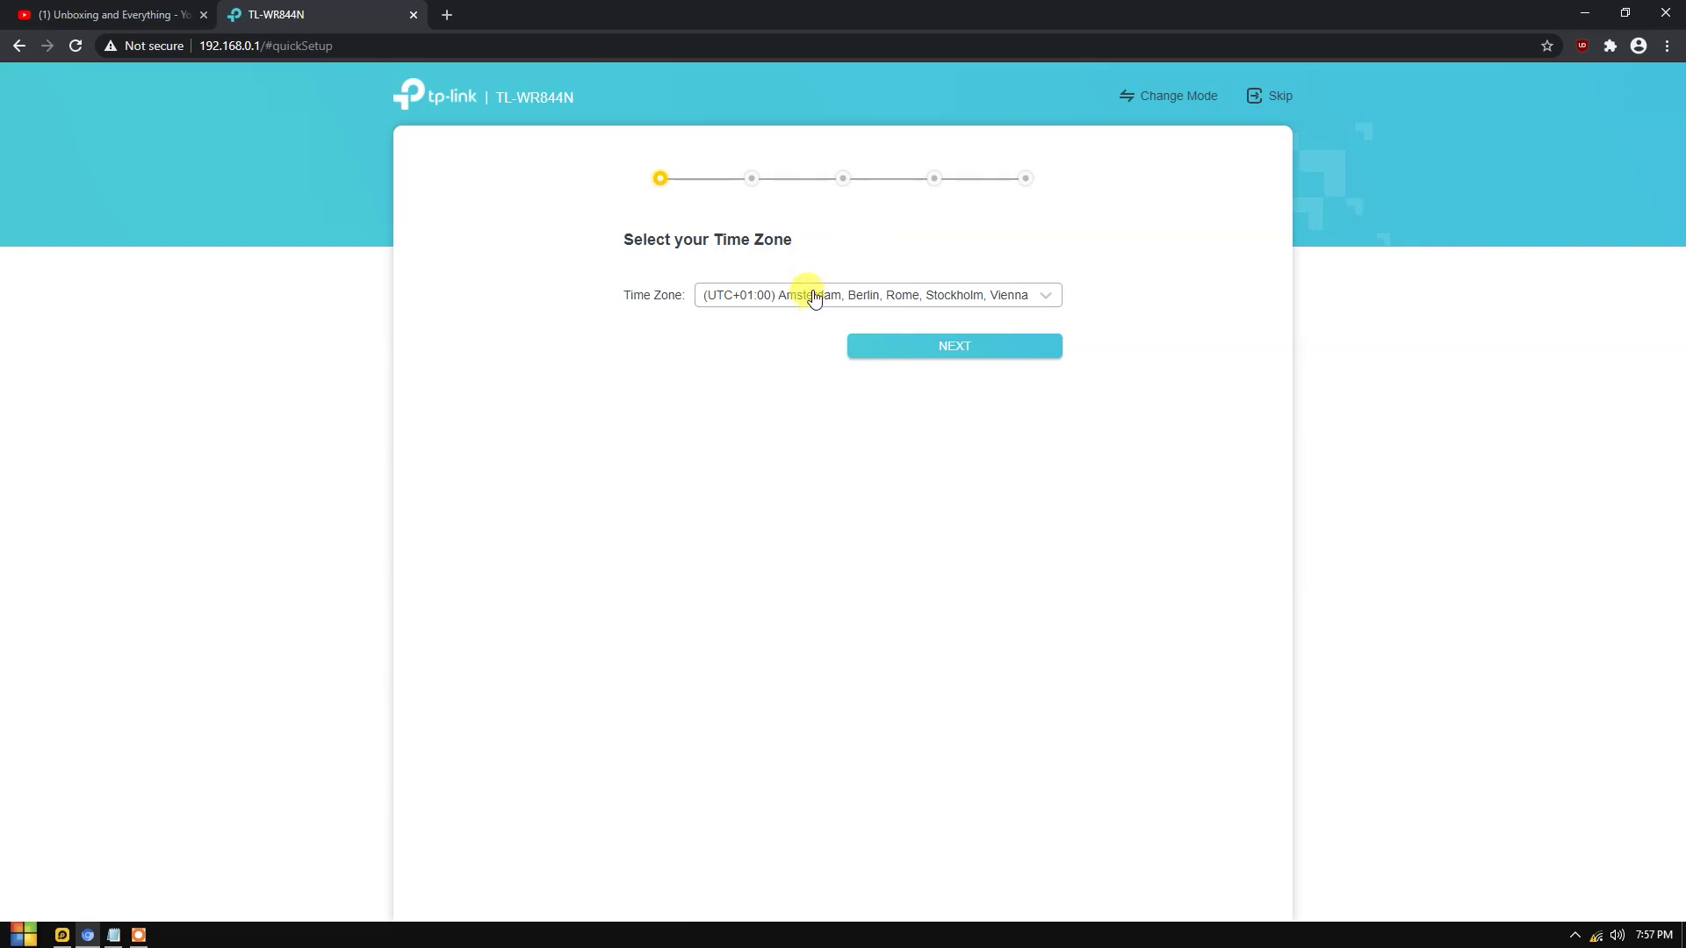
pyautogui.scroll(-15, 893, 392)
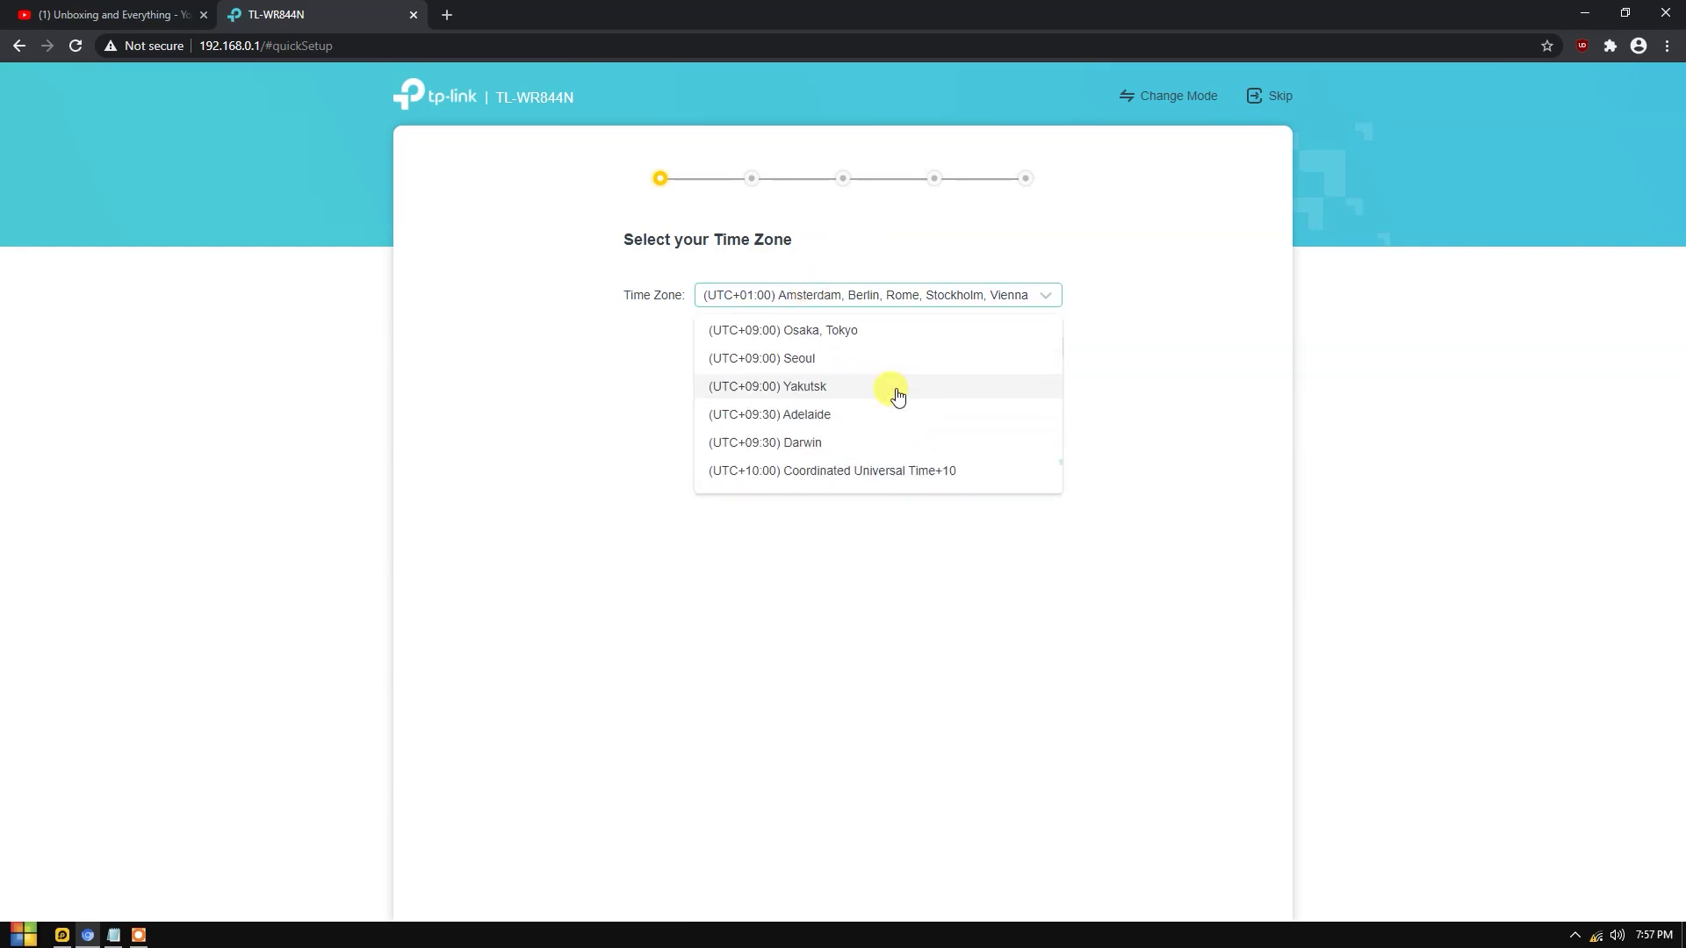
pyautogui.scroll(3, 790, 420)
pyautogui.click(795, 402)
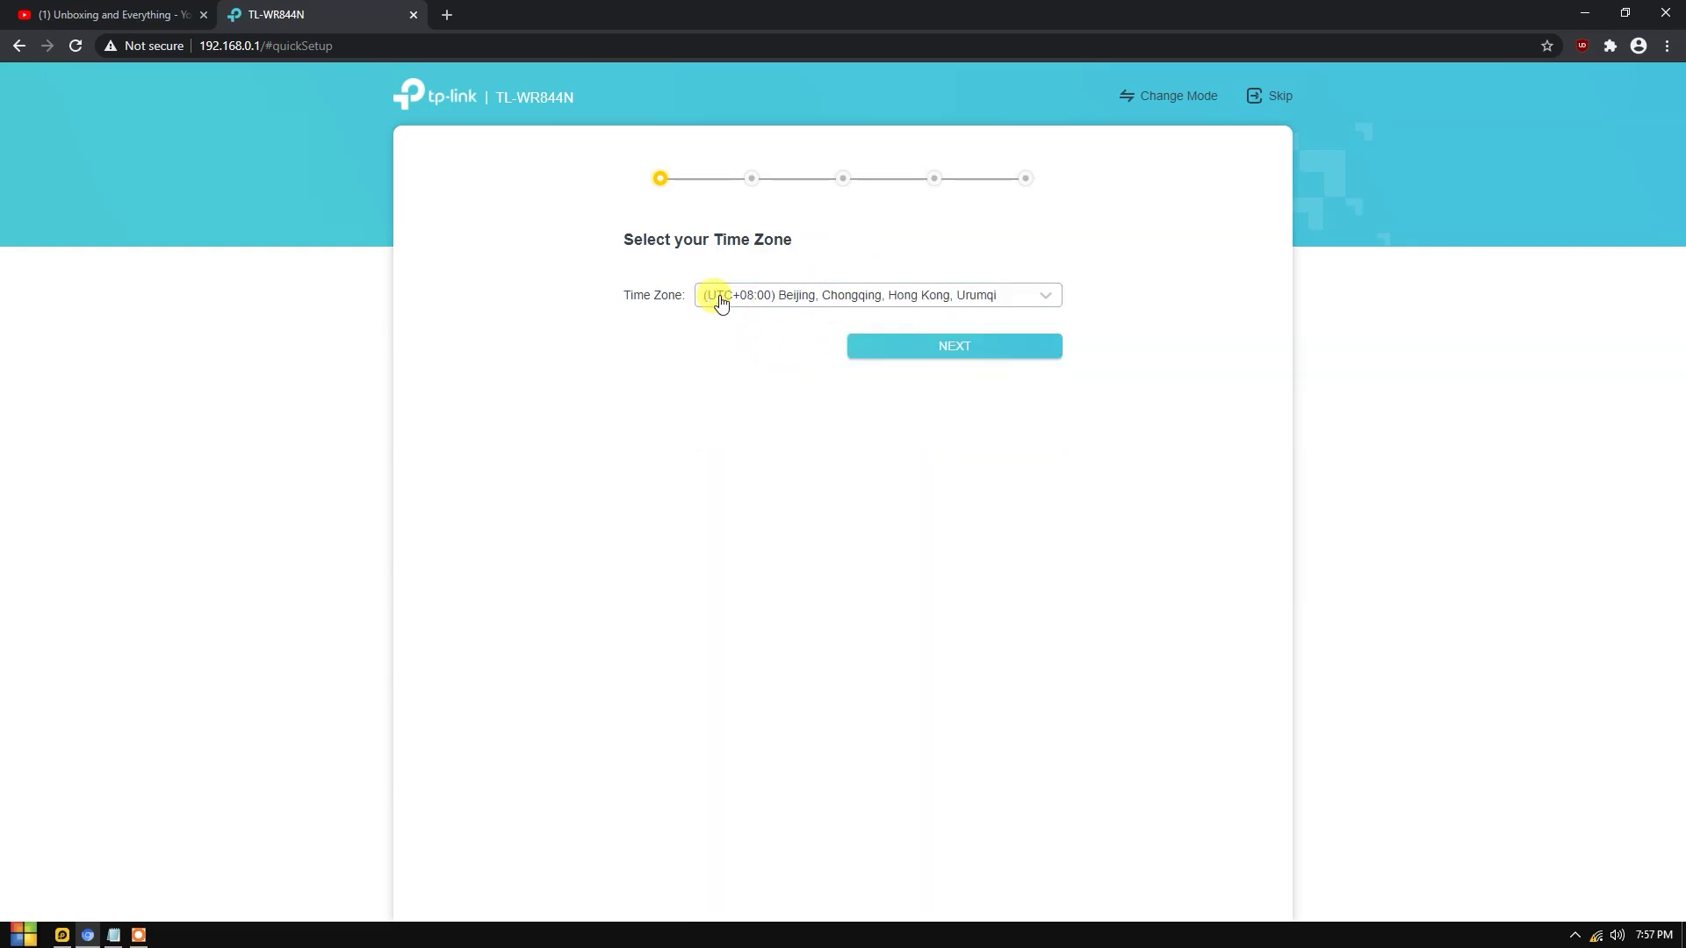
pyautogui.click(945, 358)
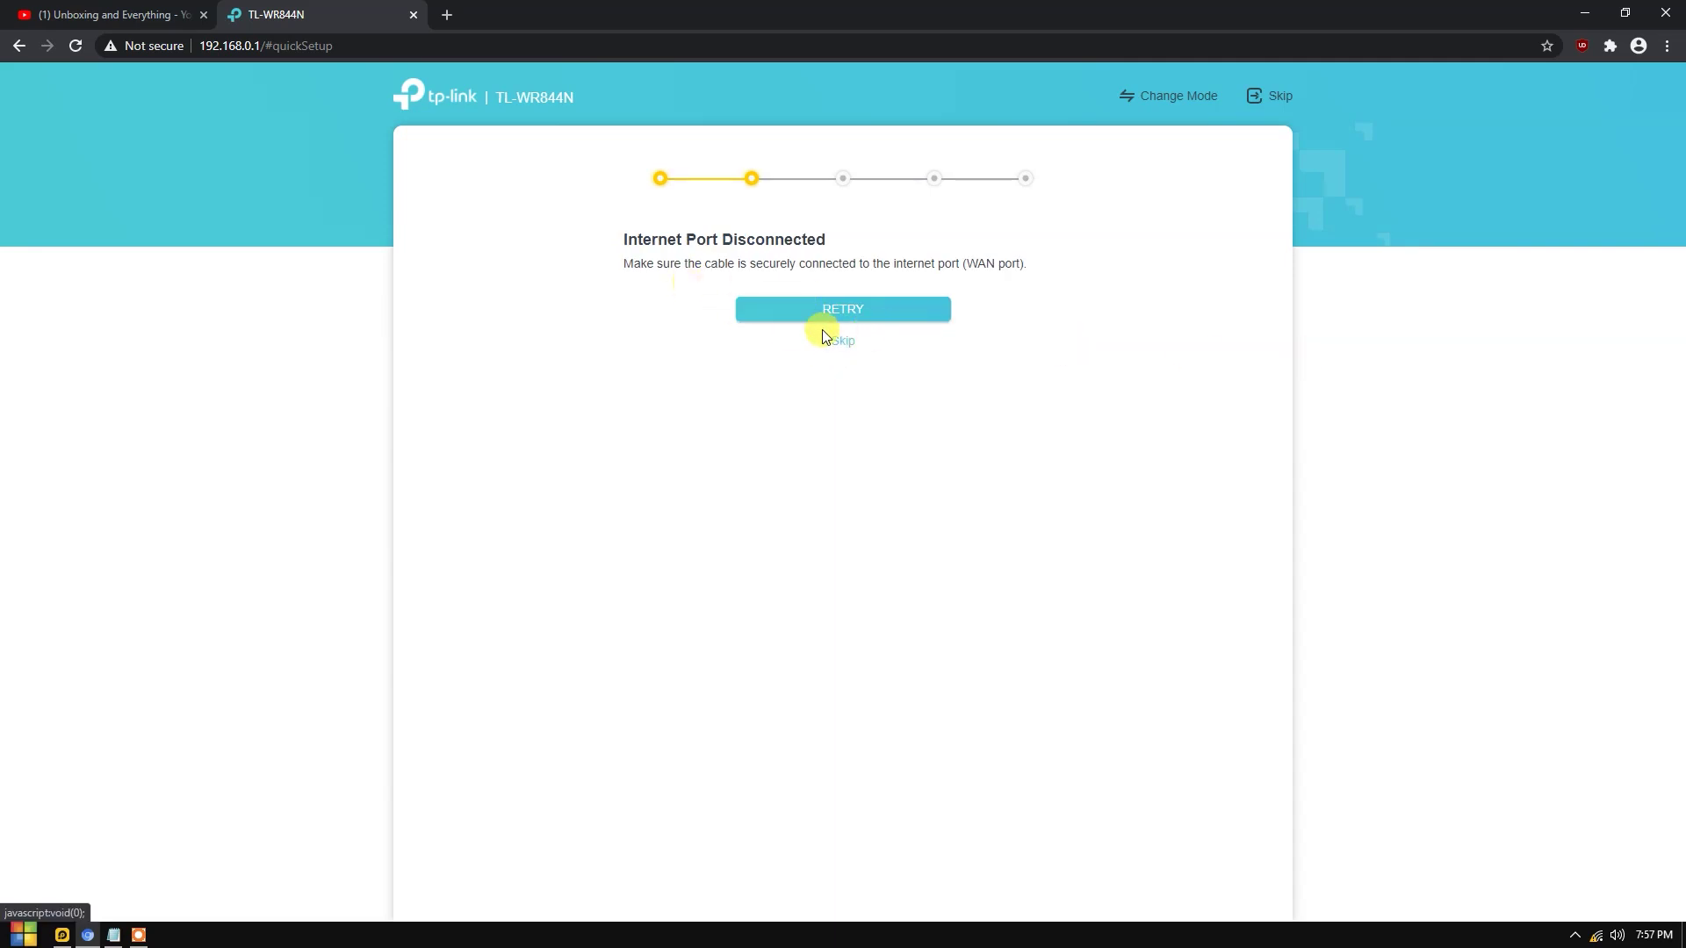
# Skip the internet port check and rename the 2.4GHz network from TP-Link_900C to 'Wren Family'.
pyautogui.click(850, 348)
pyautogui.moveTo(621, 241); pyautogui.dragTo(952, 275)
pyautogui.click(975, 280)
pyautogui.moveTo(713, 344); pyautogui.dragTo(1019, 345)
pyautogui.click(1596, 935)
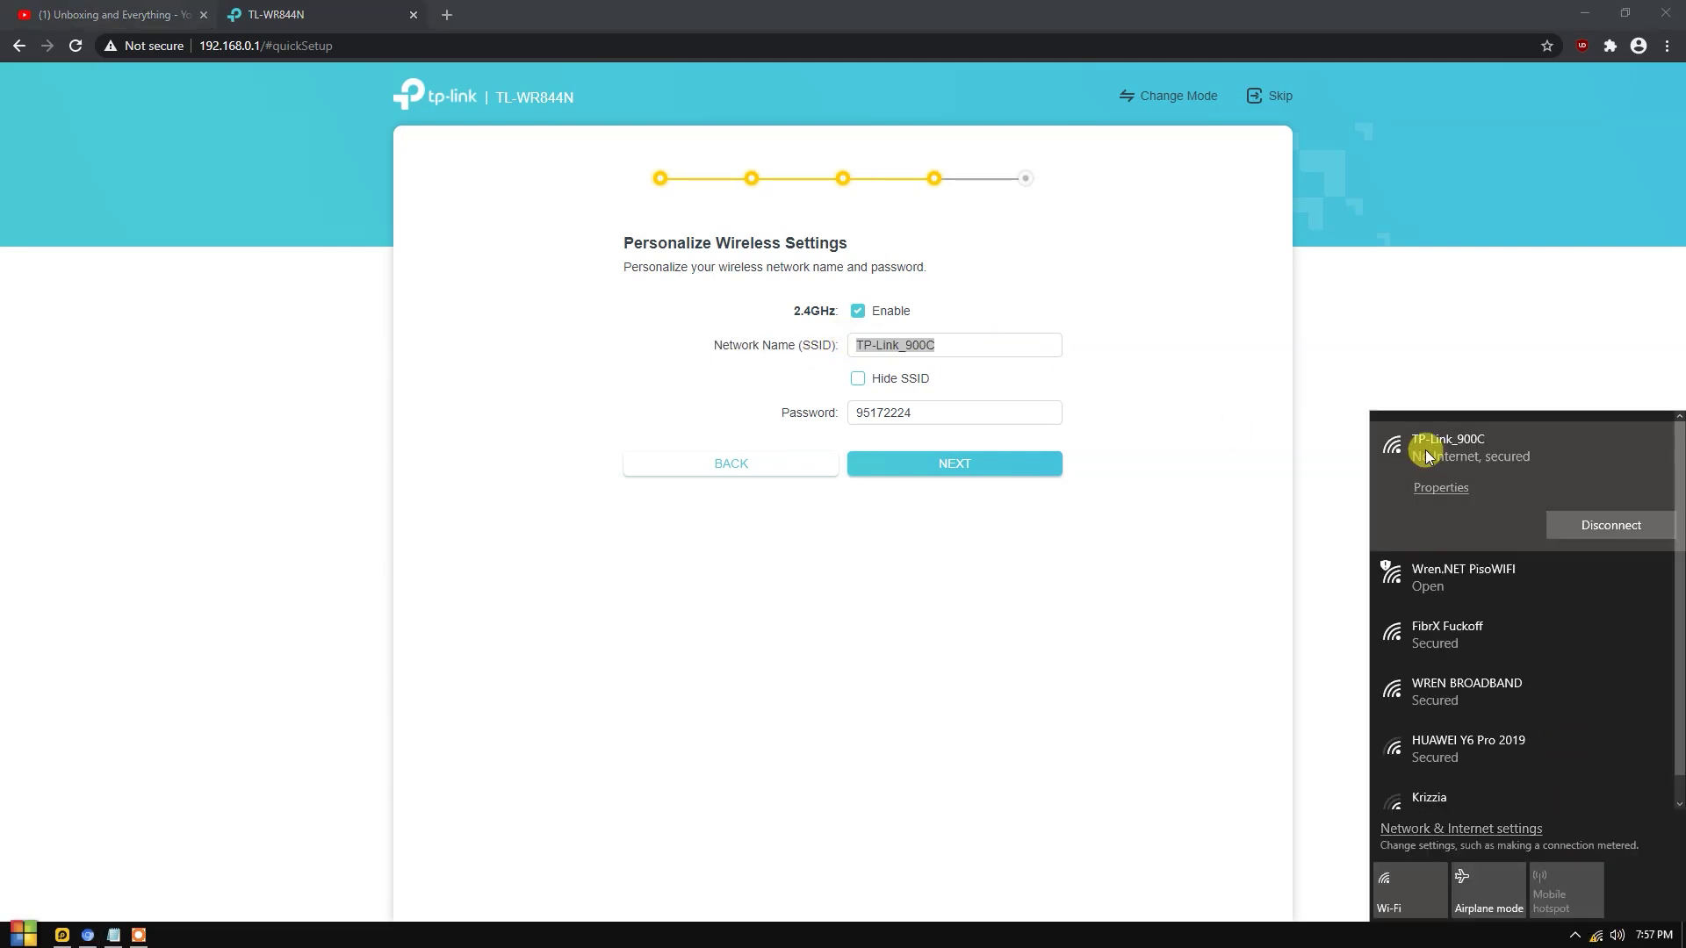
pyautogui.click(990, 340)
pyautogui.moveTo(990, 343); pyautogui.dragTo(820, 332)
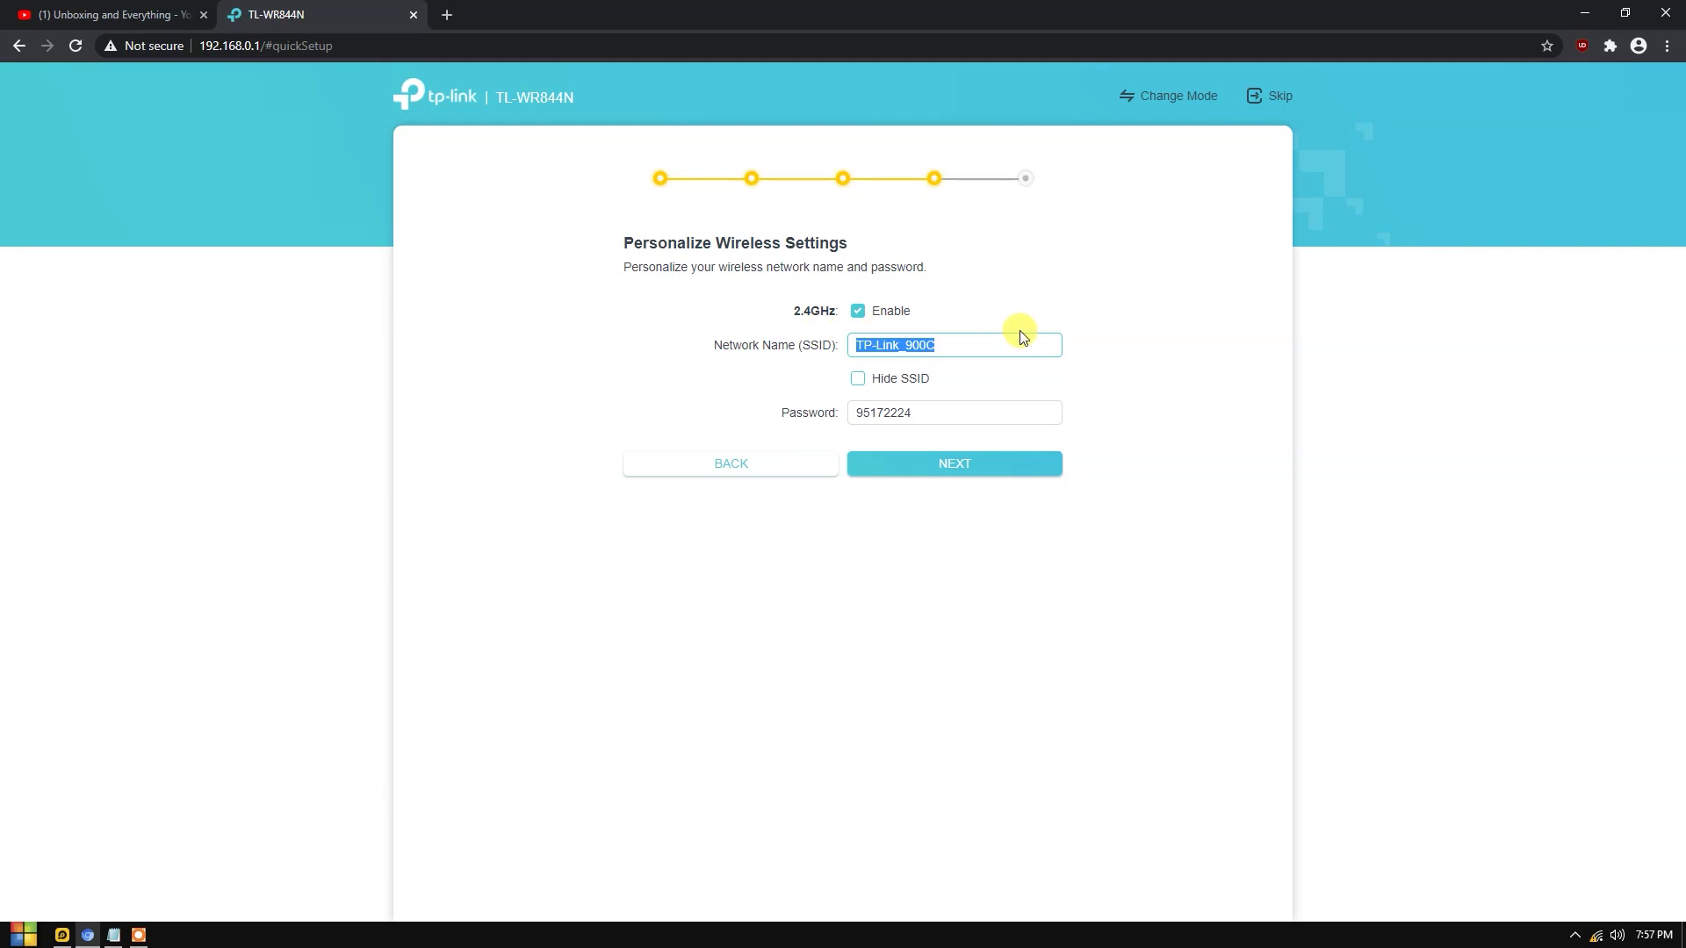
pyautogui.write('Wren Framily')
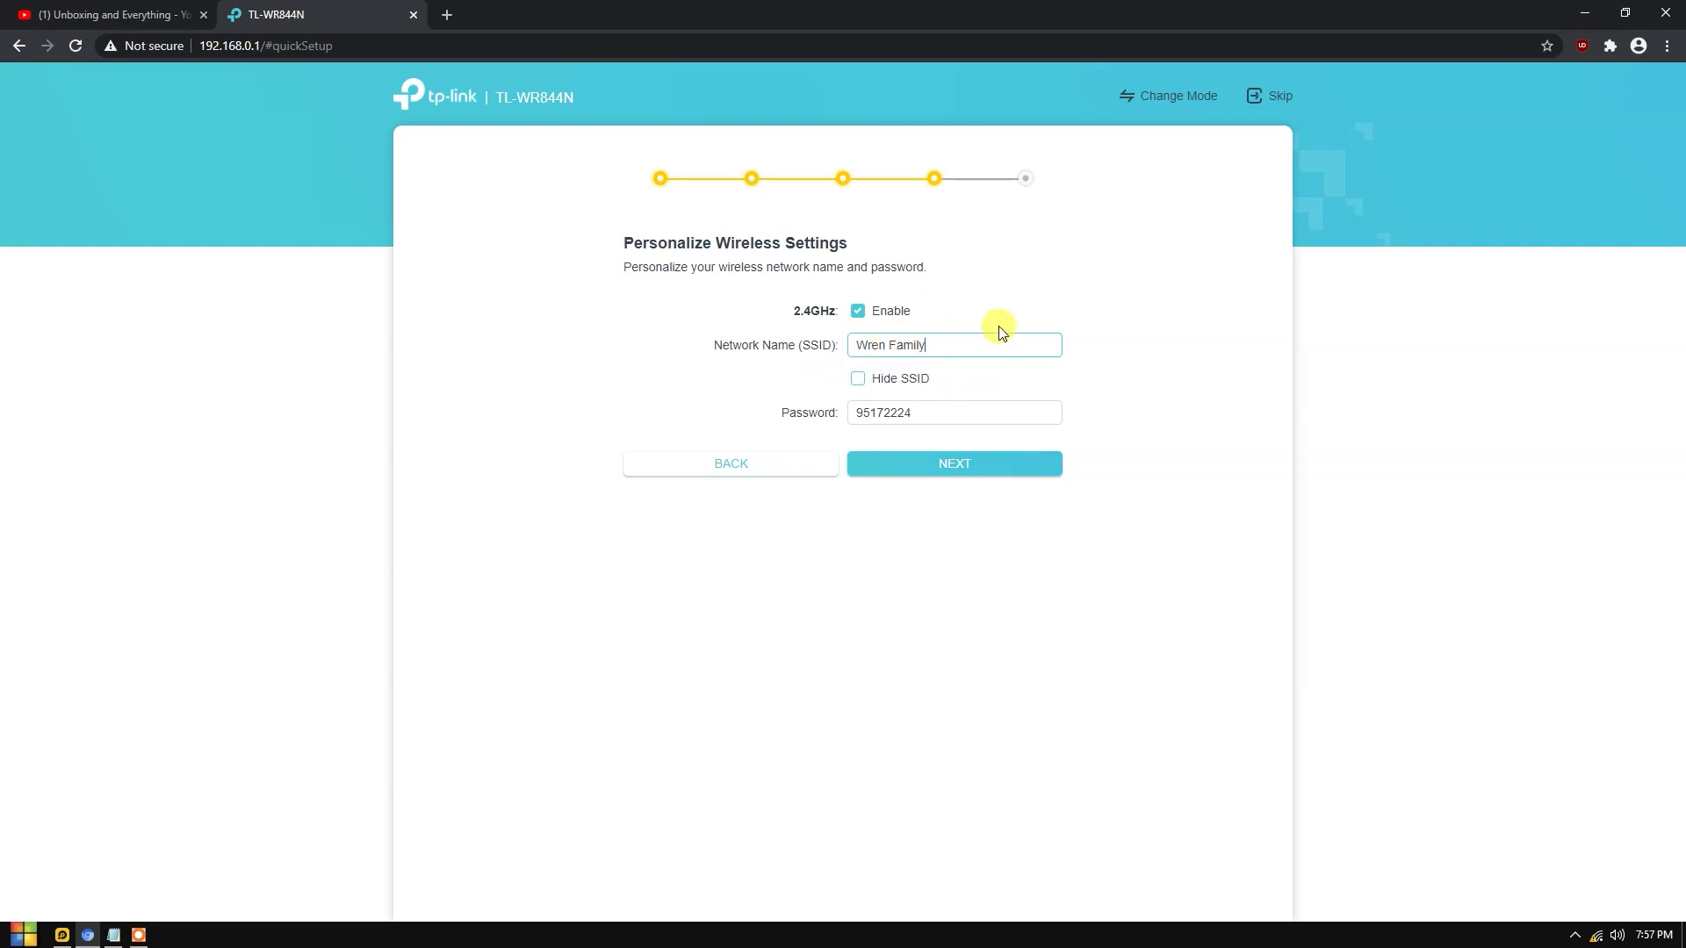
# Replace the Wi-Fi password with a new one and proceed to confirmation.
pyautogui.moveTo(849, 413); pyautogui.dragTo(987, 417)
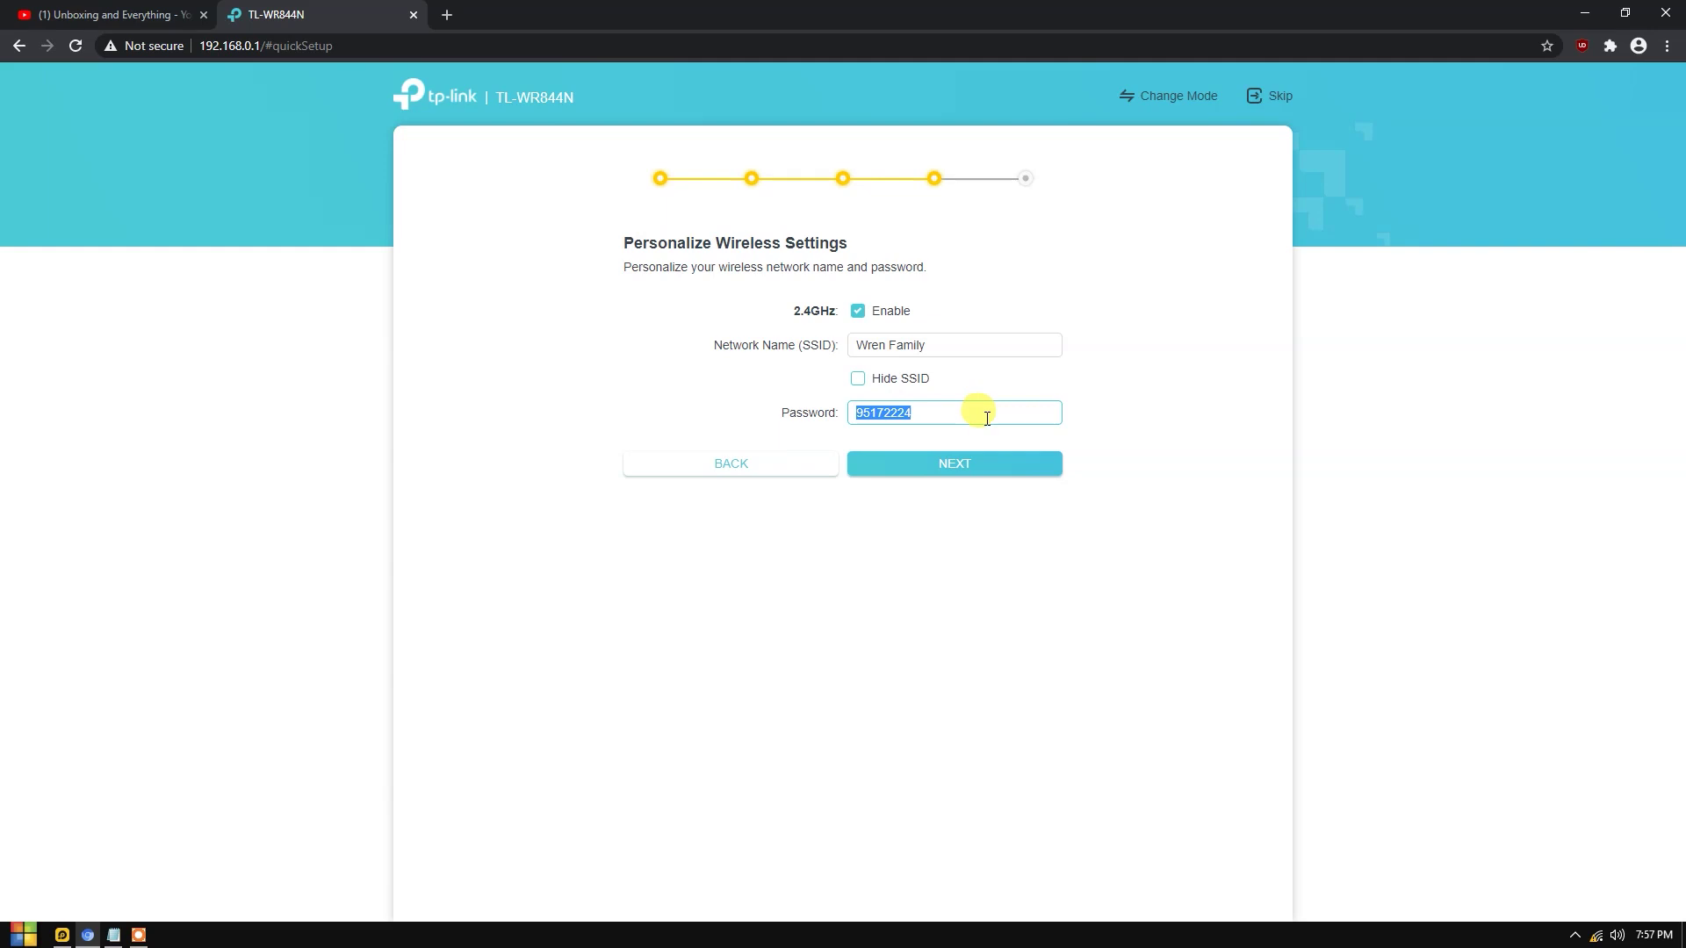
pyautogui.write('password123')
pyautogui.click(933, 466)
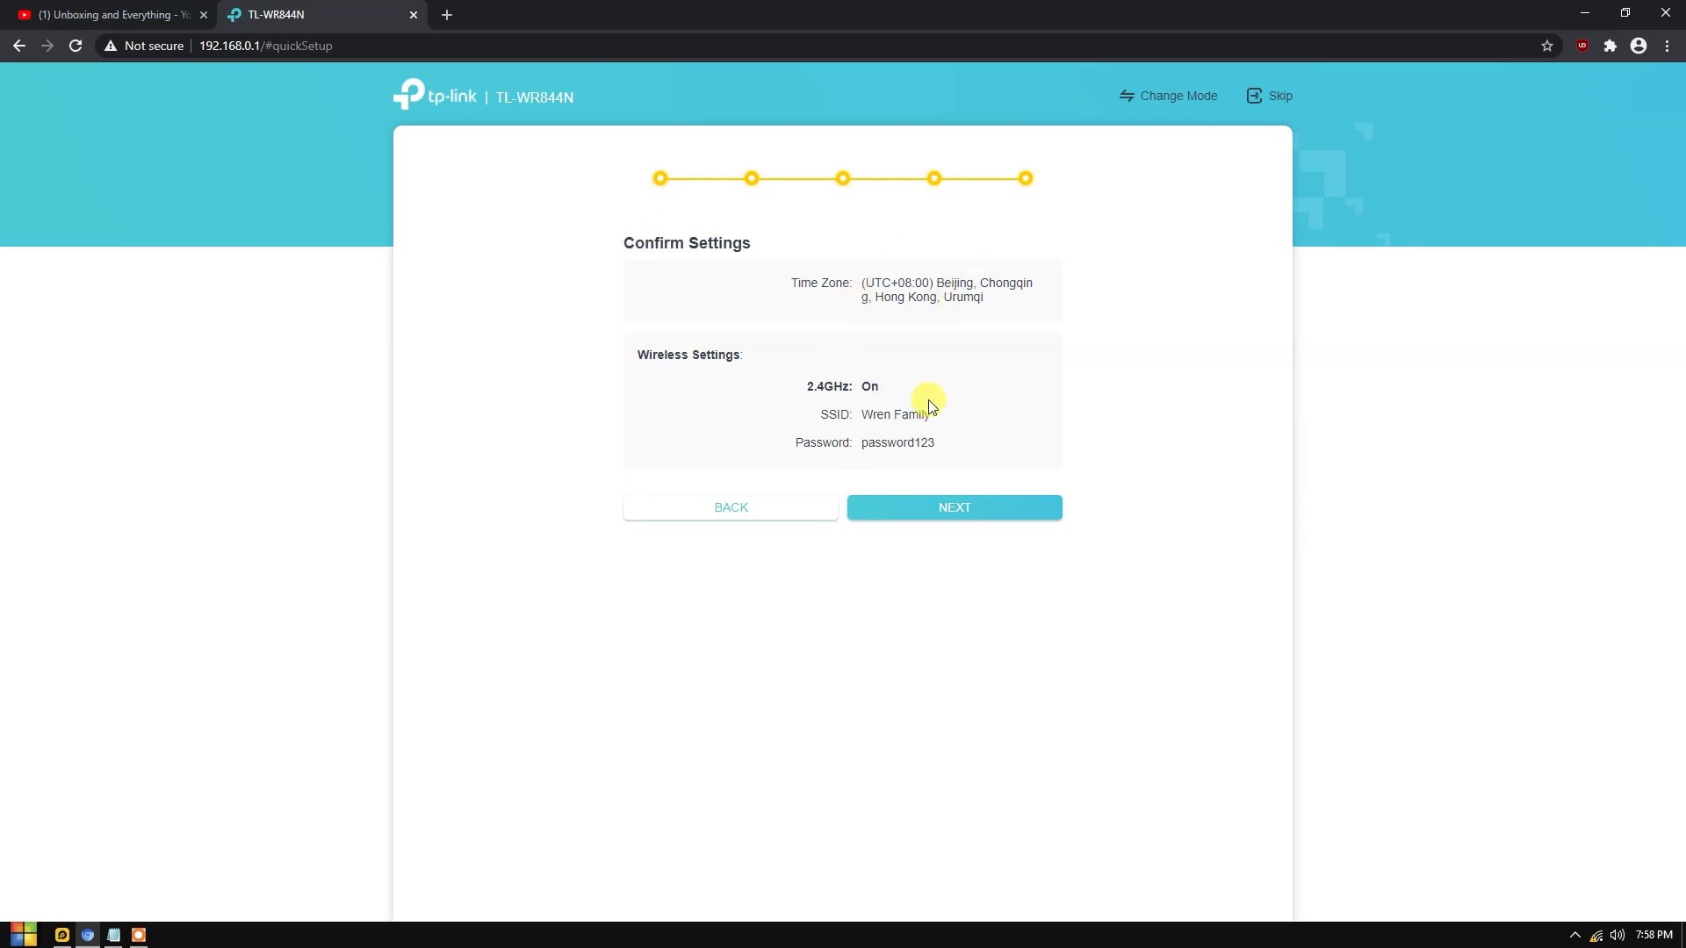
# Apply the confirmed wireless settings and wait for the Wren Family reconnect prompt.
pyautogui.click(952, 508)
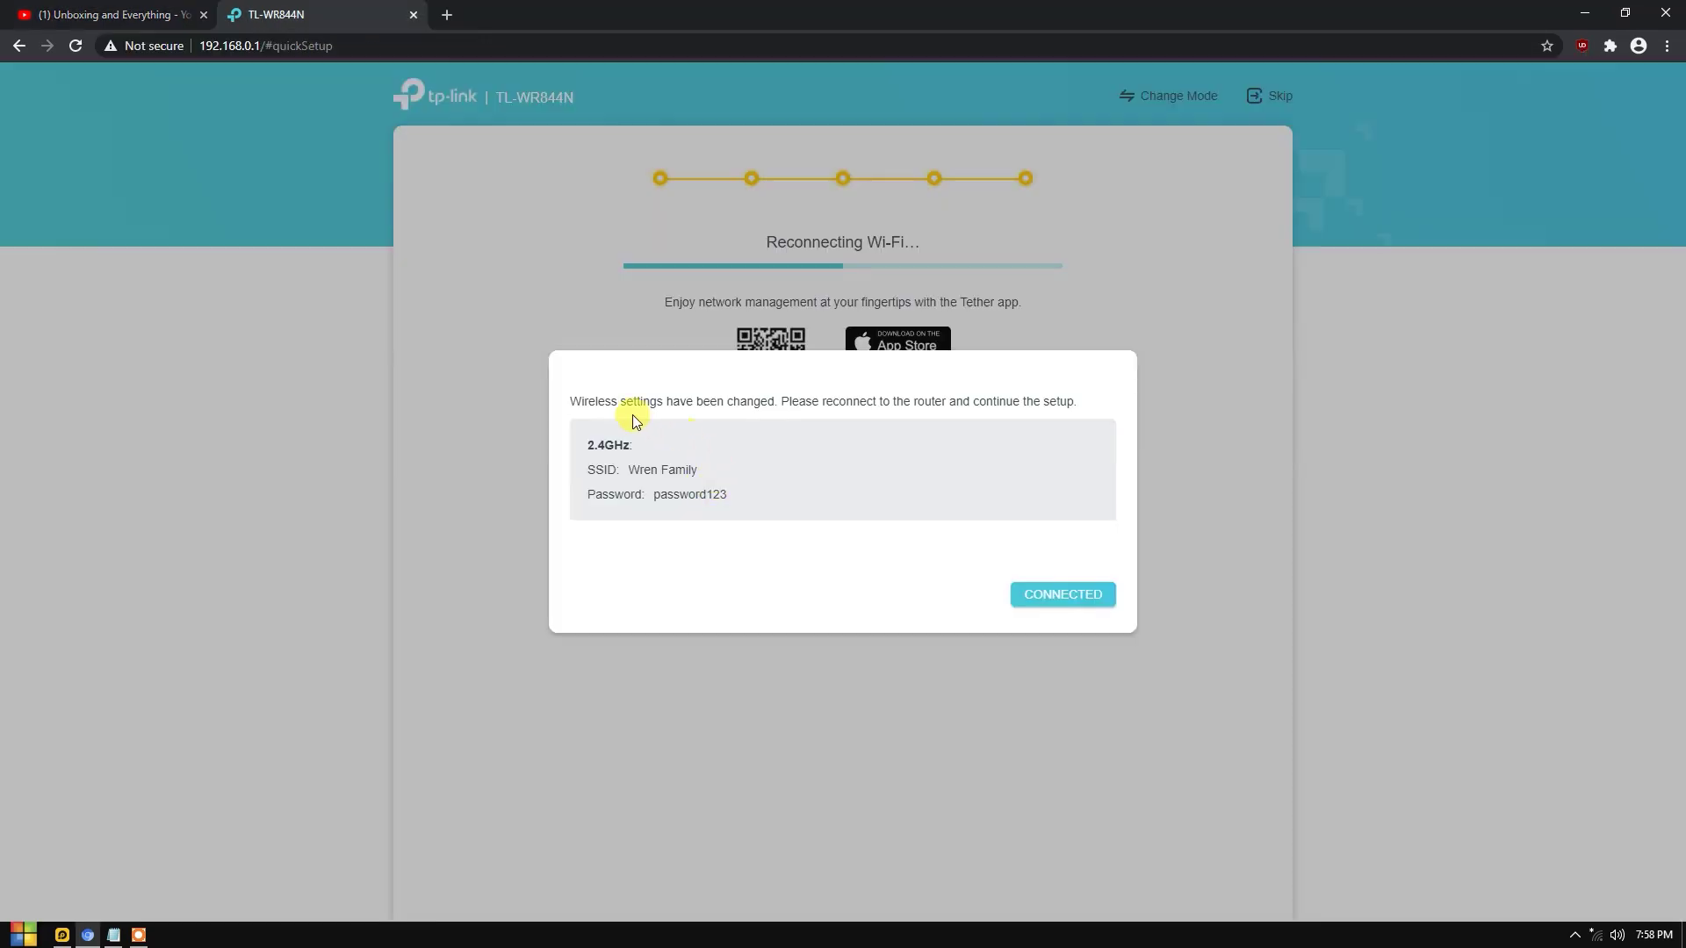
pyautogui.moveTo(662, 403); pyautogui.dragTo(866, 410)
pyautogui.click(1050, 376)
# Start connecting to the old TP-Link_900C network, then cancel it.
pyautogui.click(1598, 936)
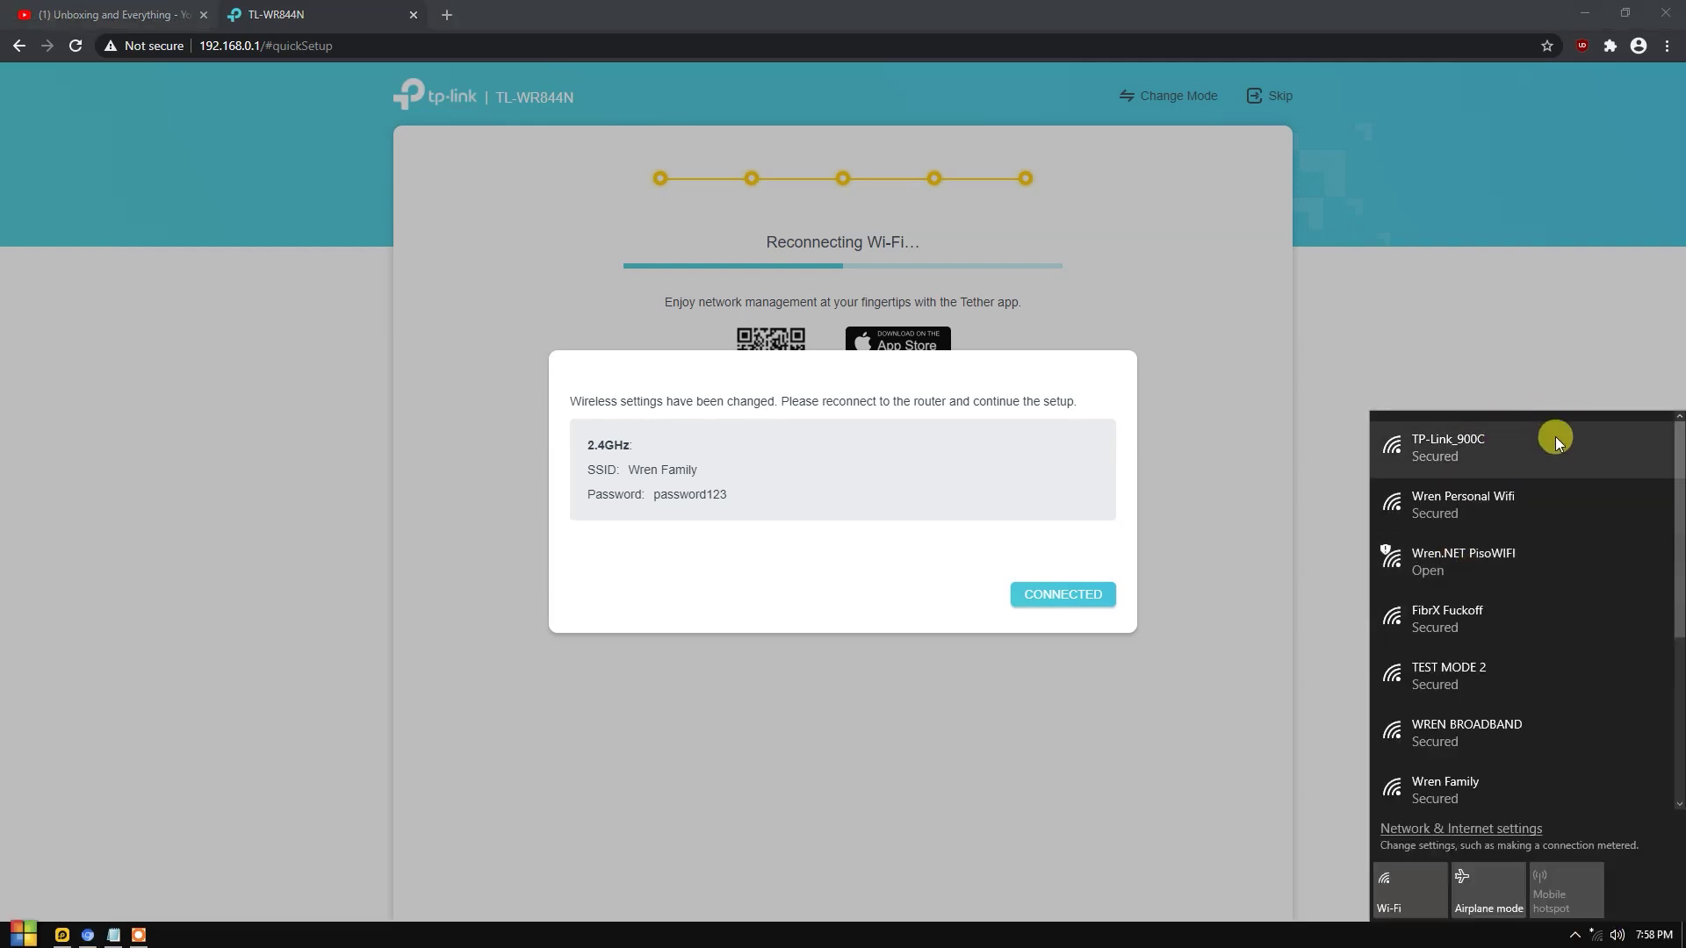
pyautogui.scroll(-3, 1507, 691)
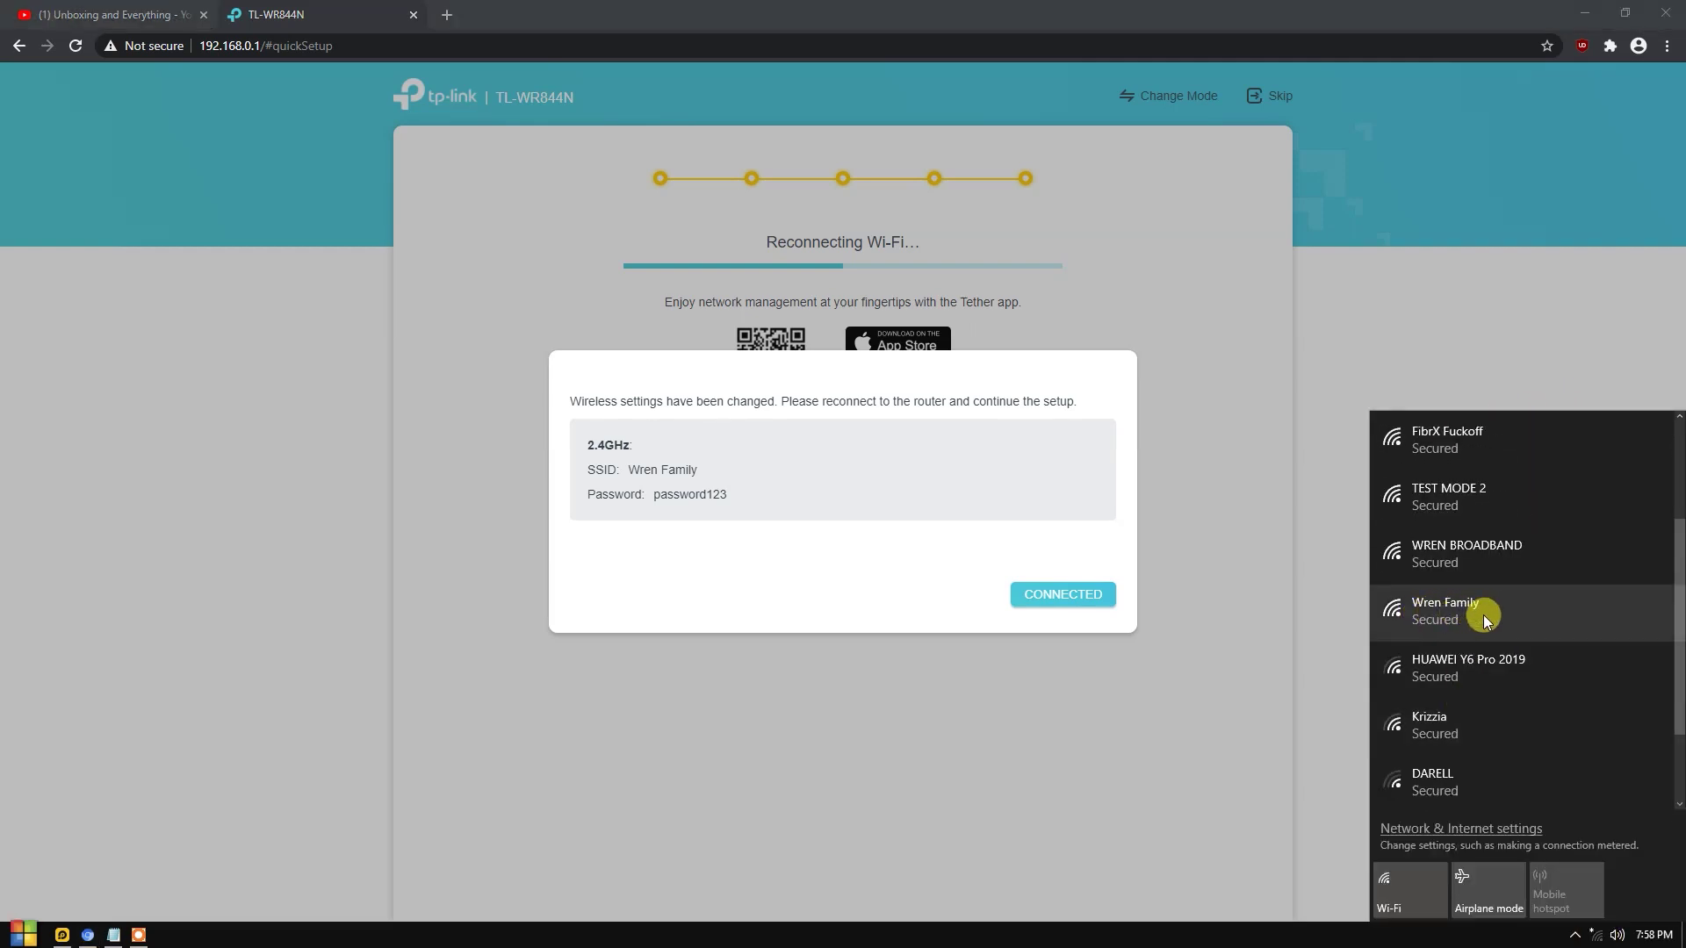
pyautogui.scroll(3, 1482, 617)
pyautogui.scroll(-2, 1493, 527)
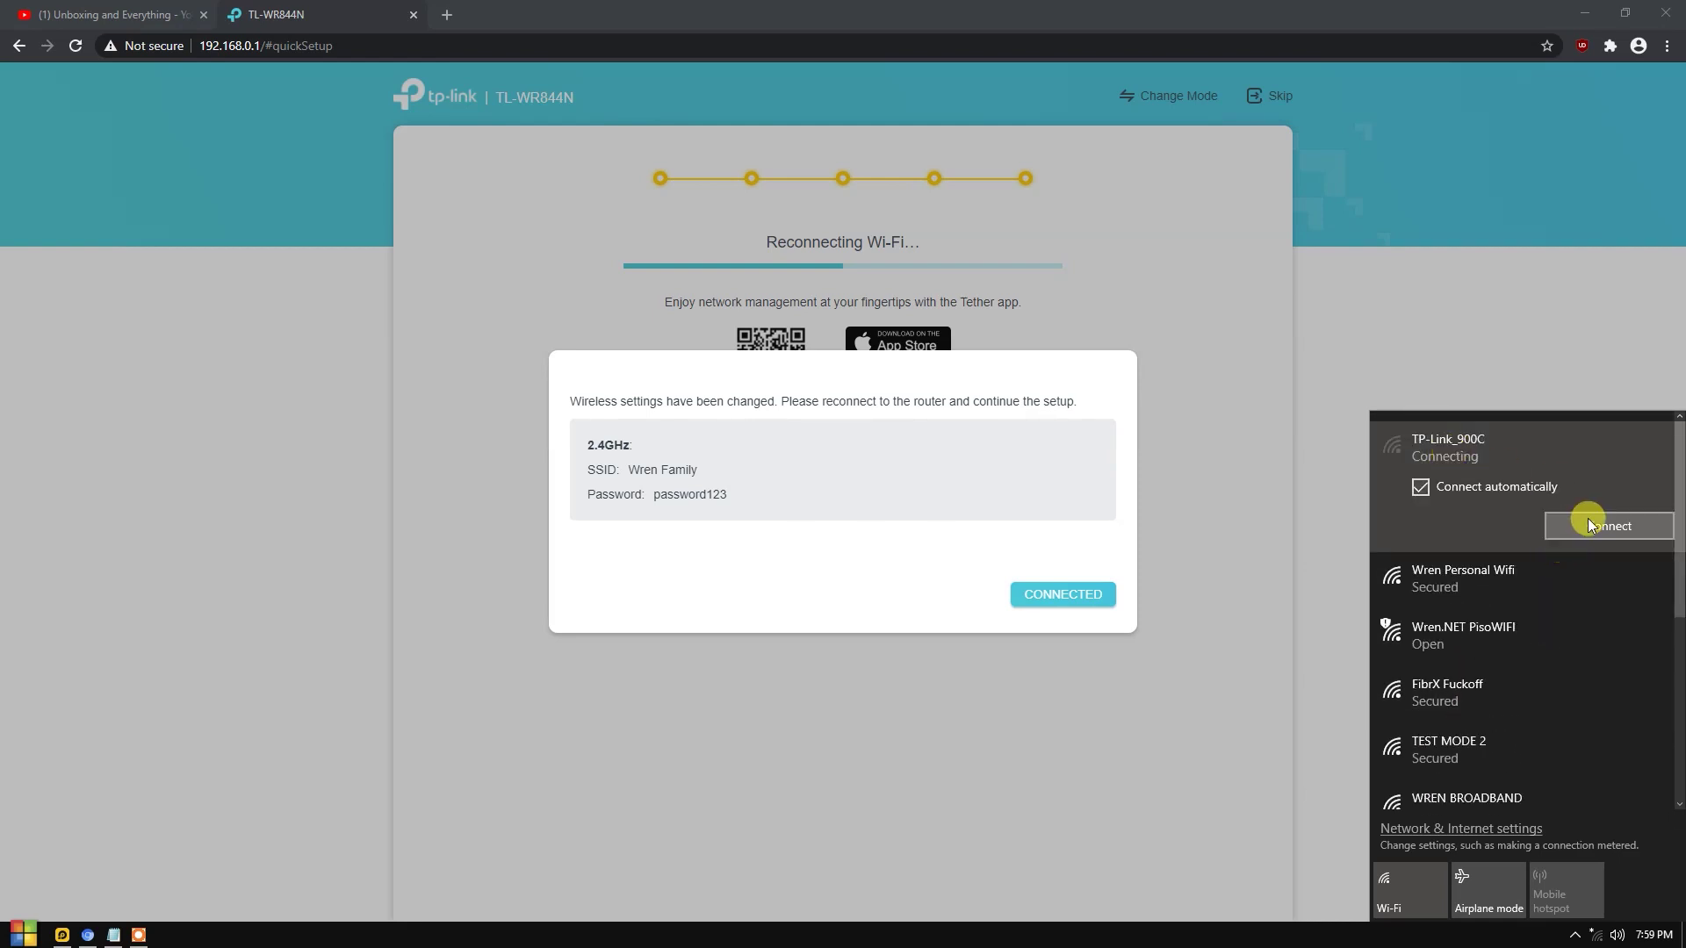
pyautogui.click(1589, 524)
pyautogui.click(1606, 527)
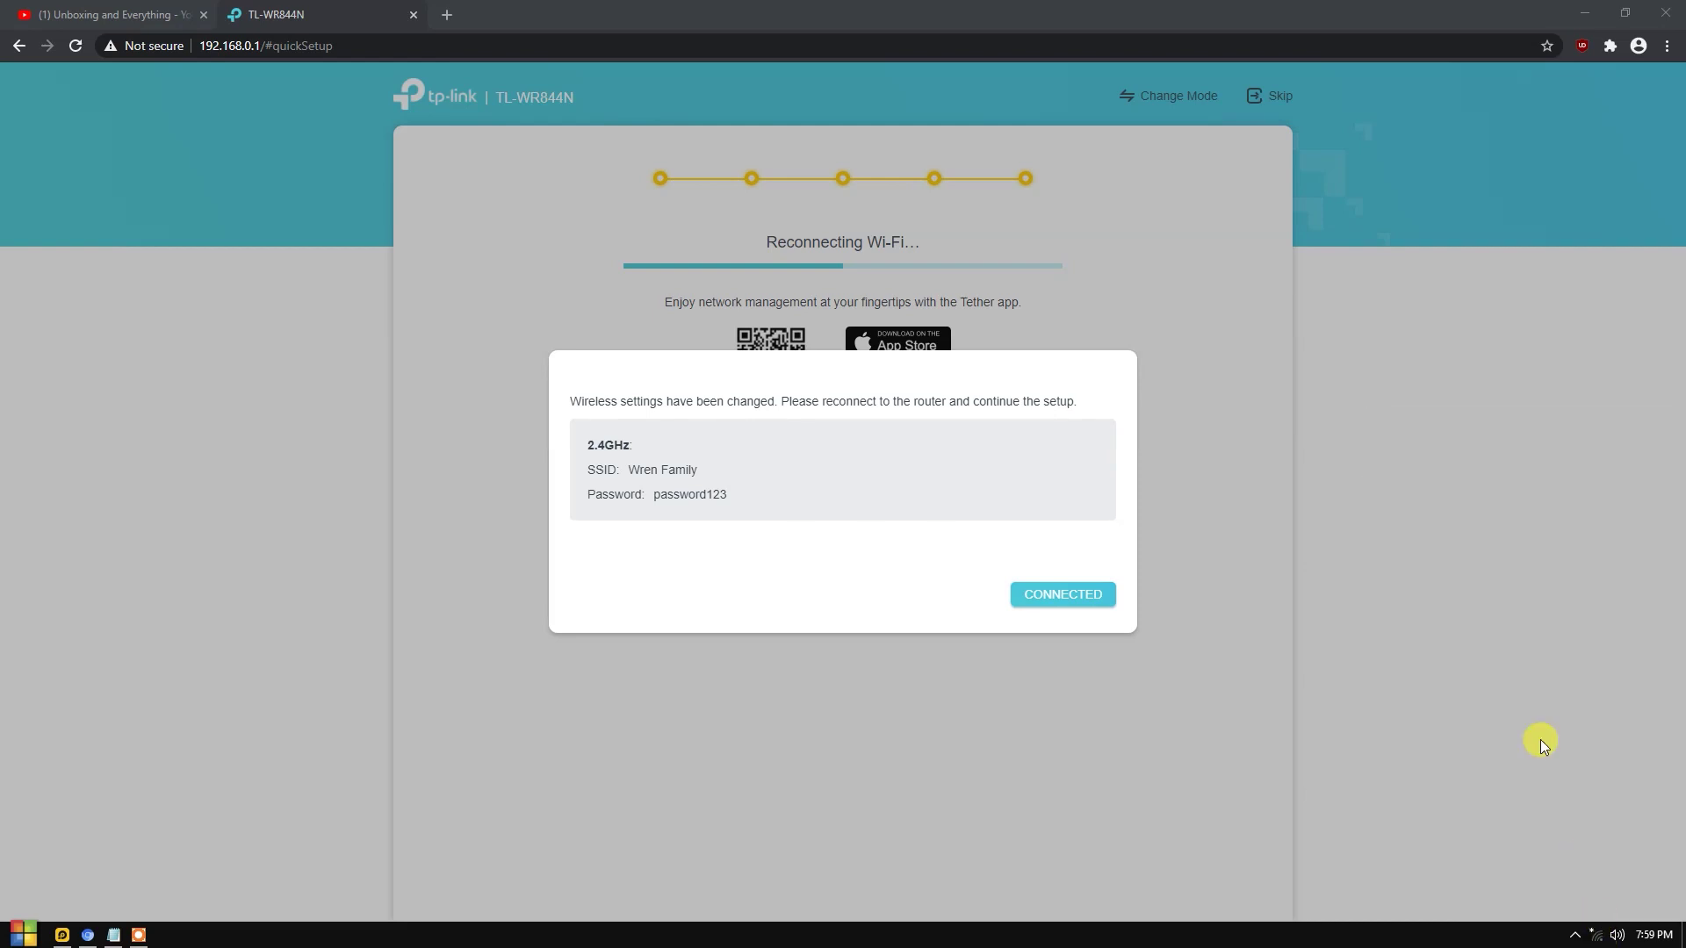
# Join the Wren Family network with its security key and confirm CONNECTED in the router.
pyautogui.click(1596, 934)
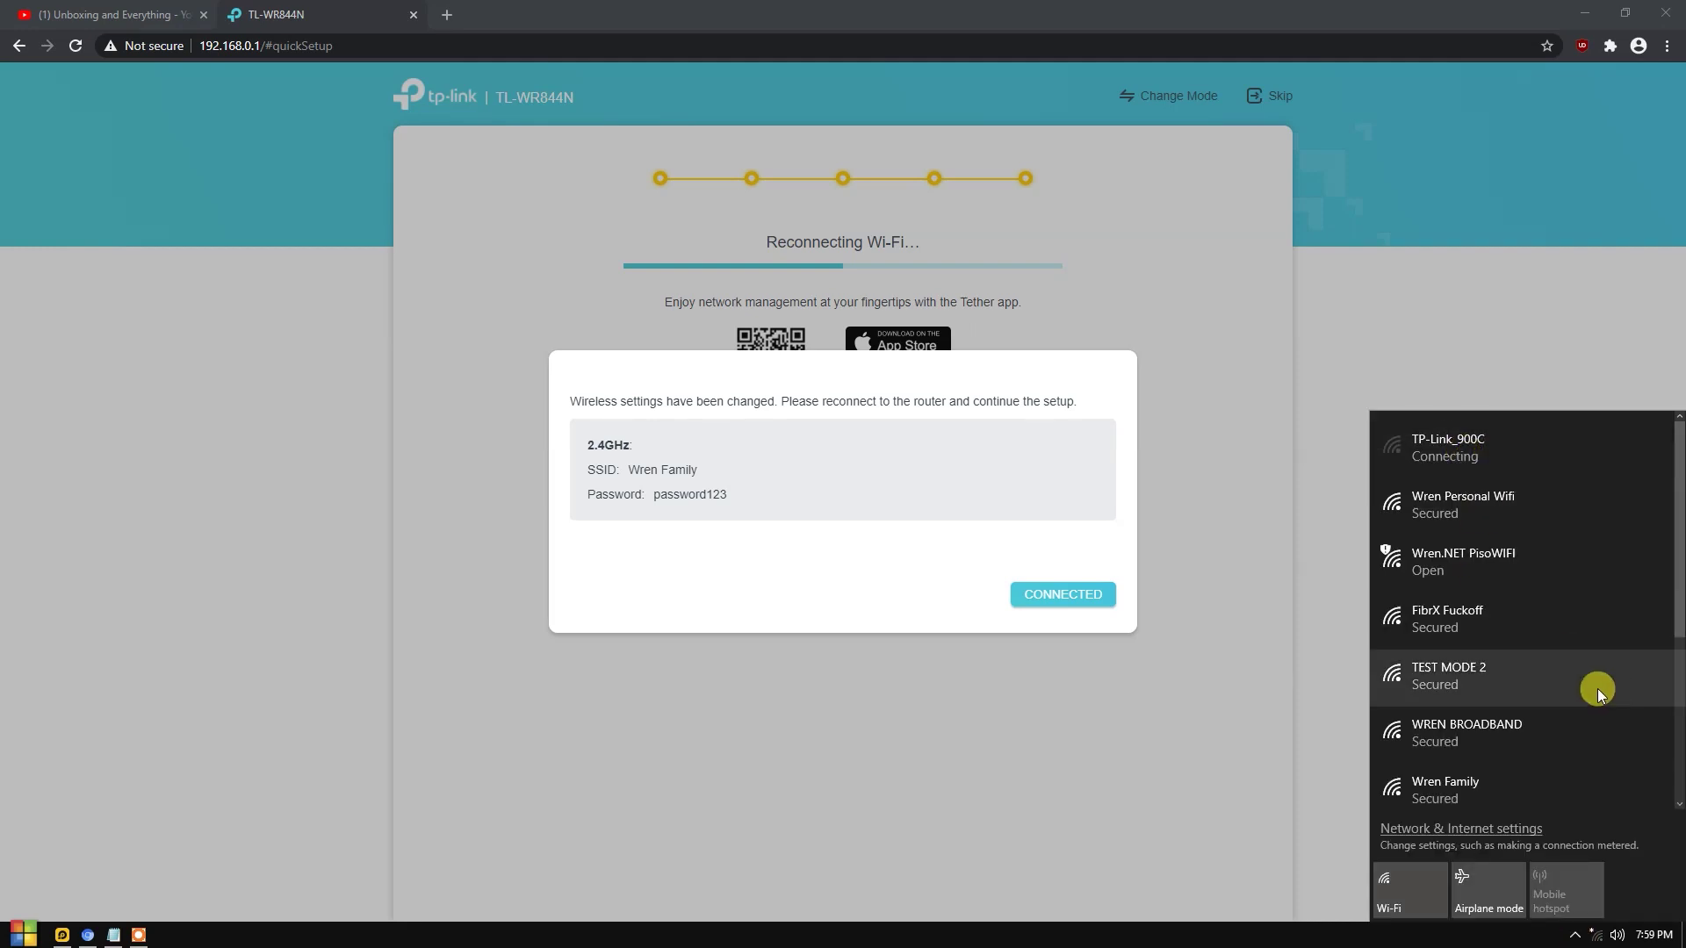
pyautogui.scroll(-2, 1603, 676)
pyautogui.click(1556, 675)
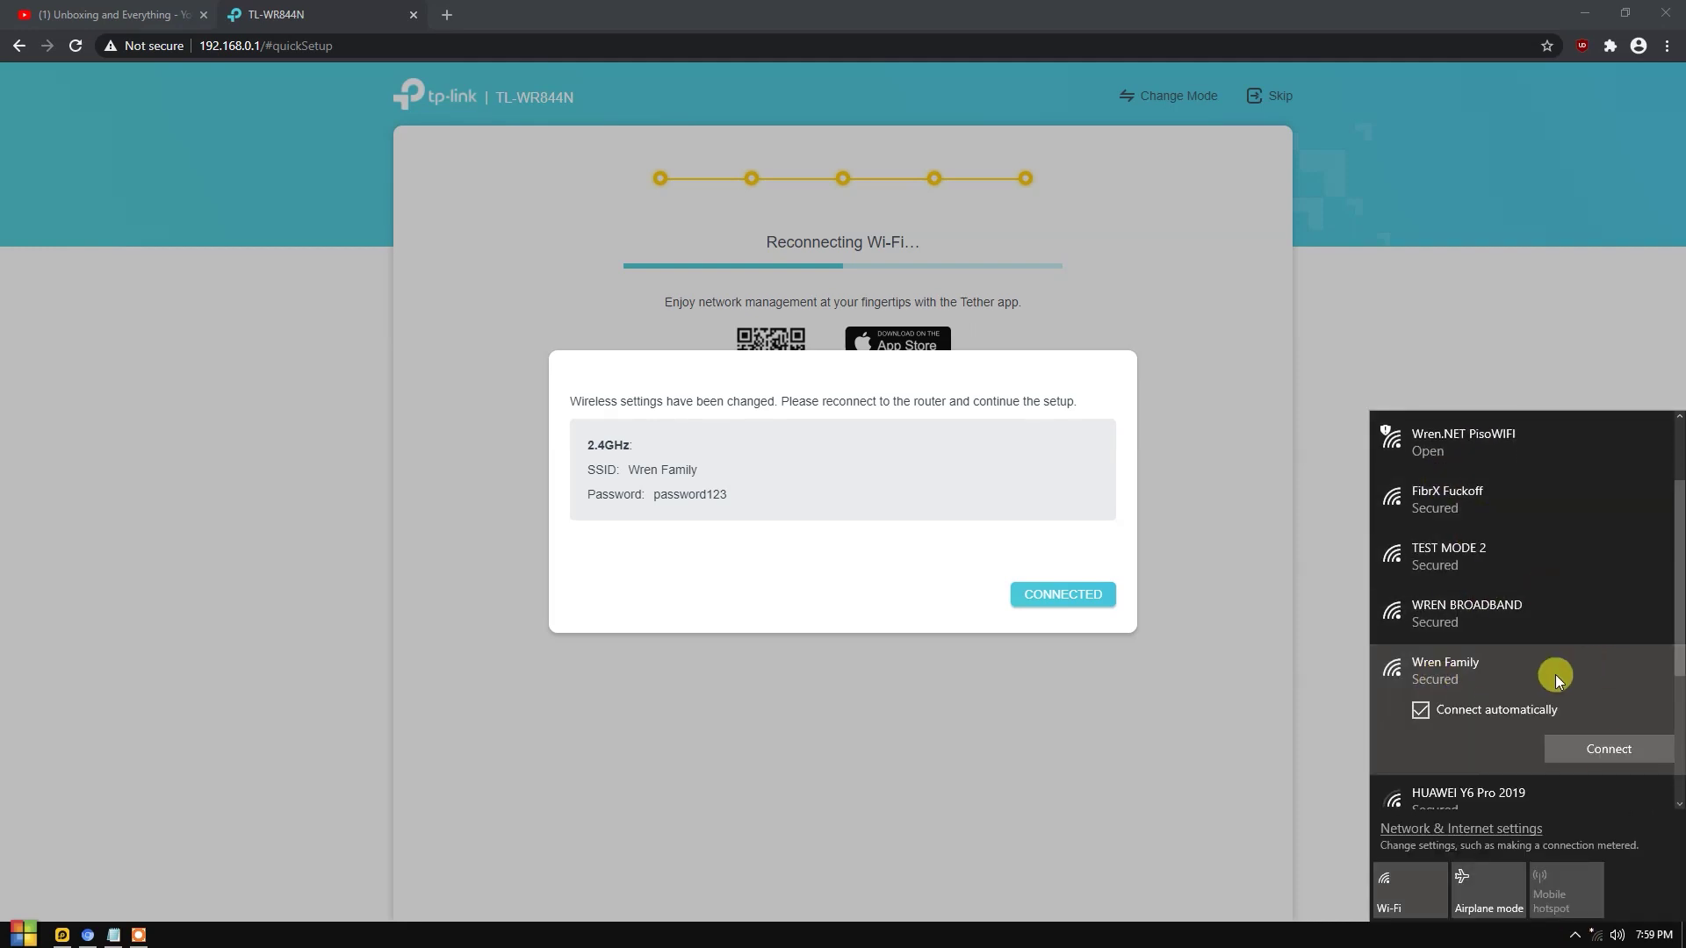
pyautogui.click(1611, 752)
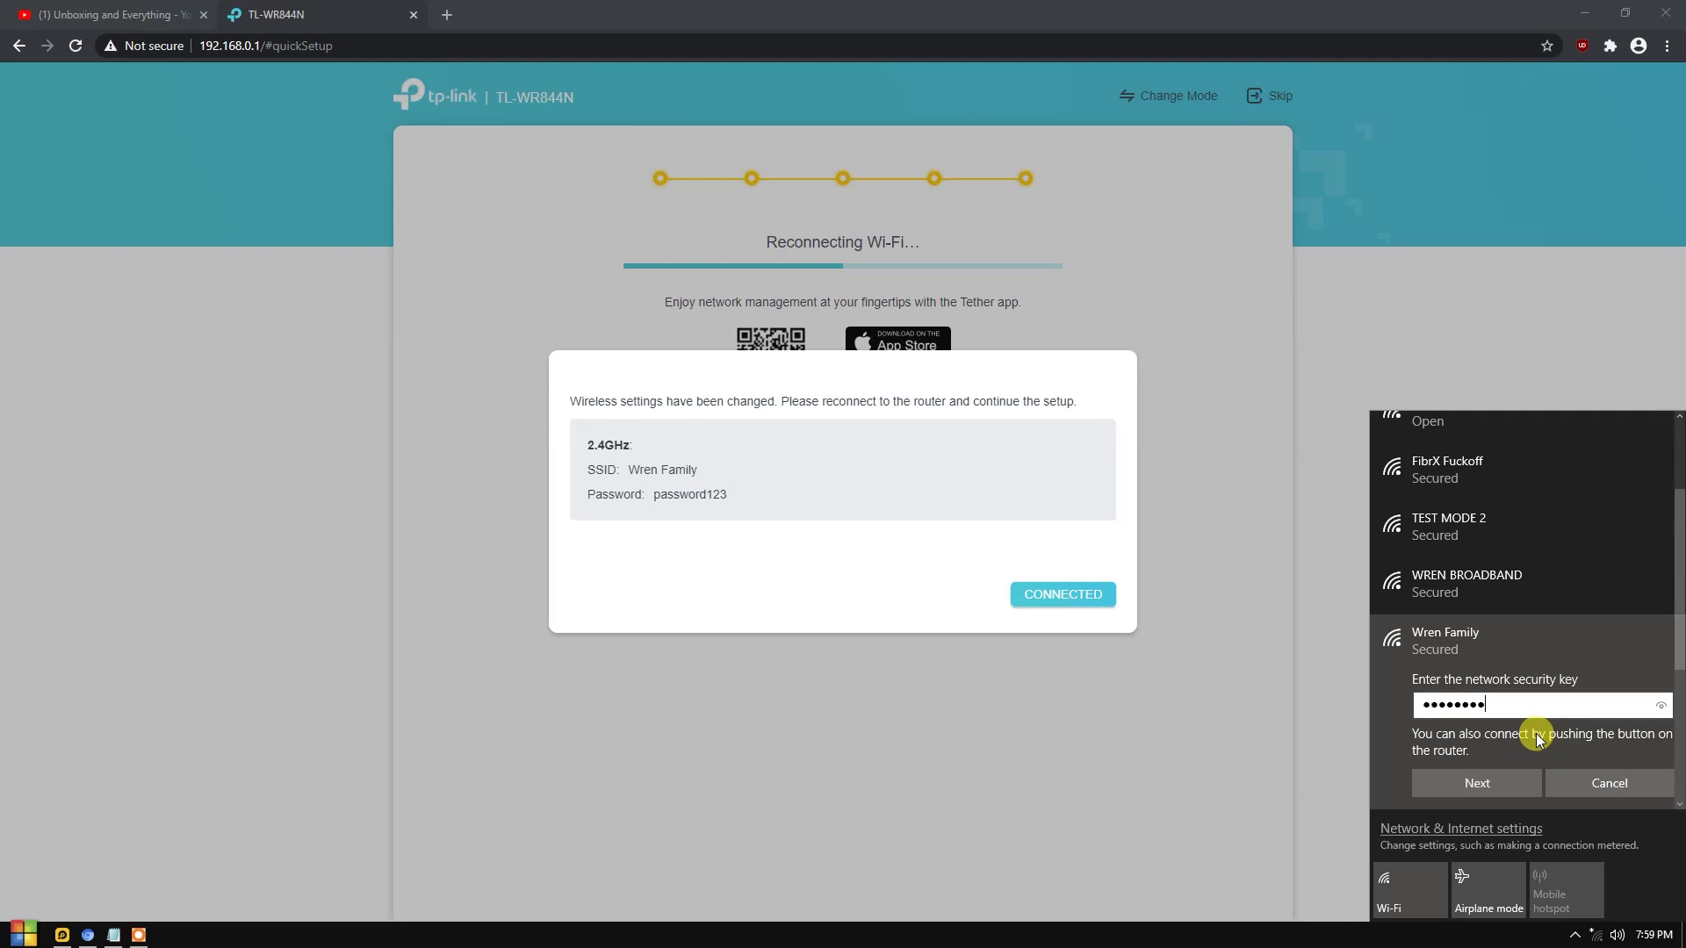
pyautogui.click(1491, 798)
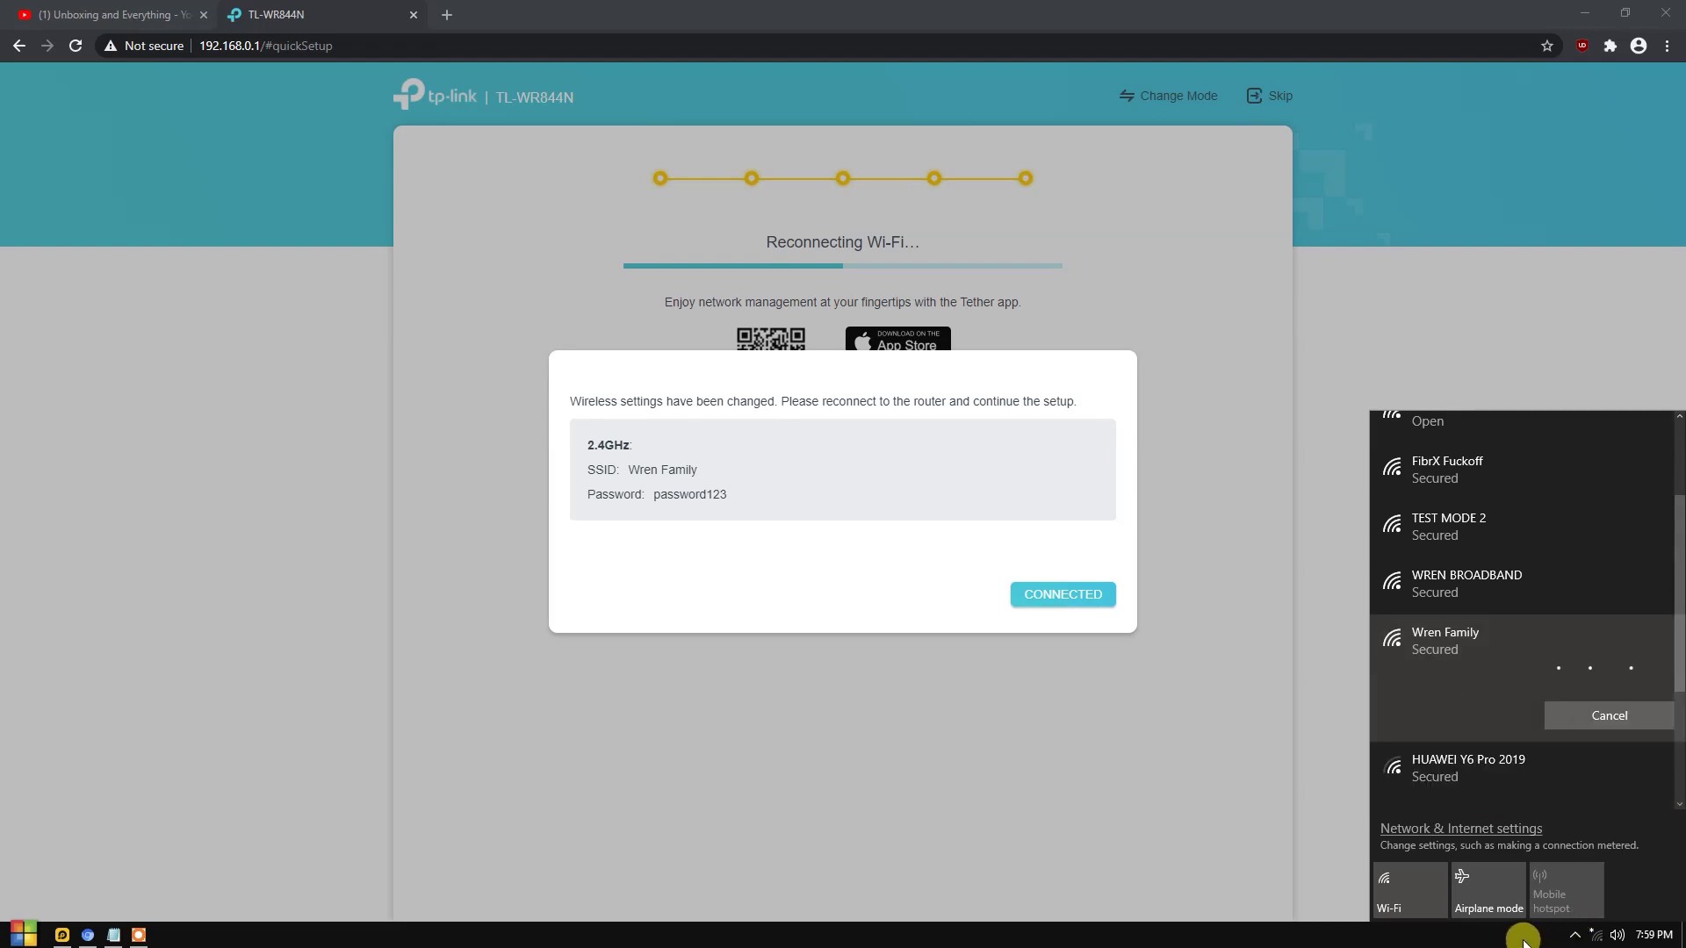
pyautogui.click(1524, 938)
pyautogui.click(1596, 936)
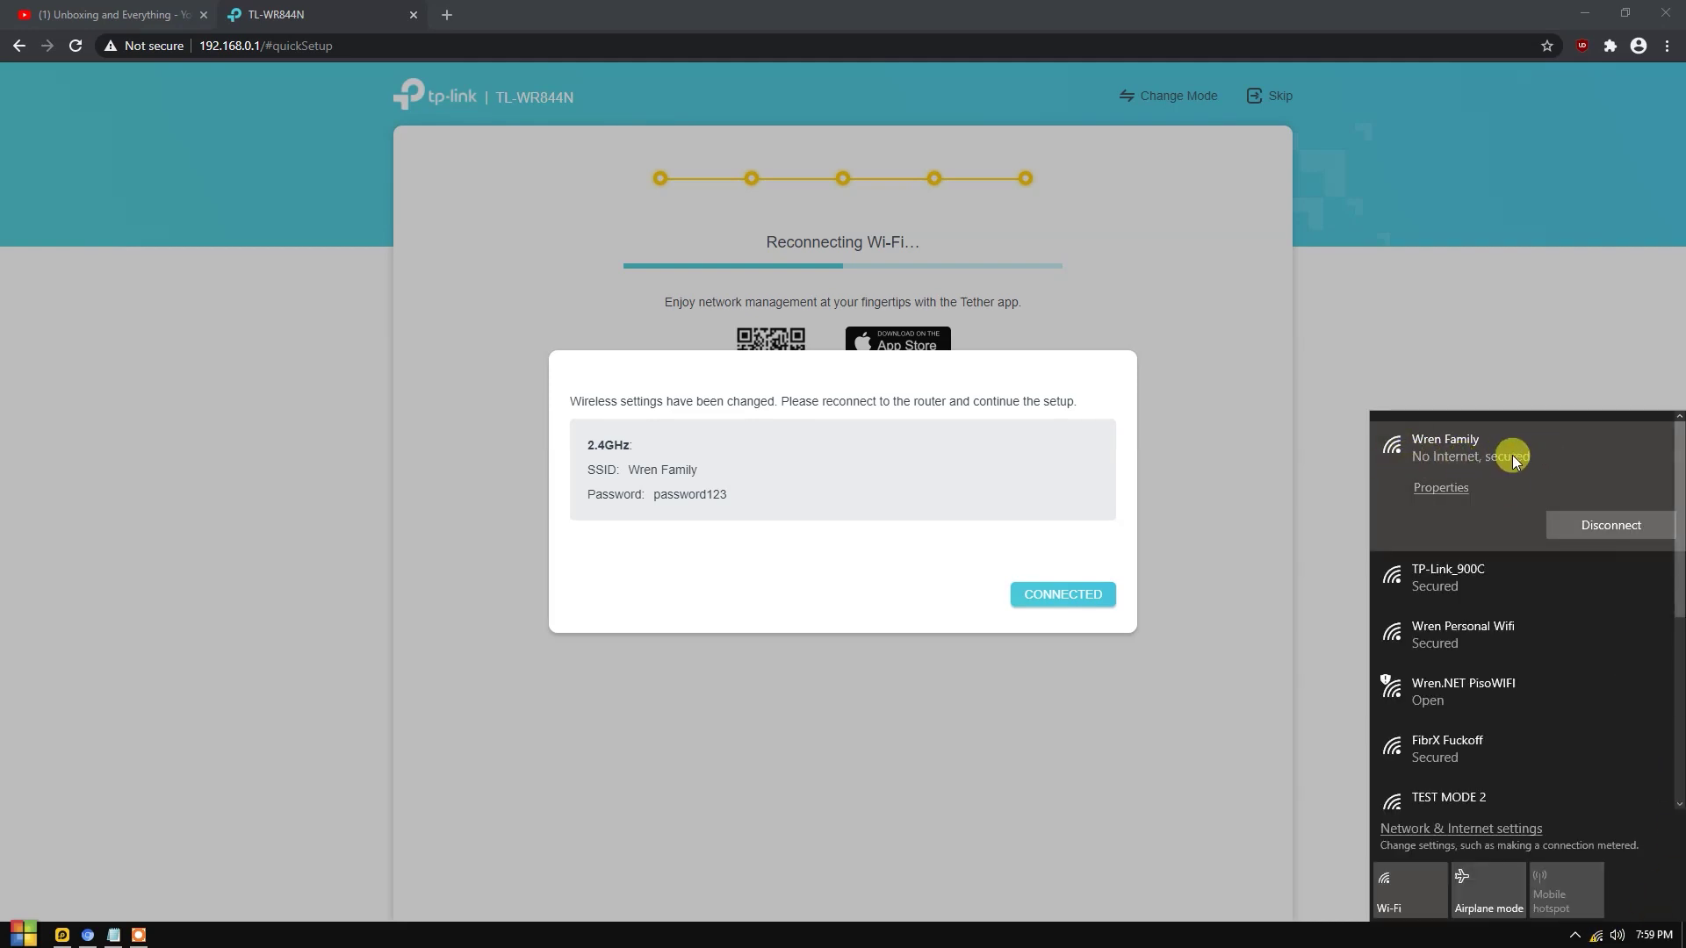
pyautogui.click(1191, 359)
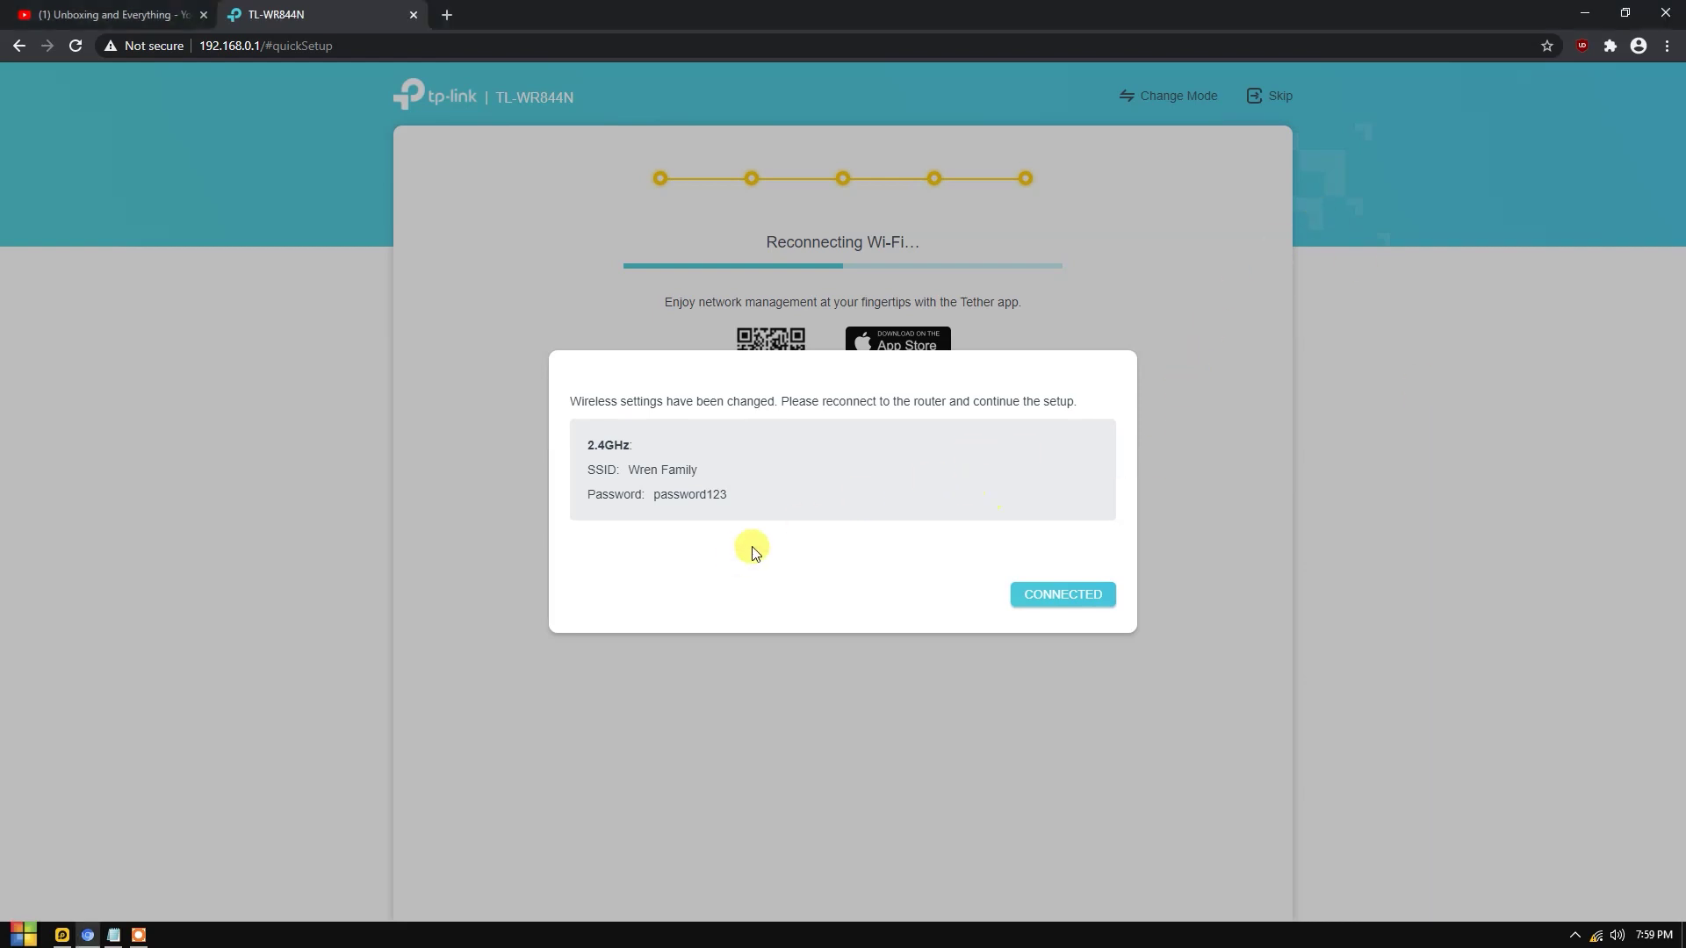
pyautogui.click(1050, 601)
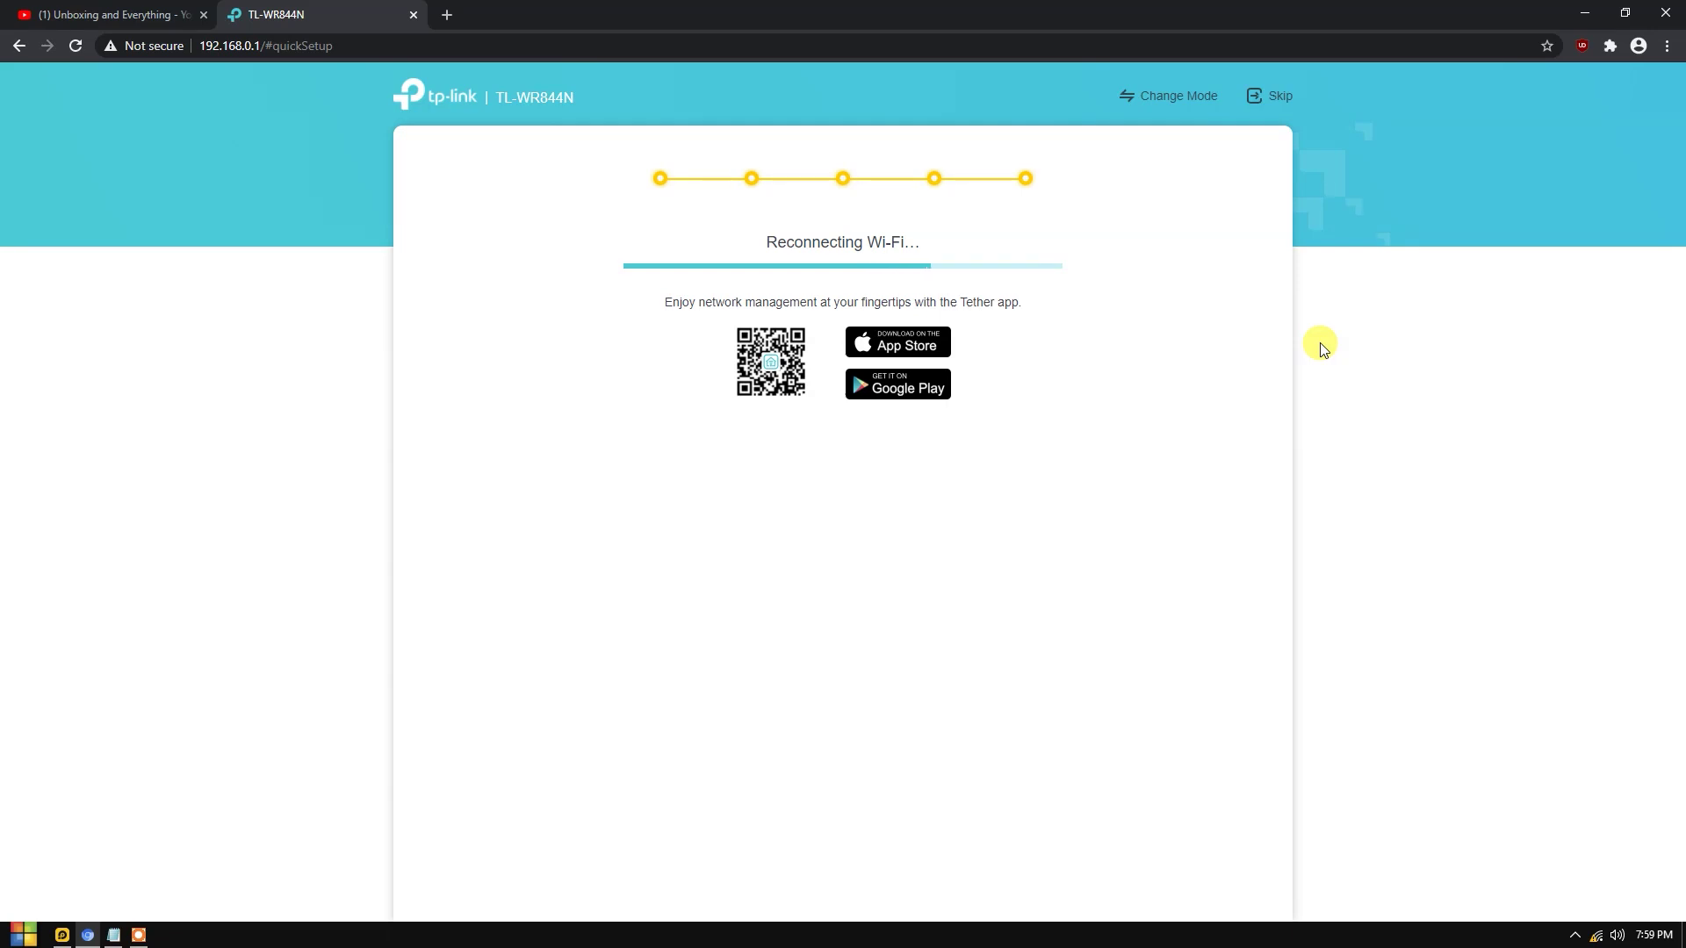
# Skip the No Internet Connection page to finish quick setup, then check the Wi-Fi list.
pyautogui.moveTo(763, 310); pyautogui.dragTo(1035, 304)
pyautogui.click(822, 365)
pyautogui.moveTo(768, 305); pyautogui.dragTo(990, 308)
pyautogui.click(825, 362)
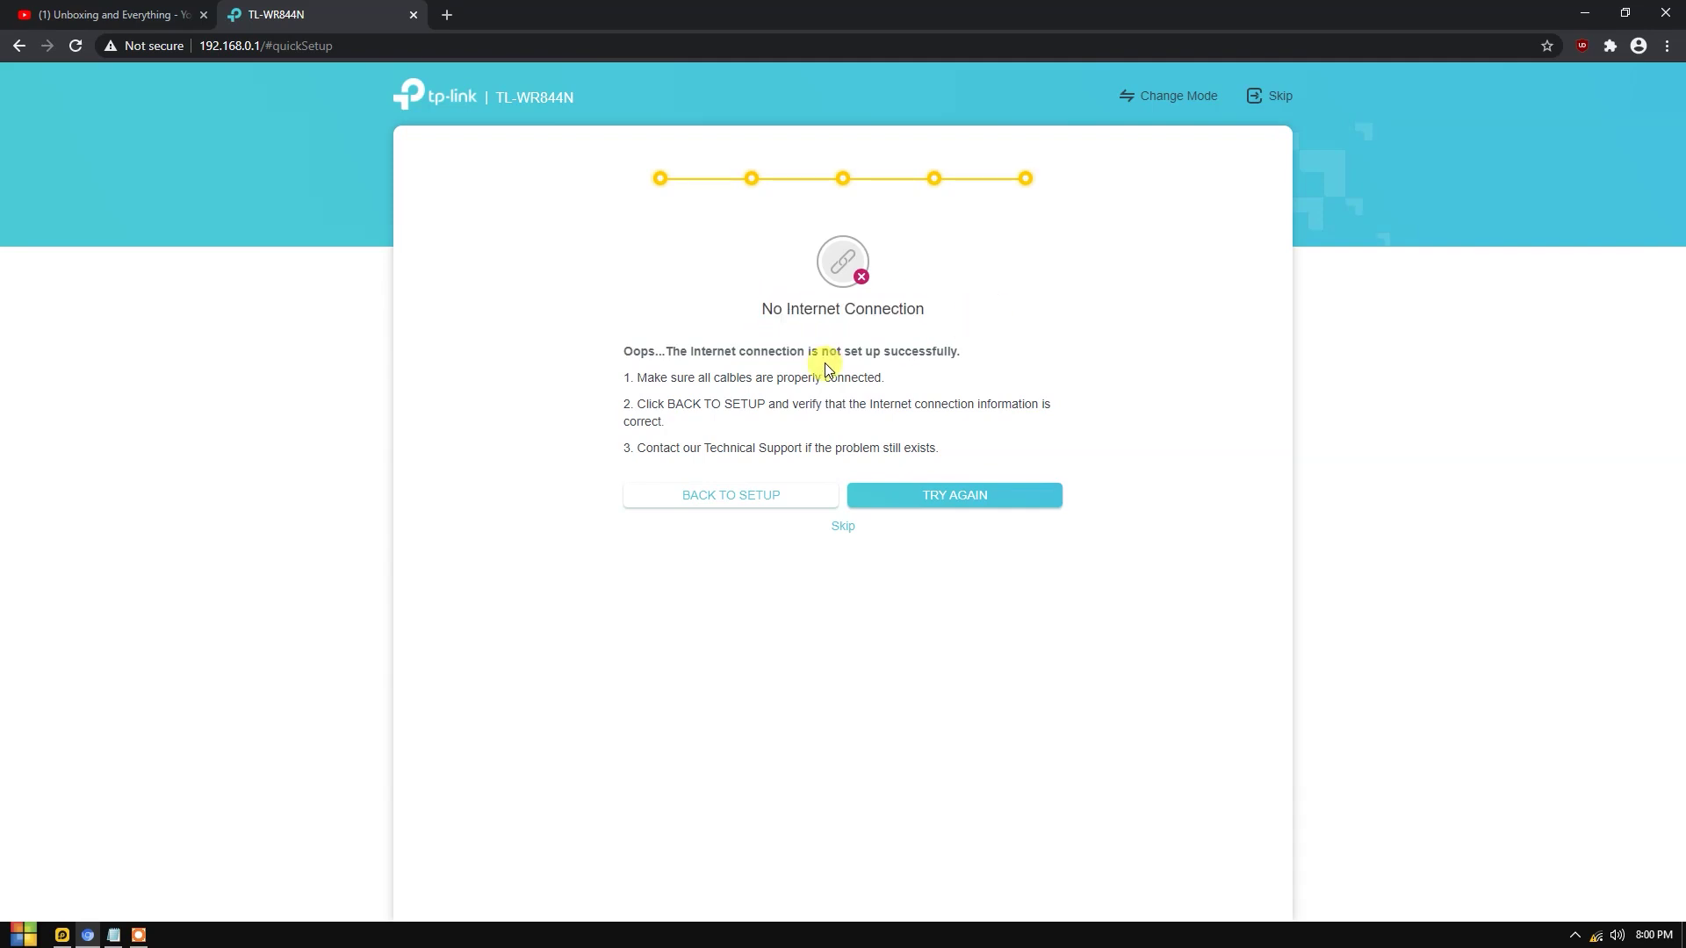
pyautogui.click(844, 527)
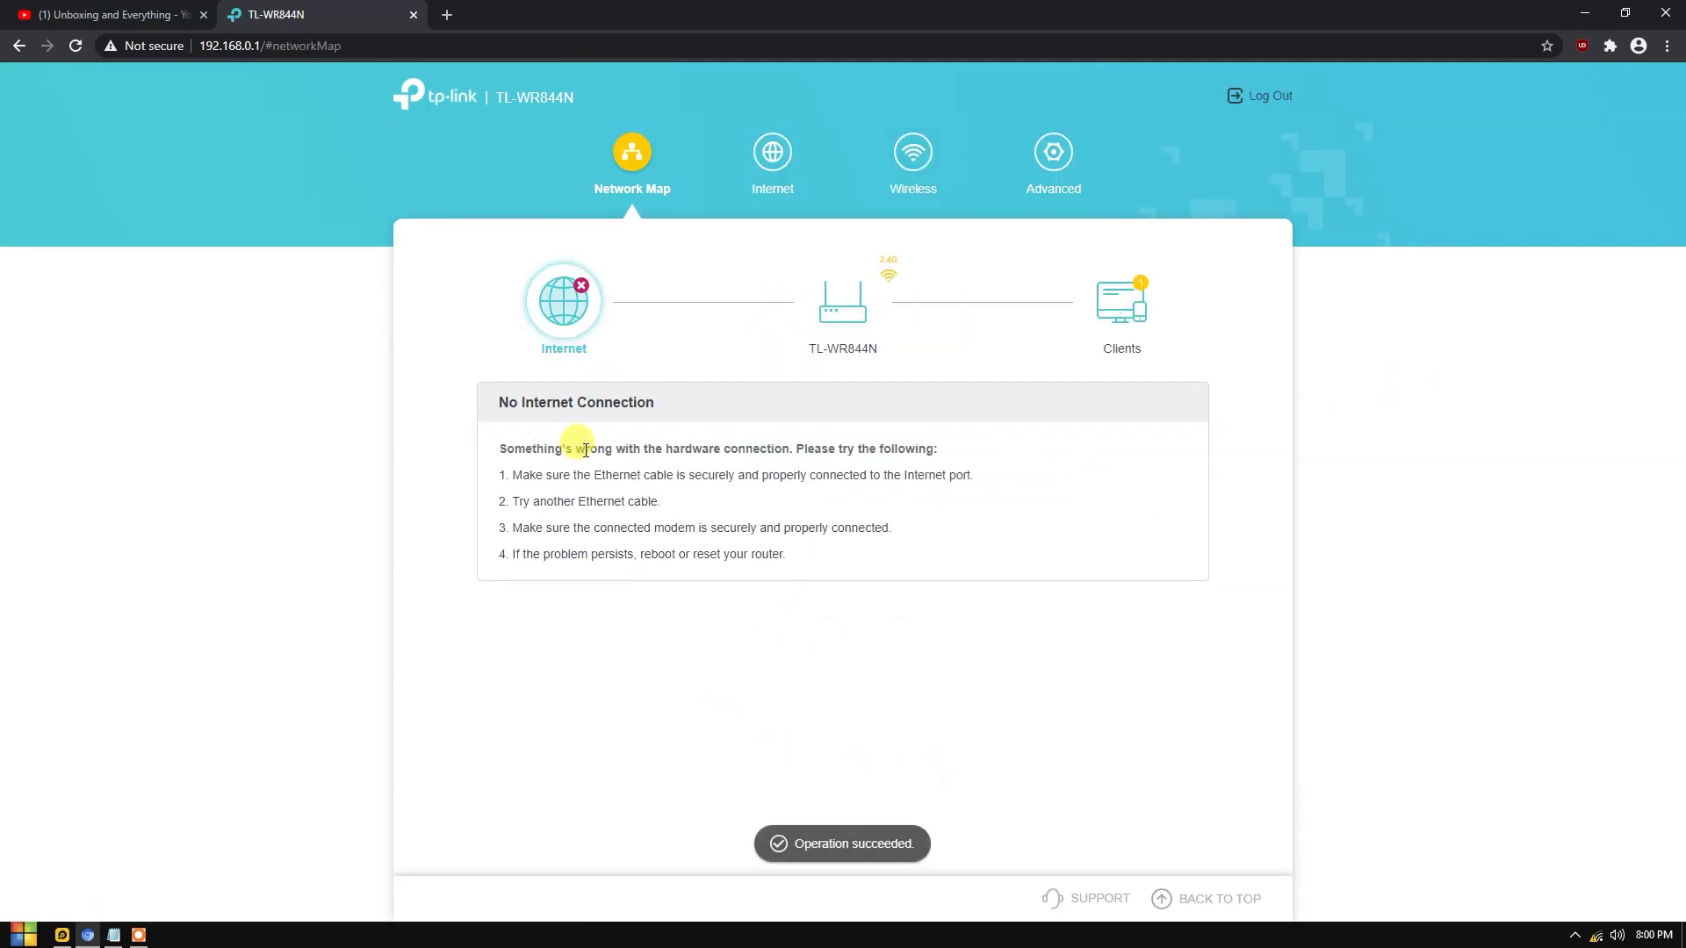
pyautogui.moveTo(580, 450); pyautogui.dragTo(891, 528)
pyautogui.click(626, 465)
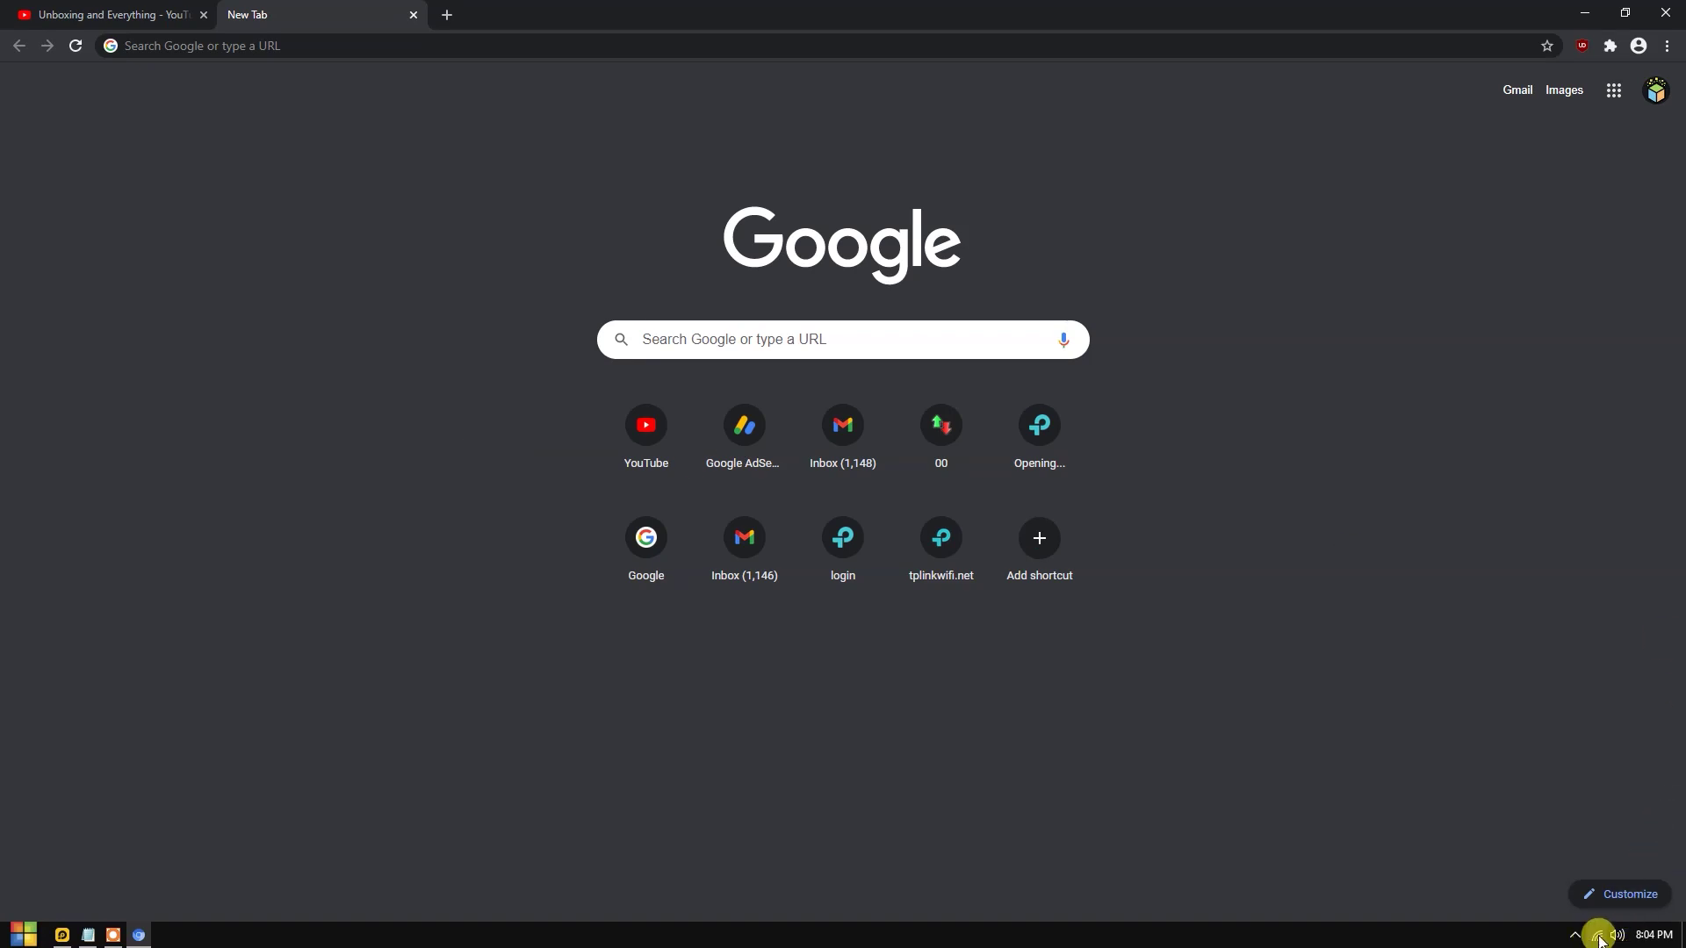
pyautogui.click(1598, 938)
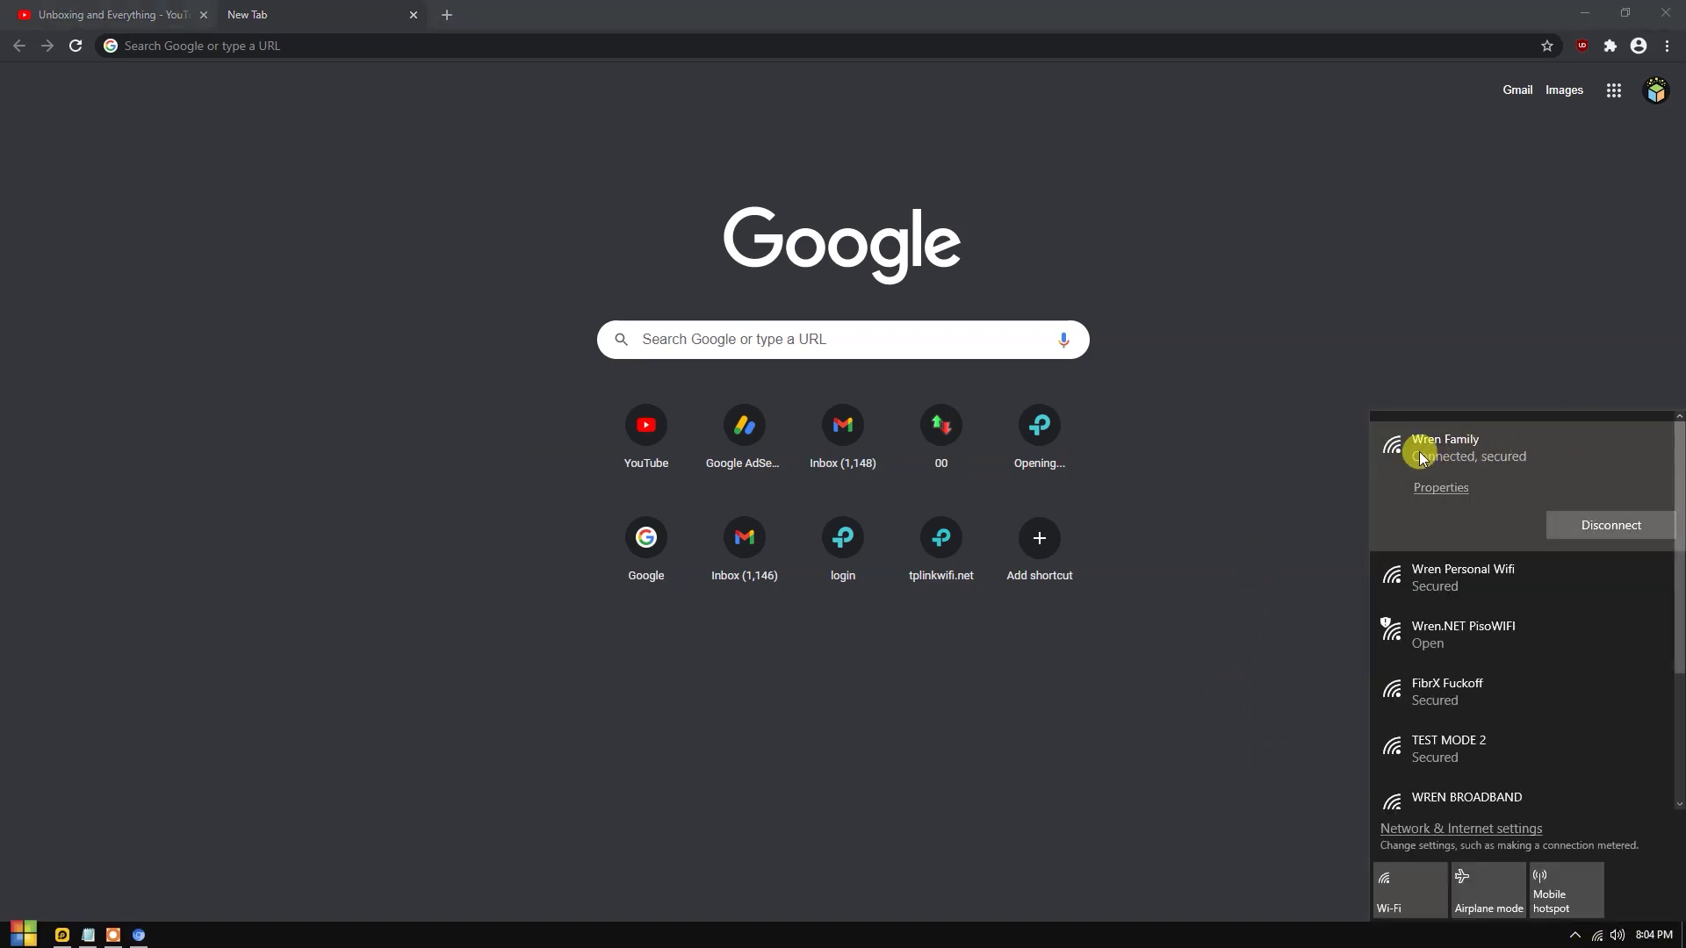
# Go to google.com and search for 'speed test'.
pyautogui.click(354, 83)
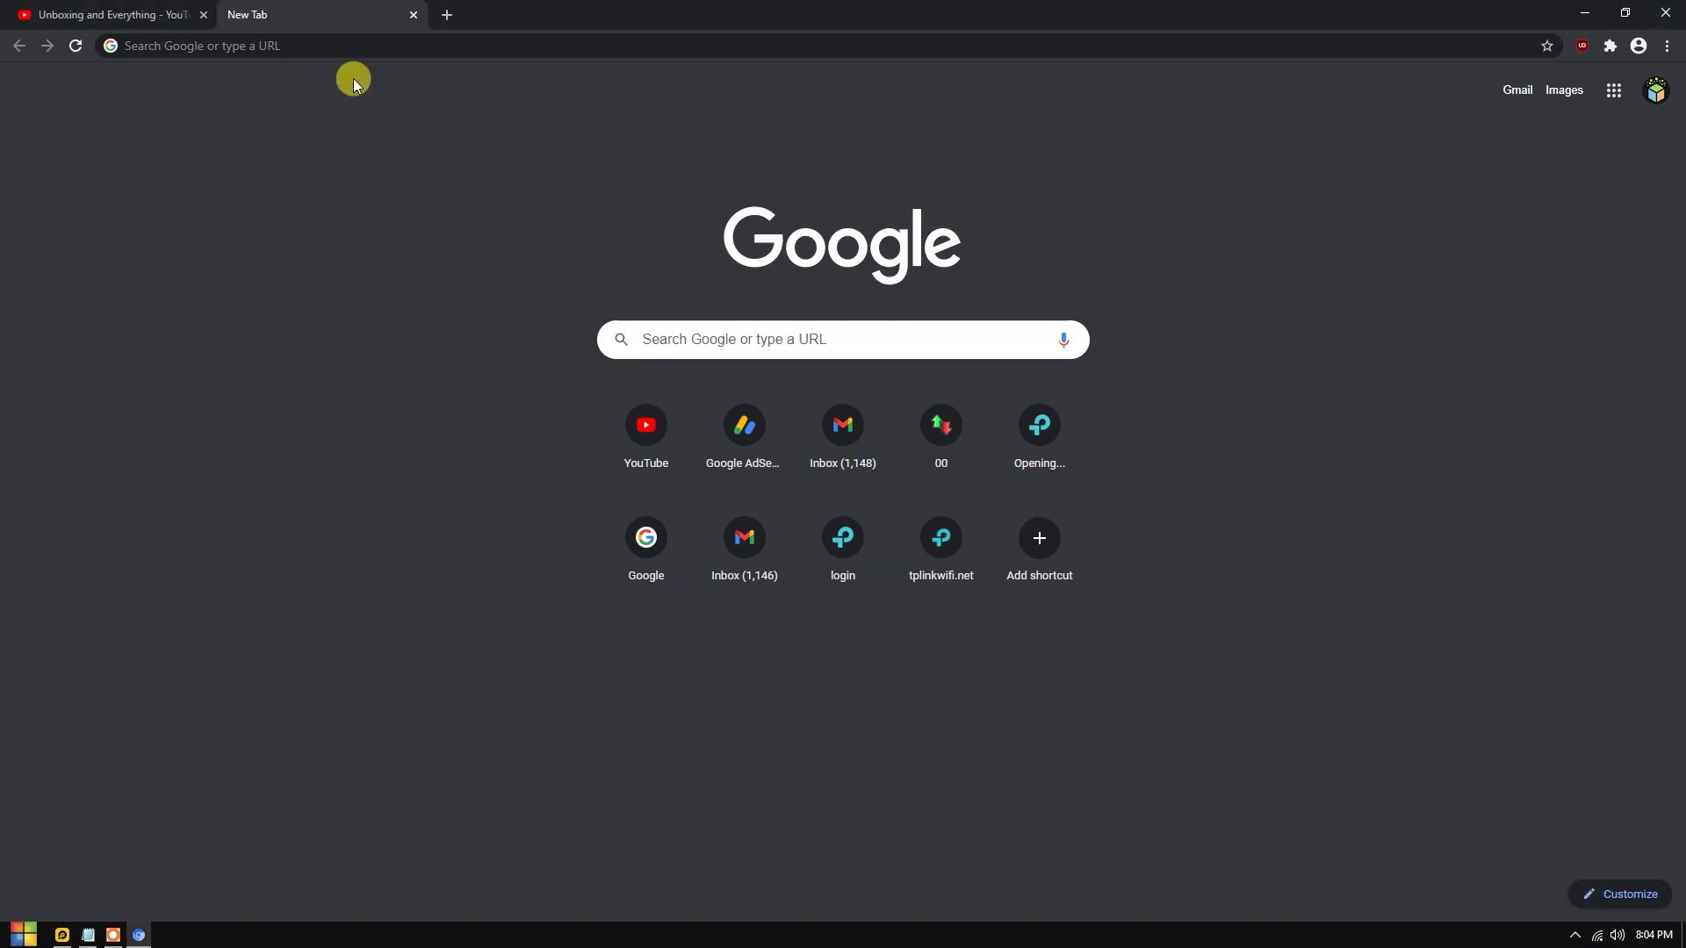
pyautogui.click(326, 41)
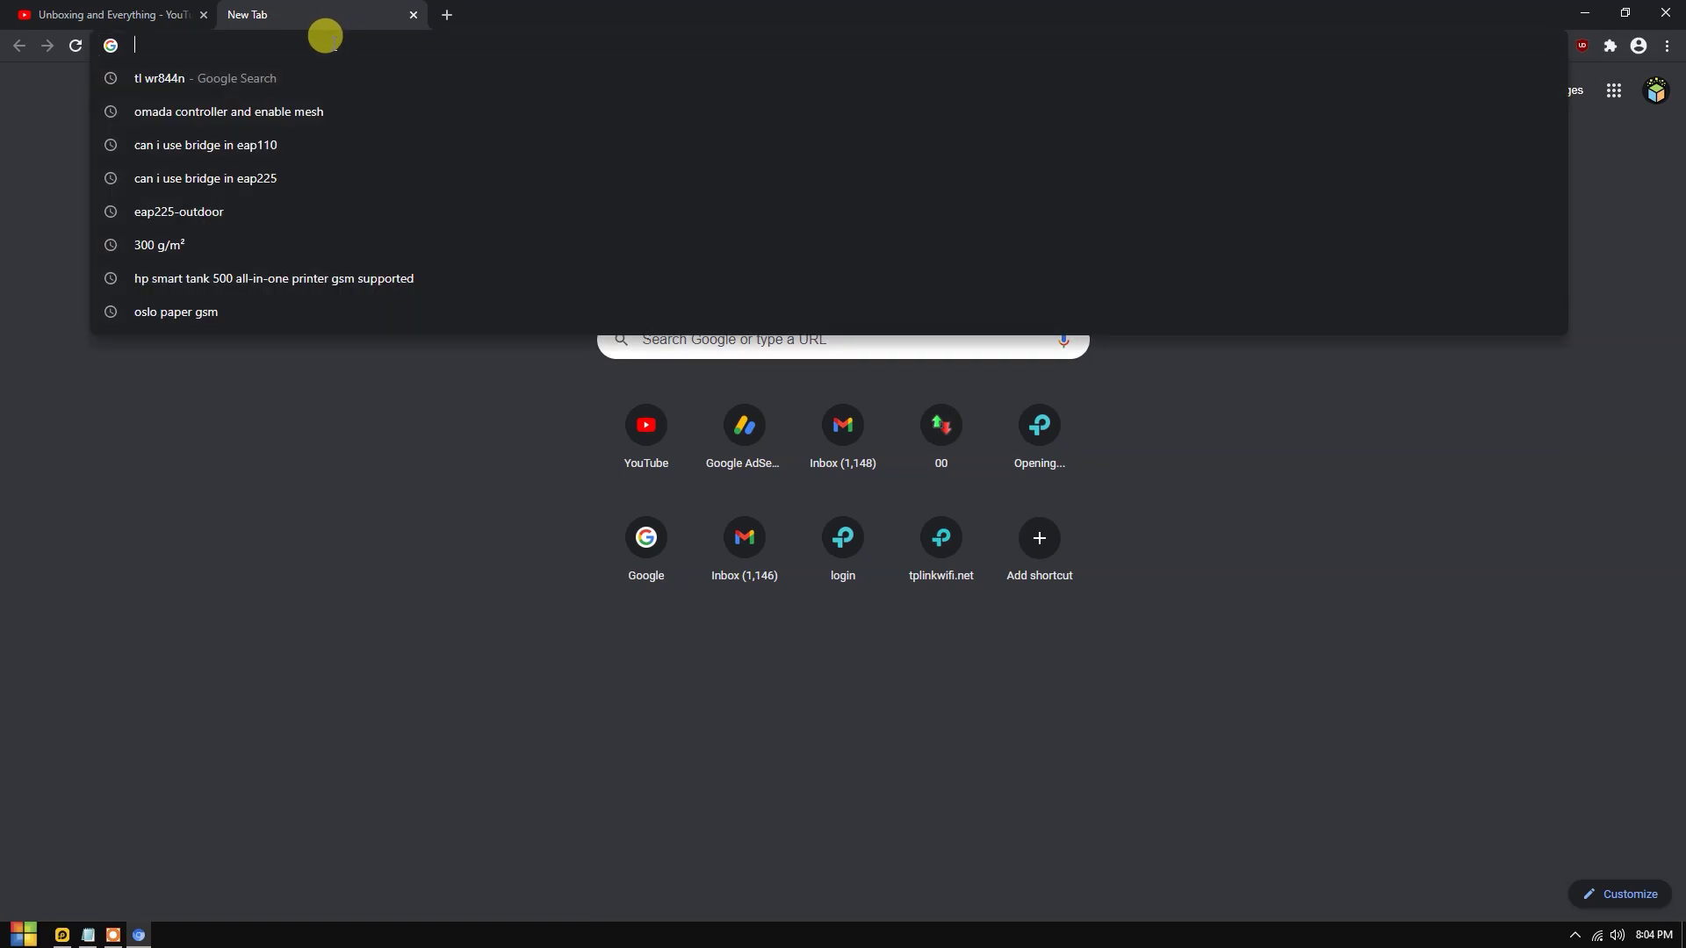
pyautogui.write('google.com')
pyautogui.press('Return')
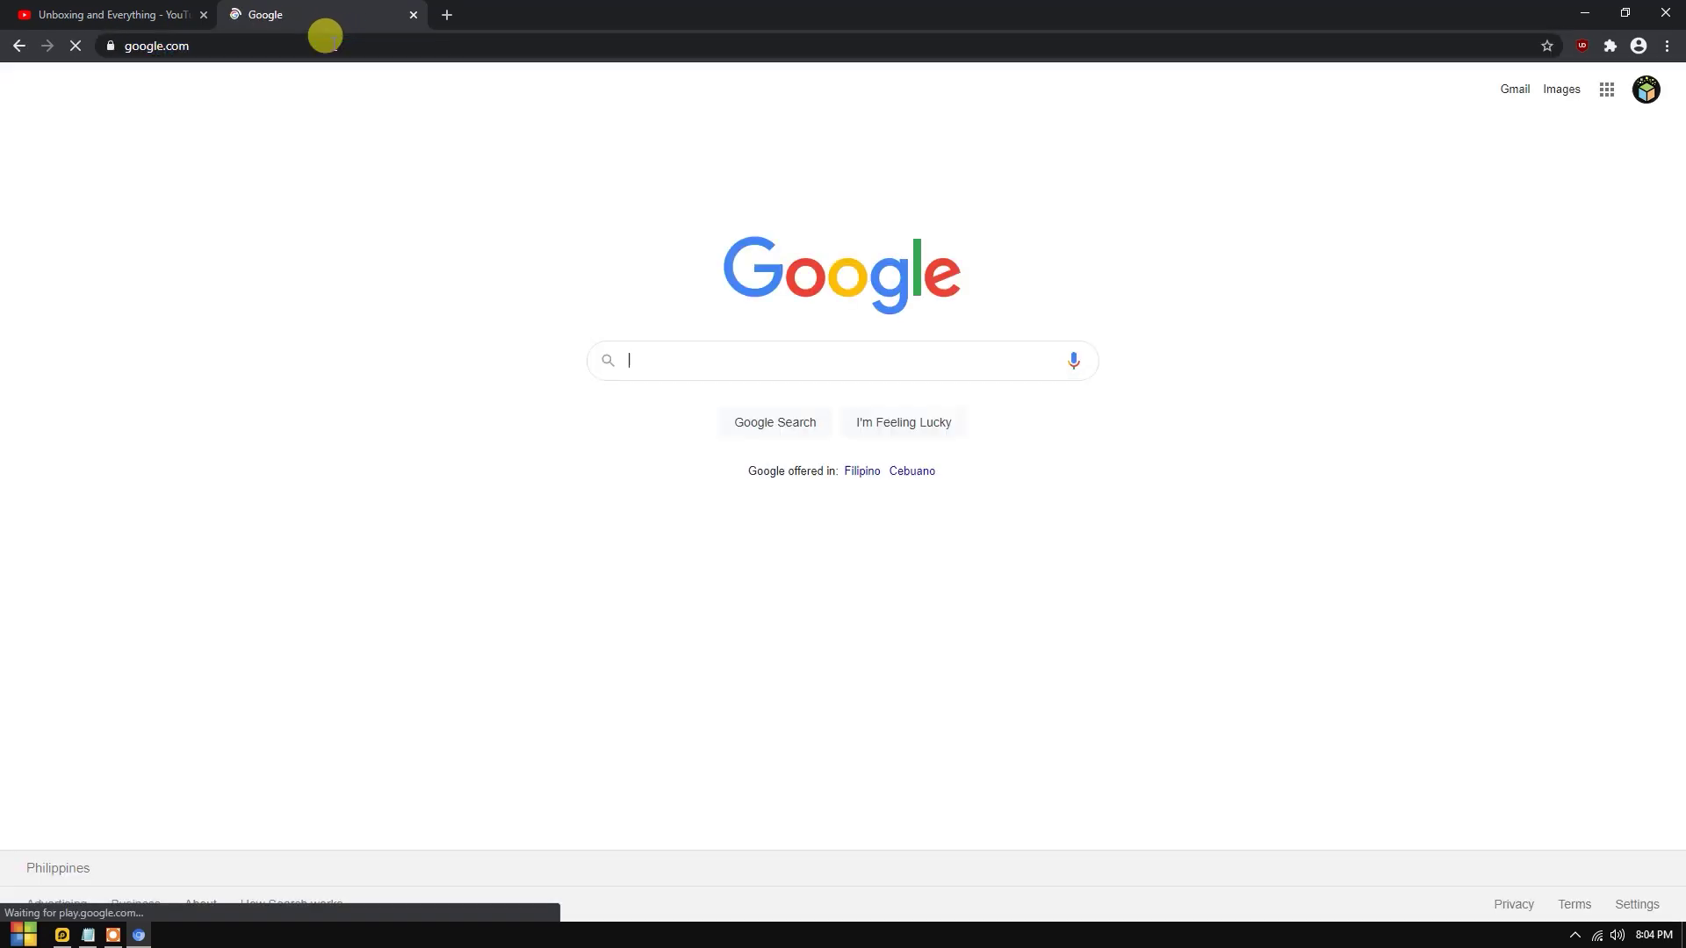
pyautogui.click(666, 368)
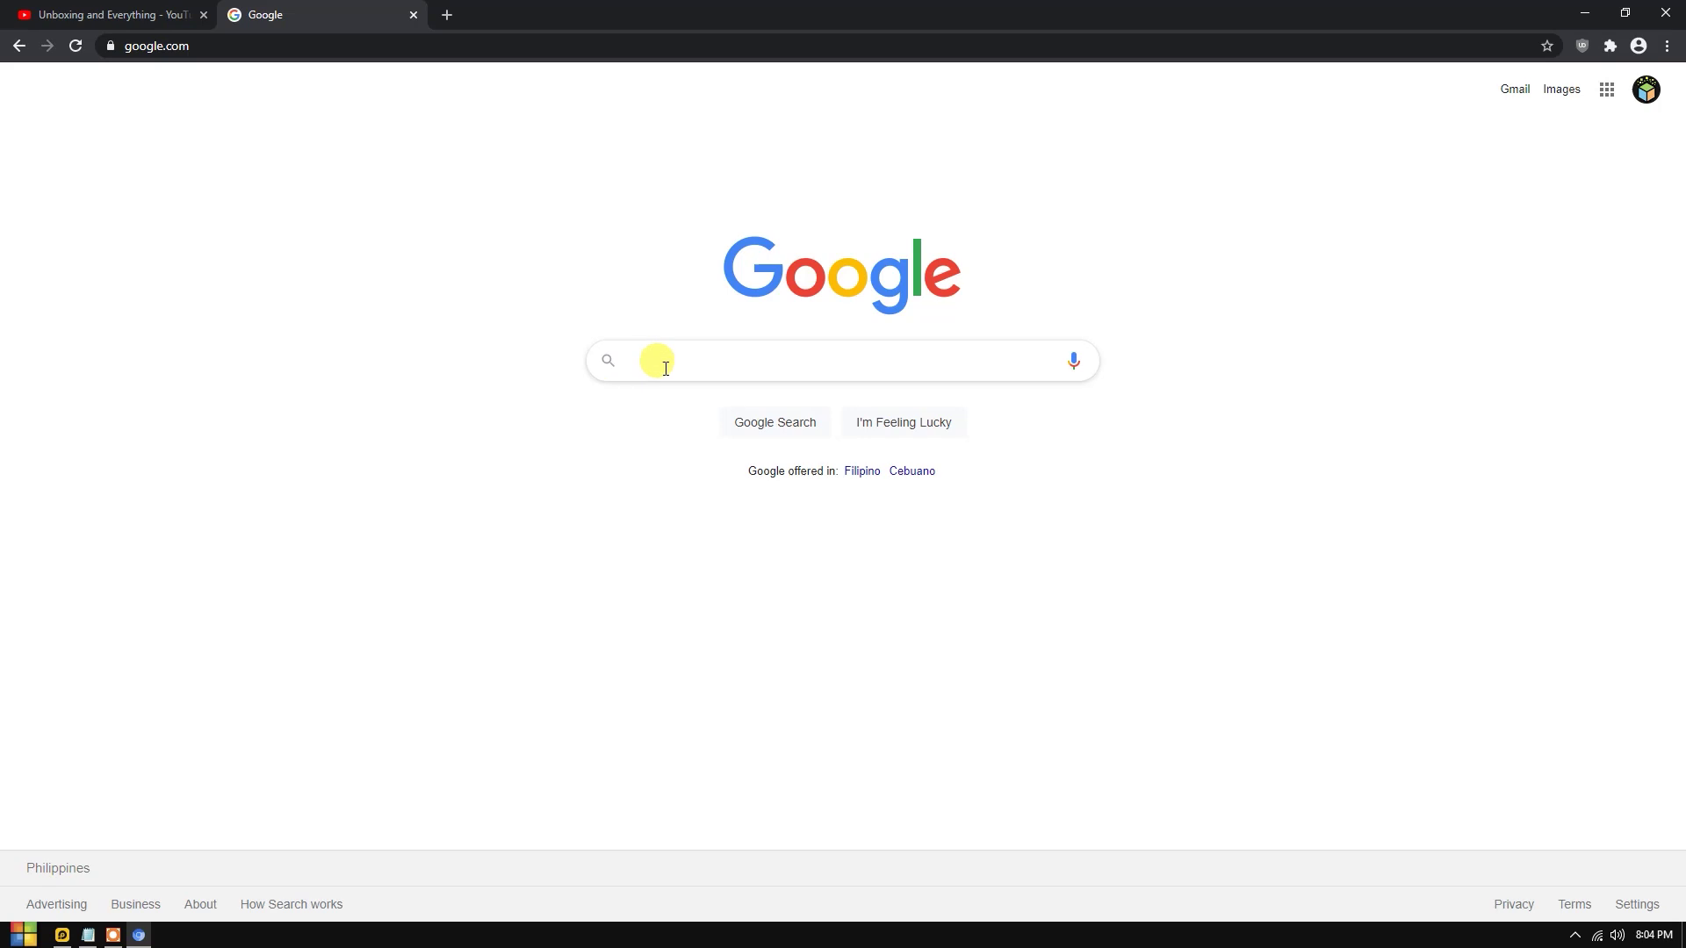
pyautogui.write('spee')
pyautogui.press('Down')
pyautogui.press('Return')
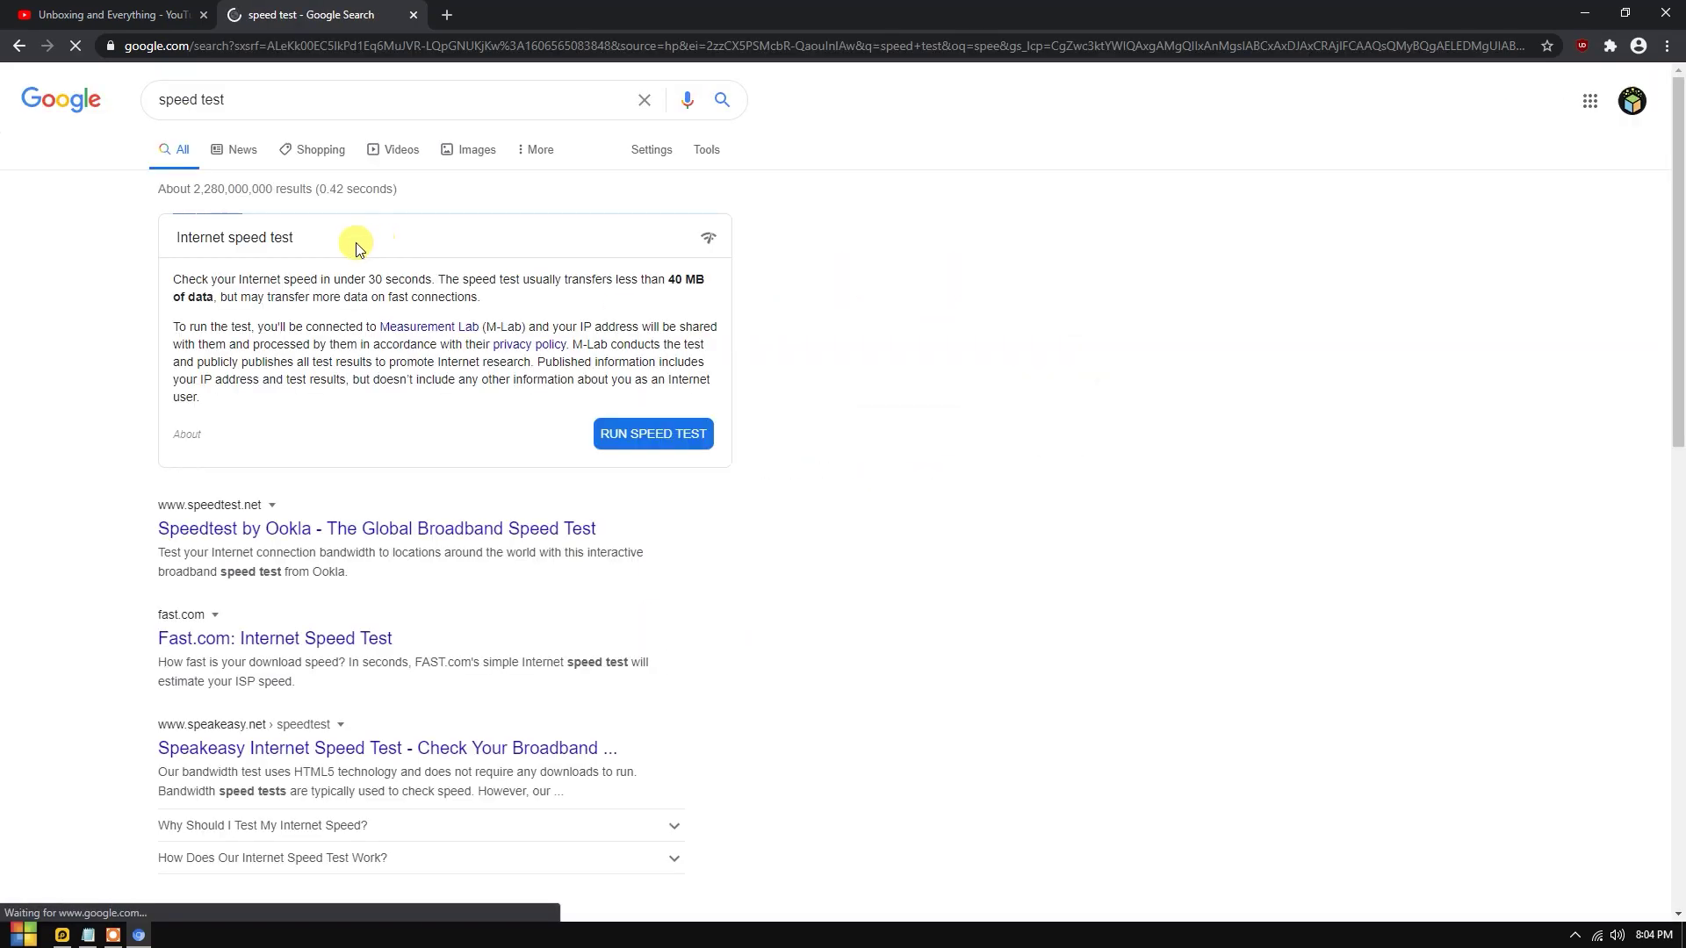
# Load 192.168.0.1, which shows a Huawei HG8245H login page.
pyautogui.click(425, 45)
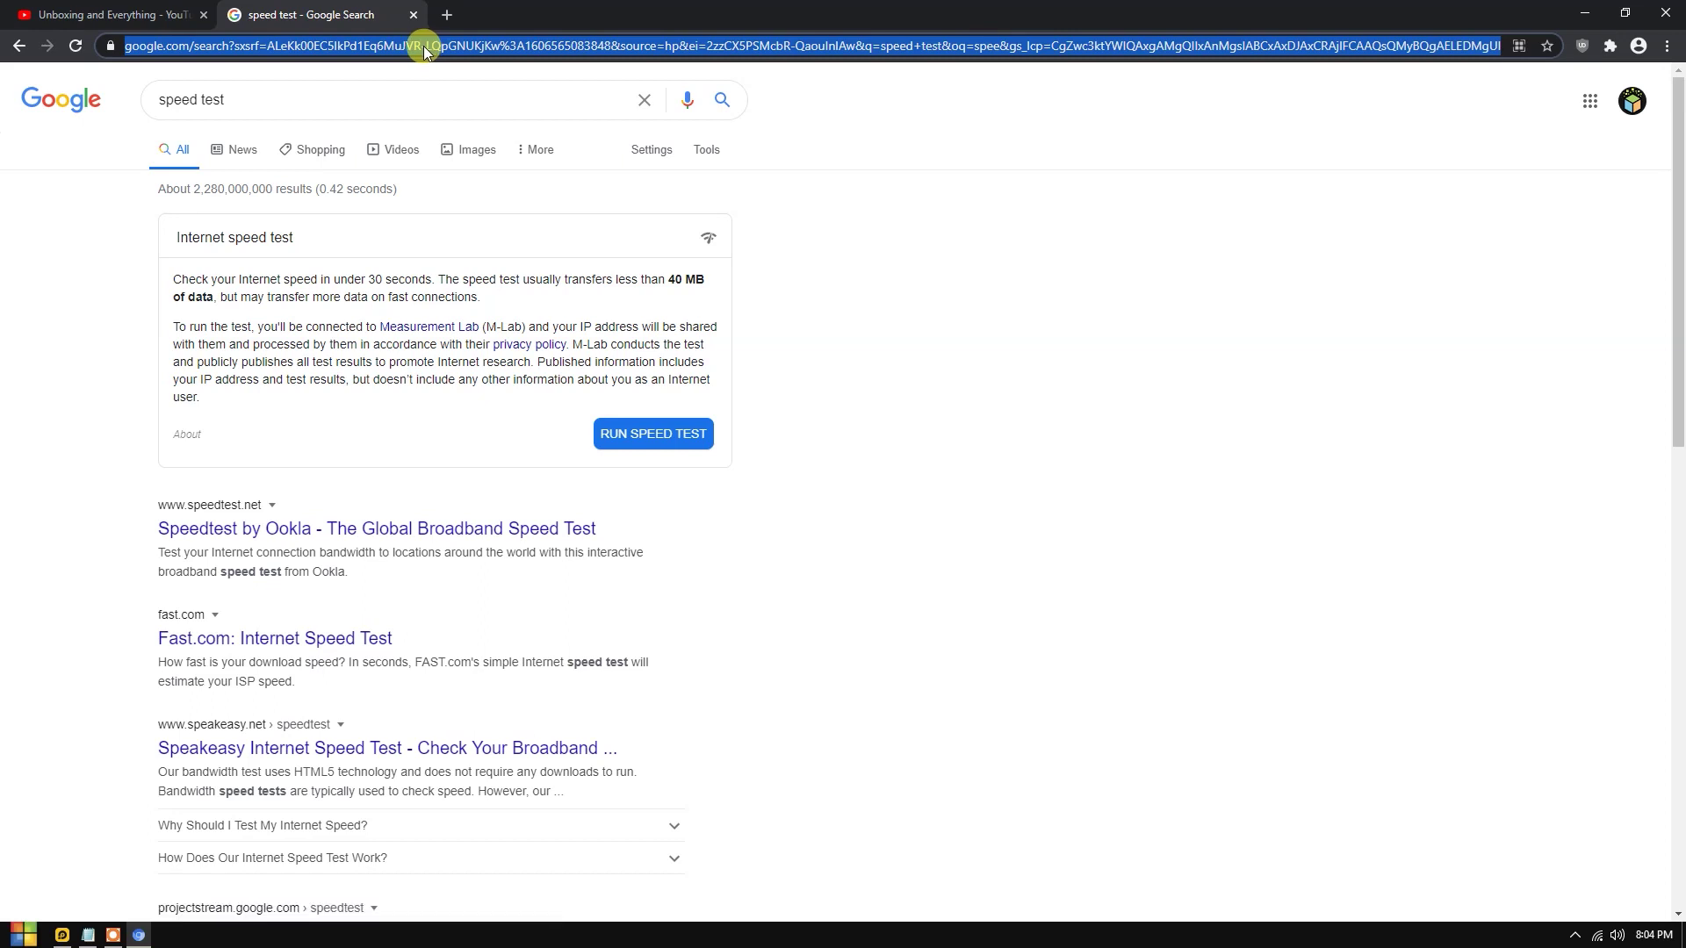
pyautogui.write('192.')
pyautogui.press('BackSpace')
pyautogui.press('Up')
pyautogui.press('Return')
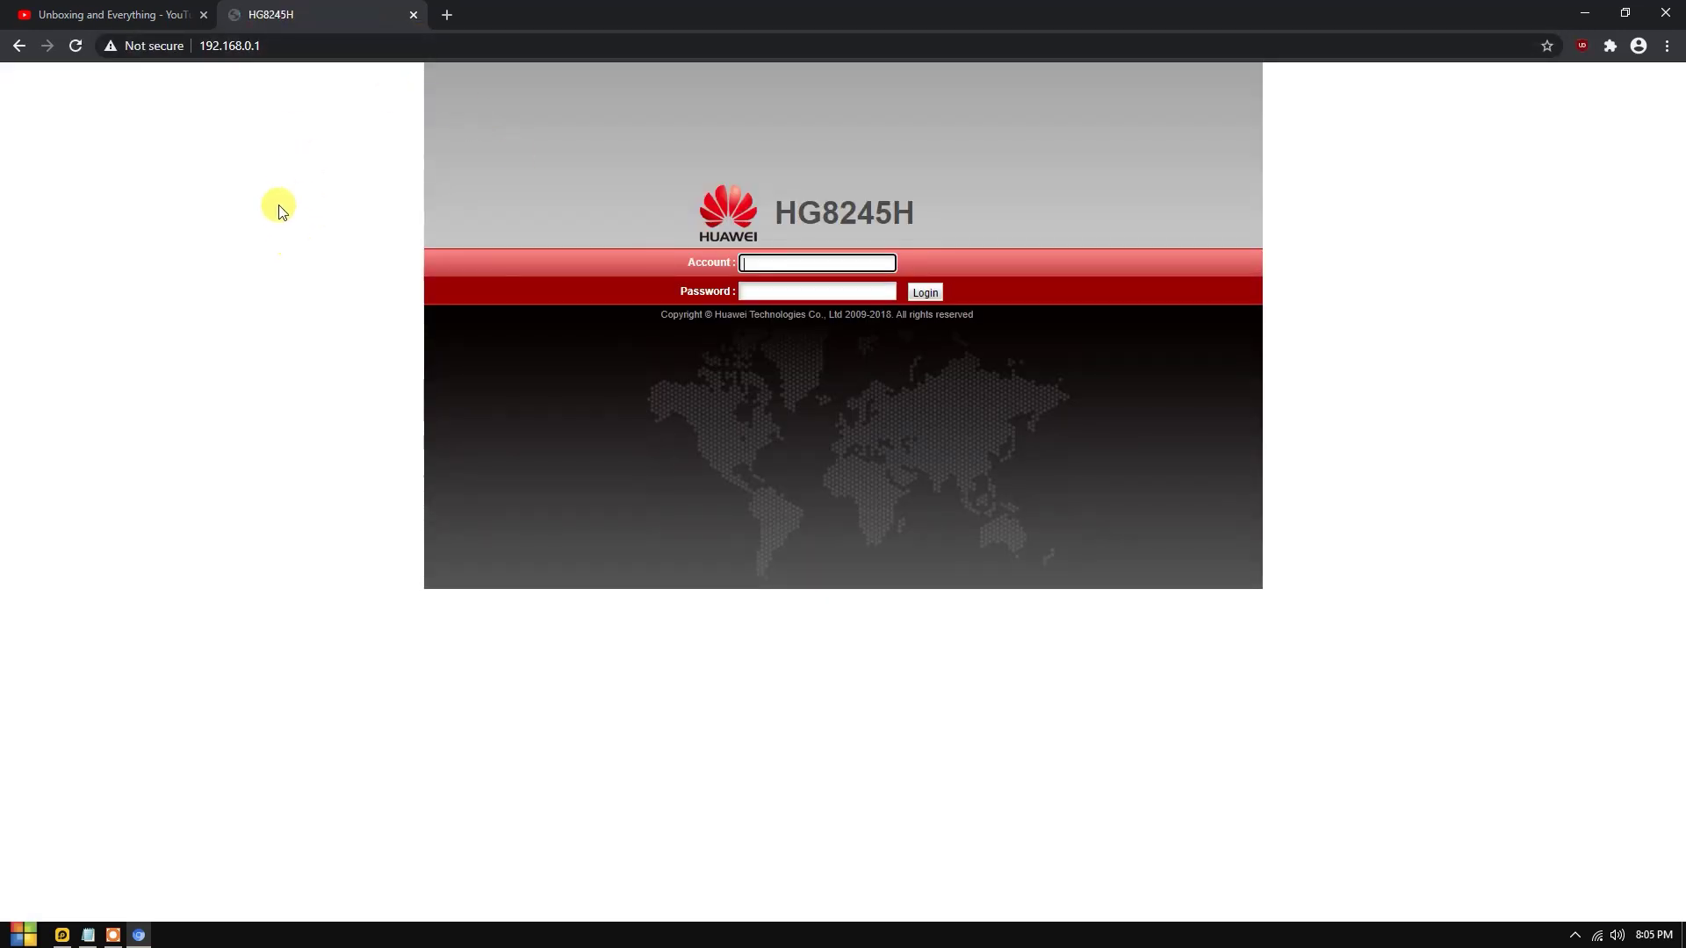
pyautogui.click(273, 46)
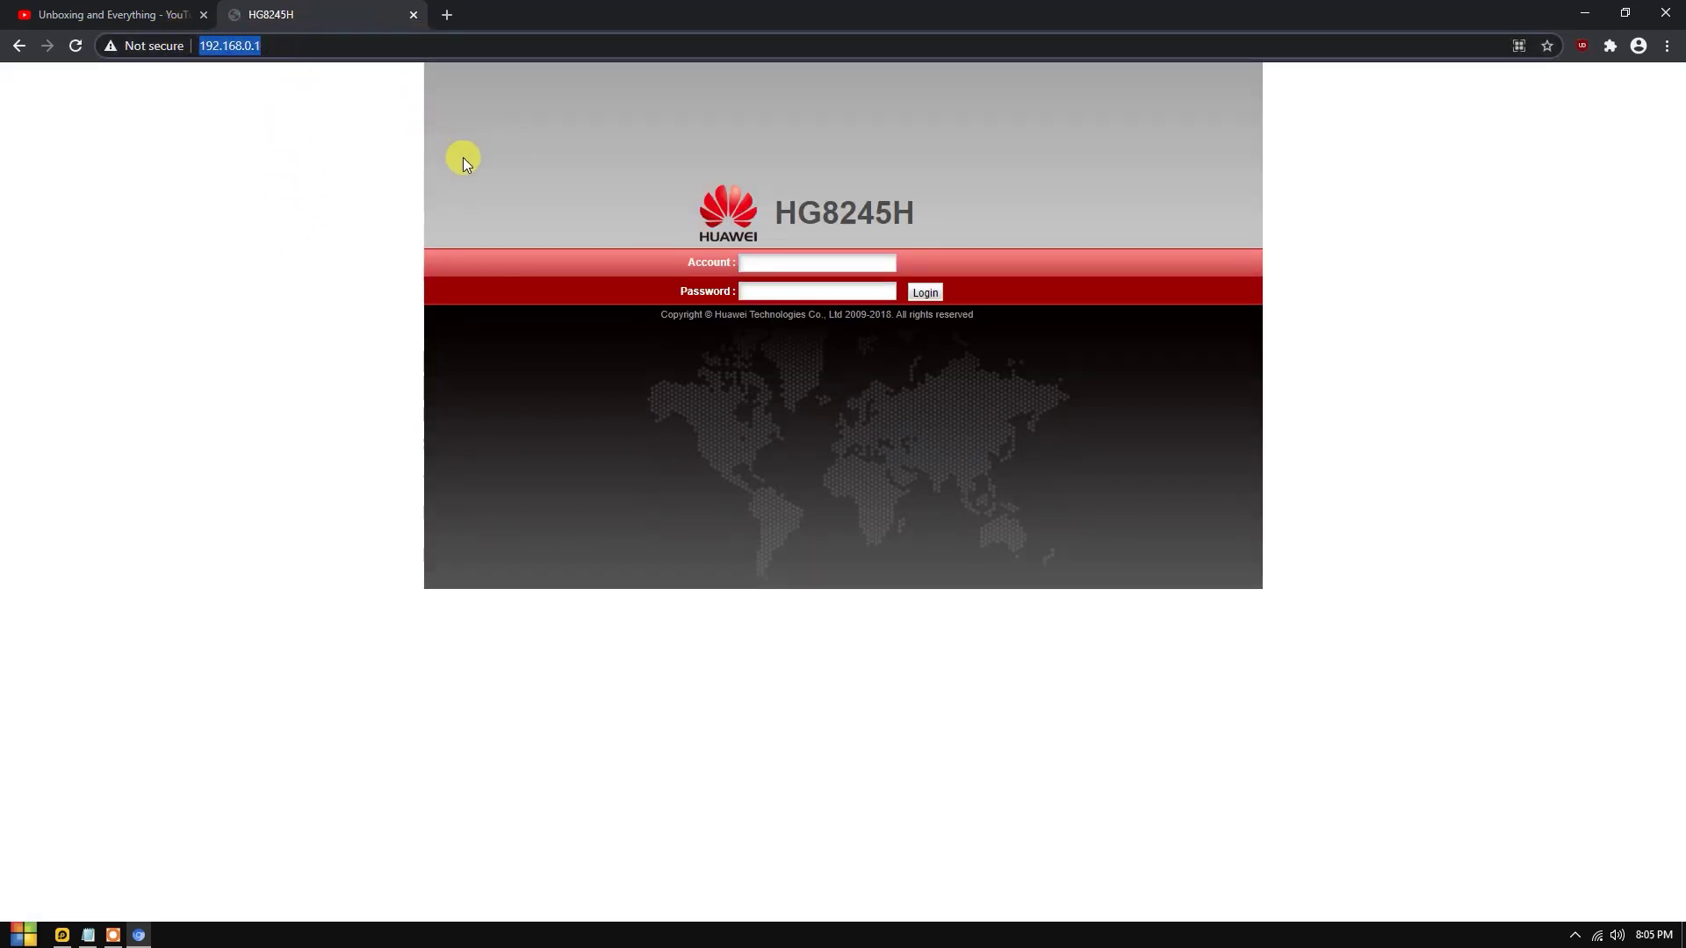
pyautogui.click(268, 147)
pyautogui.click(255, 46)
pyautogui.click(324, 158)
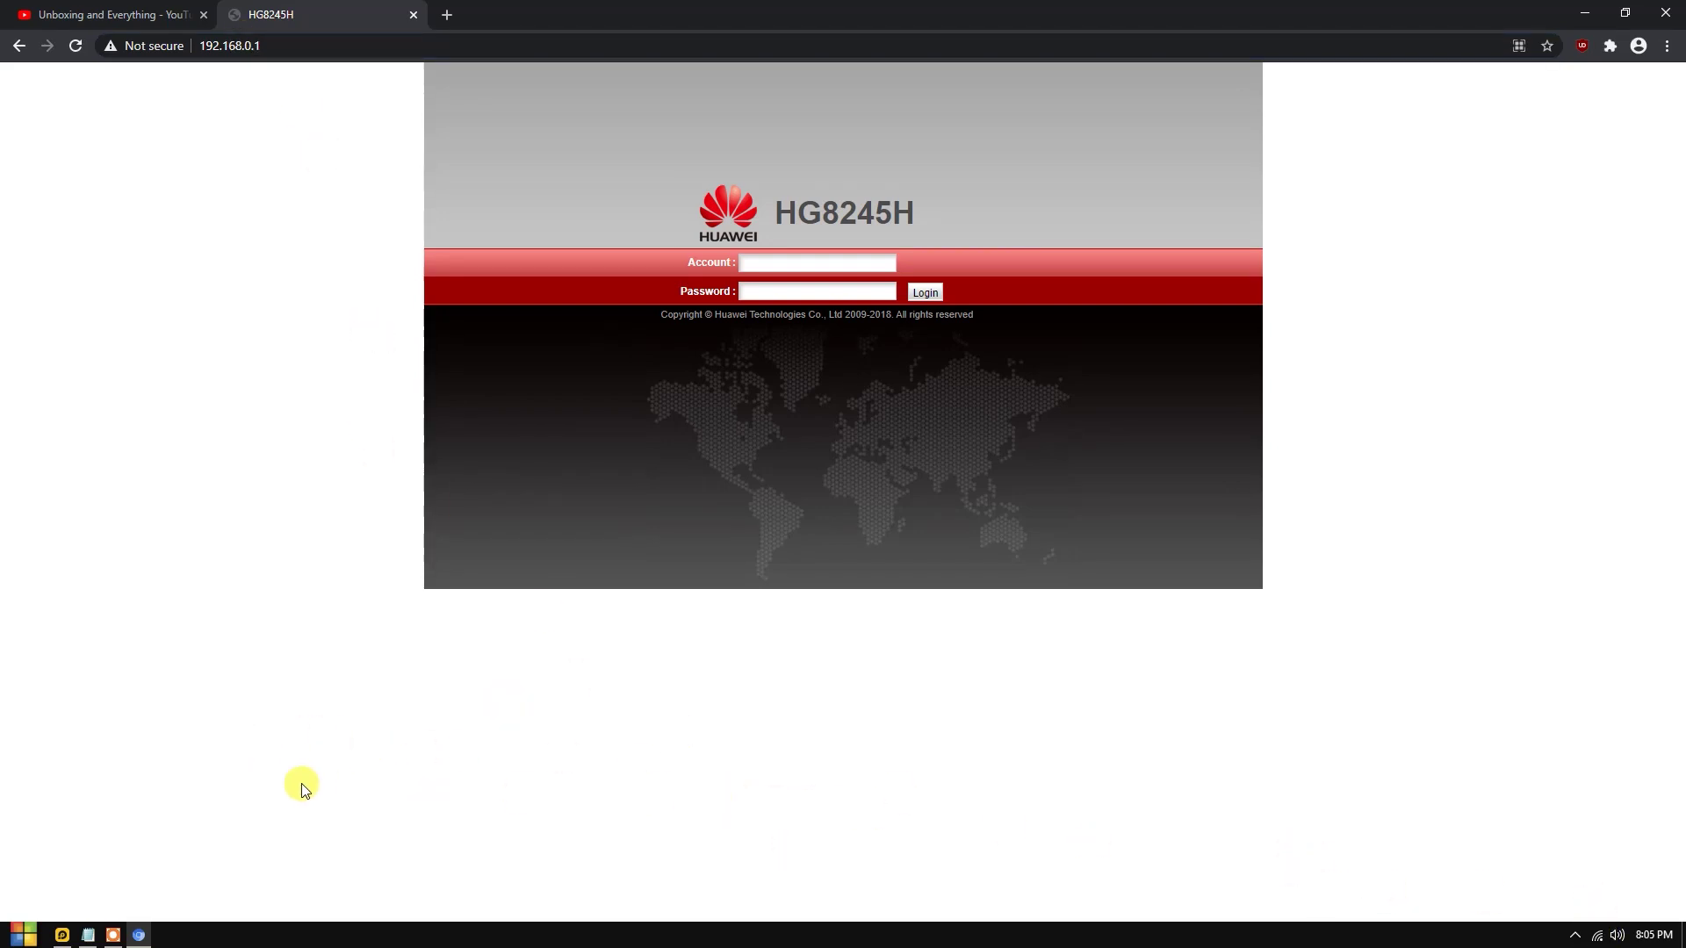
pyautogui.click(21, 935)
# Launch Command Prompt with cmd and run ipconfig.
pyautogui.write('cmd')
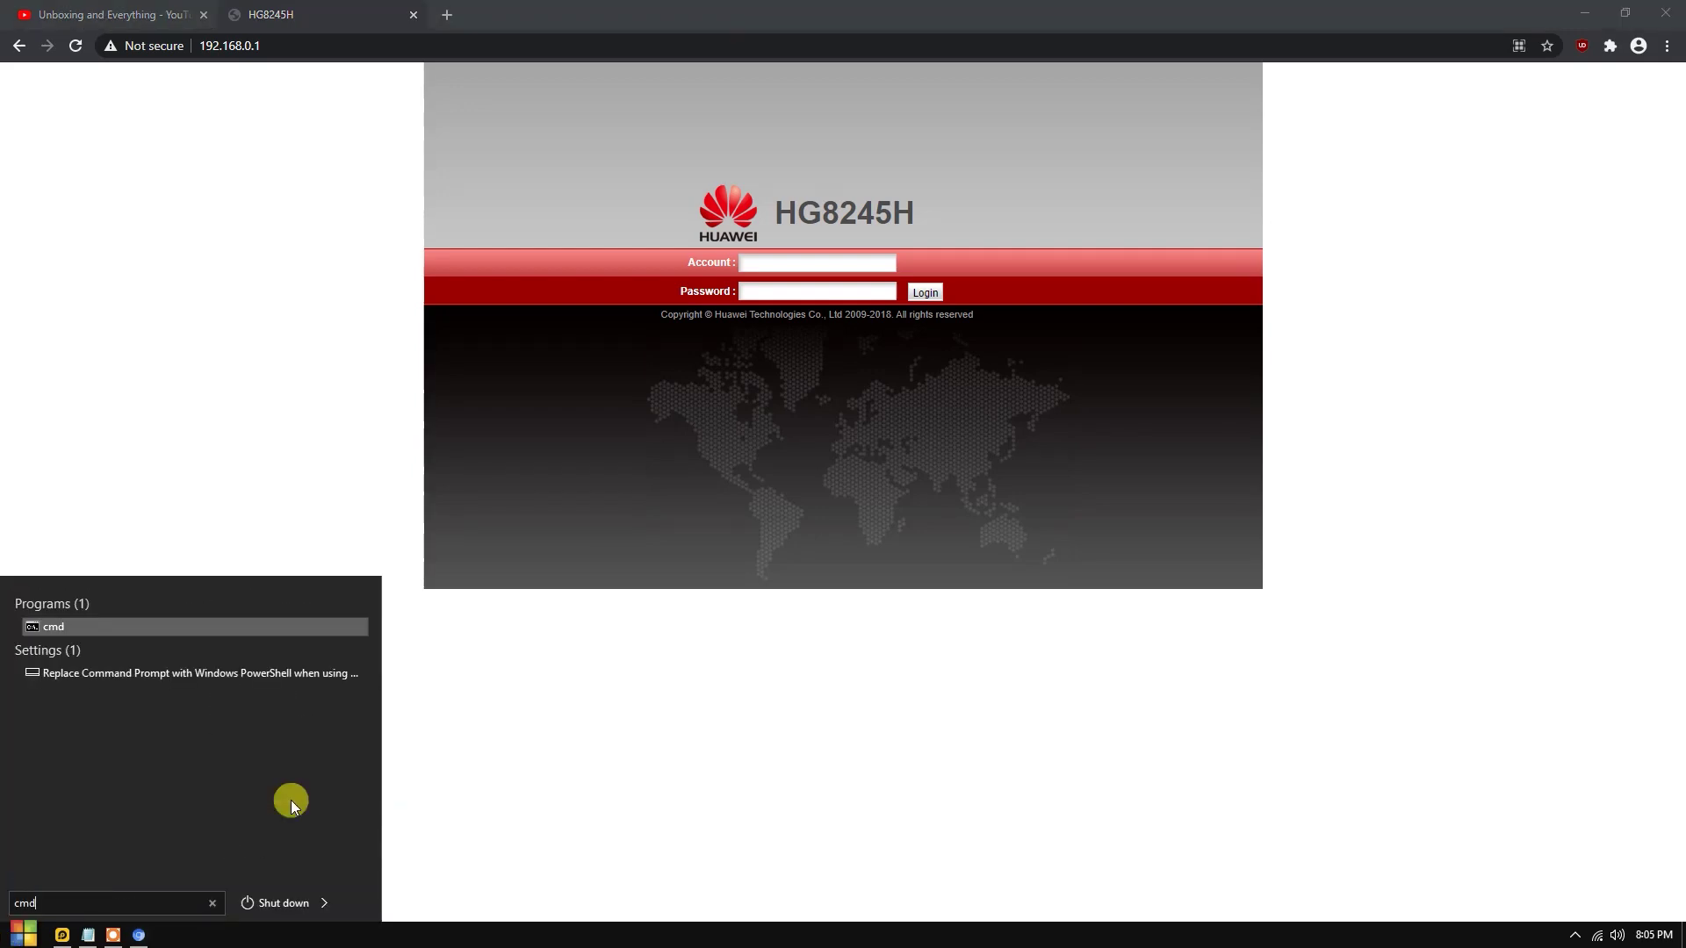
pyautogui.press('Return')
pyautogui.write('ipconfig')
pyautogui.press('Return')
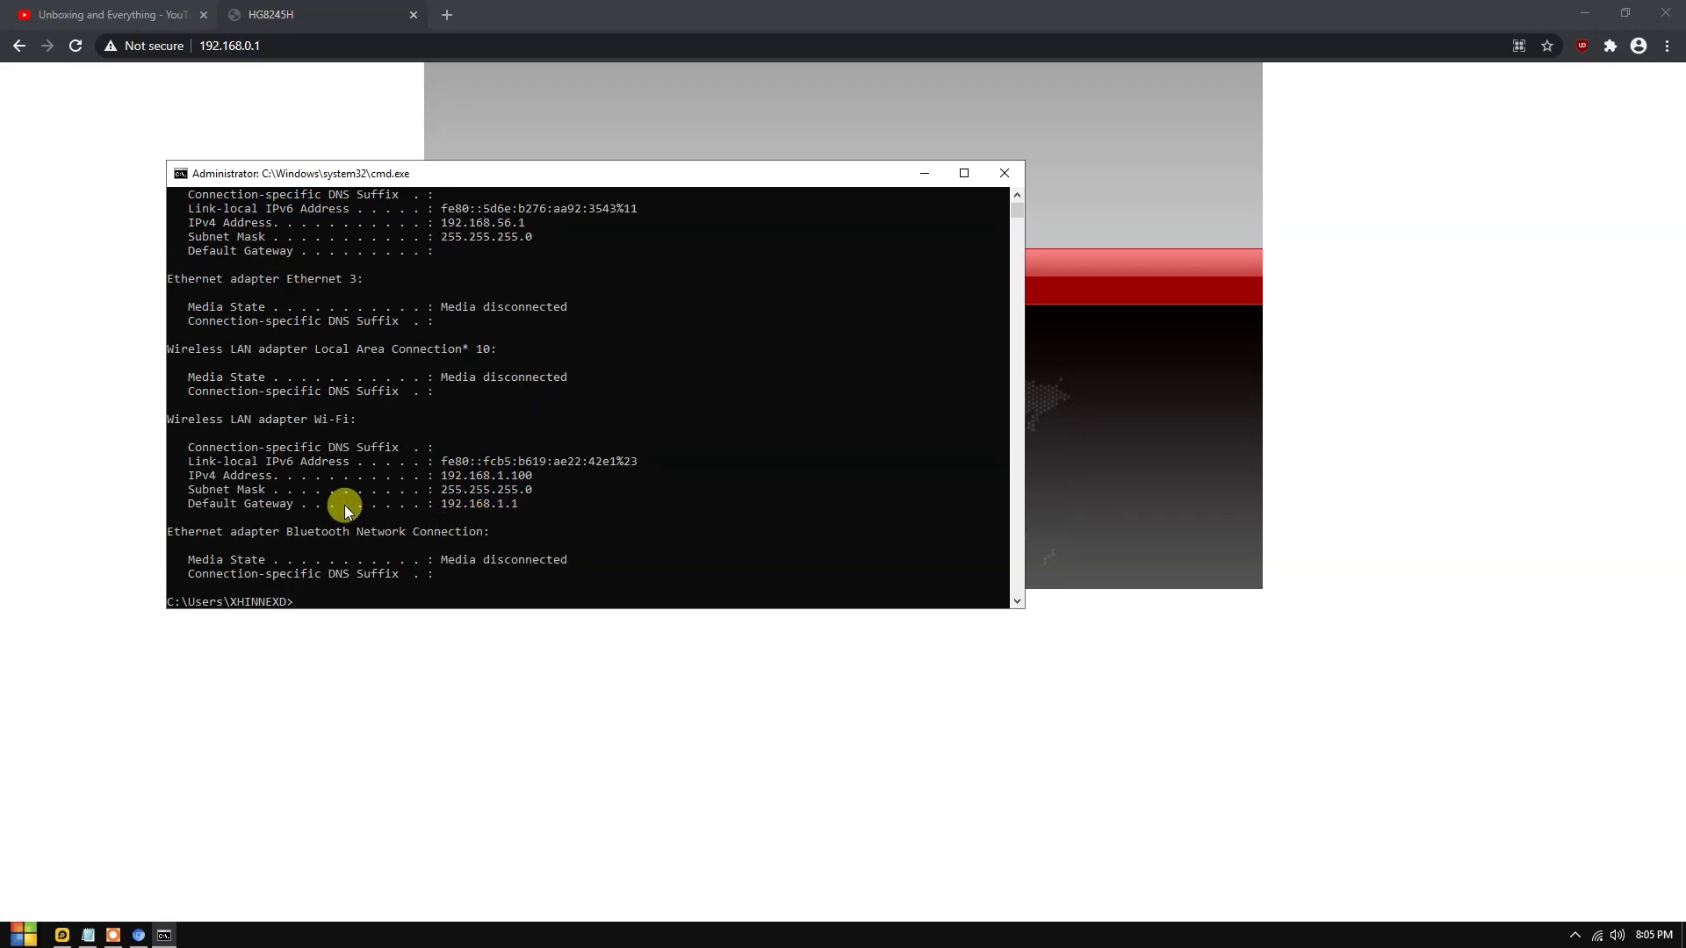
# Find the Wi-Fi default gateway 192.168.1.1 and return to Chrome's address bar.
pyautogui.moveTo(529, 503); pyautogui.dragTo(436, 509)
pyautogui.hotkey('ctrl', 'c')
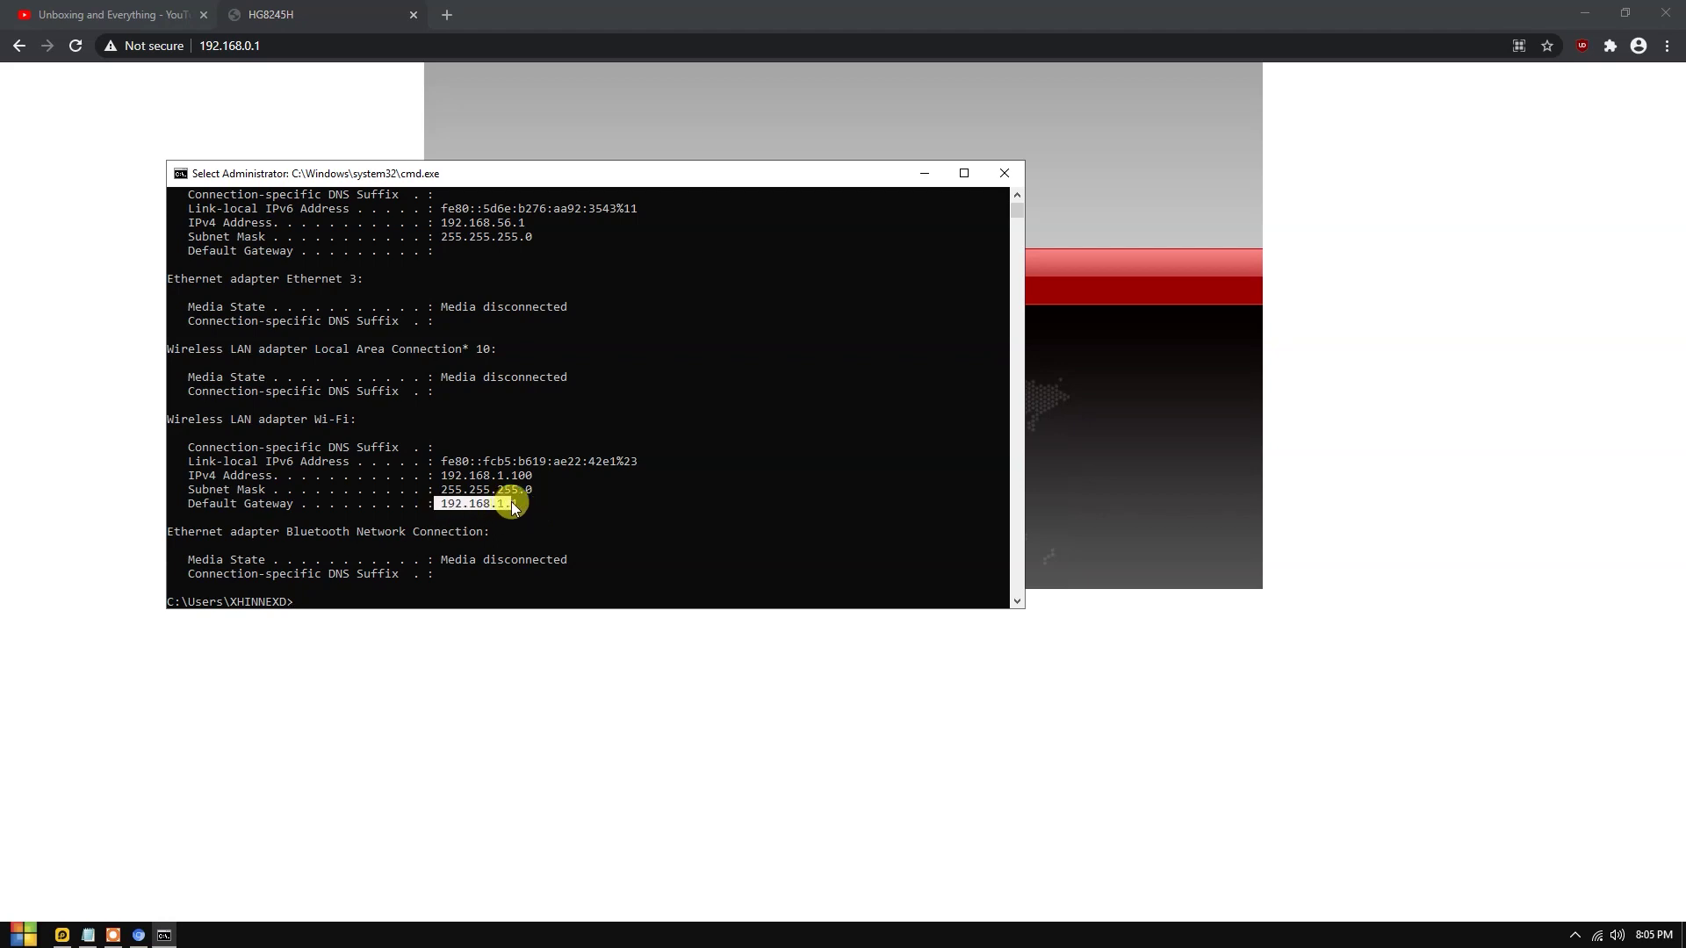
pyautogui.moveTo(532, 504); pyautogui.dragTo(441, 511)
pyautogui.click(599, 518)
pyautogui.click(438, 503)
pyautogui.click(318, 45)
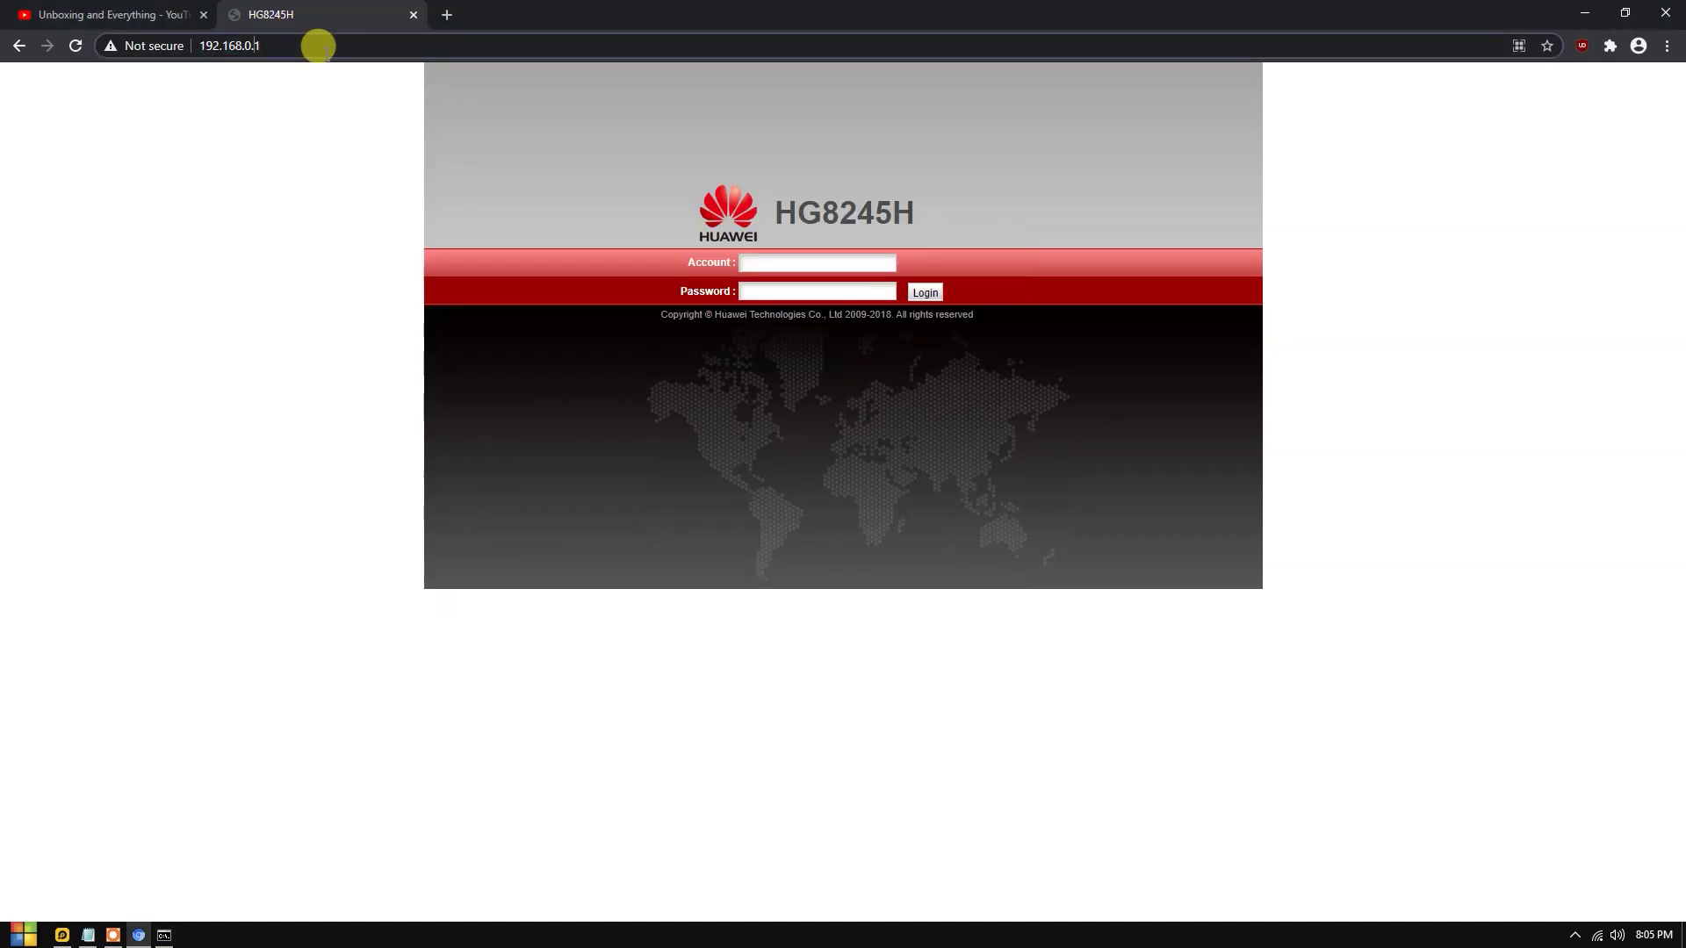
# Log in to the router at 192.168.1.1 with the local password, declining to save it.
pyautogui.hotkey('ctrl', 'v')
pyautogui.press('Return')
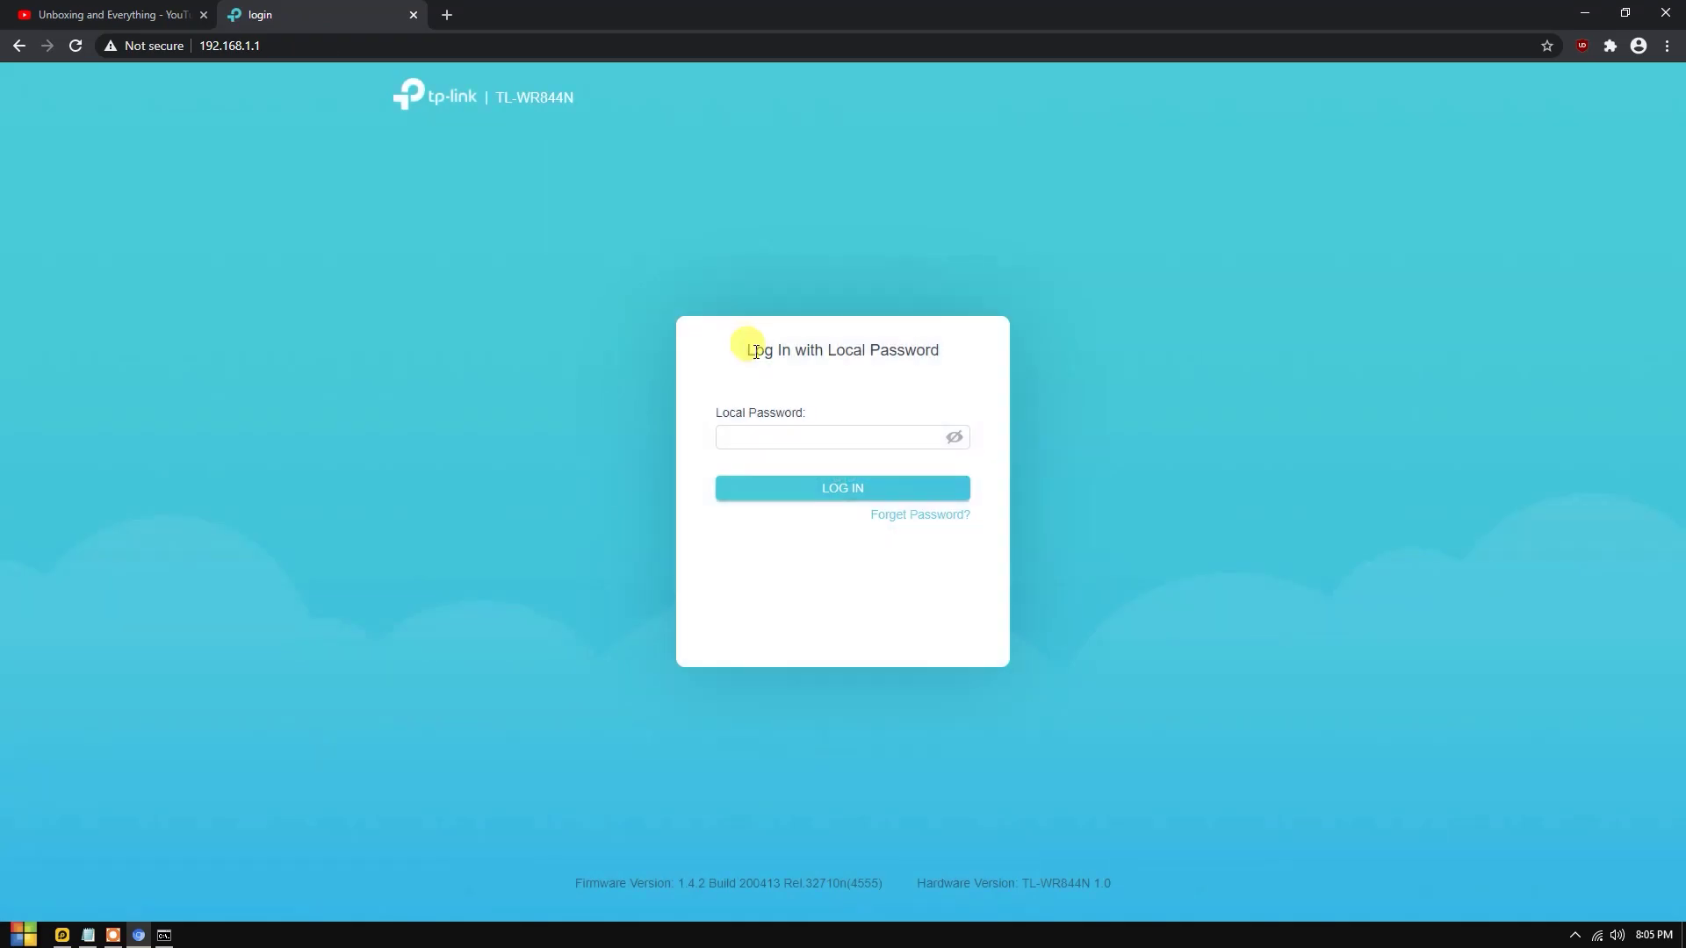
pyautogui.moveTo(715, 420); pyautogui.dragTo(888, 402)
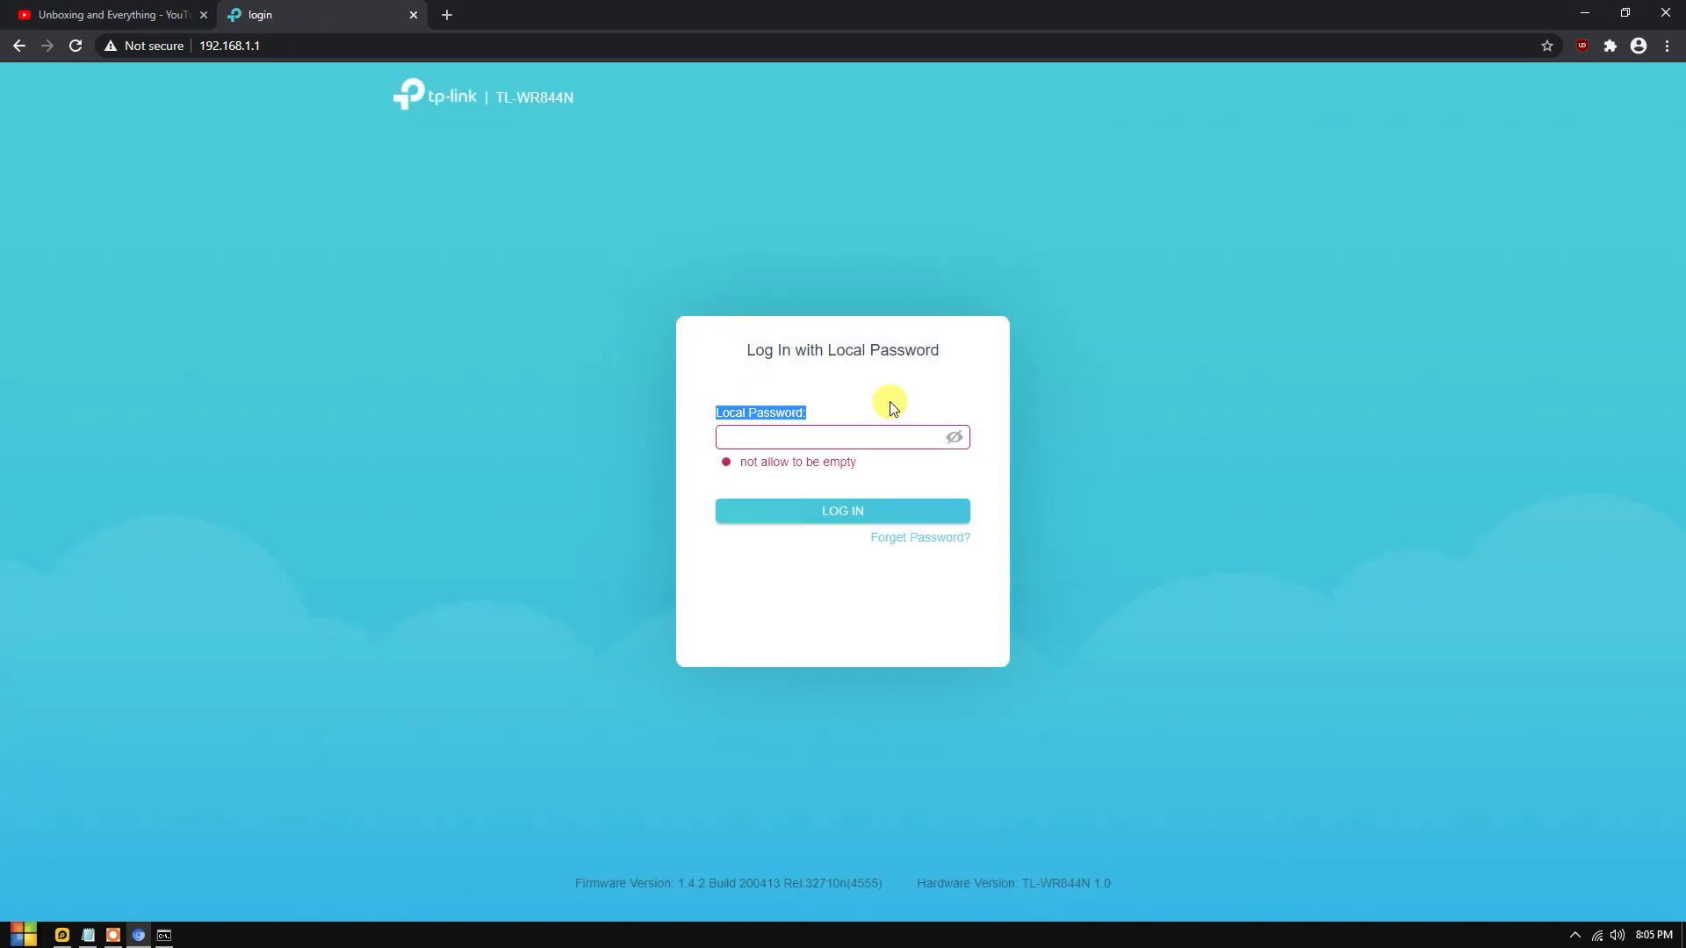
pyautogui.click(848, 437)
pyautogui.hotkey('ctrl', 'v')
pyautogui.press('Return')
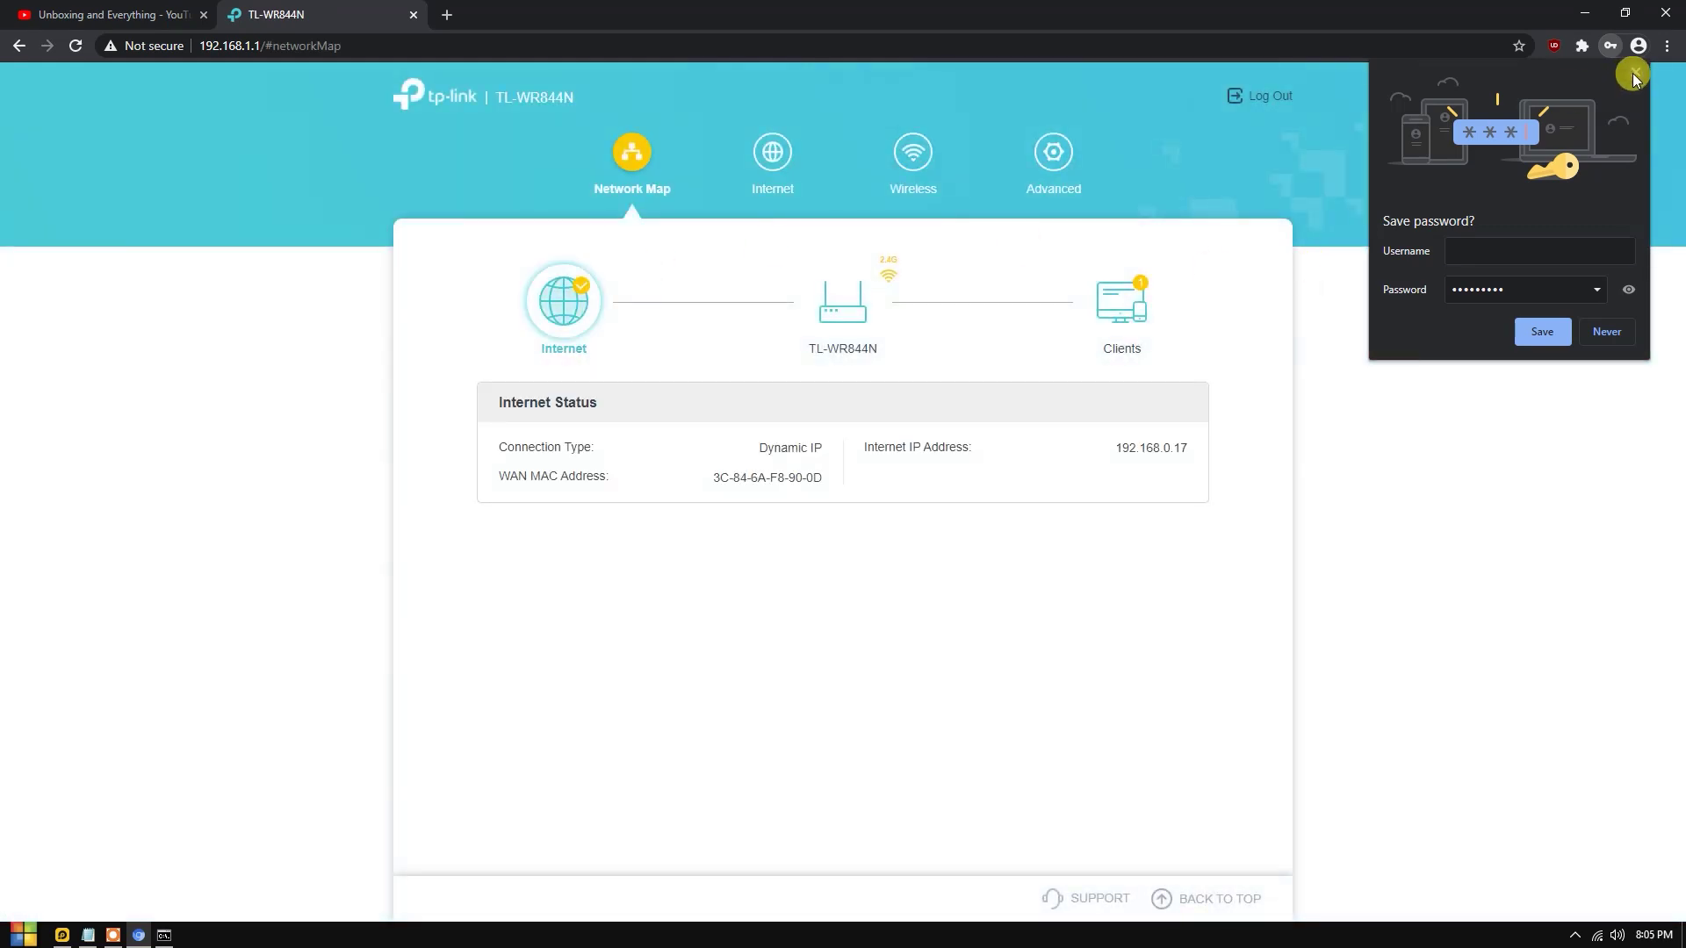
pyautogui.click(1635, 74)
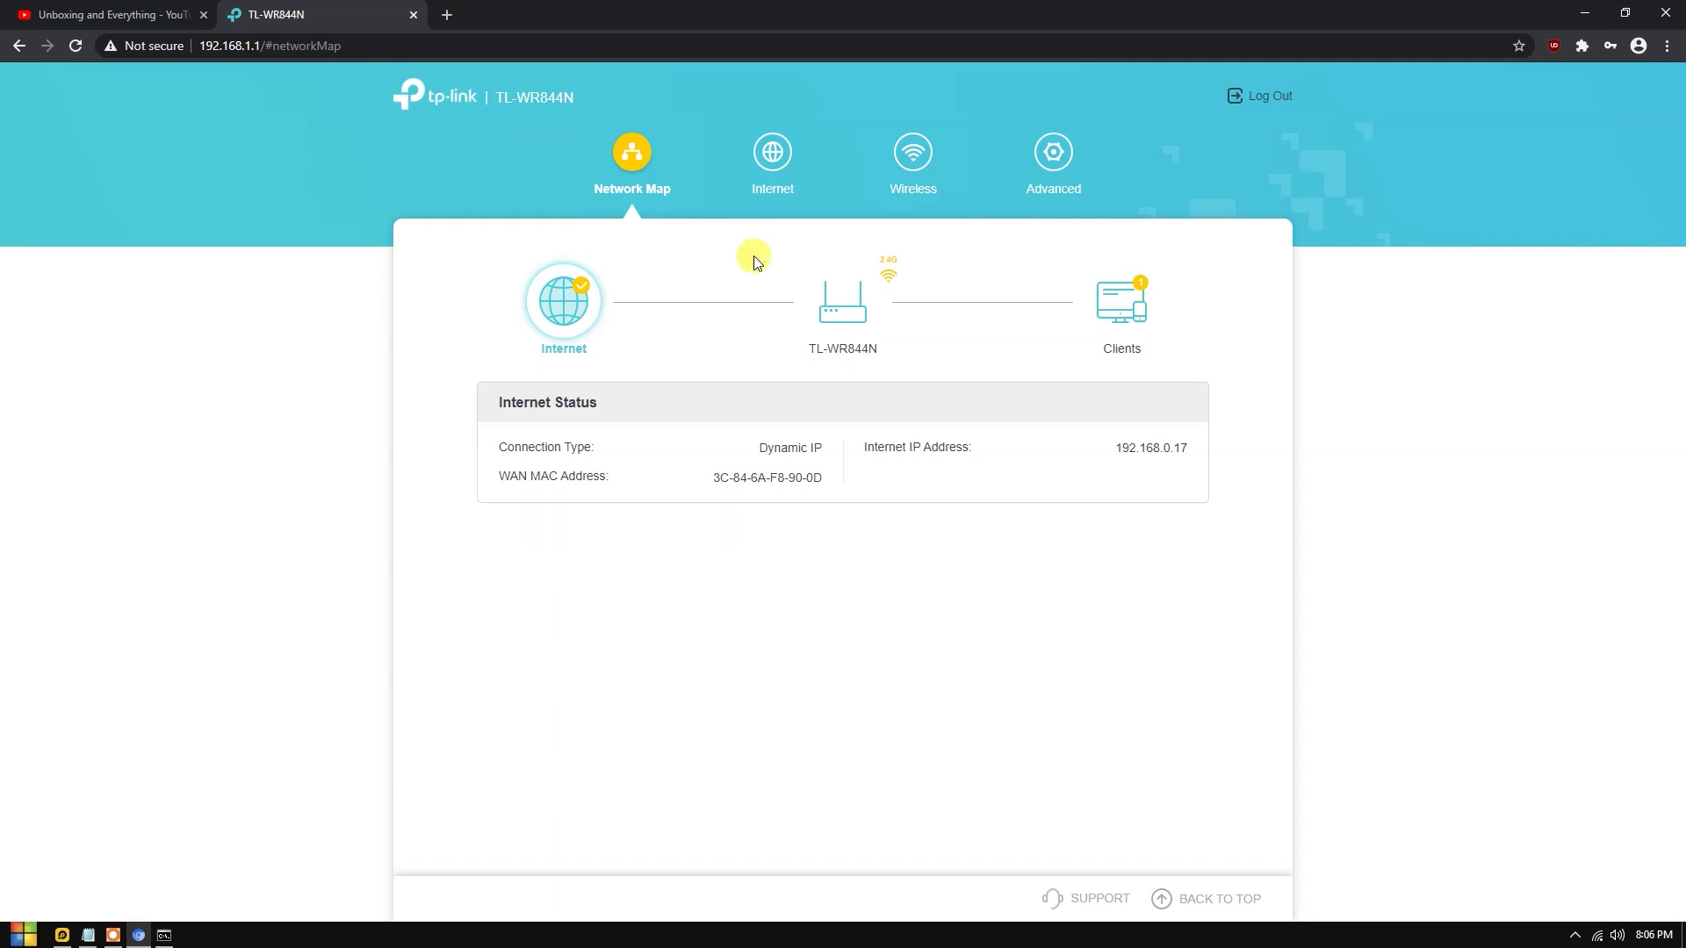
# Review the Network Map: Dynamic IP connection, MAC and internet IP 192.168.0.17.
pyautogui.moveTo(515, 448); pyautogui.dragTo(563, 448)
pyautogui.moveTo(757, 450); pyautogui.dragTo(835, 470)
pyautogui.click(753, 444)
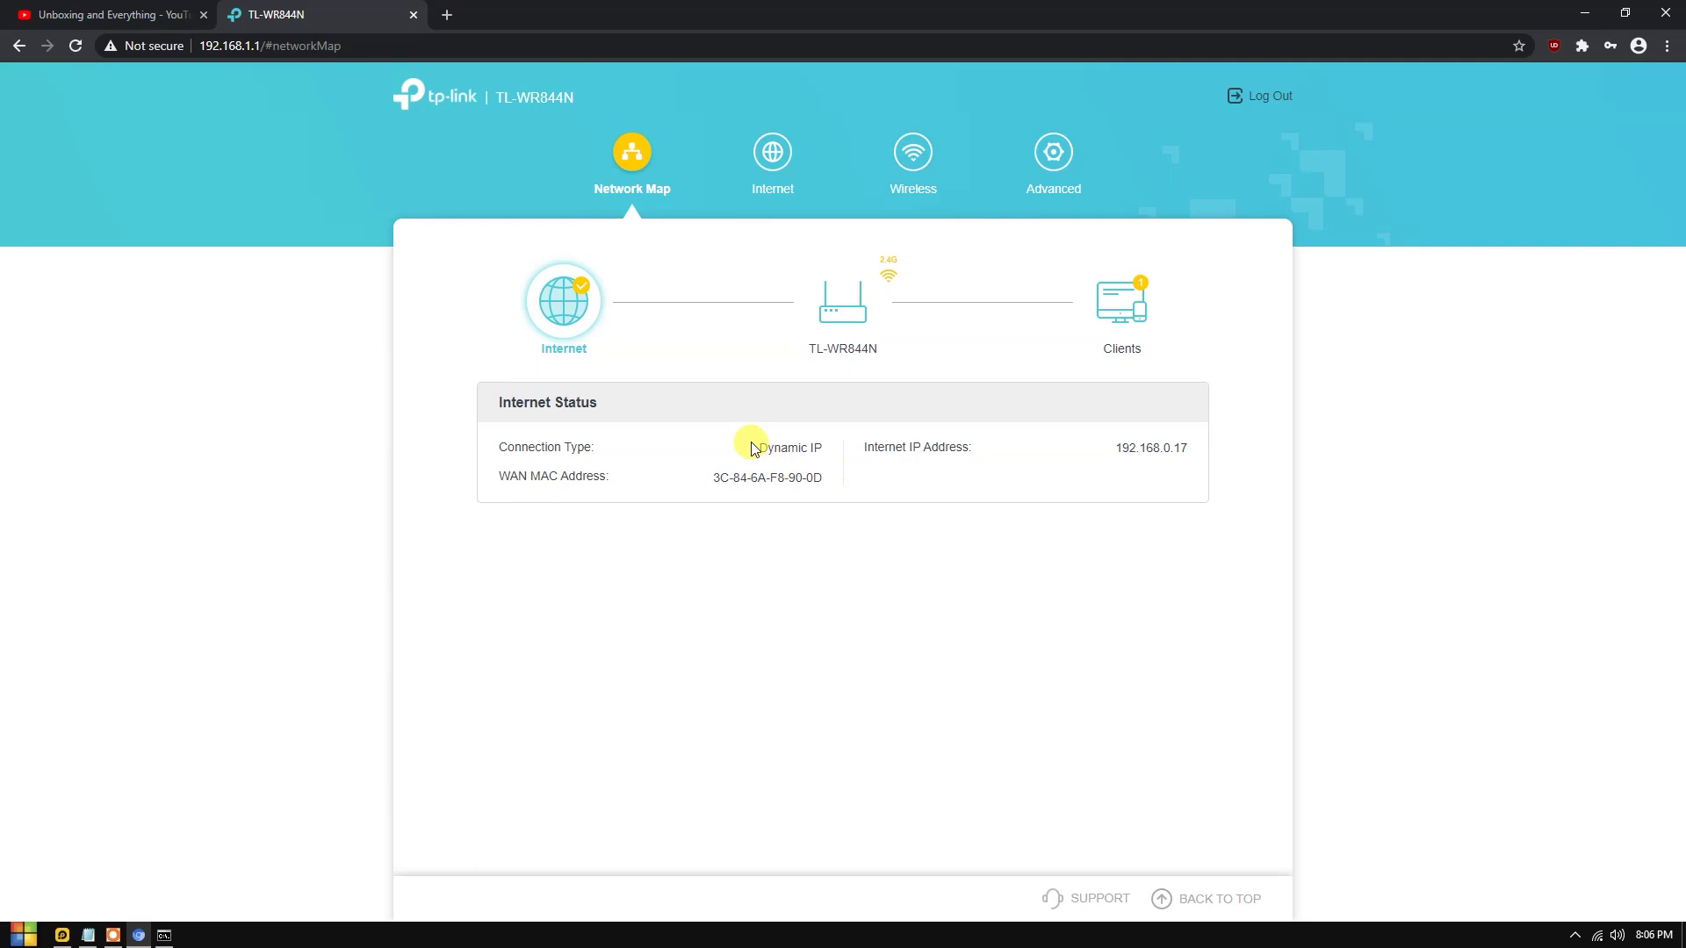
pyautogui.moveTo(755, 446); pyautogui.dragTo(828, 451)
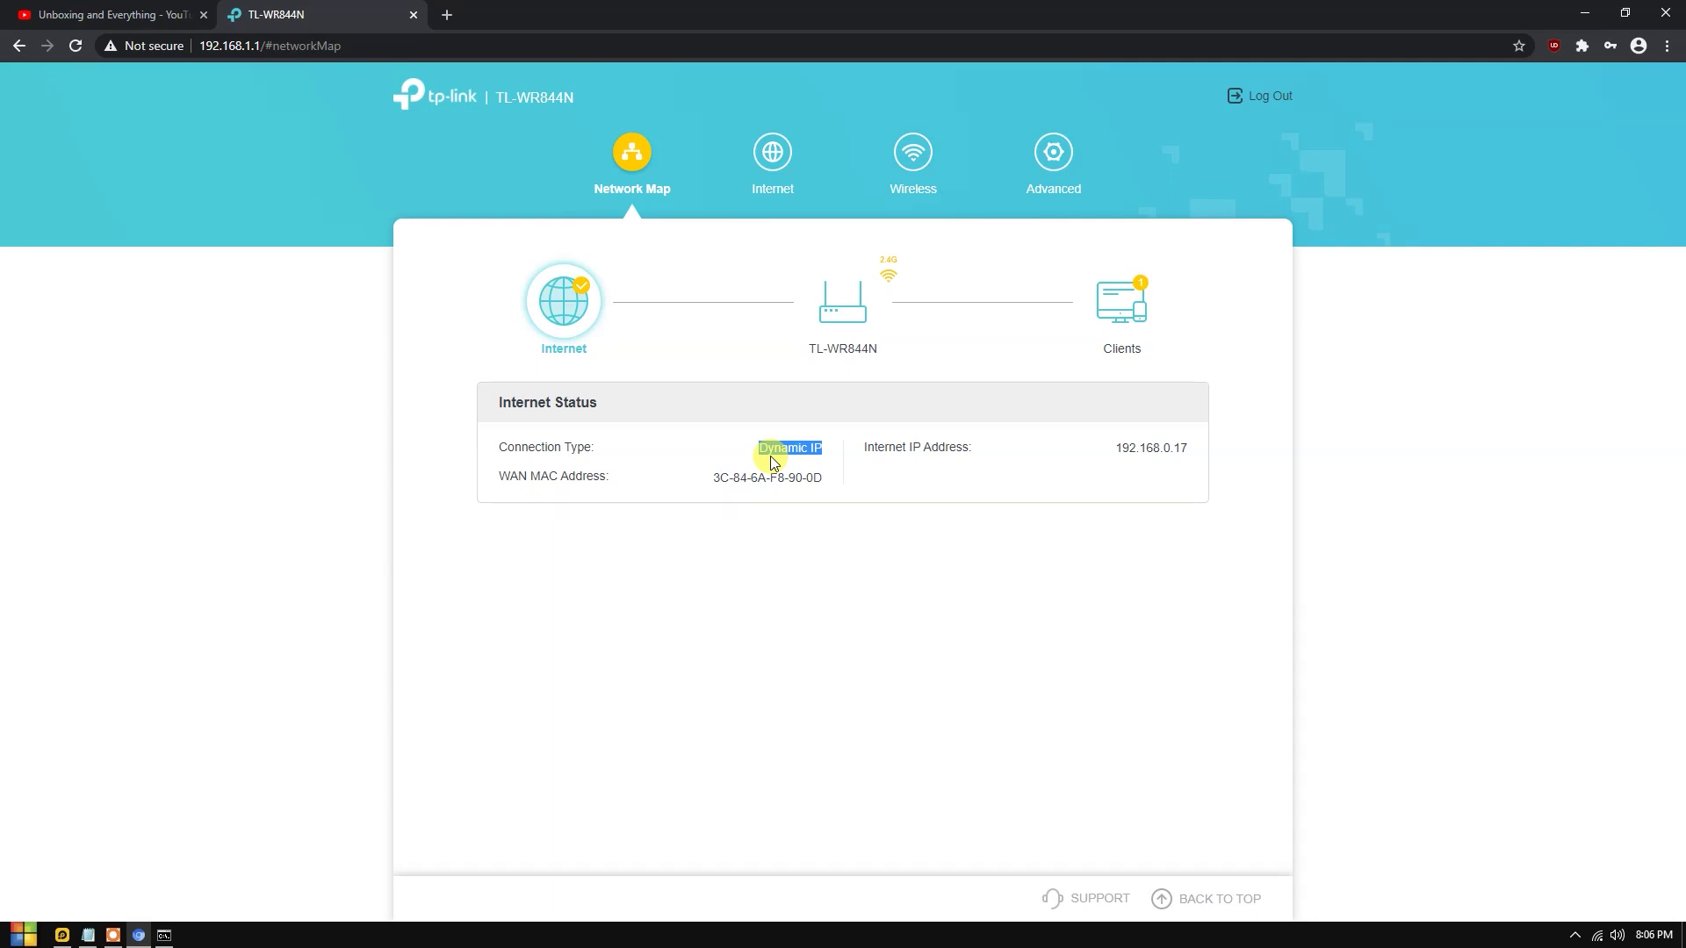
pyautogui.moveTo(711, 487); pyautogui.dragTo(937, 486)
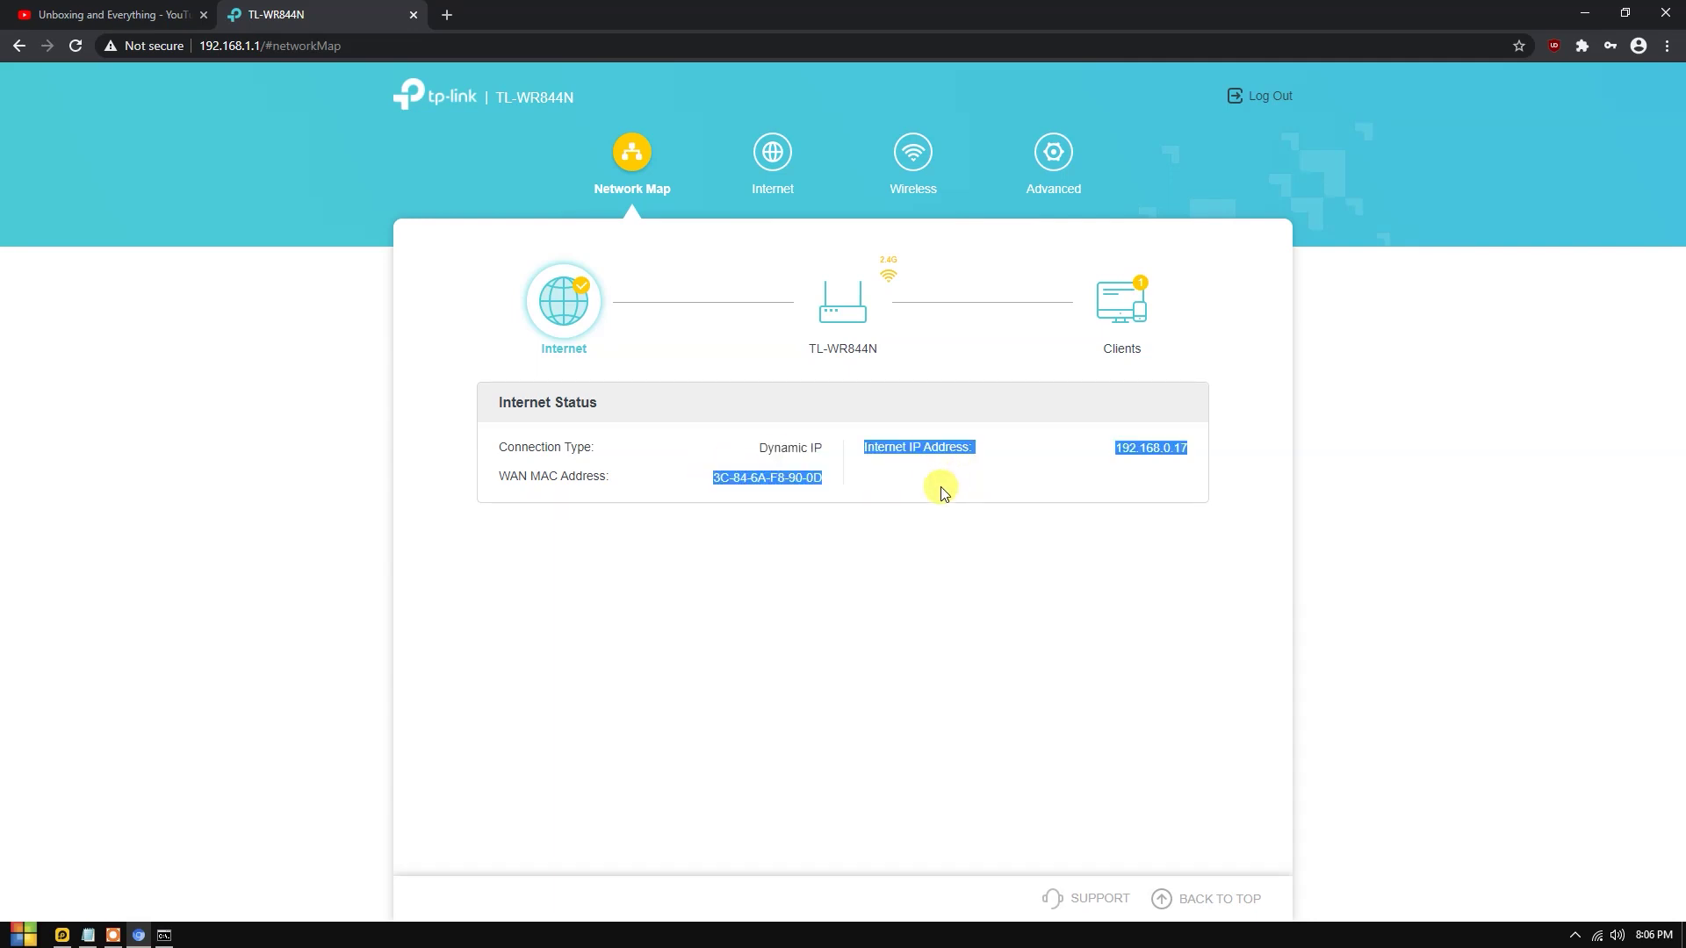
pyautogui.click(772, 157)
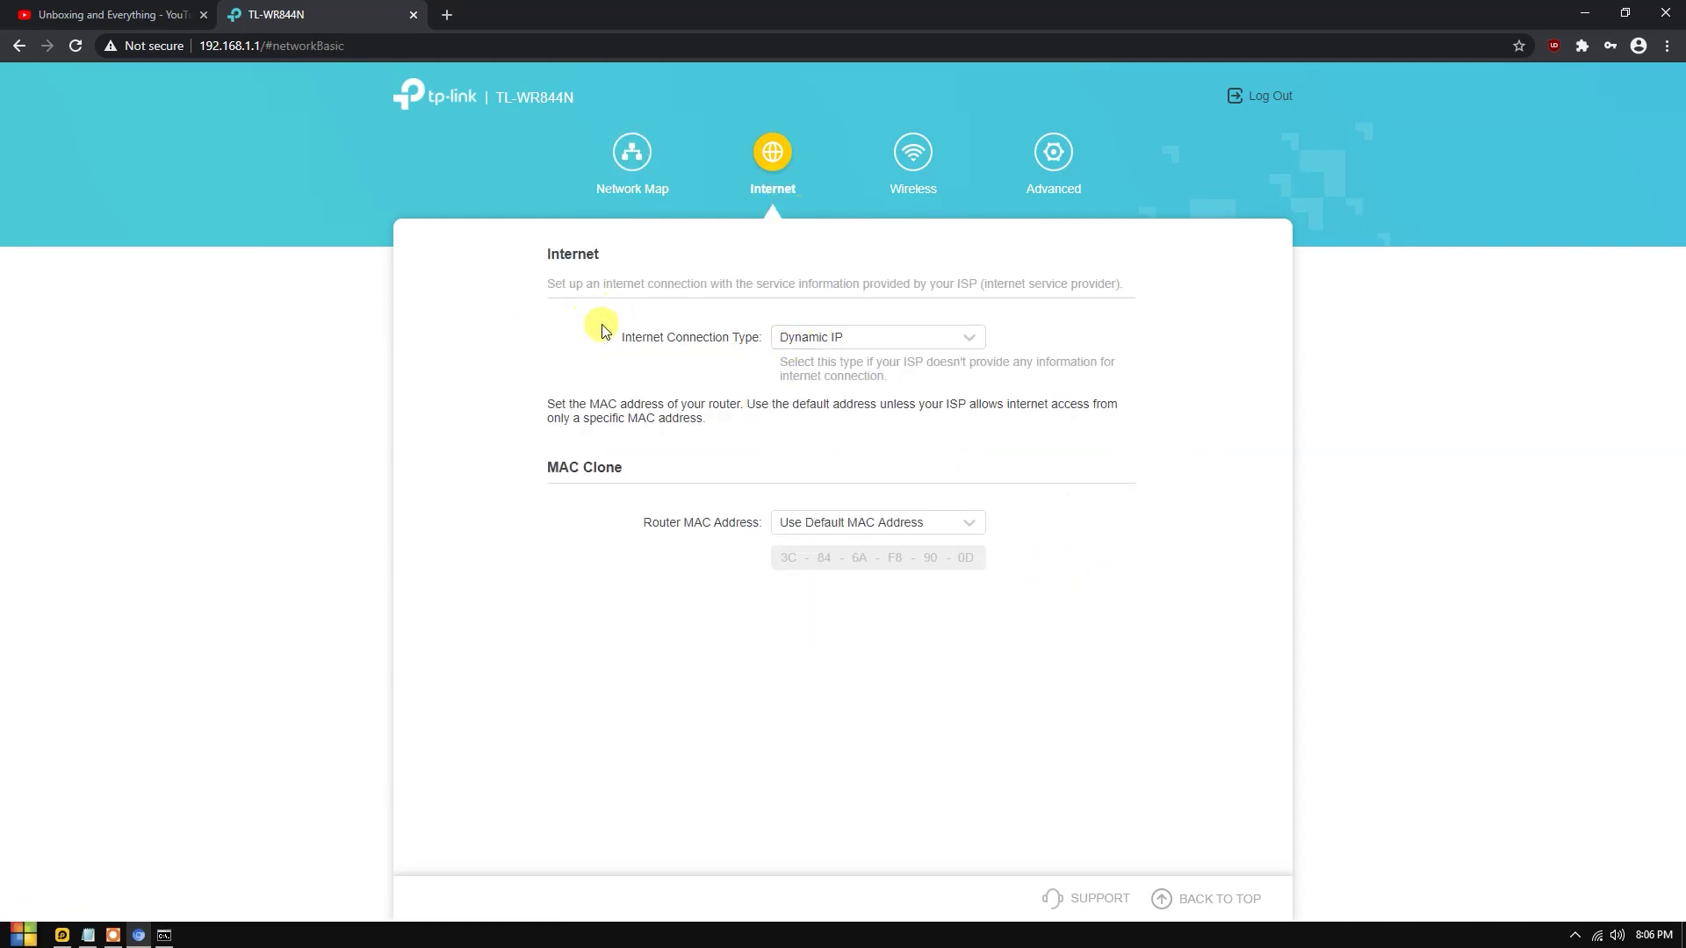
# Preview the Static IP and PPPoE internet connection types.
pyautogui.moveTo(618, 338); pyautogui.dragTo(751, 338)
pyautogui.click(876, 340)
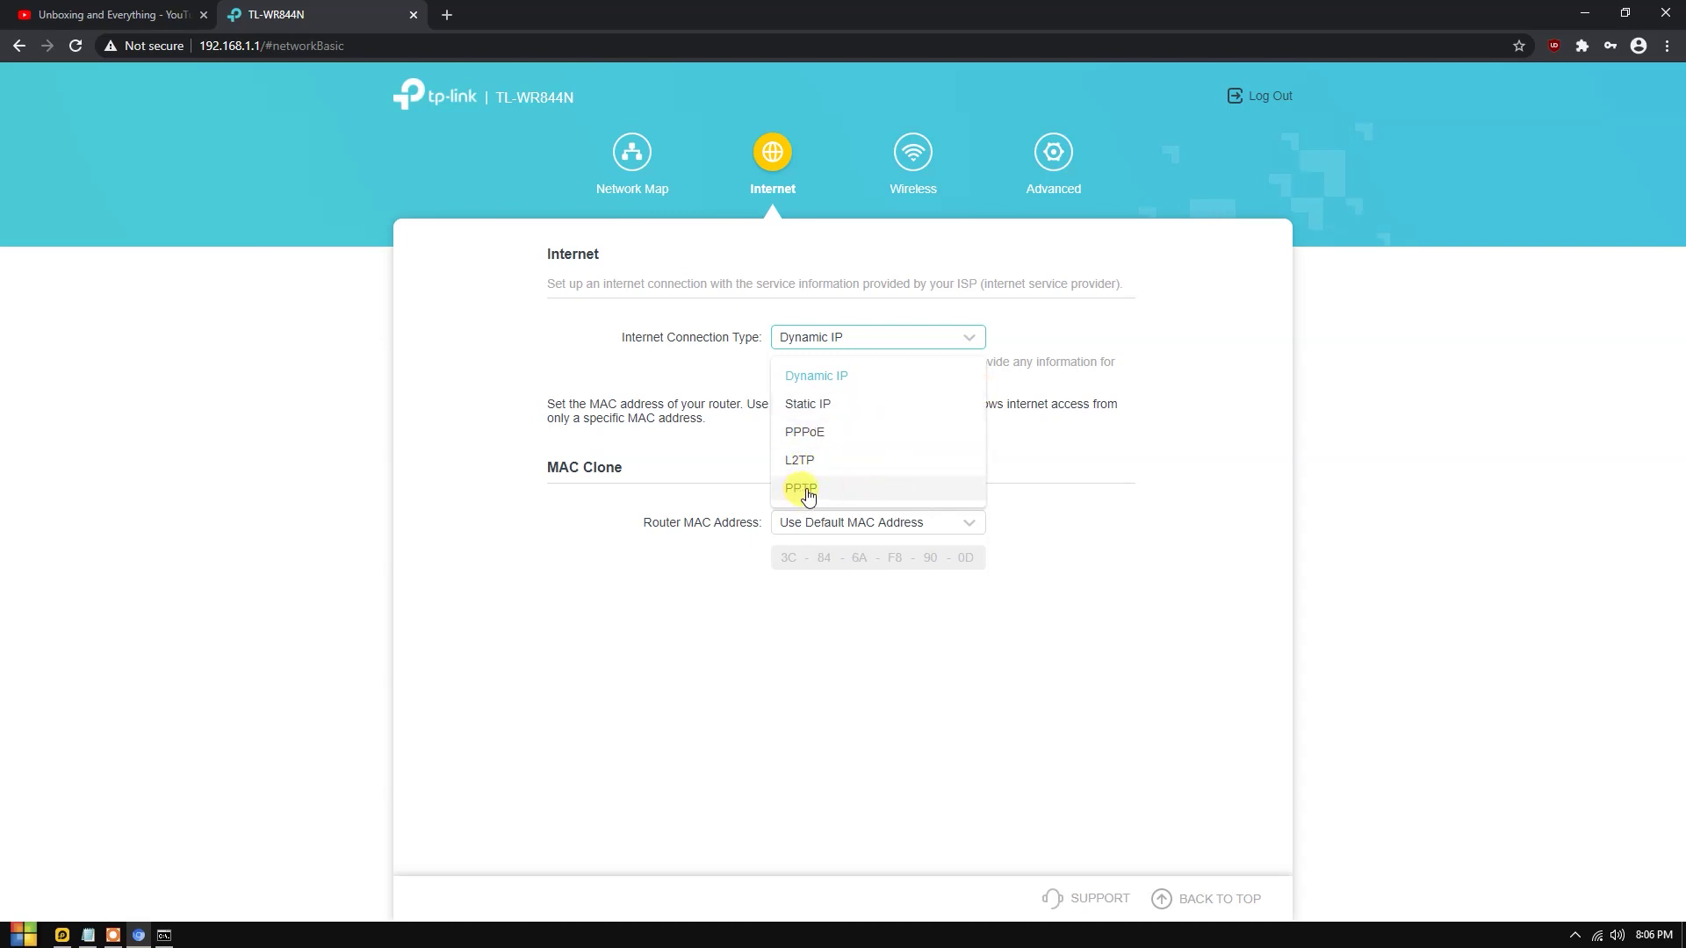
pyautogui.click(1133, 426)
pyautogui.click(873, 334)
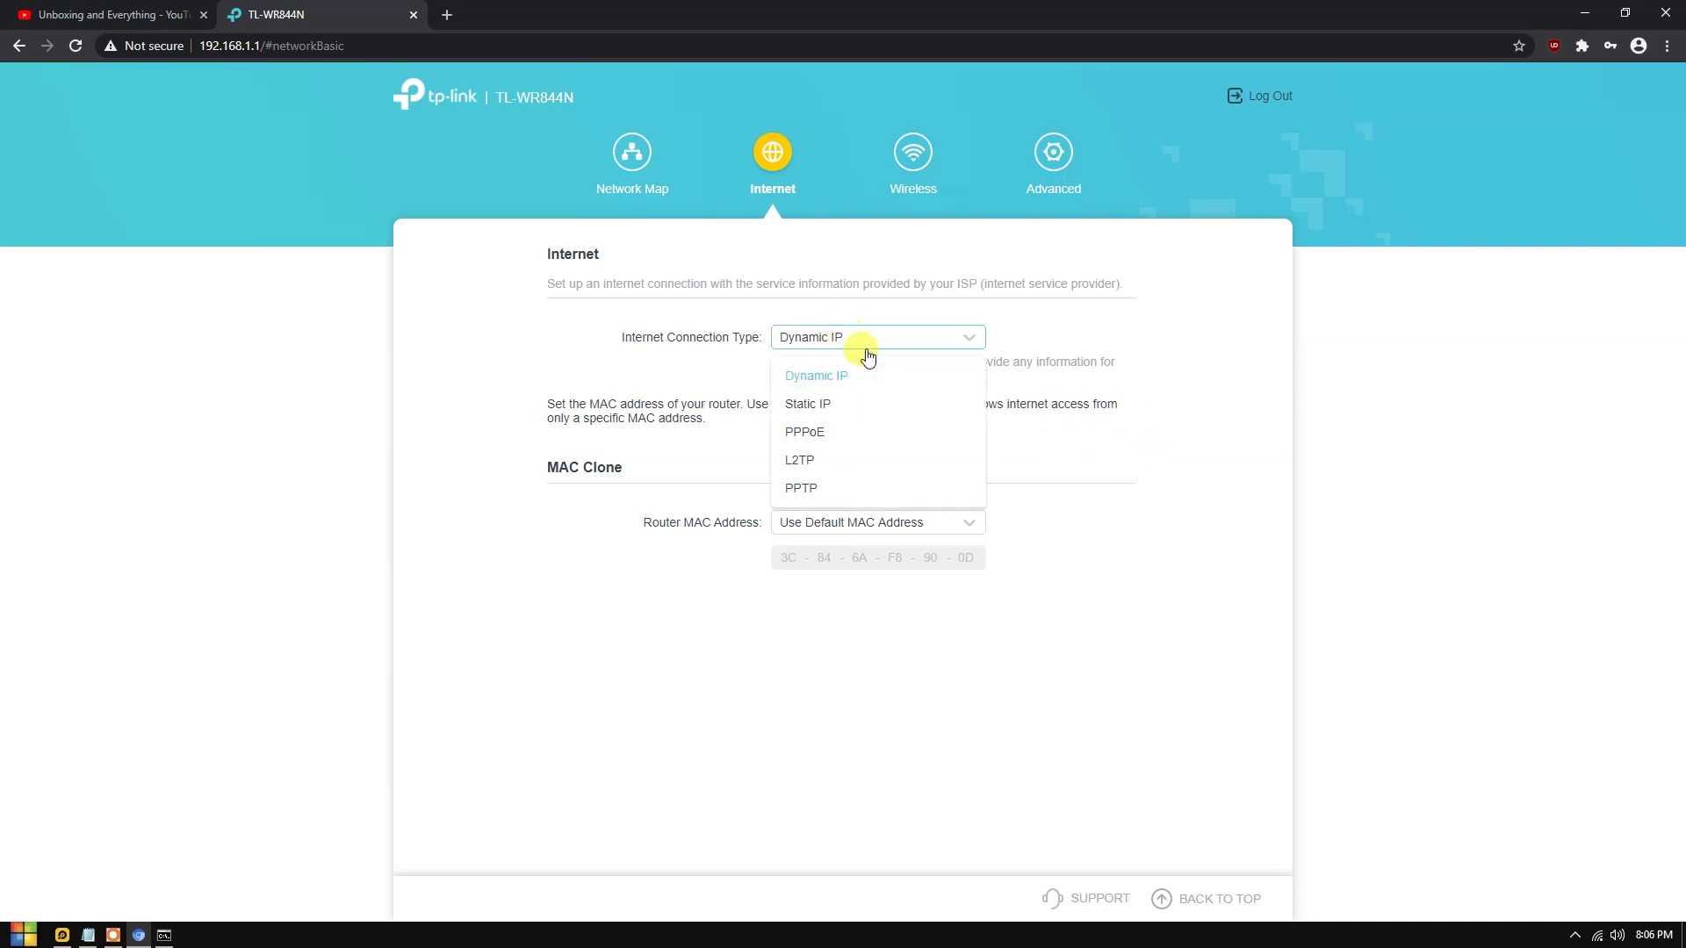
pyautogui.click(817, 406)
pyautogui.click(1079, 391)
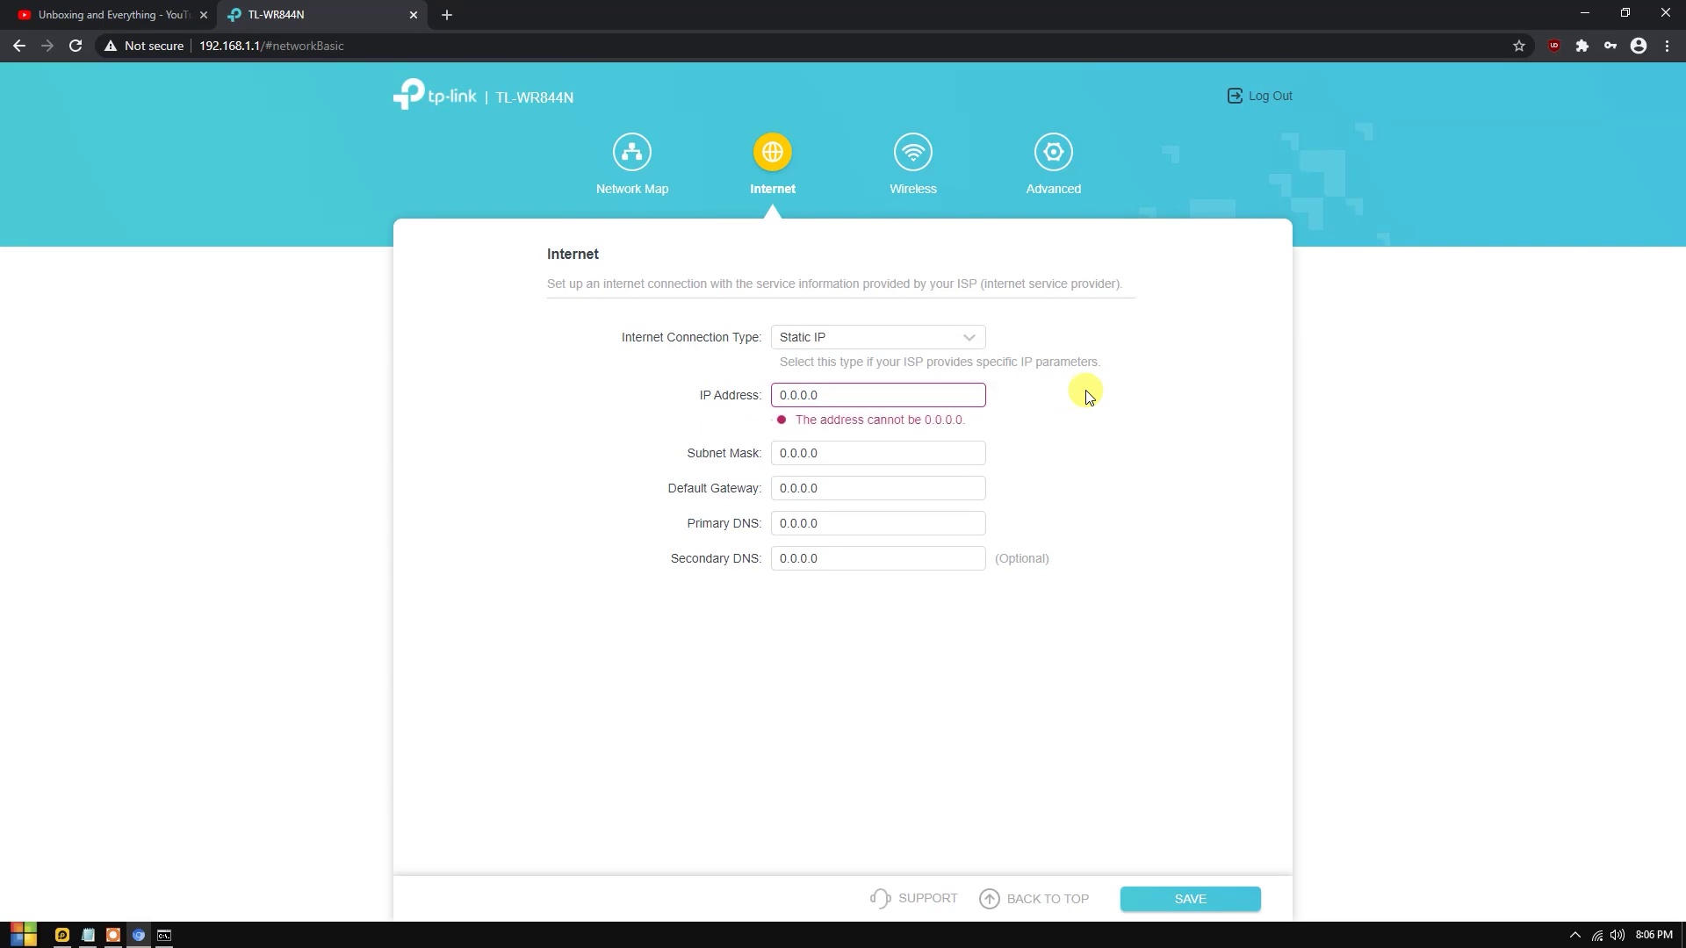
pyautogui.click(913, 395)
pyautogui.click(913, 349)
pyautogui.click(913, 349)
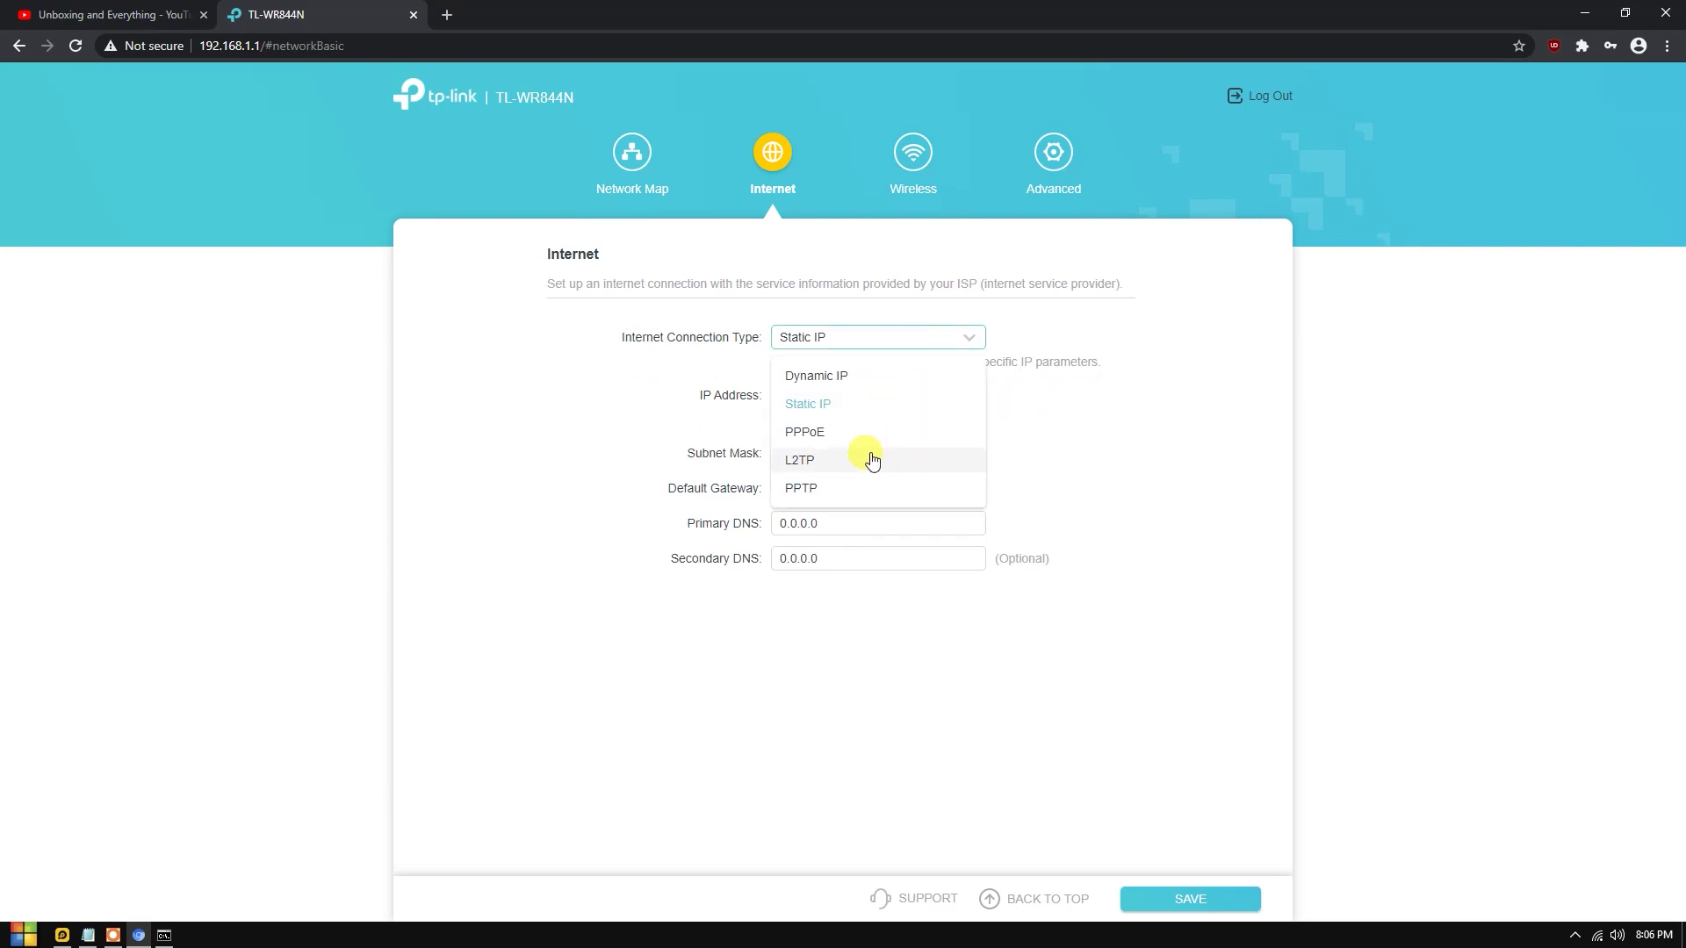
pyautogui.click(858, 430)
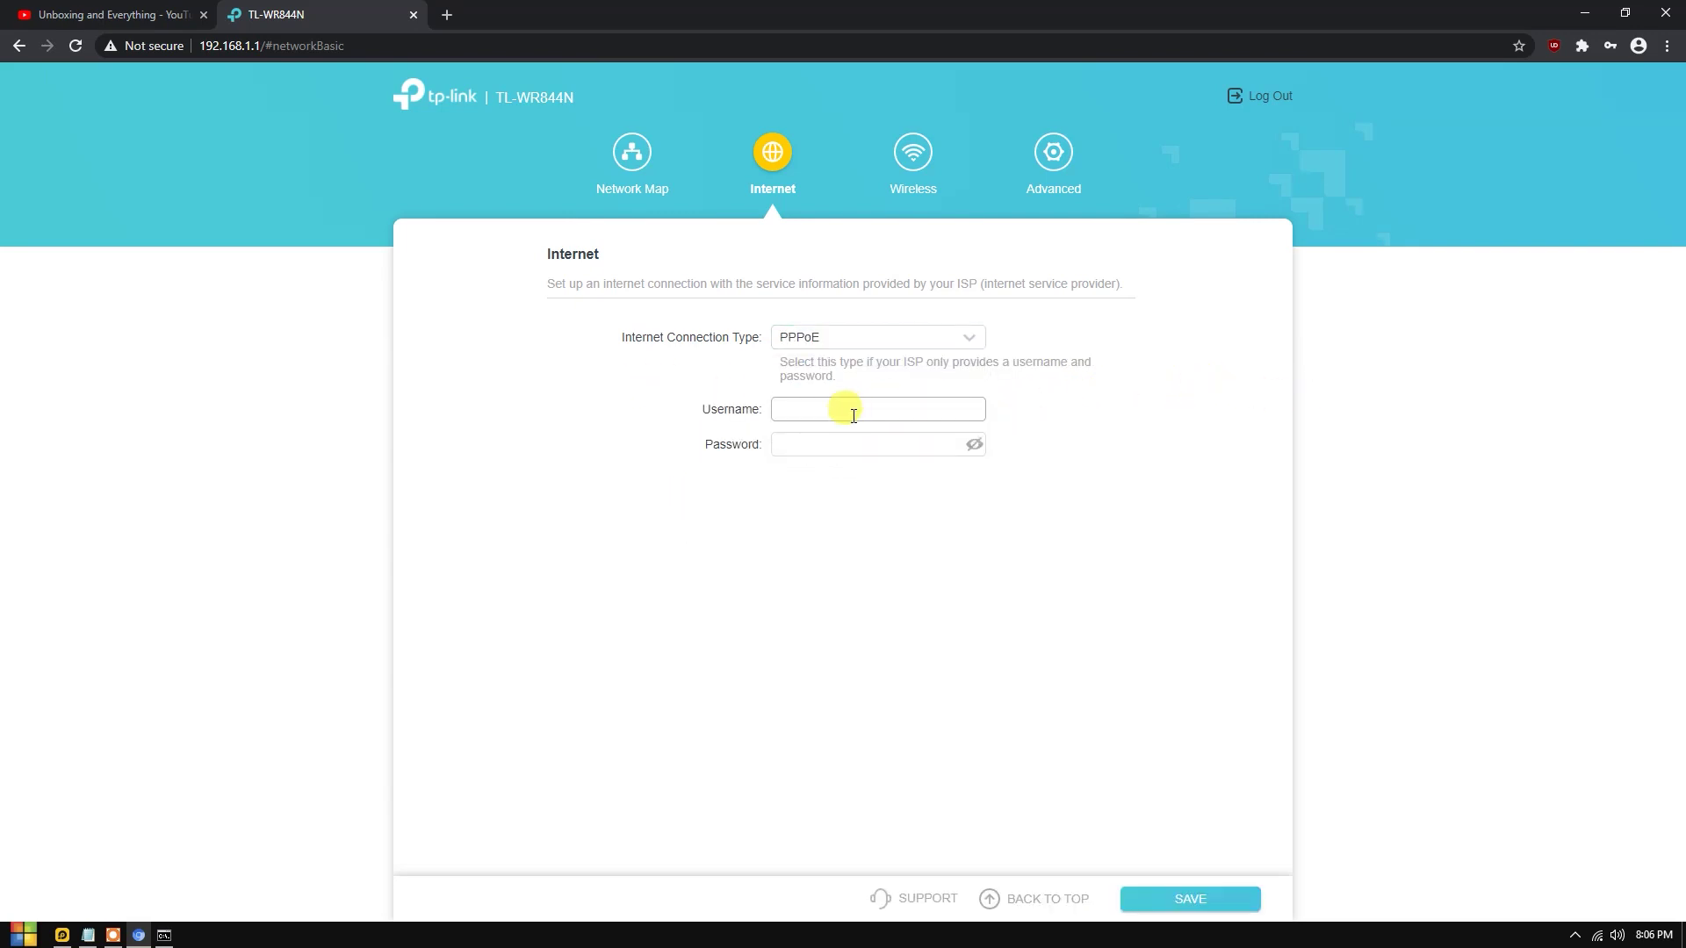
# Preview the L2TP and PPTP connection types, then switch back to Dynamic IP.
pyautogui.click(892, 342)
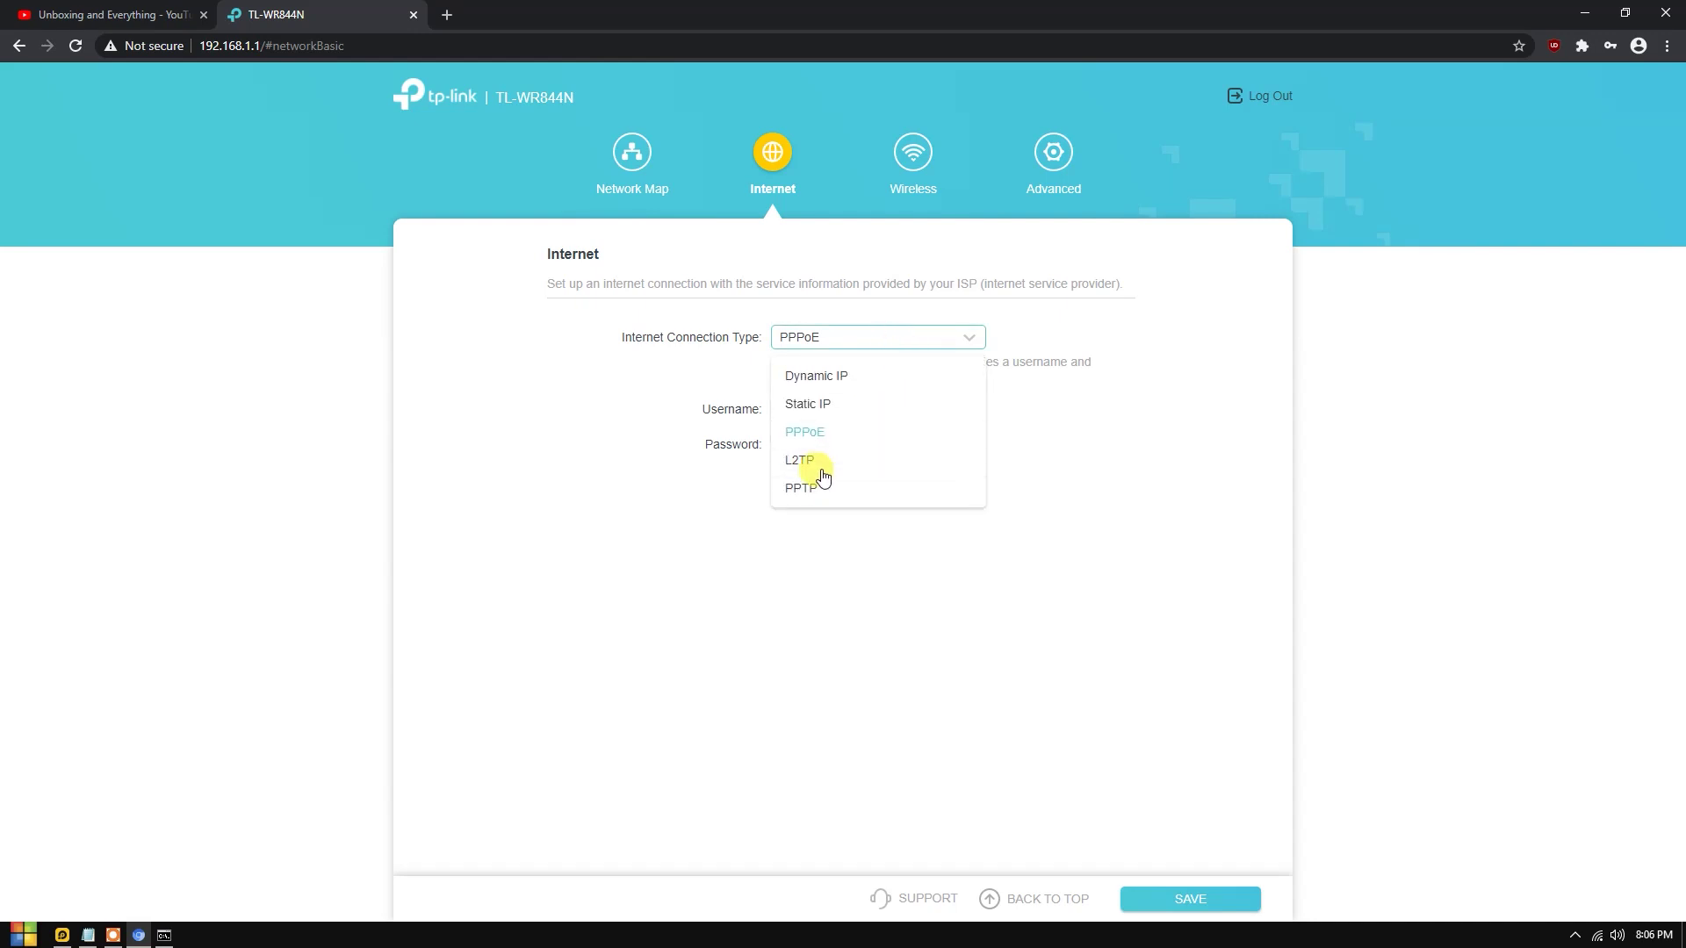
pyautogui.click(826, 461)
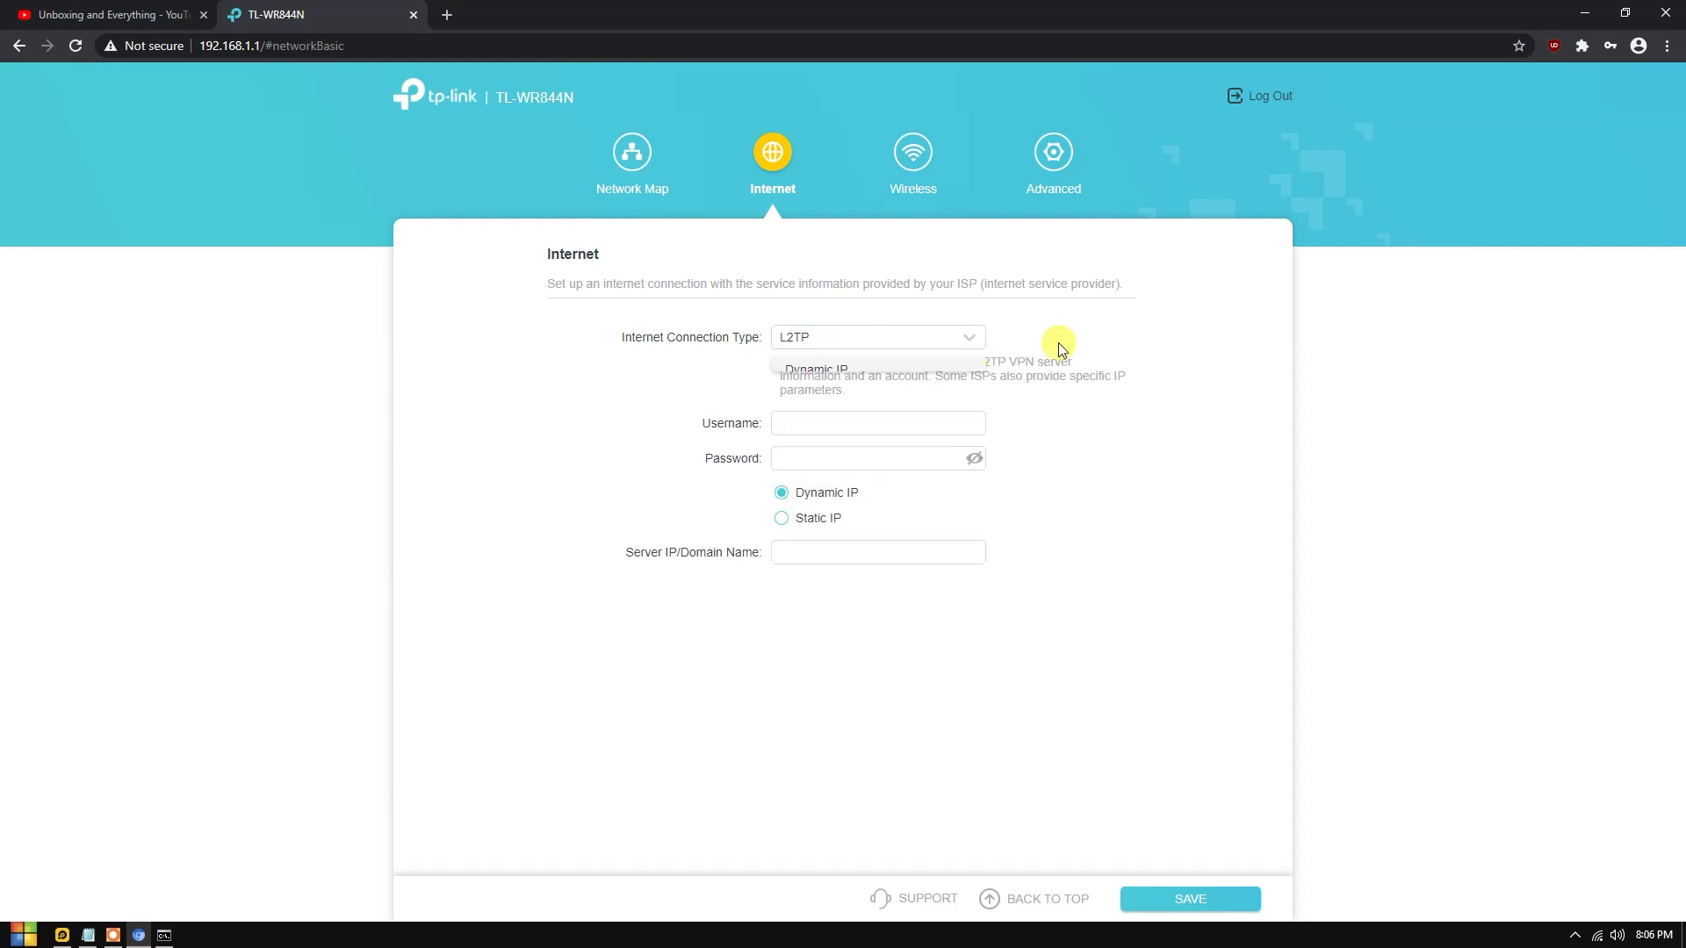
pyautogui.click(891, 344)
pyautogui.click(828, 486)
pyautogui.click(863, 338)
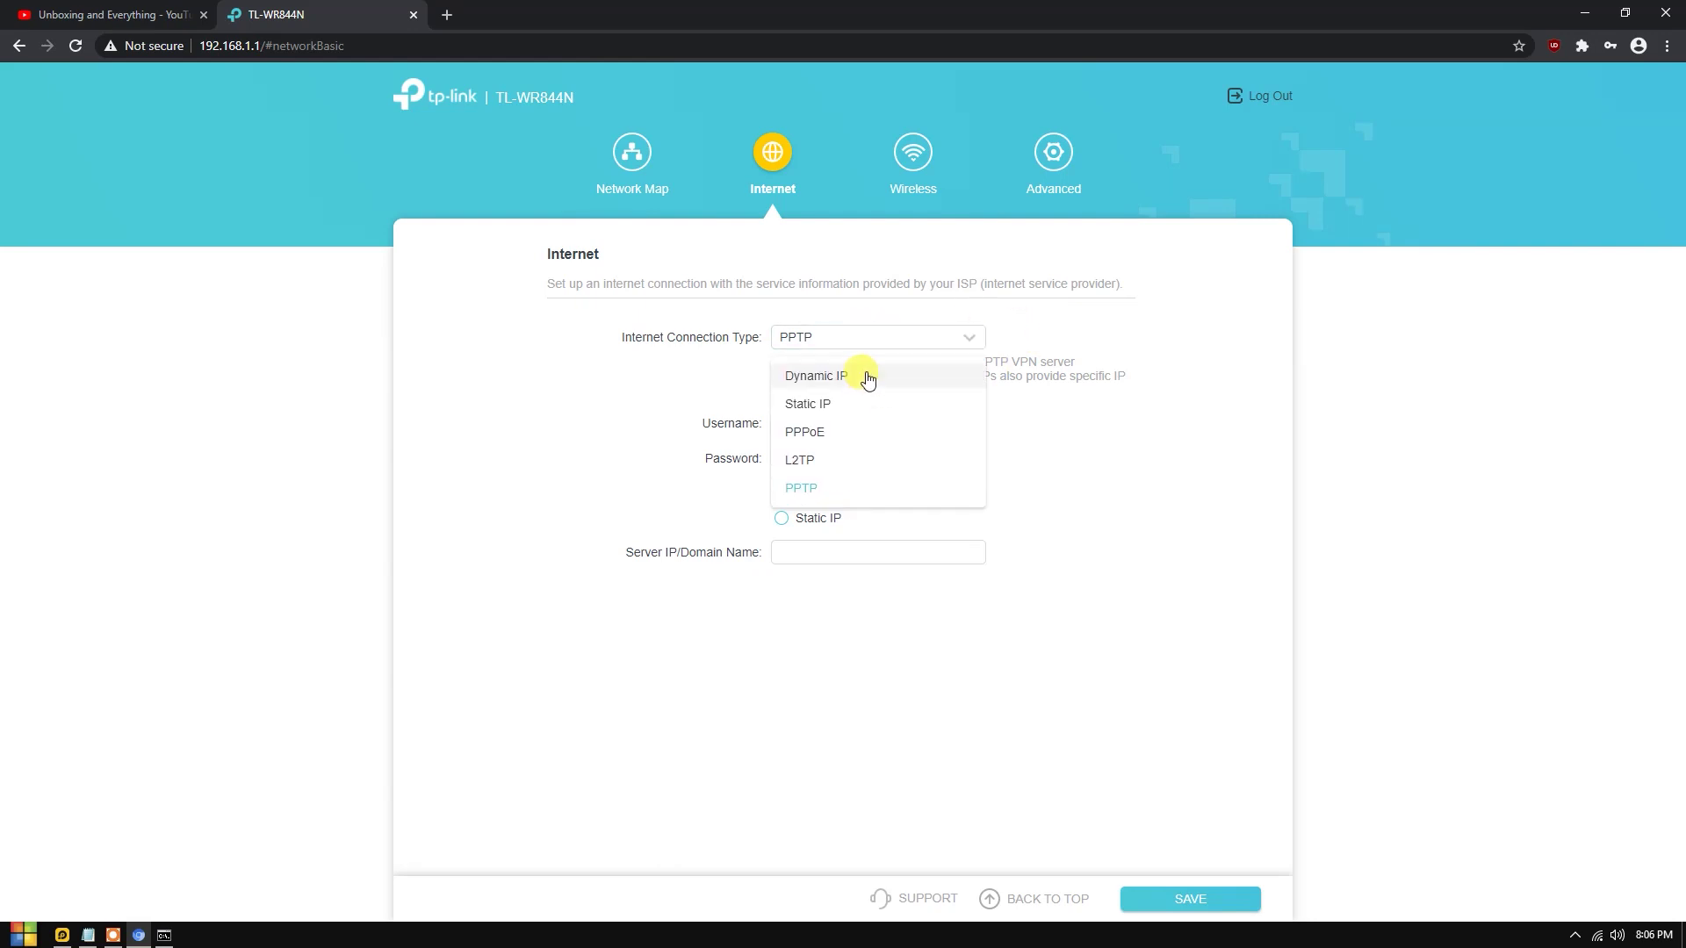
pyautogui.click(866, 375)
# Keep the default router MAC address and go to Advanced > Operation Mode.
pyautogui.moveTo(559, 467); pyautogui.dragTo(874, 464)
pyautogui.click(875, 463)
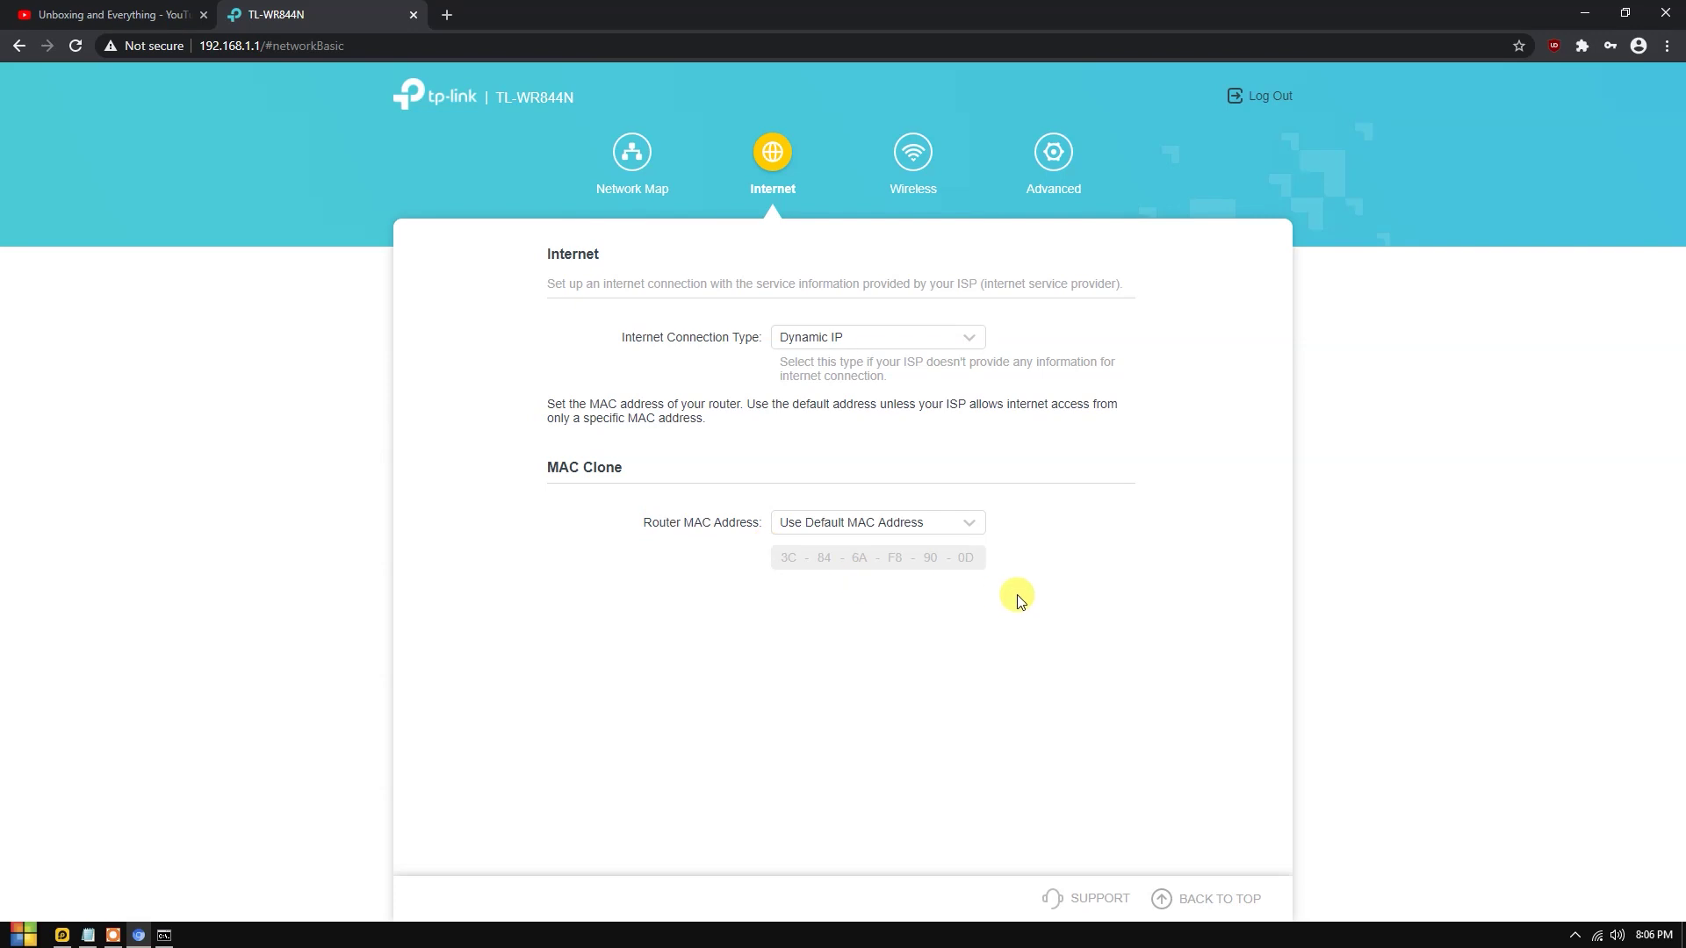
pyautogui.click(932, 533)
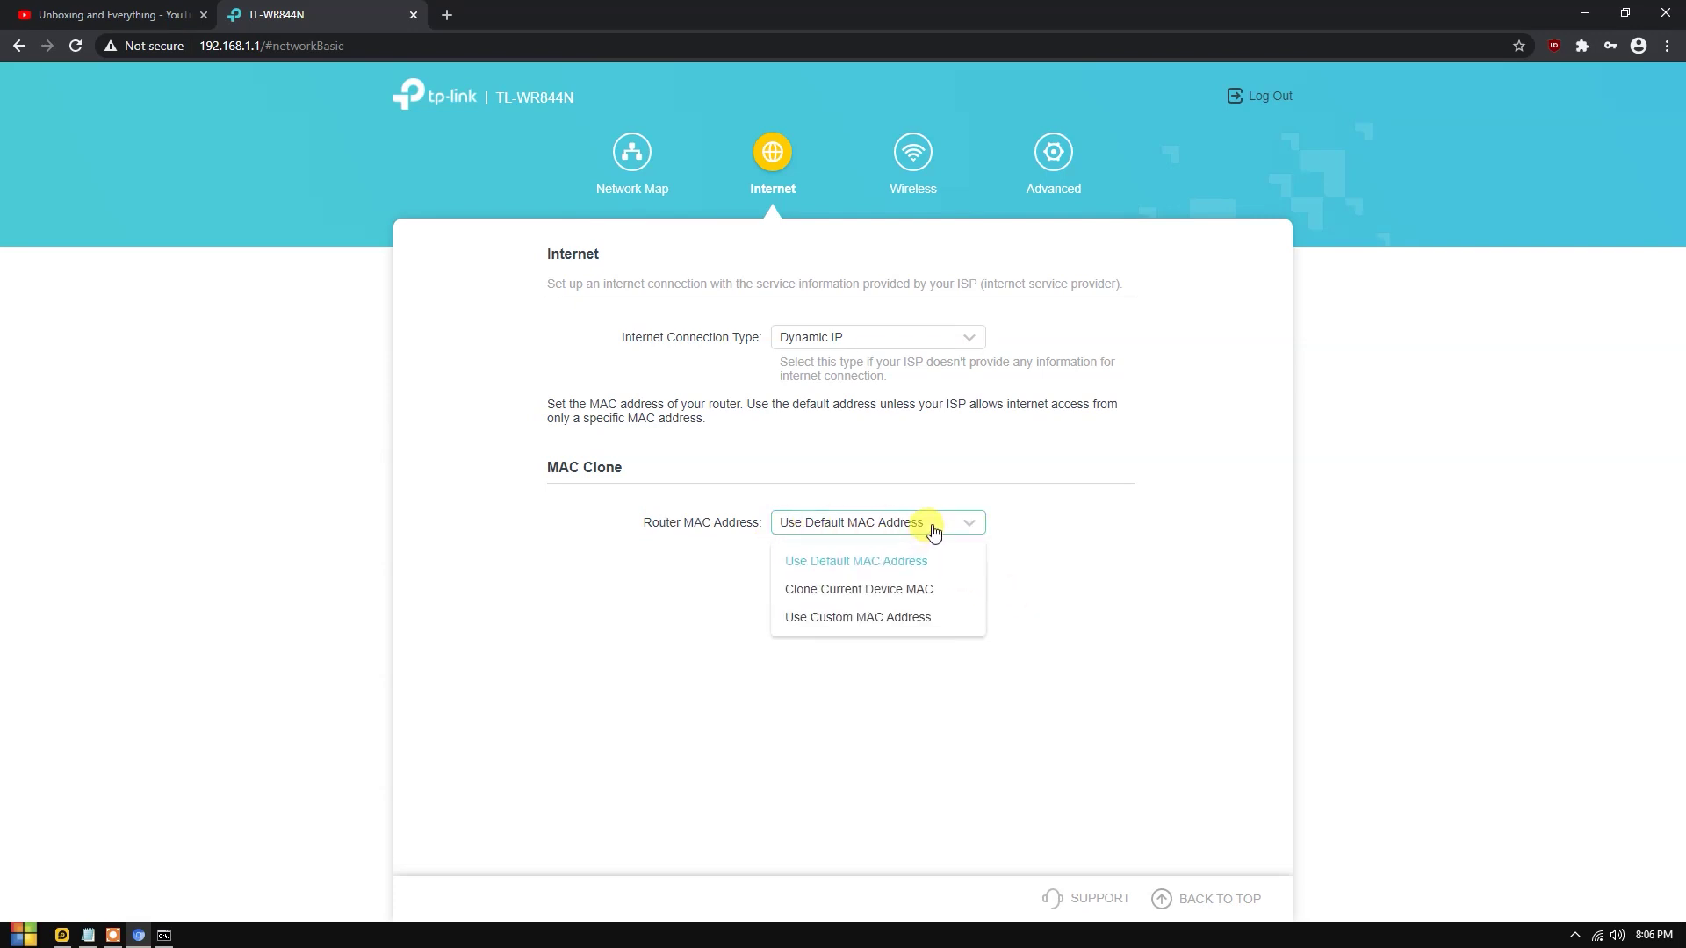
pyautogui.click(986, 525)
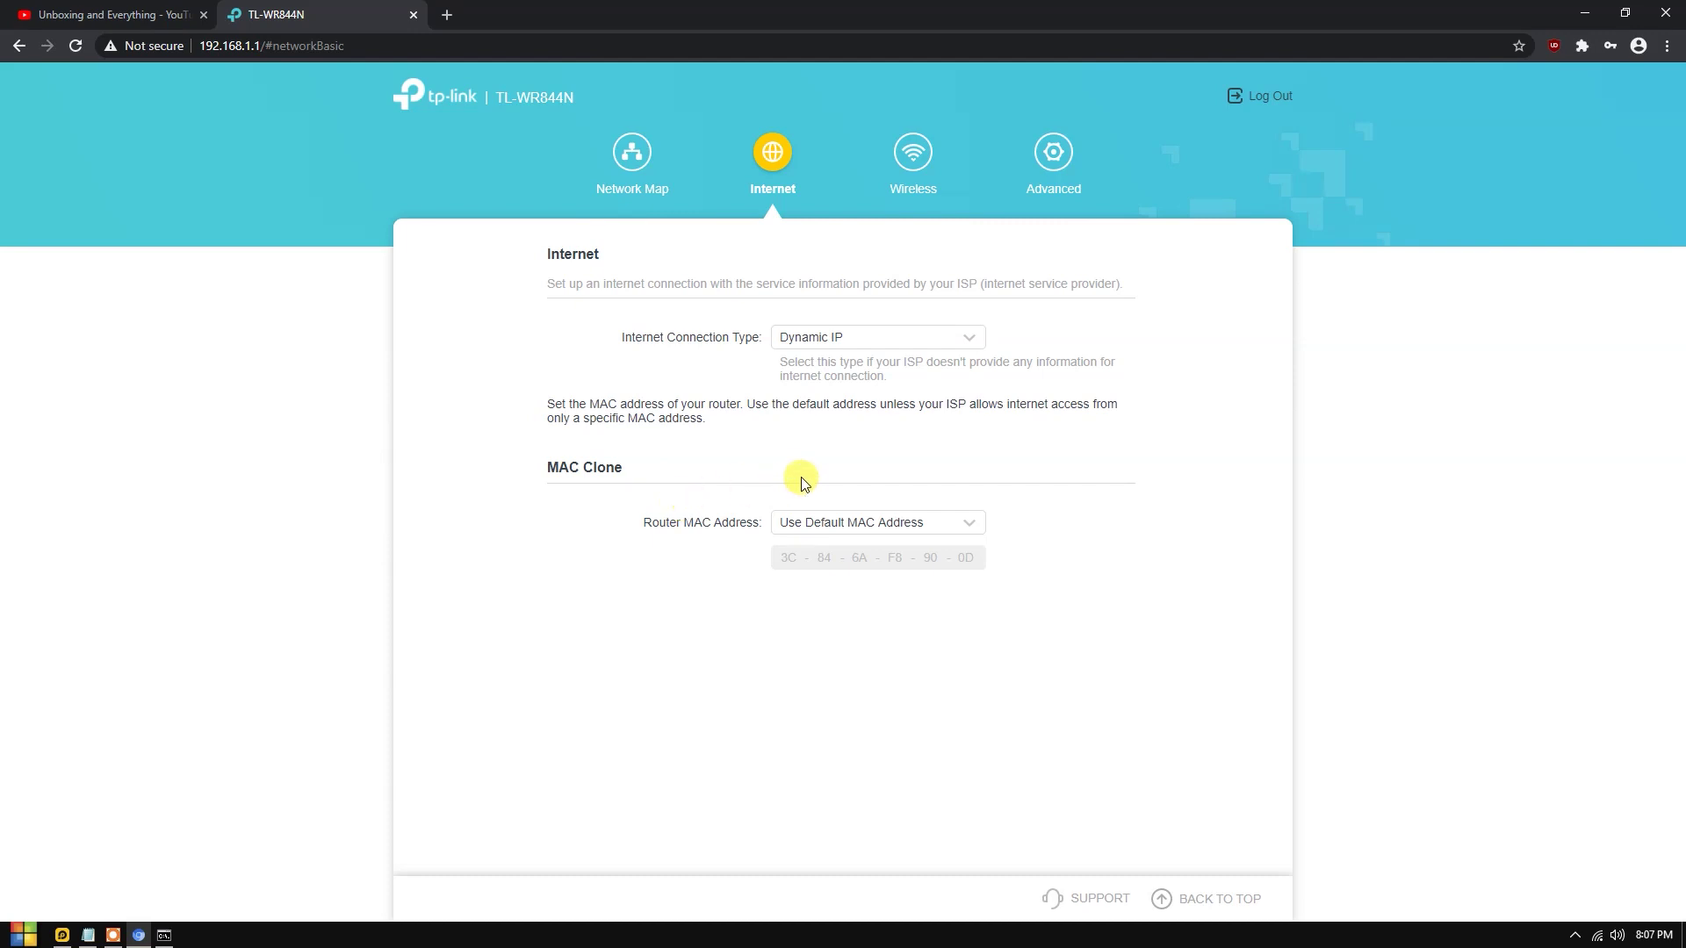
pyautogui.click(914, 157)
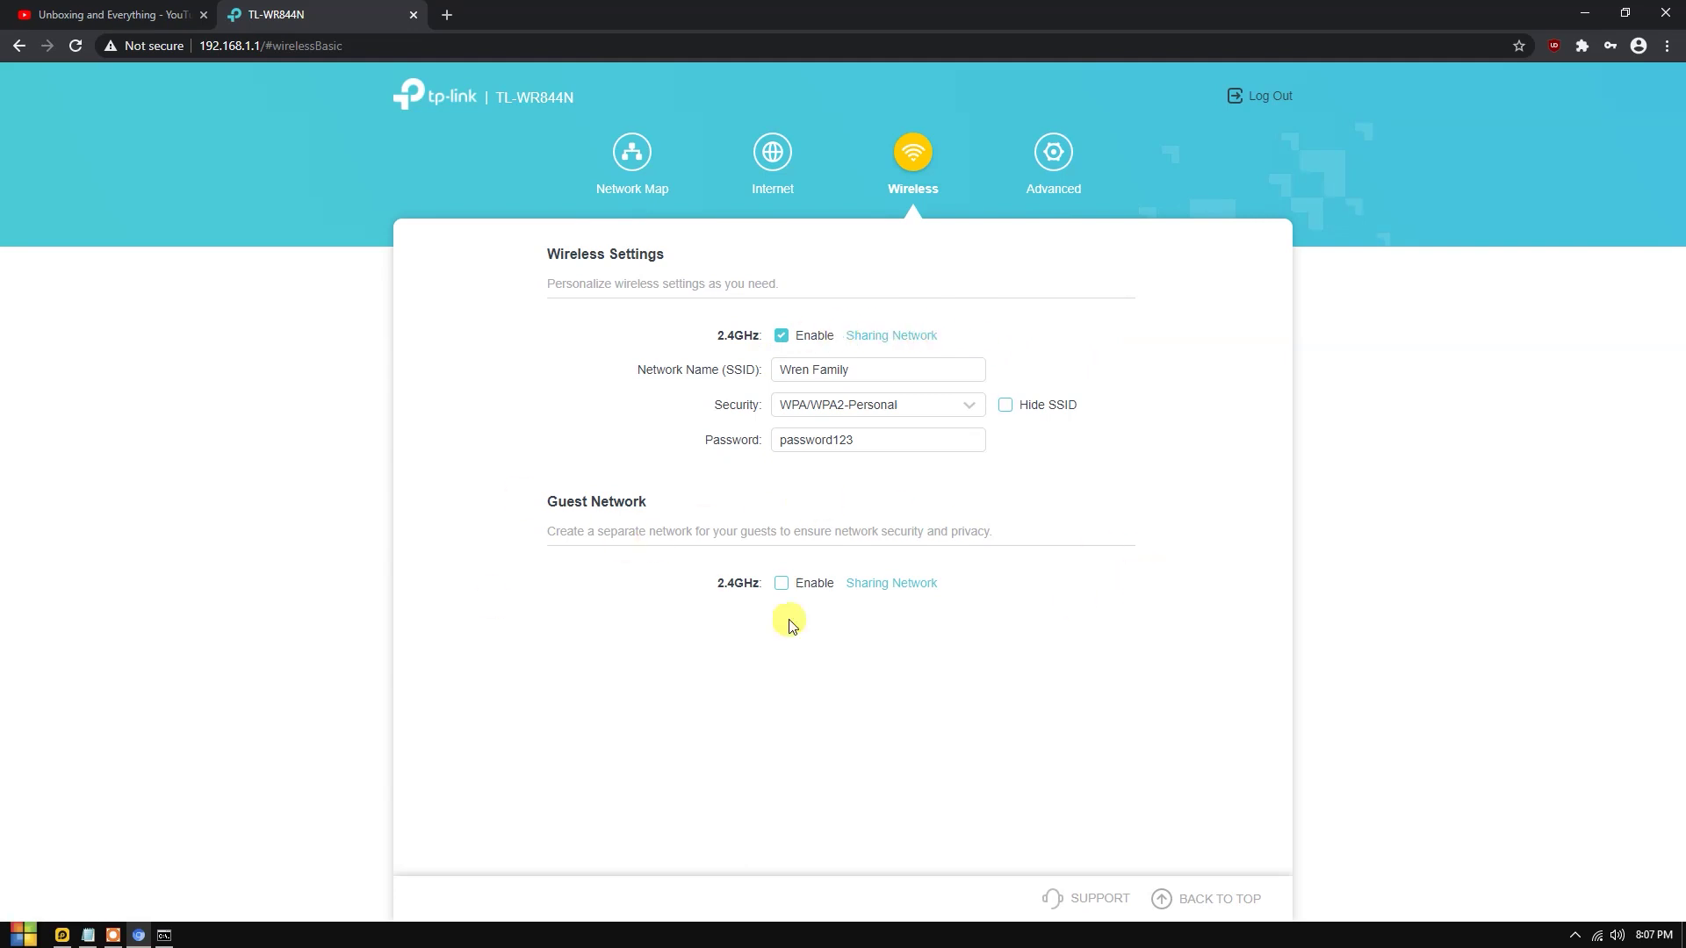
pyautogui.click(1055, 173)
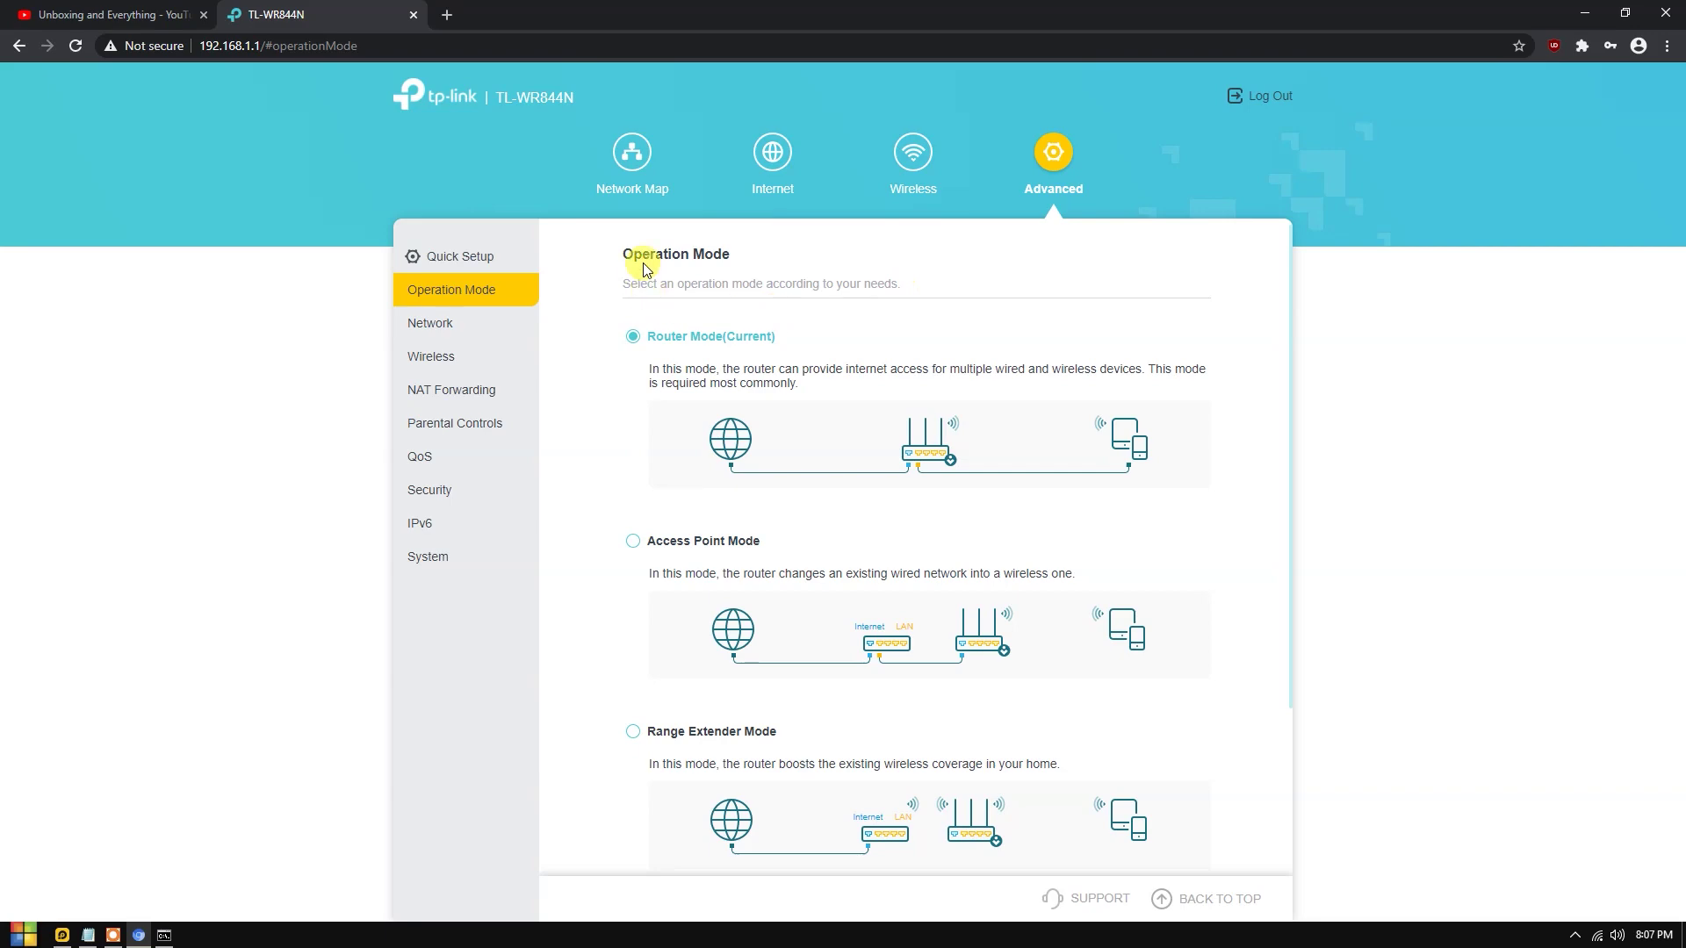
# Review the Router and Access Point operation modes, leaving Router Mode current.
pyautogui.scroll(-2, 615, 438)
pyautogui.scroll(2, 668, 413)
pyautogui.moveTo(657, 540); pyautogui.dragTo(1141, 609)
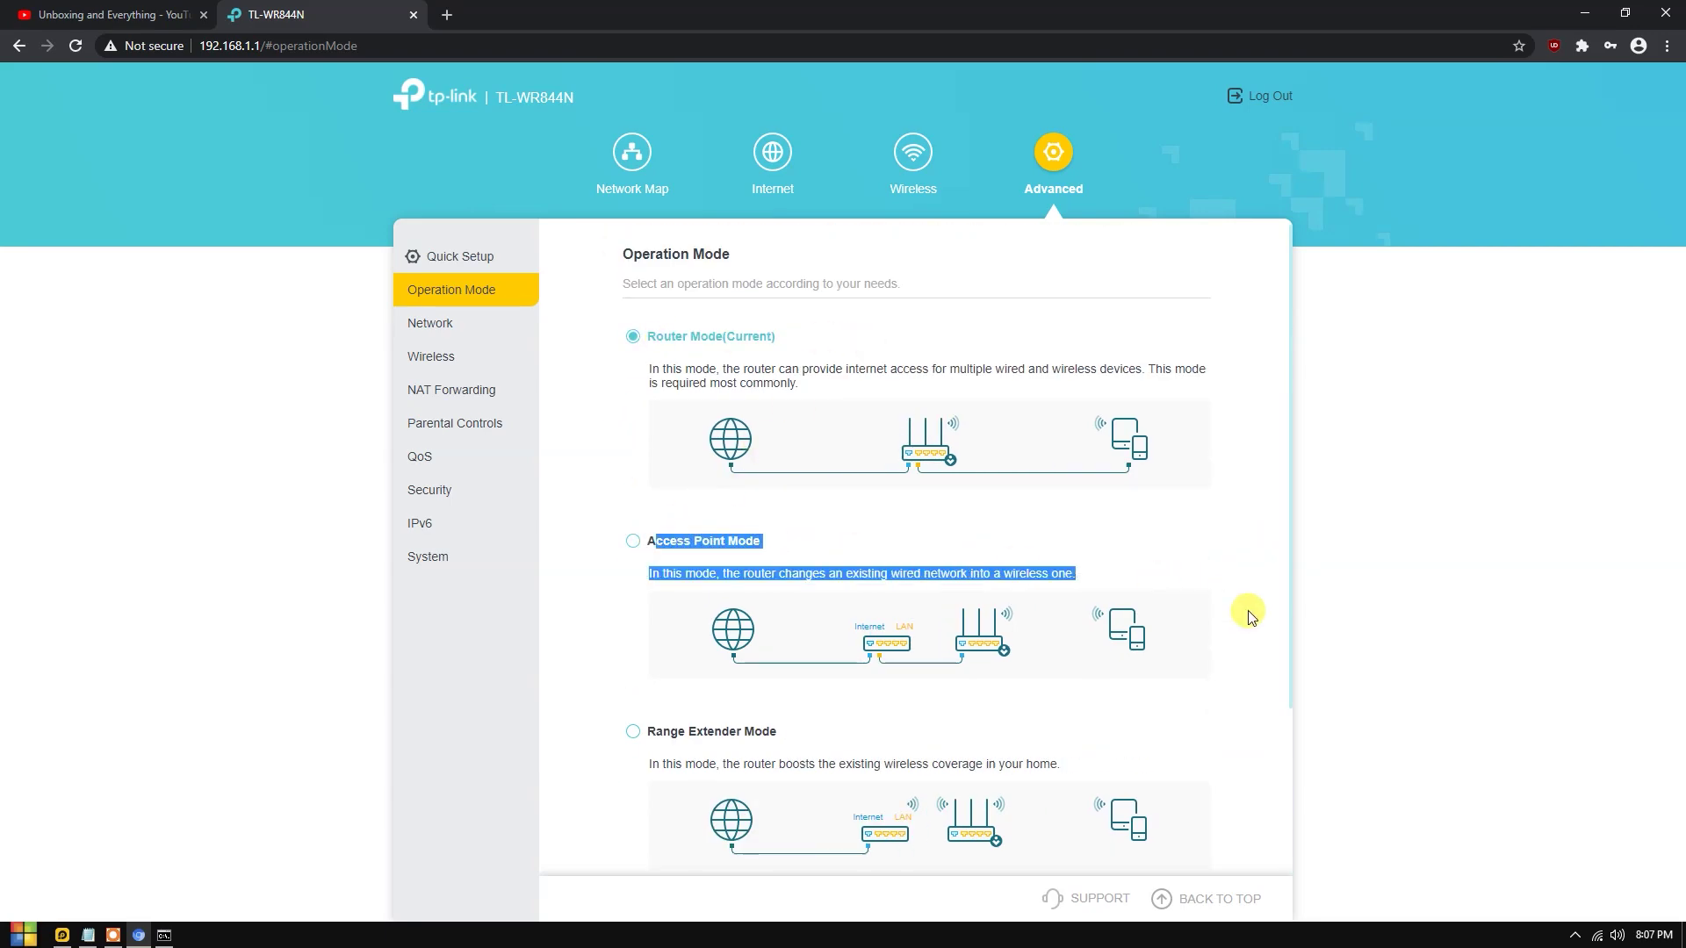
pyautogui.scroll(-3, 1141, 609)
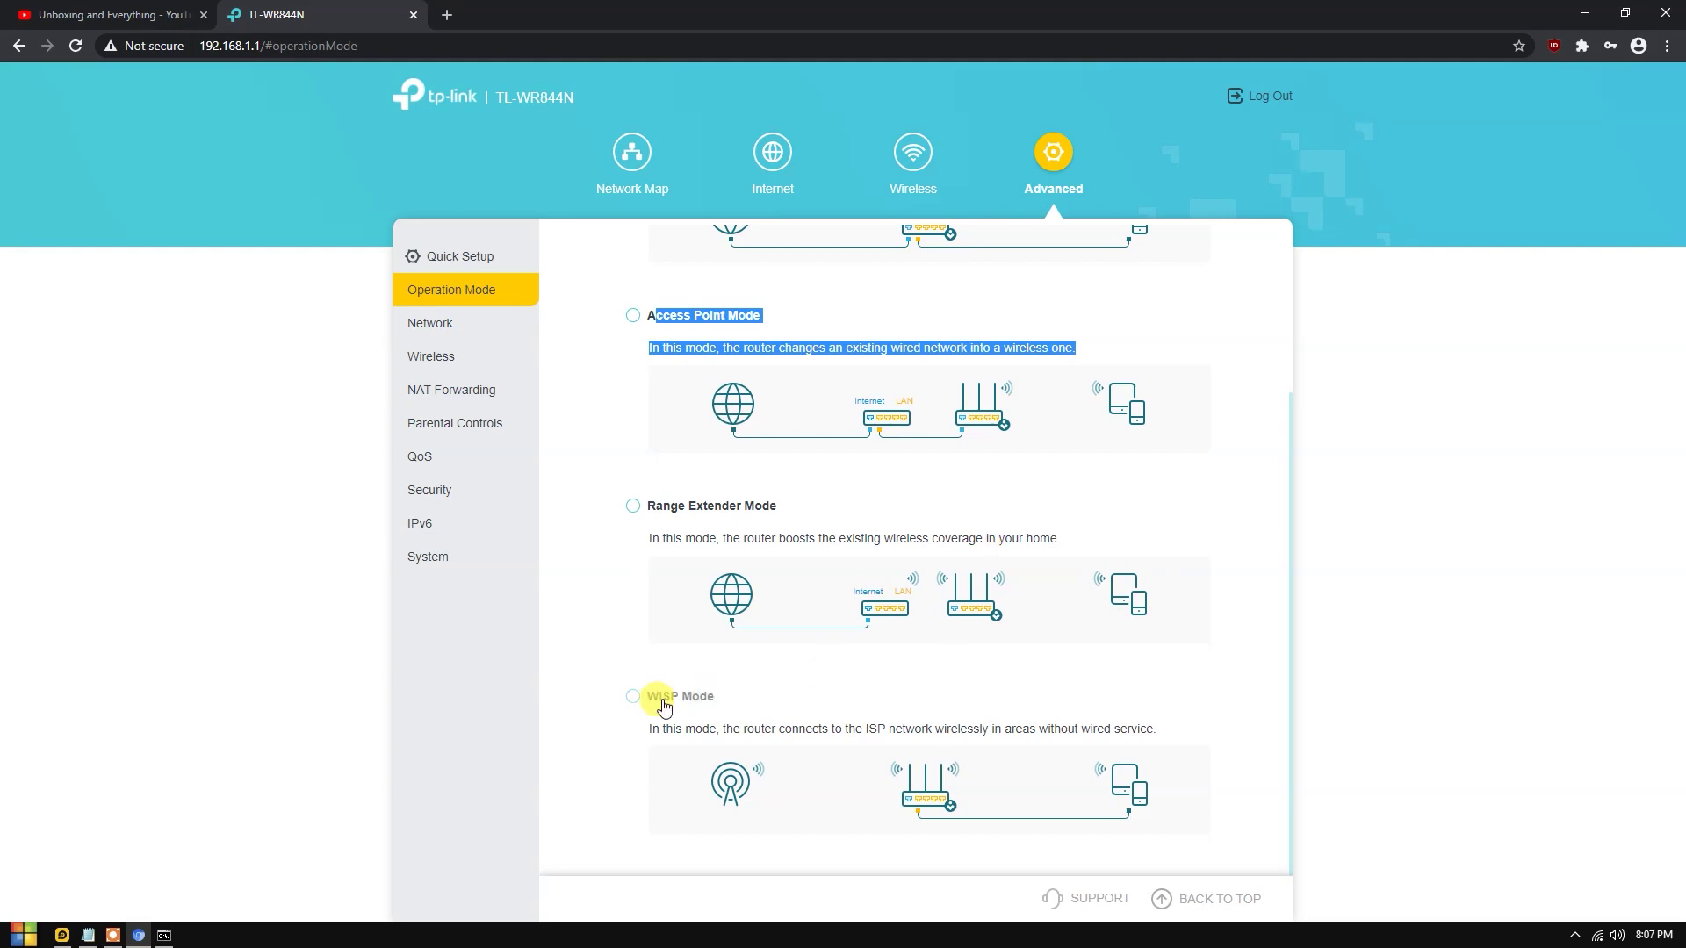
pyautogui.click(1378, 674)
pyautogui.scroll(3, 1197, 597)
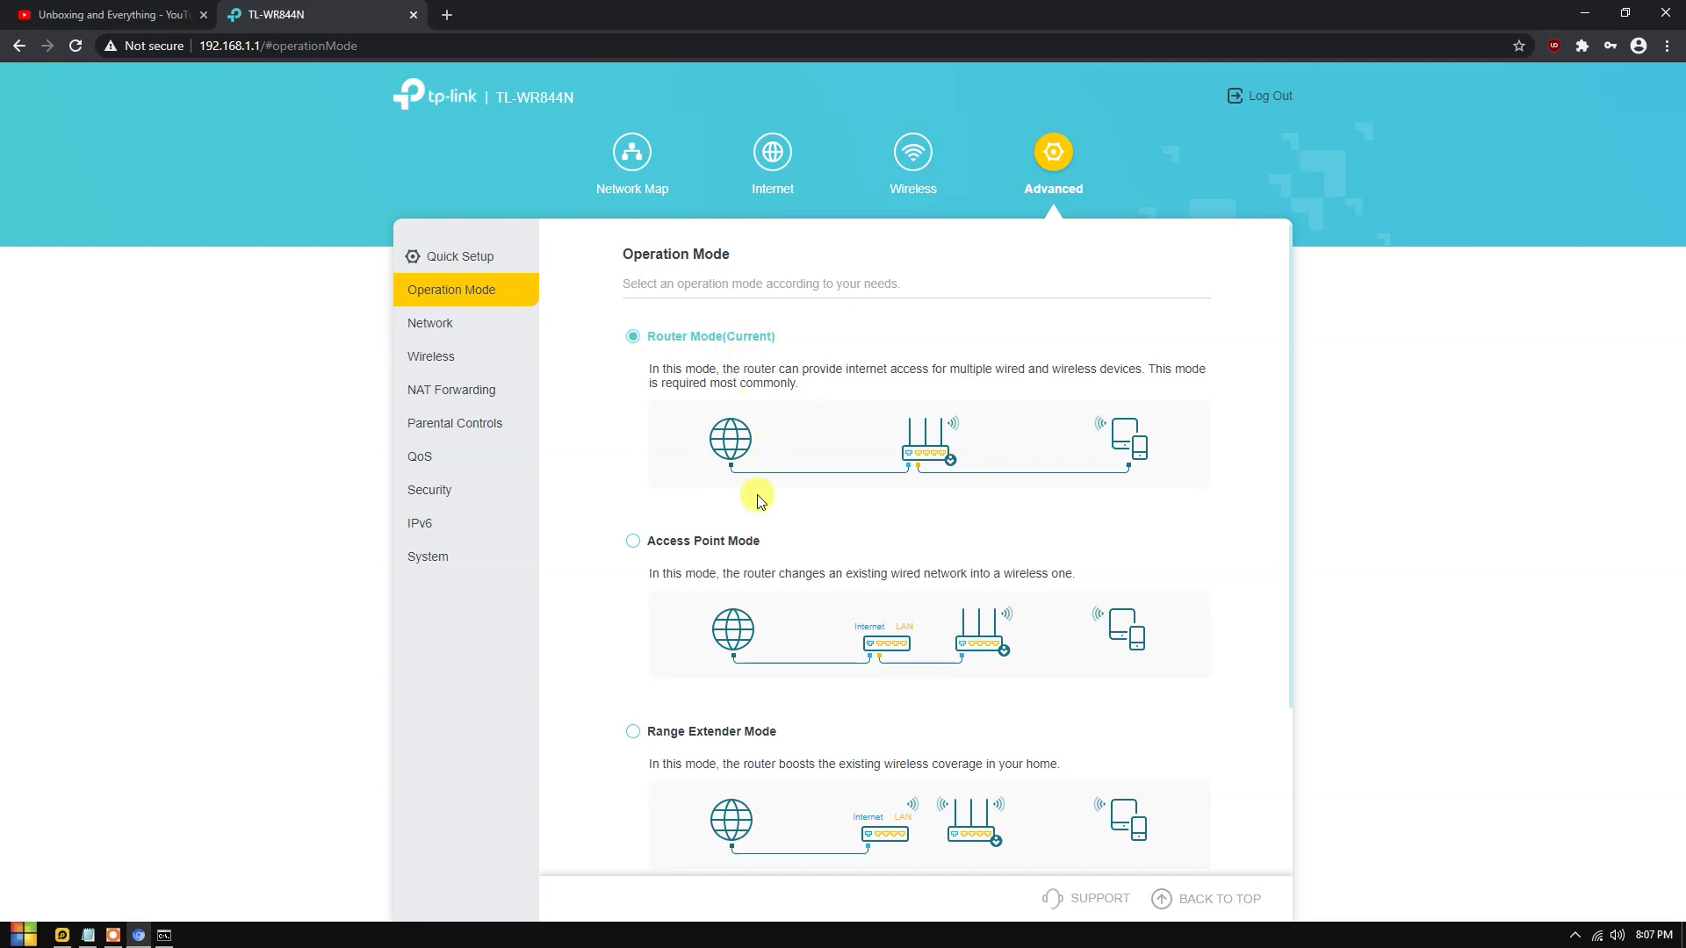
pyautogui.scroll(-1, 742, 527)
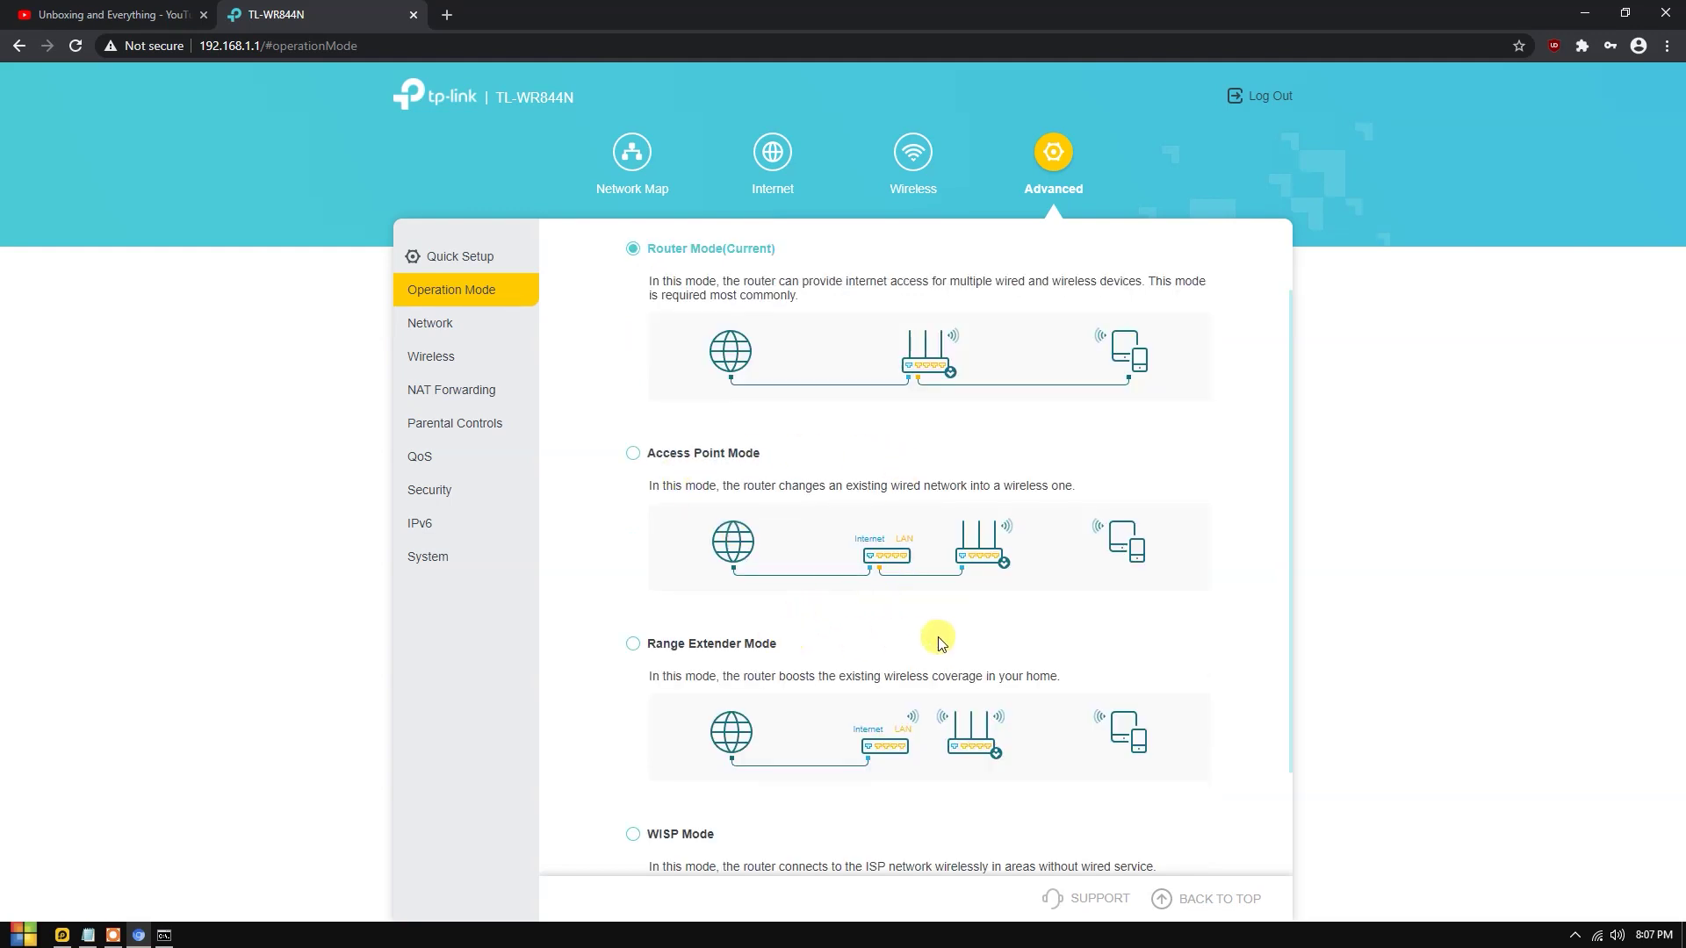
pyautogui.scroll(-2, 934, 640)
pyautogui.scroll(3, 798, 550)
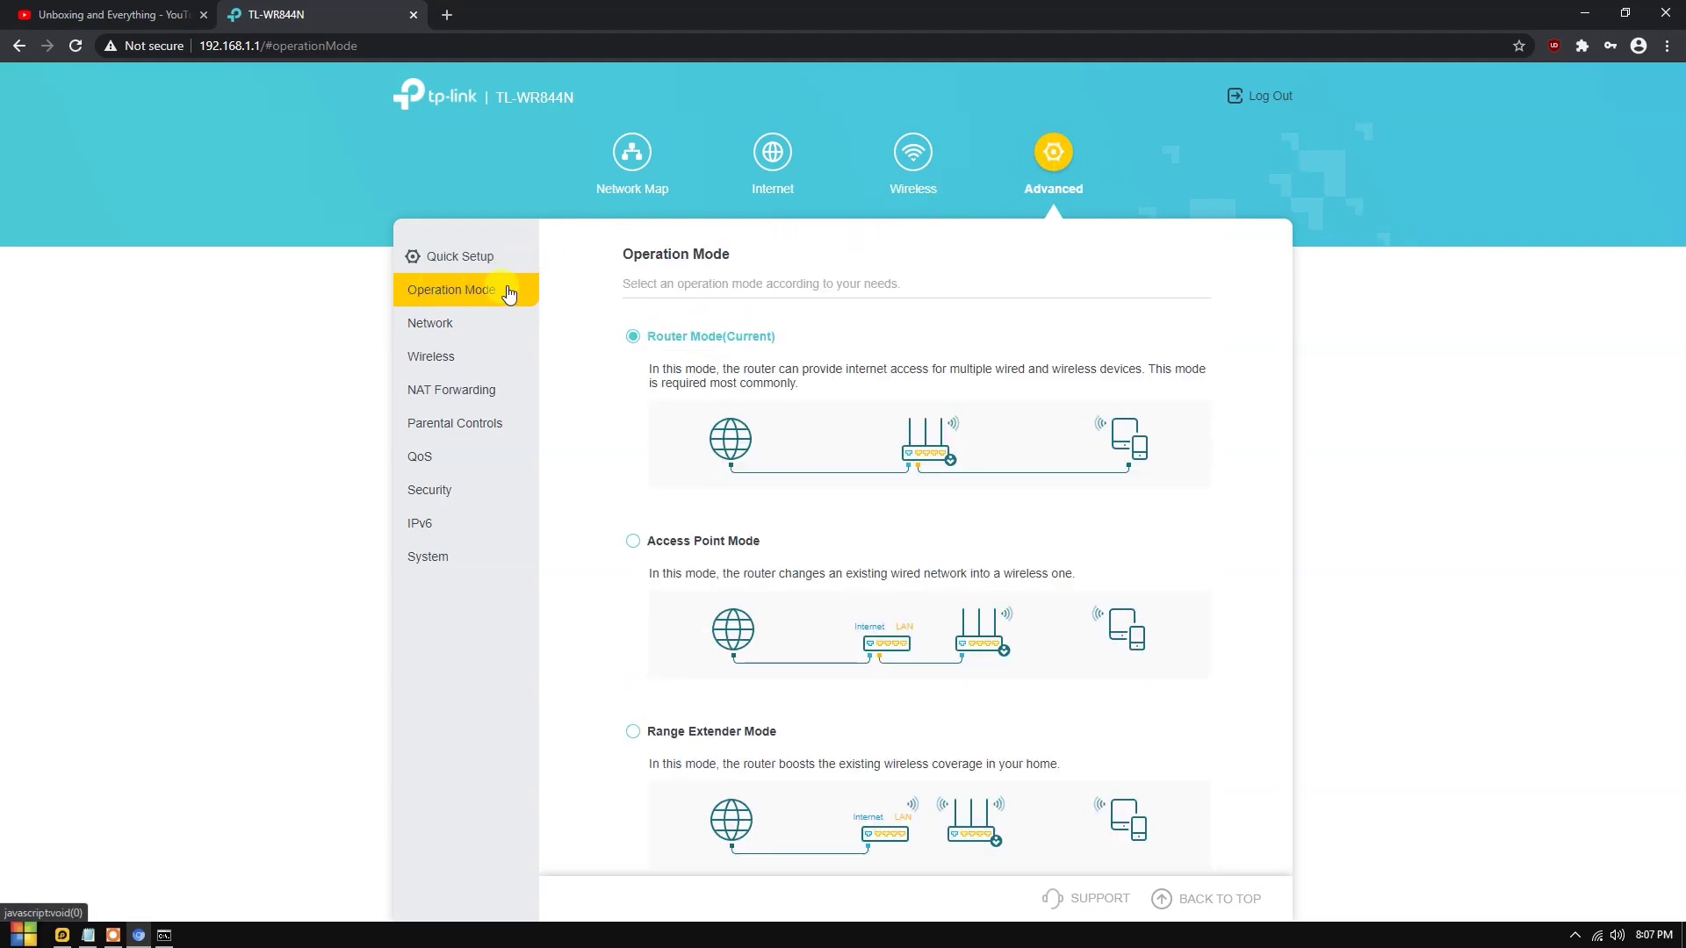
# Open the Network Status overview showing Dynamic IP at 192.168.0.17.
pyautogui.scroll(-2, 817, 599)
pyautogui.scroll(2, 761, 260)
pyautogui.scroll(-2, 851, 549)
pyautogui.scroll(2, 876, 461)
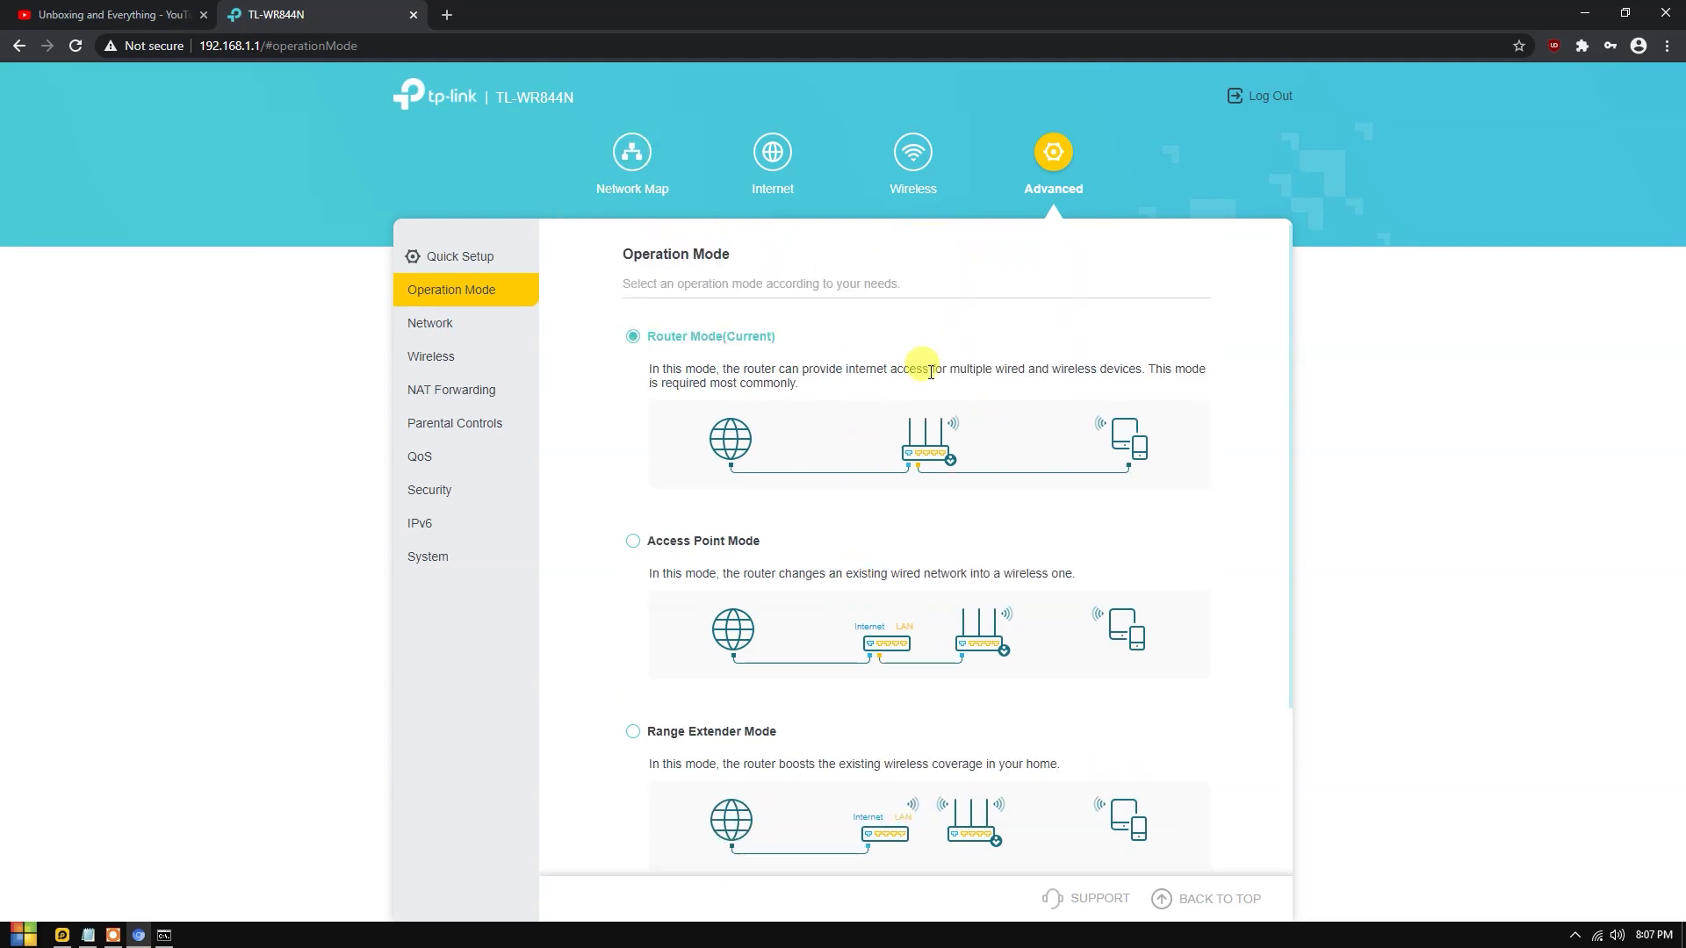
pyautogui.click(488, 327)
pyautogui.moveTo(865, 358); pyautogui.dragTo(1035, 466)
# Check the status page's Dynamic IP internet connection details.
pyautogui.click(896, 361)
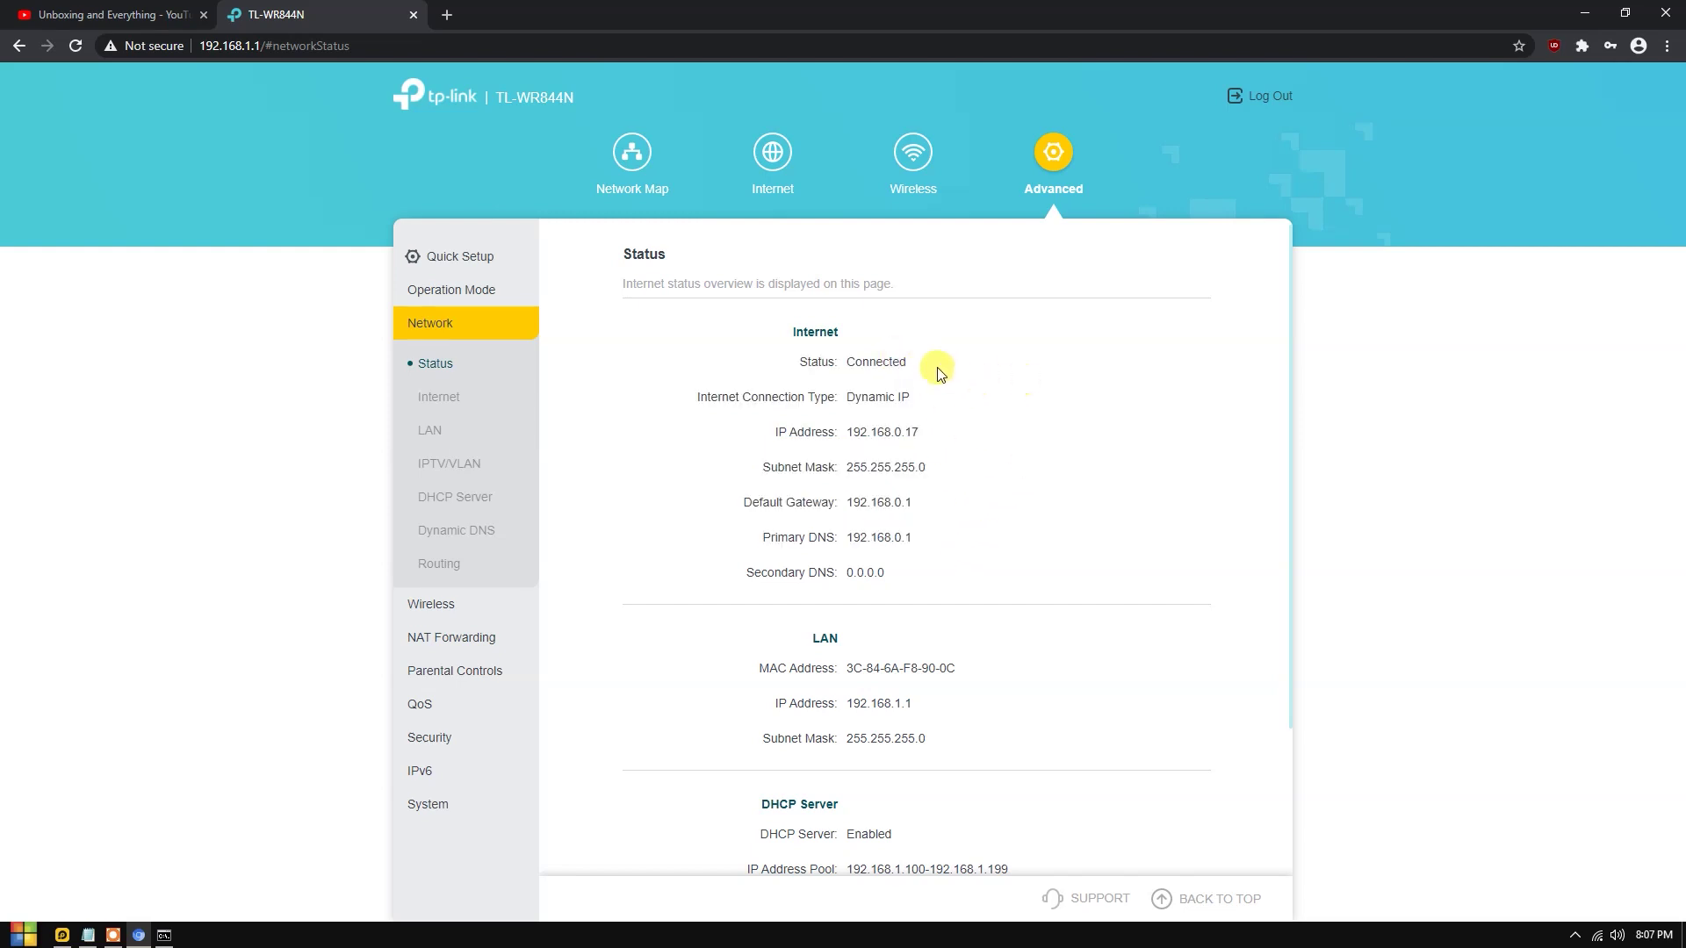
pyautogui.moveTo(847, 397); pyautogui.dragTo(940, 399)
pyautogui.click(962, 409)
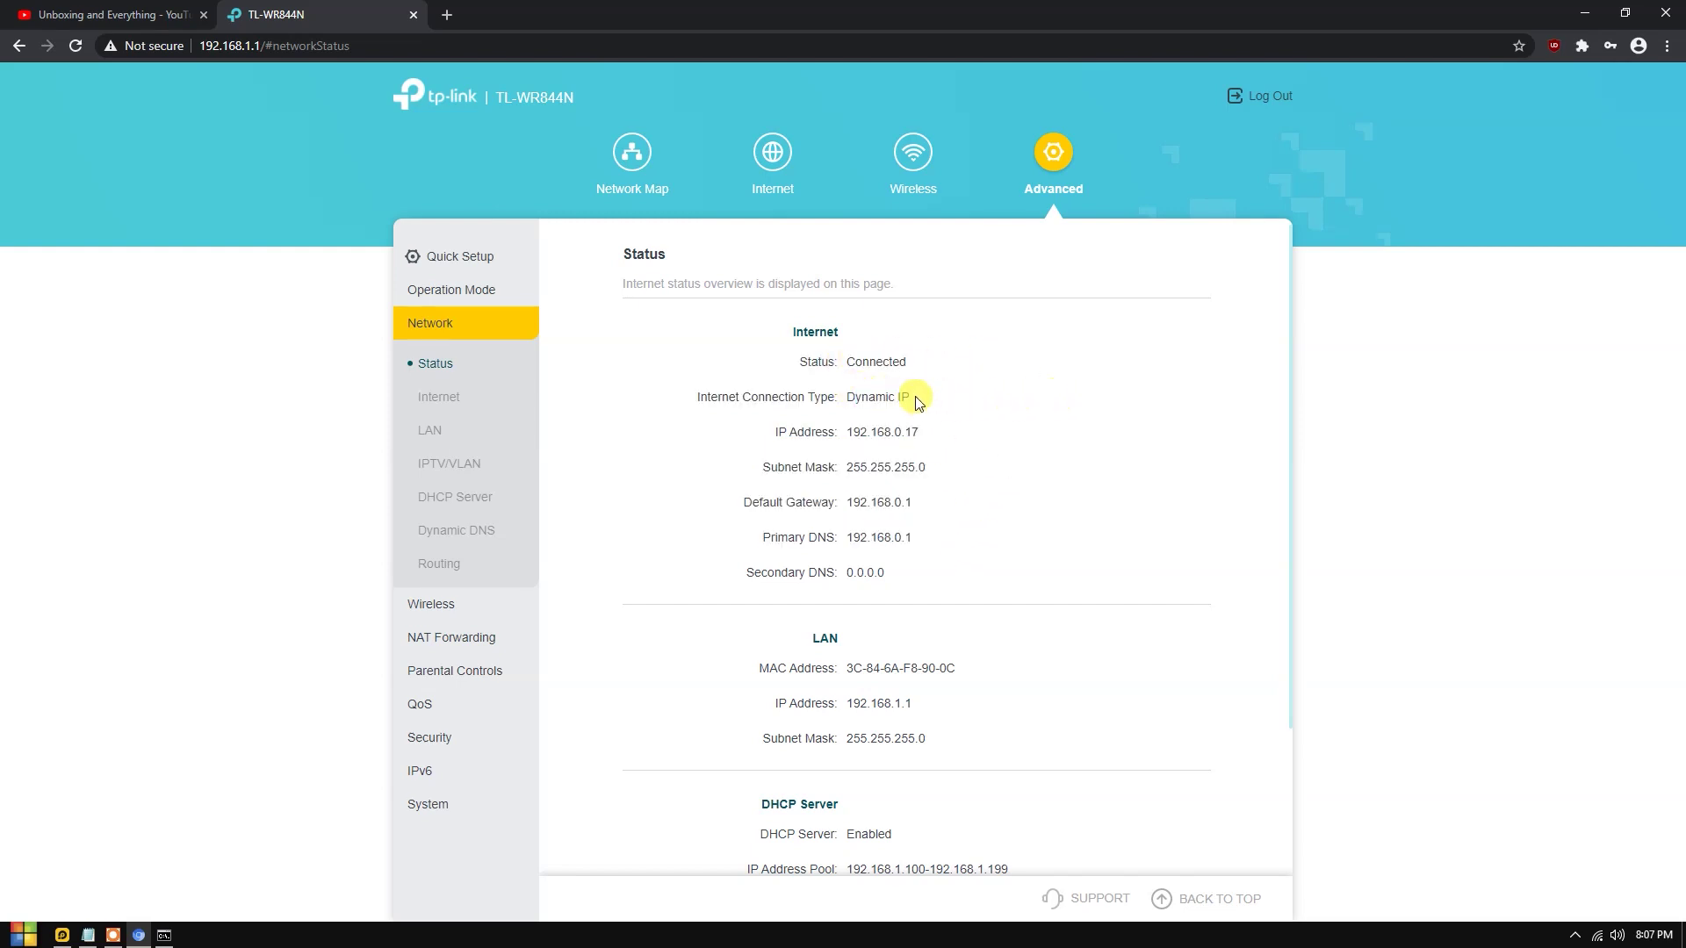
pyautogui.scroll(-4, 966, 421)
pyautogui.scroll(4, 992, 409)
pyautogui.scroll(-2, 1008, 397)
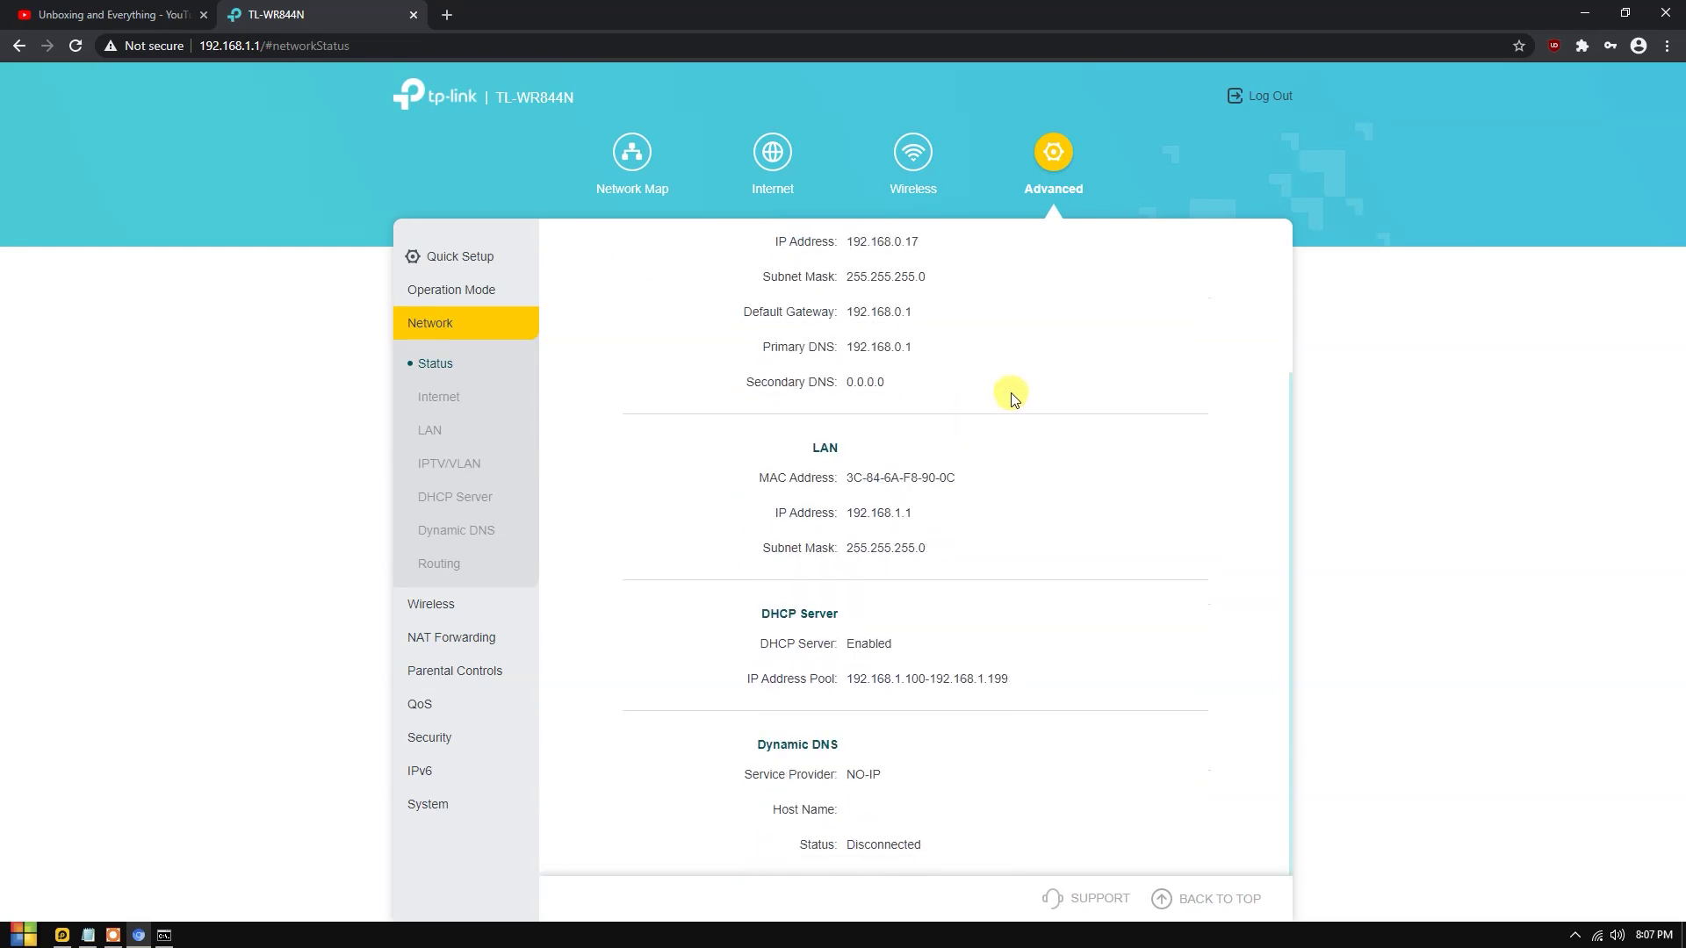
pyautogui.scroll(2, 1009, 418)
# Review the Internet connection settings and bring back the ipconfig Command Prompt window.
pyautogui.click(454, 400)
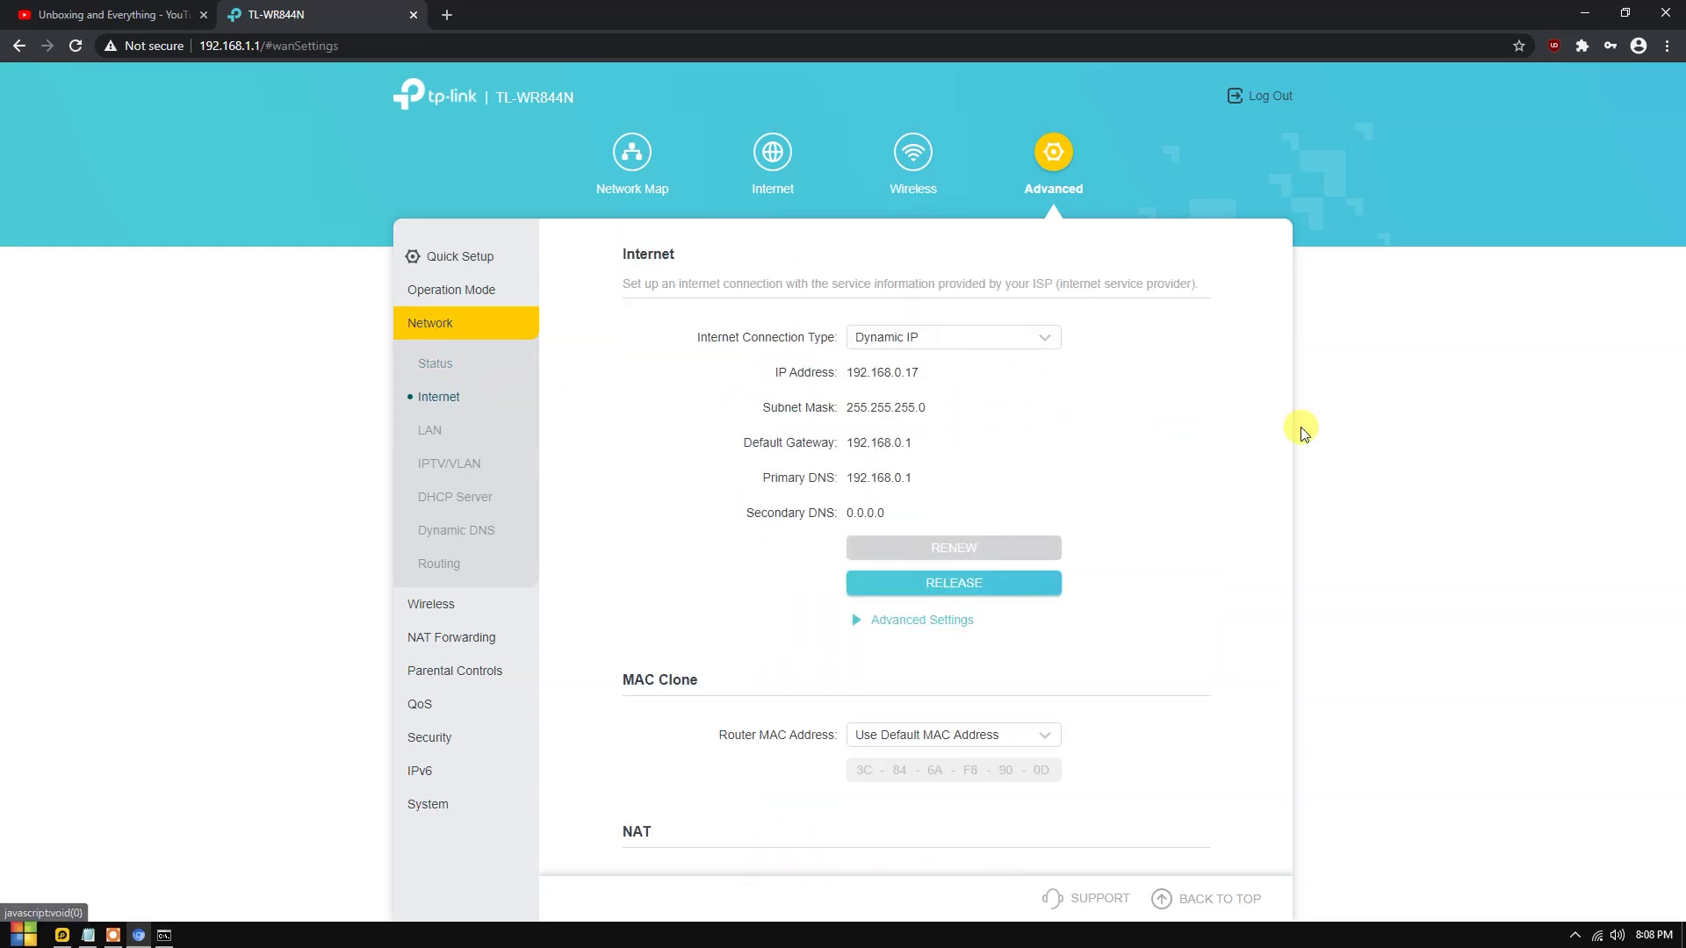
pyautogui.click(990, 335)
pyautogui.scroll(-2, 771, 430)
pyautogui.scroll(2, 1189, 549)
pyautogui.scroll(-2, 1190, 545)
pyautogui.scroll(1, 784, 452)
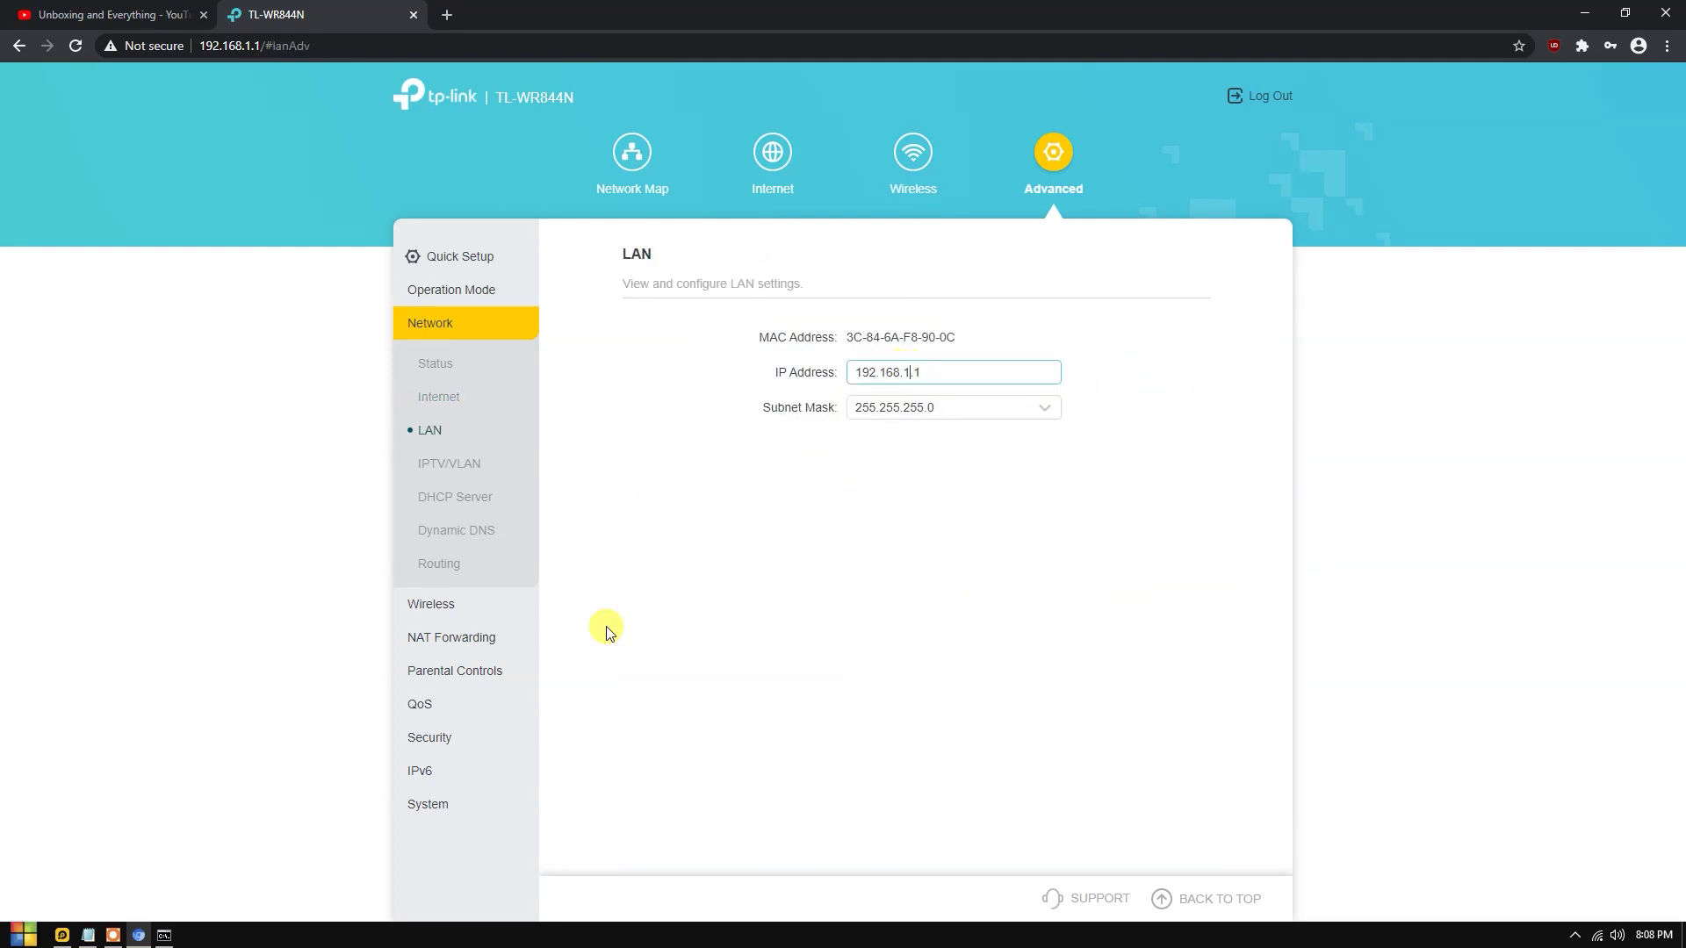
pyautogui.click(163, 934)
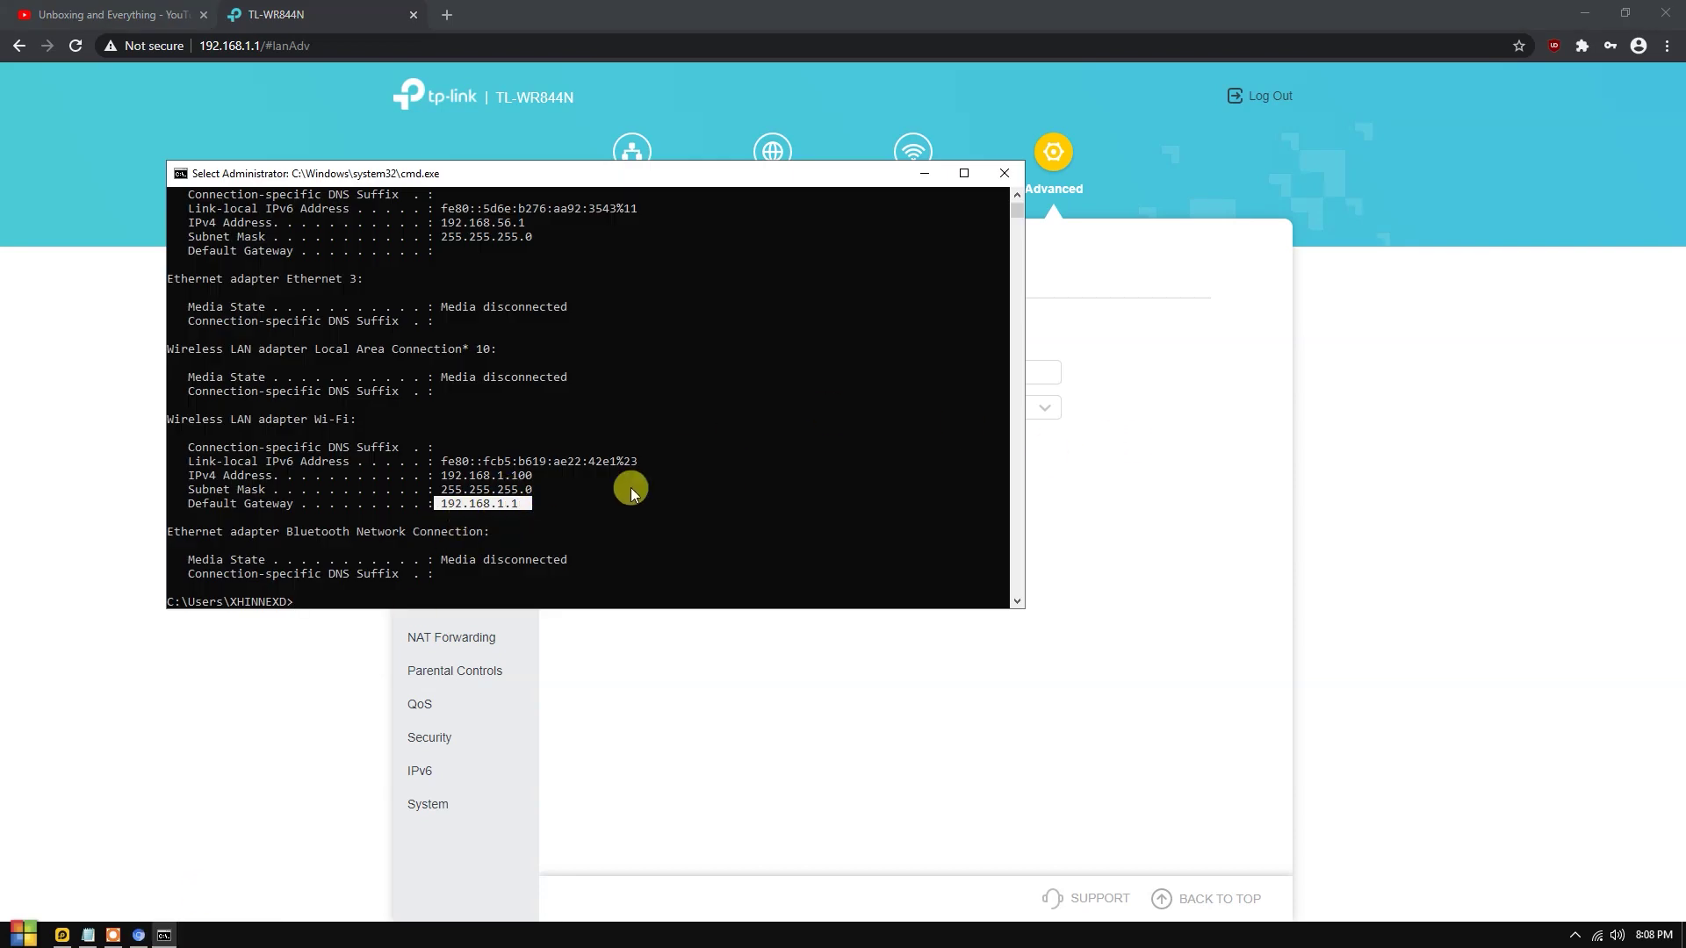
# Minimize Command Prompt after confirming the 192.168.1.1 default gateway.
pyautogui.click(1204, 482)
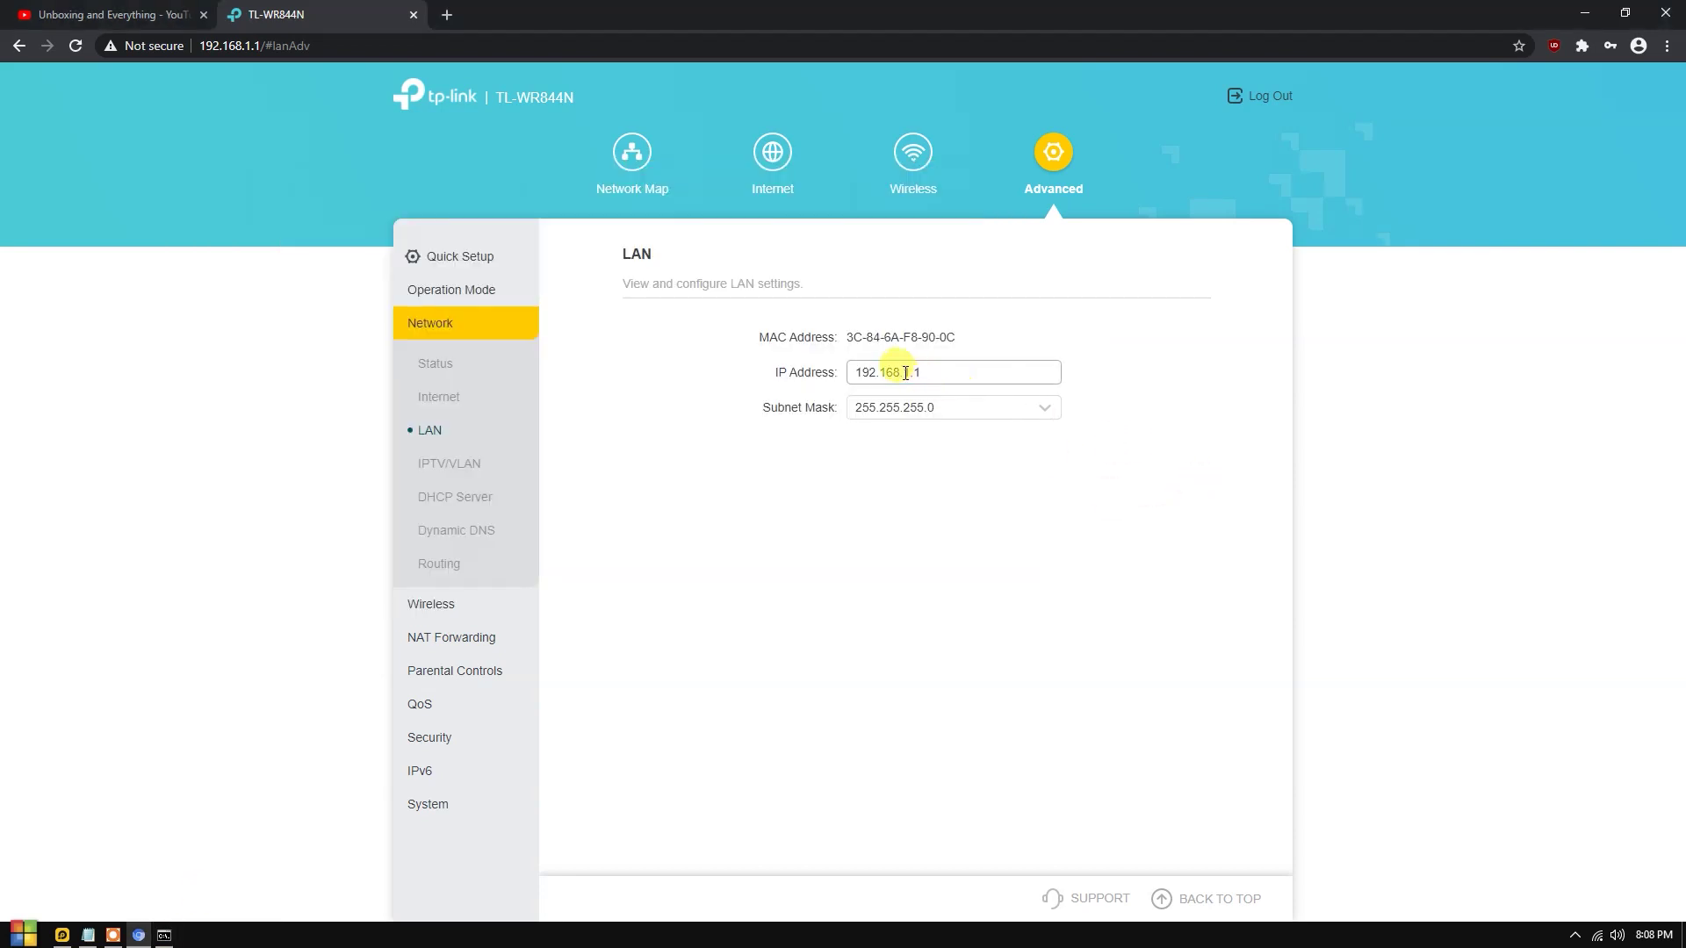
# Highlight the router's LAN IP address 192.168.1.1.
pyautogui.moveTo(950, 369); pyautogui.dragTo(869, 367)
pyautogui.click(960, 360)
pyautogui.doubleClick(960, 360)
pyautogui.click(971, 360)
pyautogui.moveTo(851, 371); pyautogui.dragTo(975, 361)
pyautogui.click(974, 361)
pyautogui.moveTo(858, 375); pyautogui.dragTo(1014, 370)
pyautogui.click(955, 323)
# Review the DHCP Server pool 192.168.1.100–192.168.1.199, then open Wireless Settings.
pyautogui.click(455, 497)
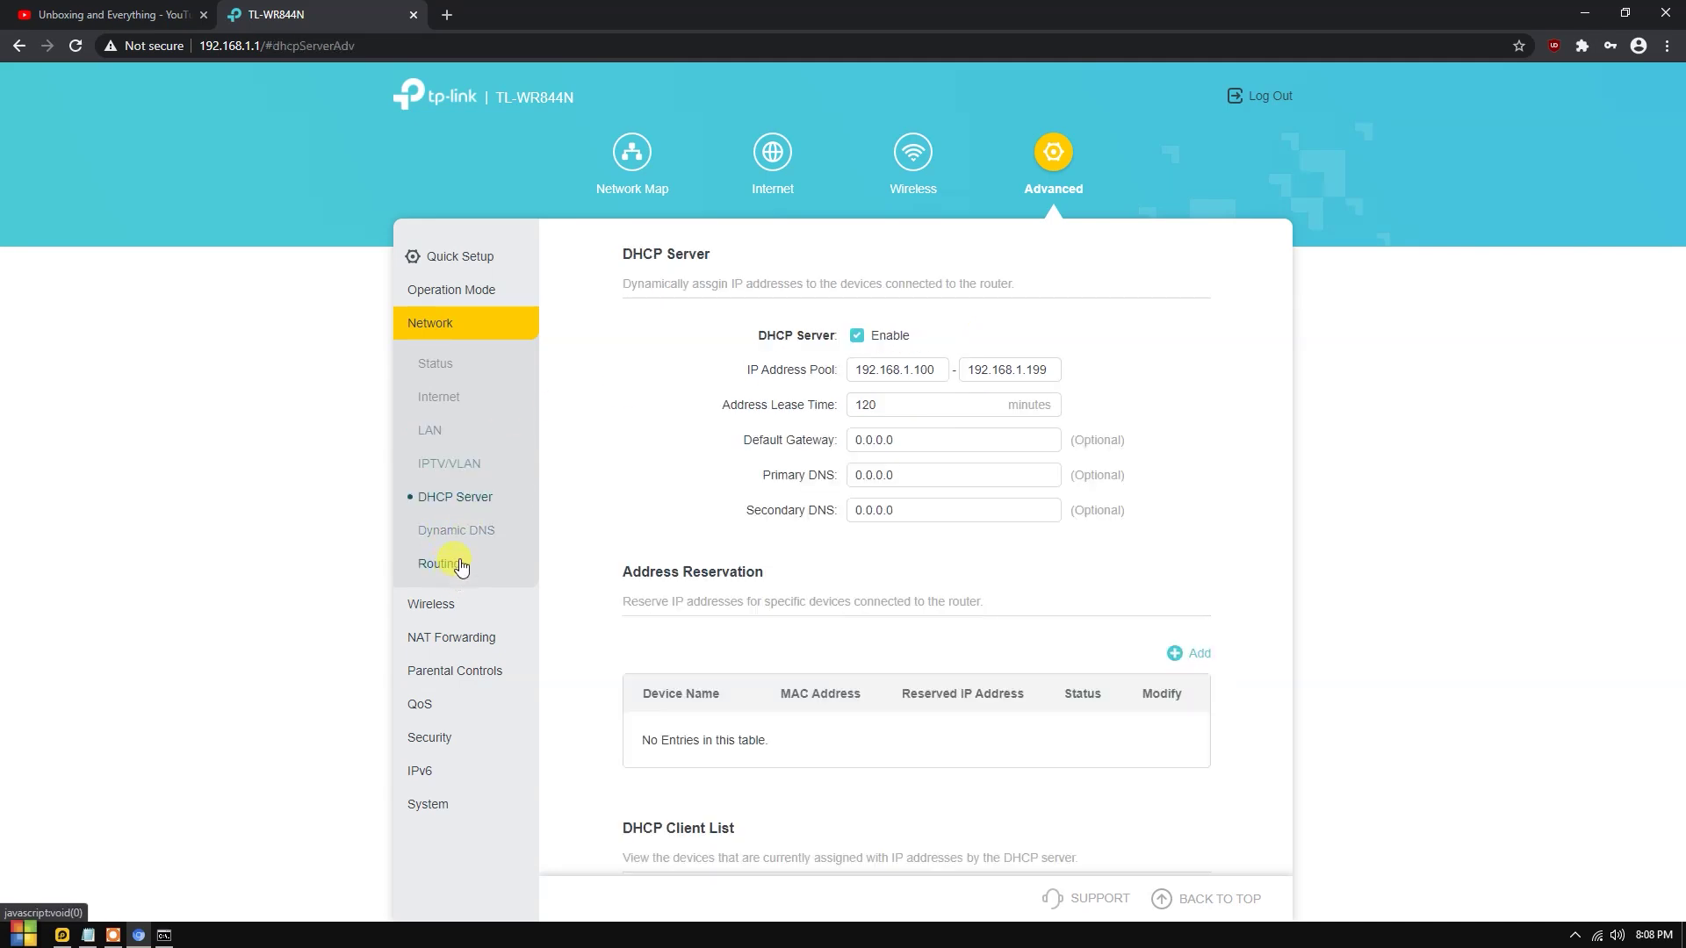
pyautogui.click(430, 602)
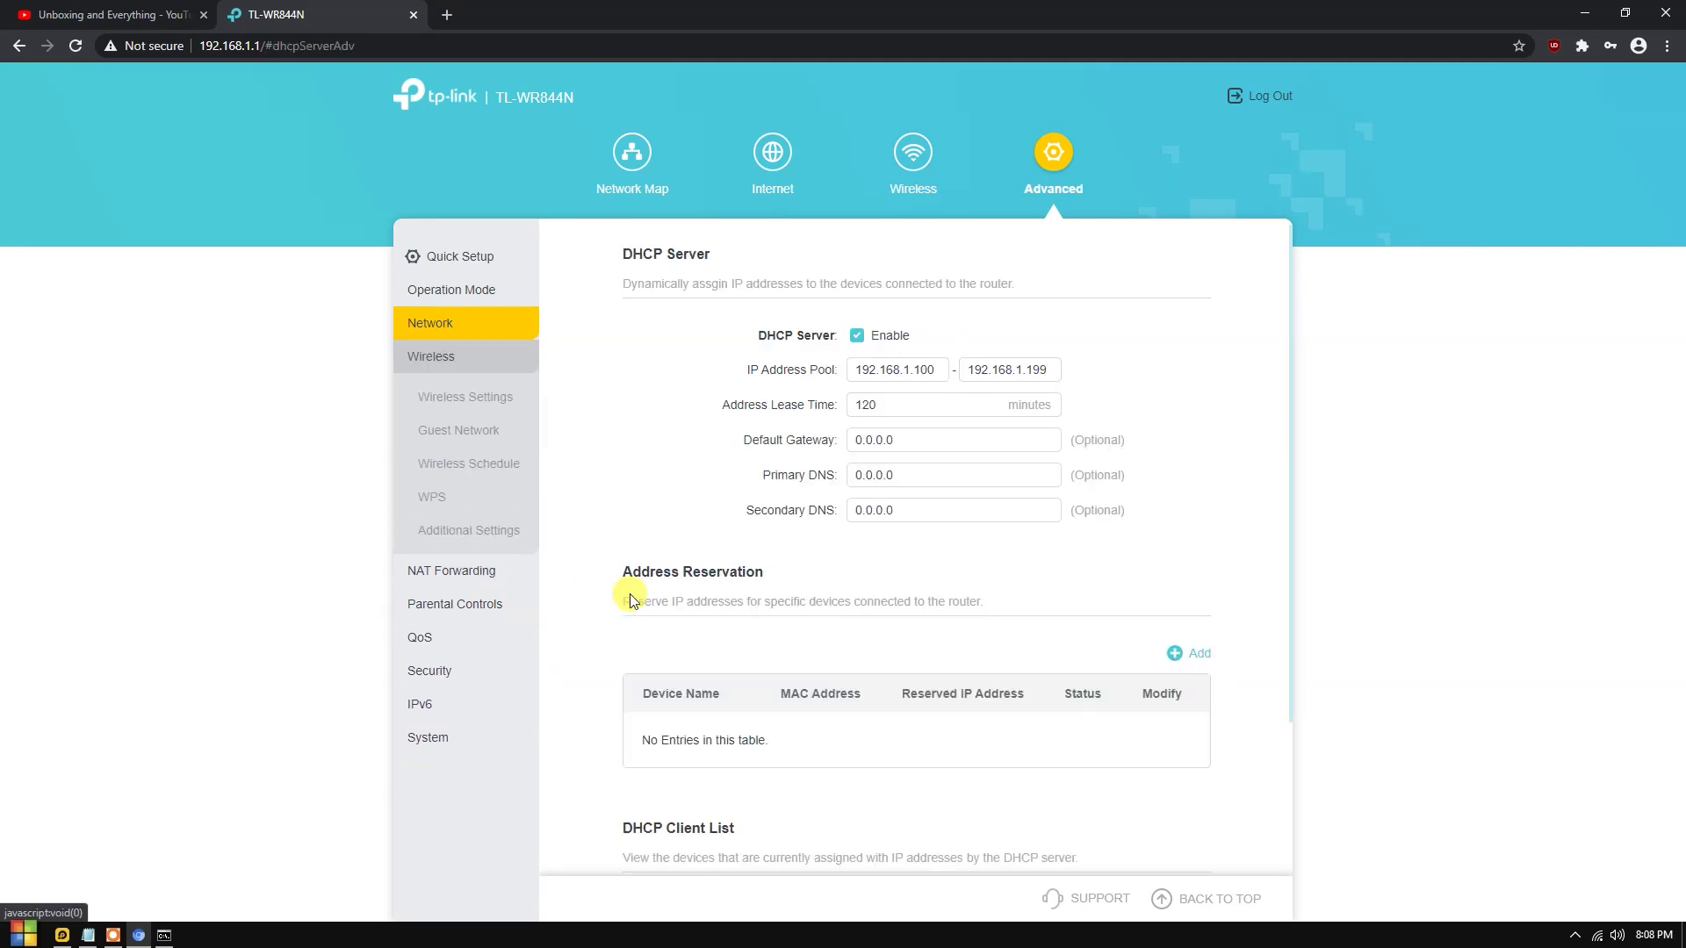
pyautogui.click(483, 397)
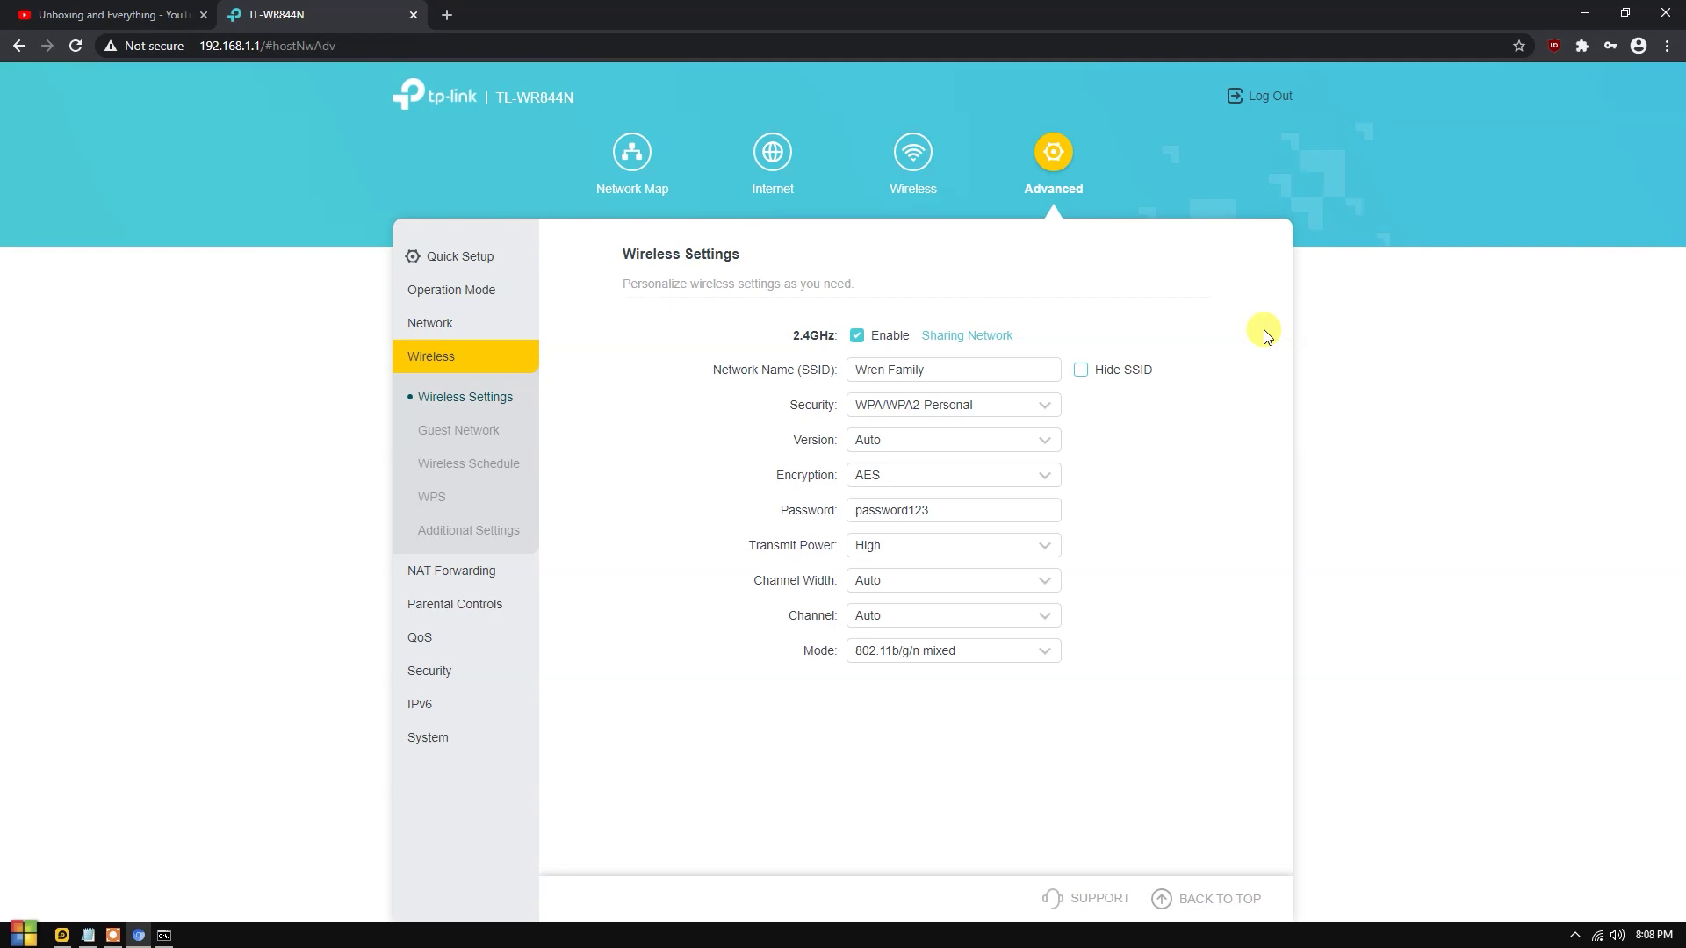
# Try editing the network name, then undo it back to the original.
pyautogui.moveTo(1027, 369); pyautogui.dragTo(823, 376)
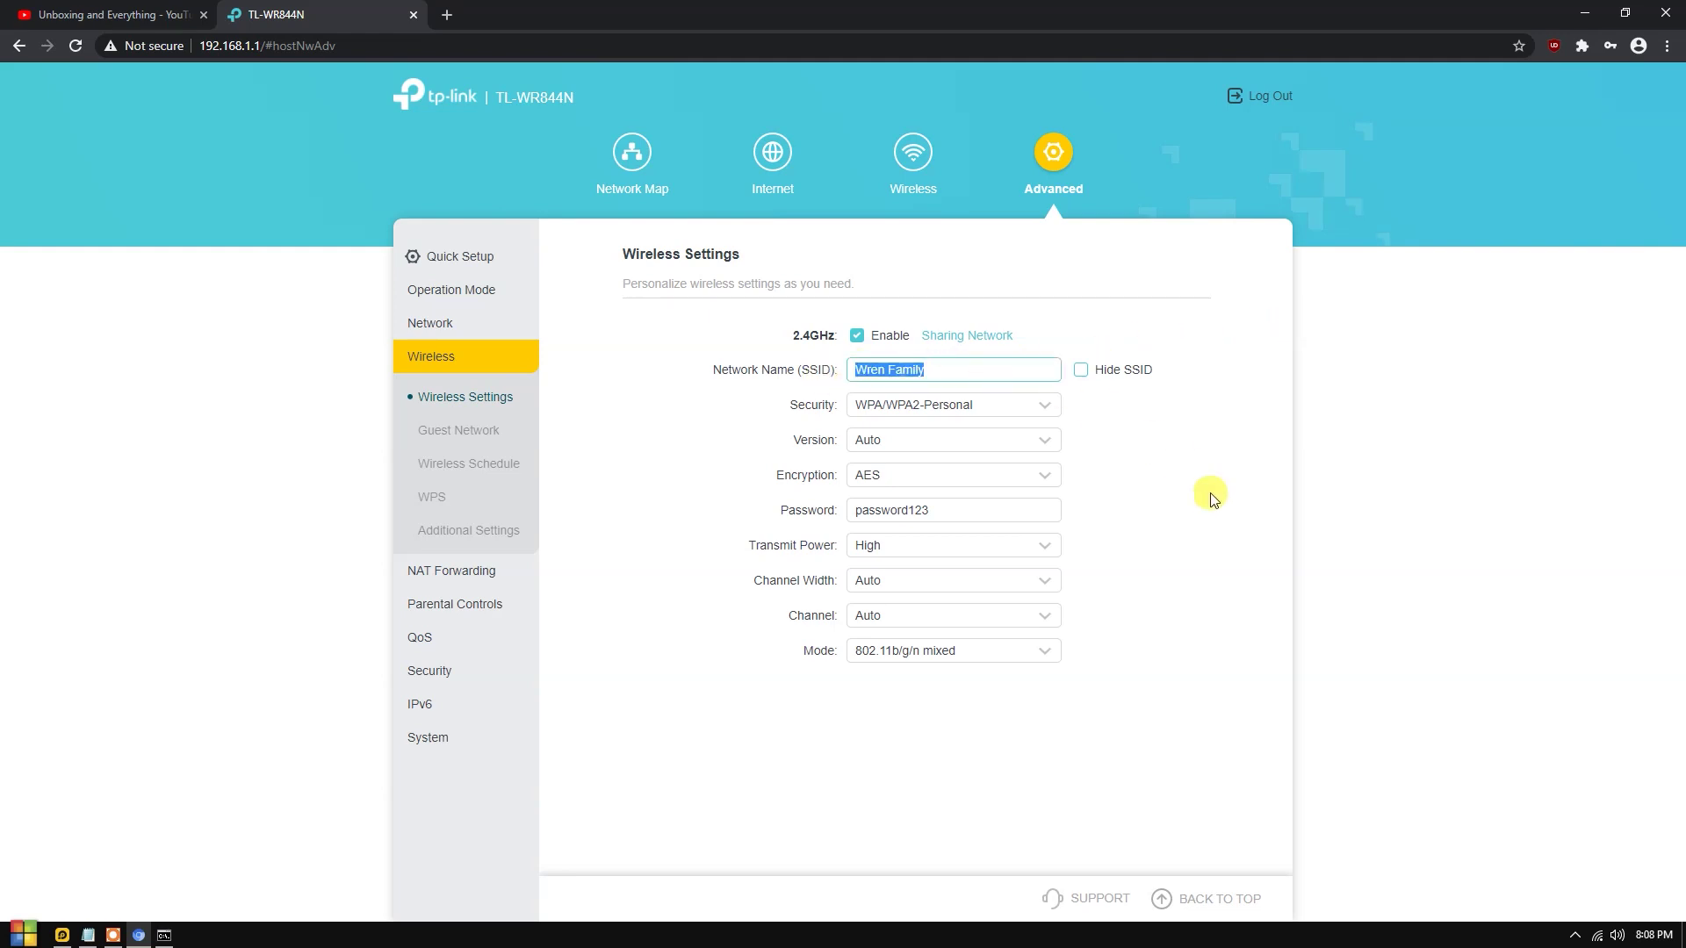
pyautogui.click(922, 376)
pyautogui.doubleClick(883, 372)
pyautogui.write('dela cruz')
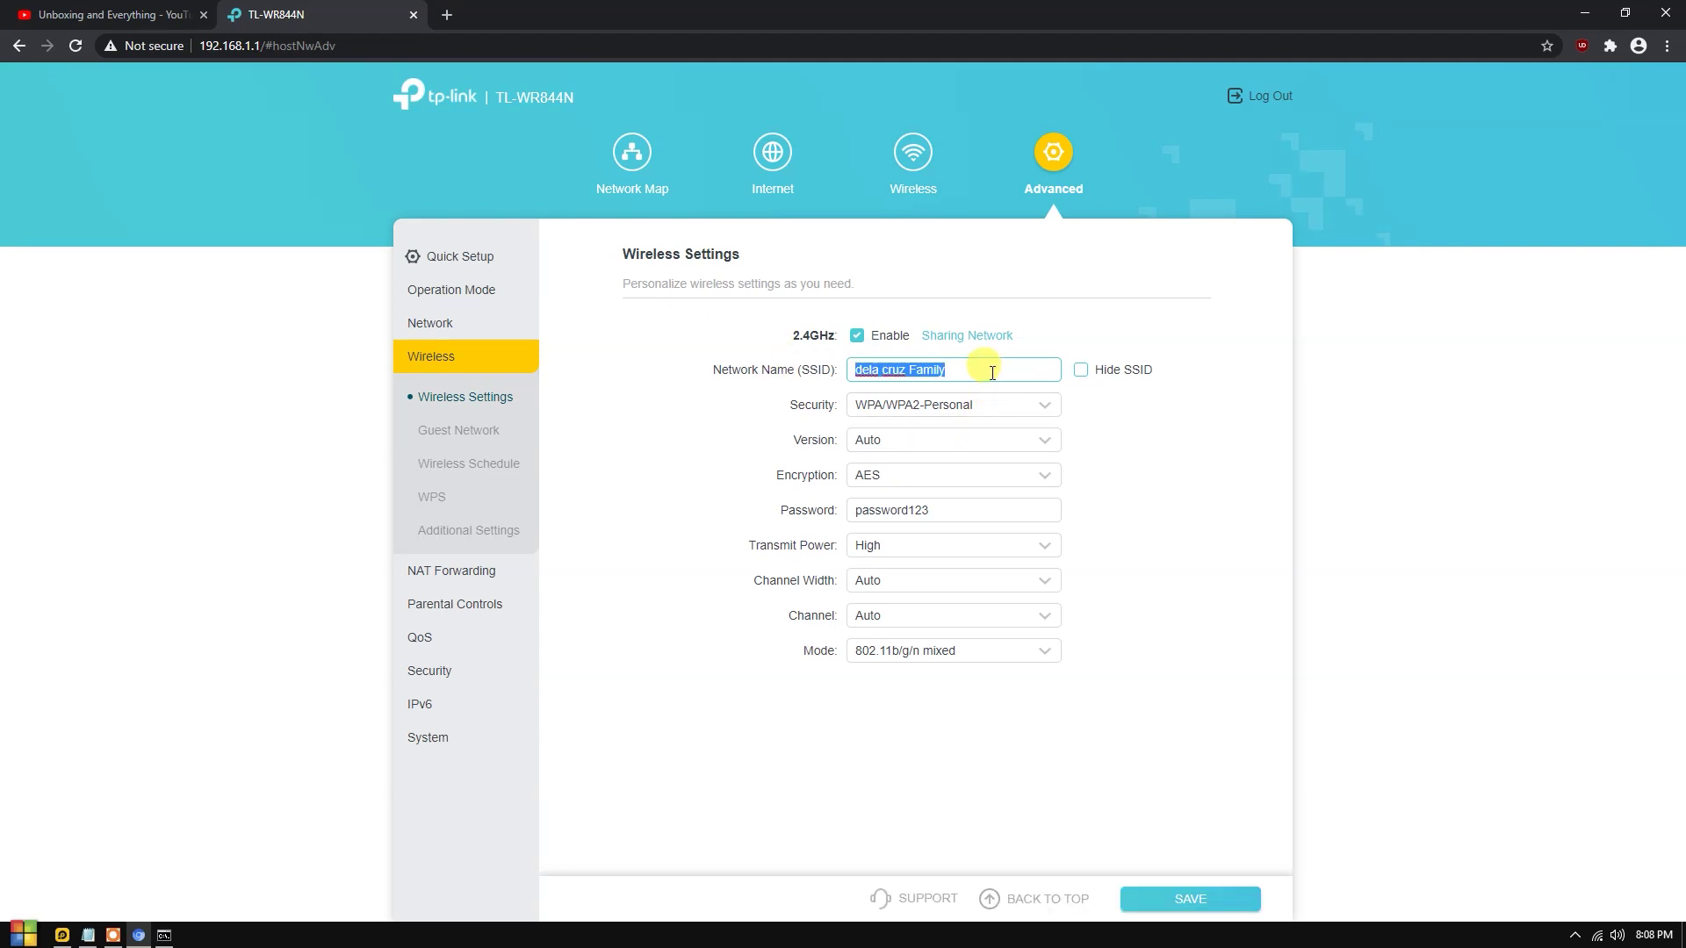
pyautogui.hotkey('ctrl', 'z')
# Keep WPA/WPA2-Personal security with Auto version and the current Wi-Fi password.
pyautogui.click(957, 404)
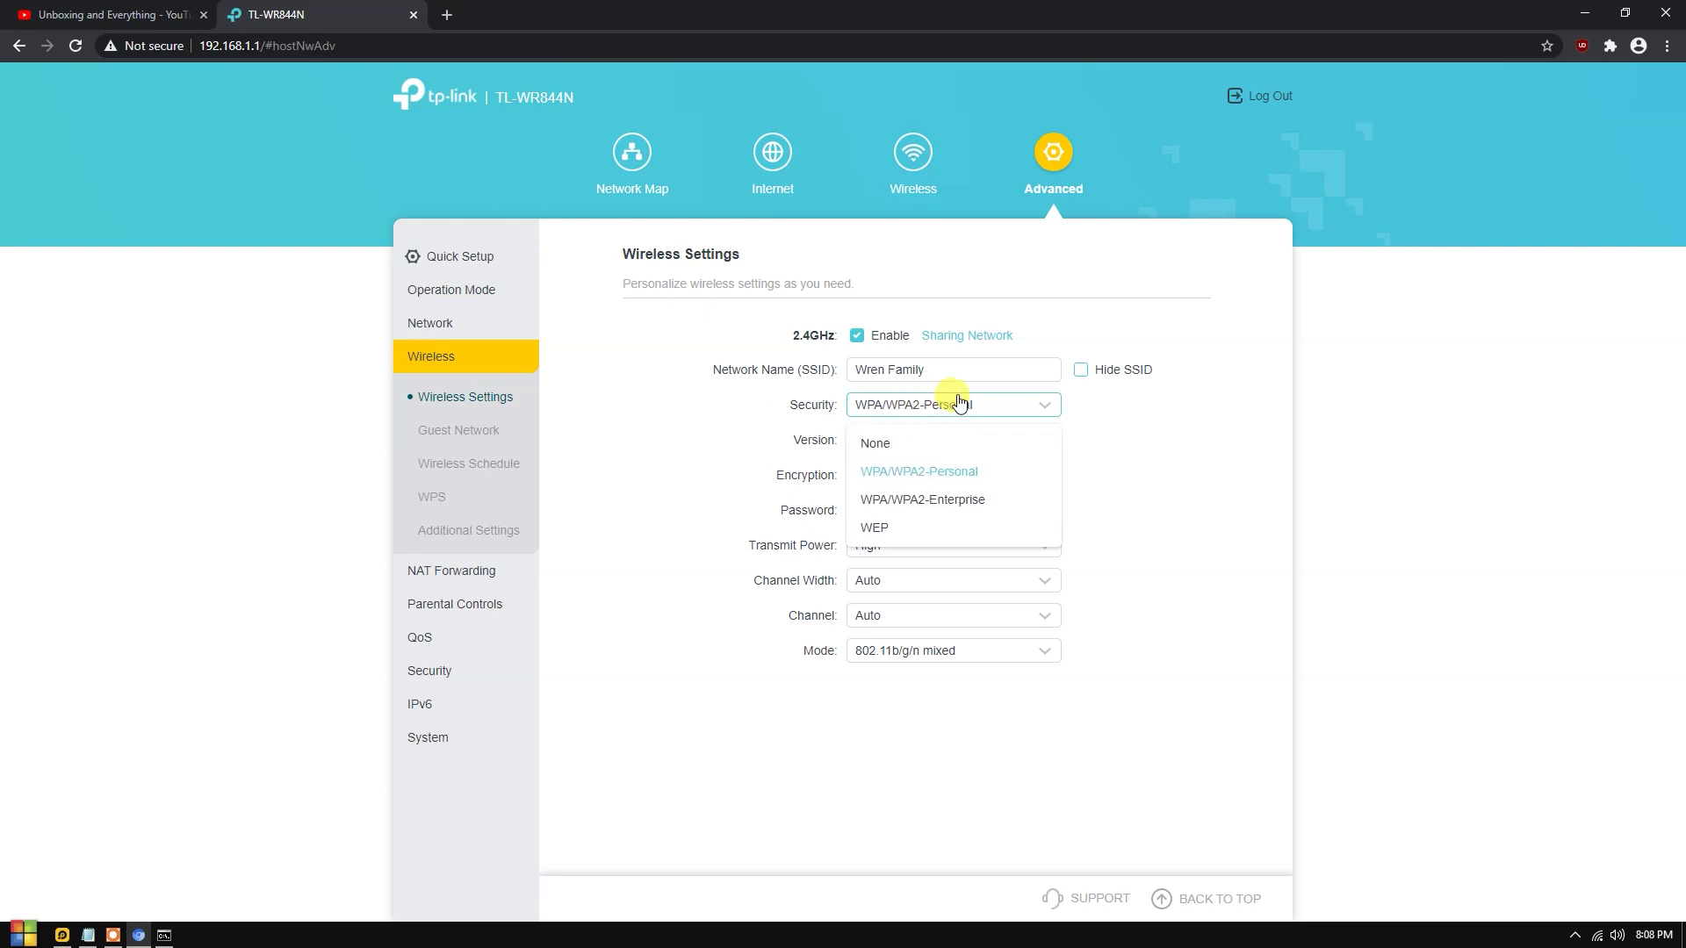
pyautogui.click(973, 477)
pyautogui.click(882, 451)
pyautogui.click(871, 477)
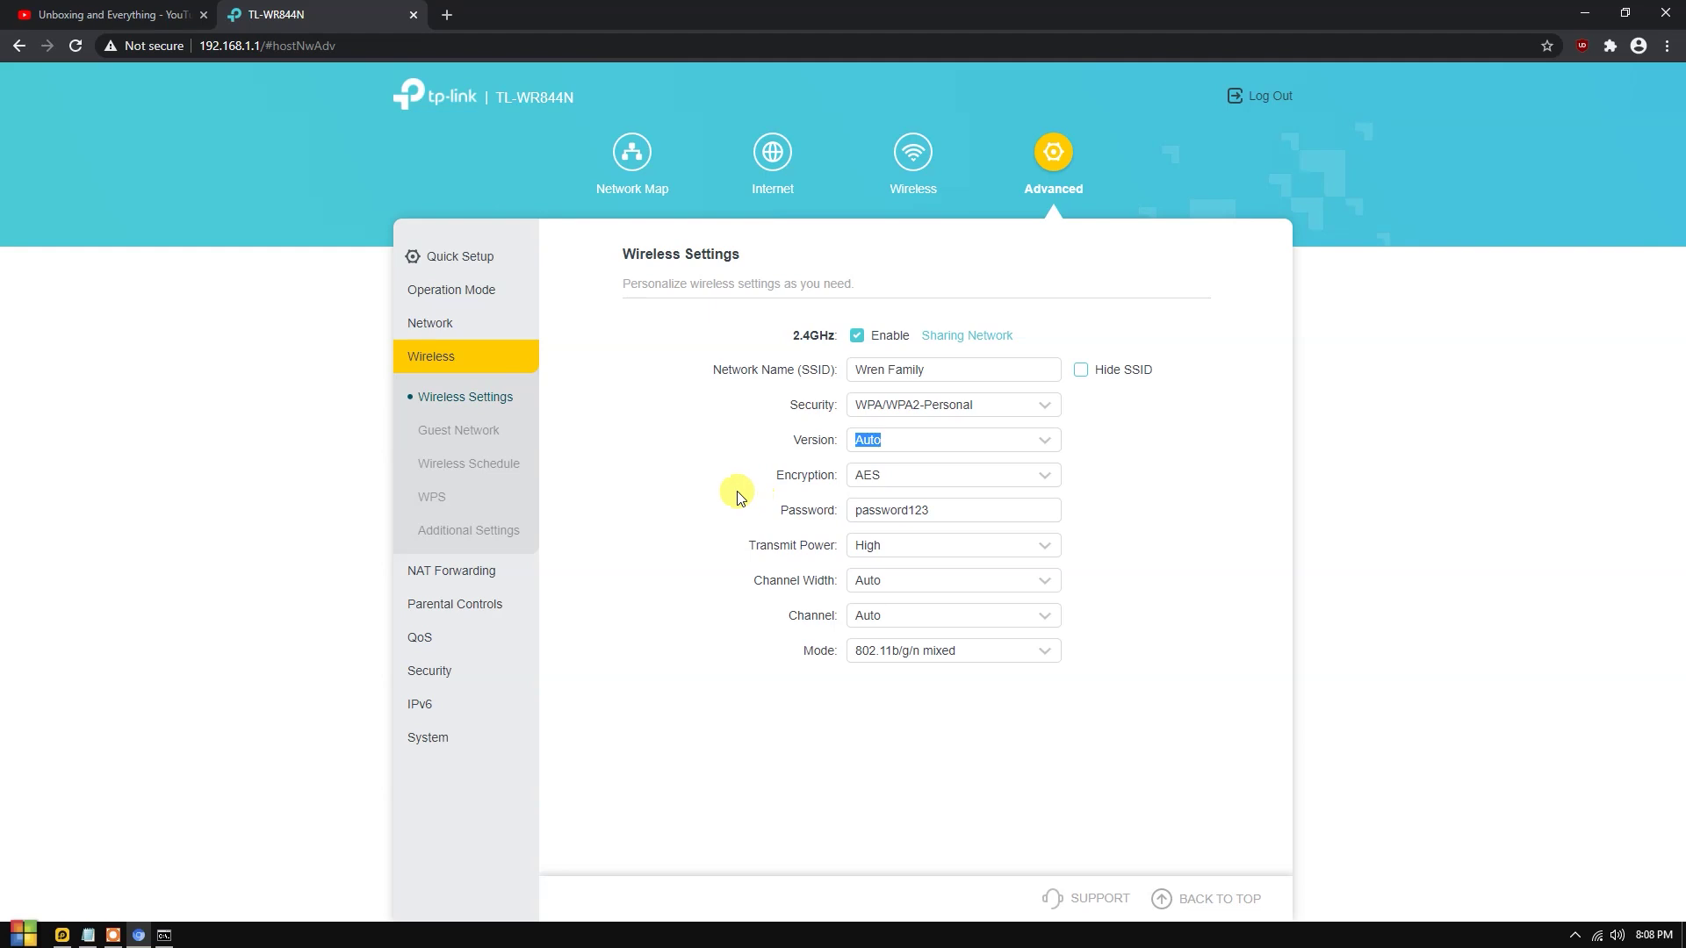
pyautogui.moveTo(947, 512); pyautogui.dragTo(776, 527)
pyautogui.click(1185, 549)
# Leave the channel on Auto and transmit power at High, then go to Parental Controls.
pyautogui.click(913, 619)
pyautogui.scroll(-3, 966, 713)
pyautogui.scroll(3, 940, 729)
pyautogui.scroll(-1, 944, 738)
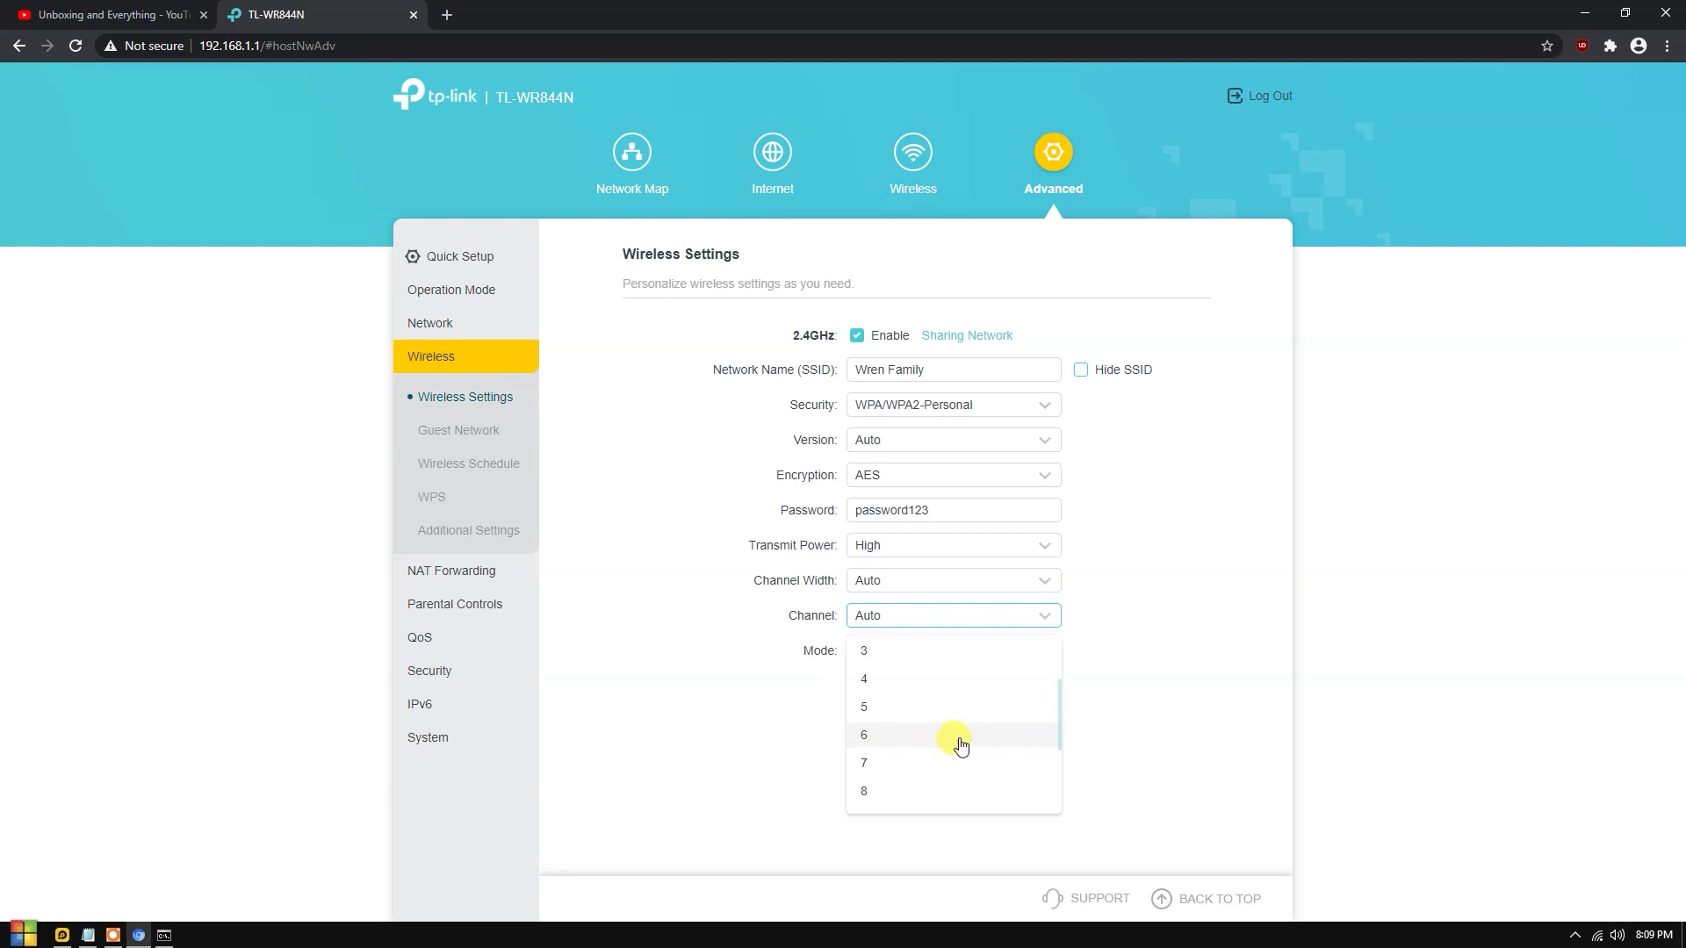
pyautogui.scroll(1, 944, 721)
pyautogui.click(904, 660)
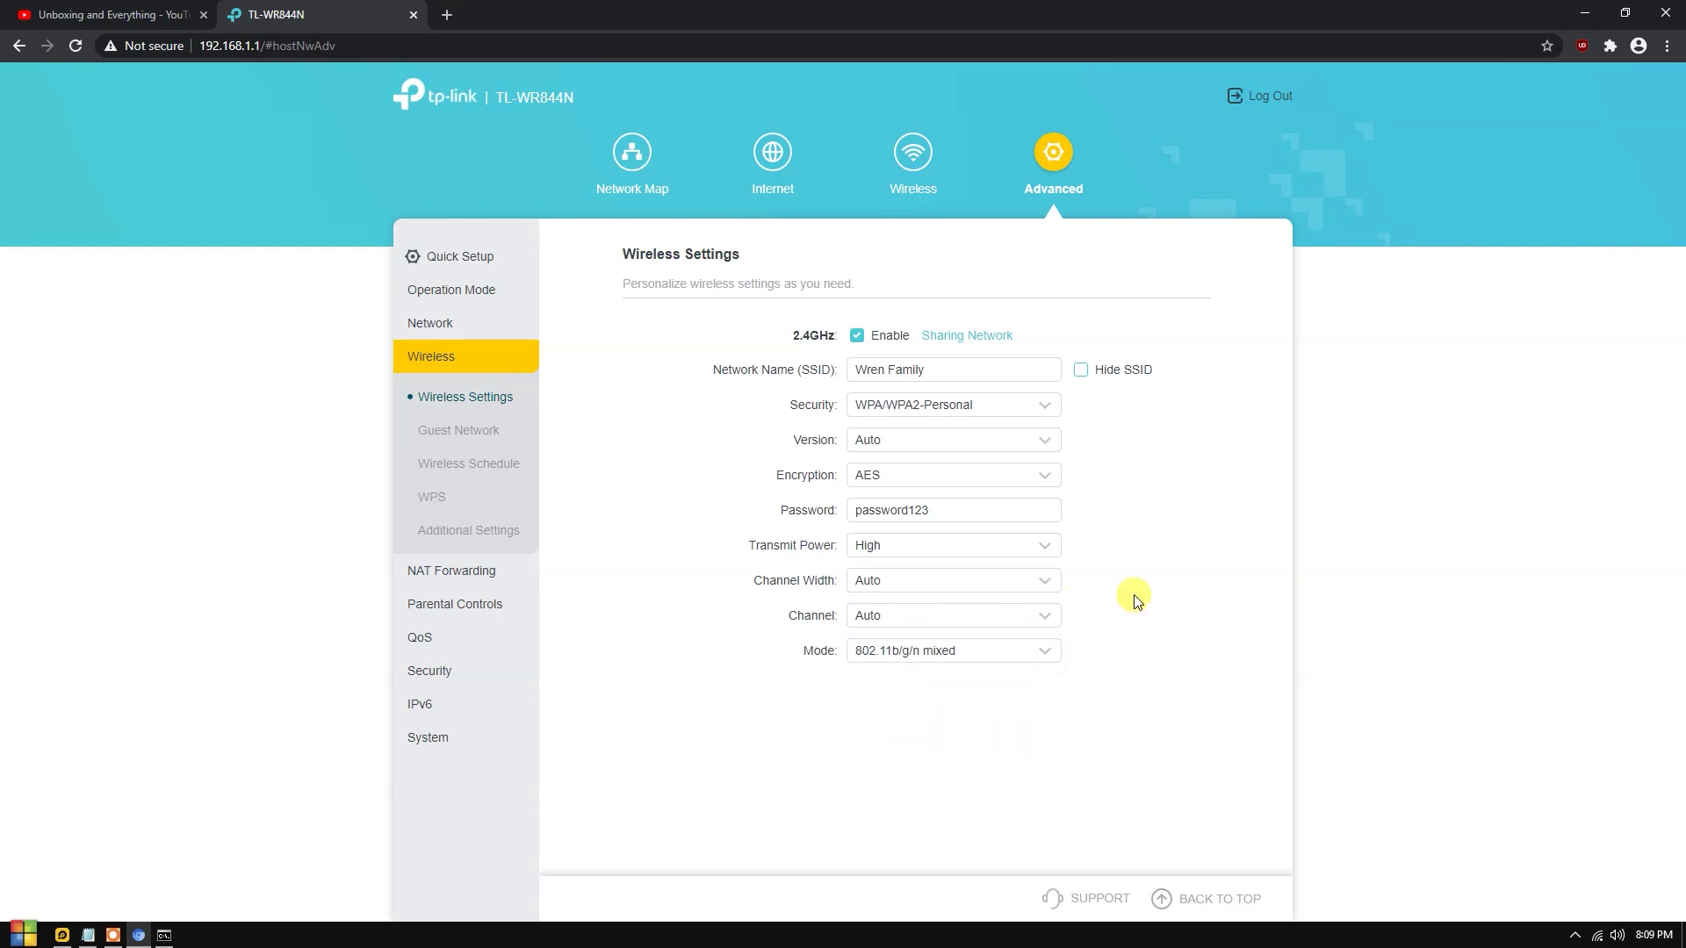
pyautogui.click(889, 545)
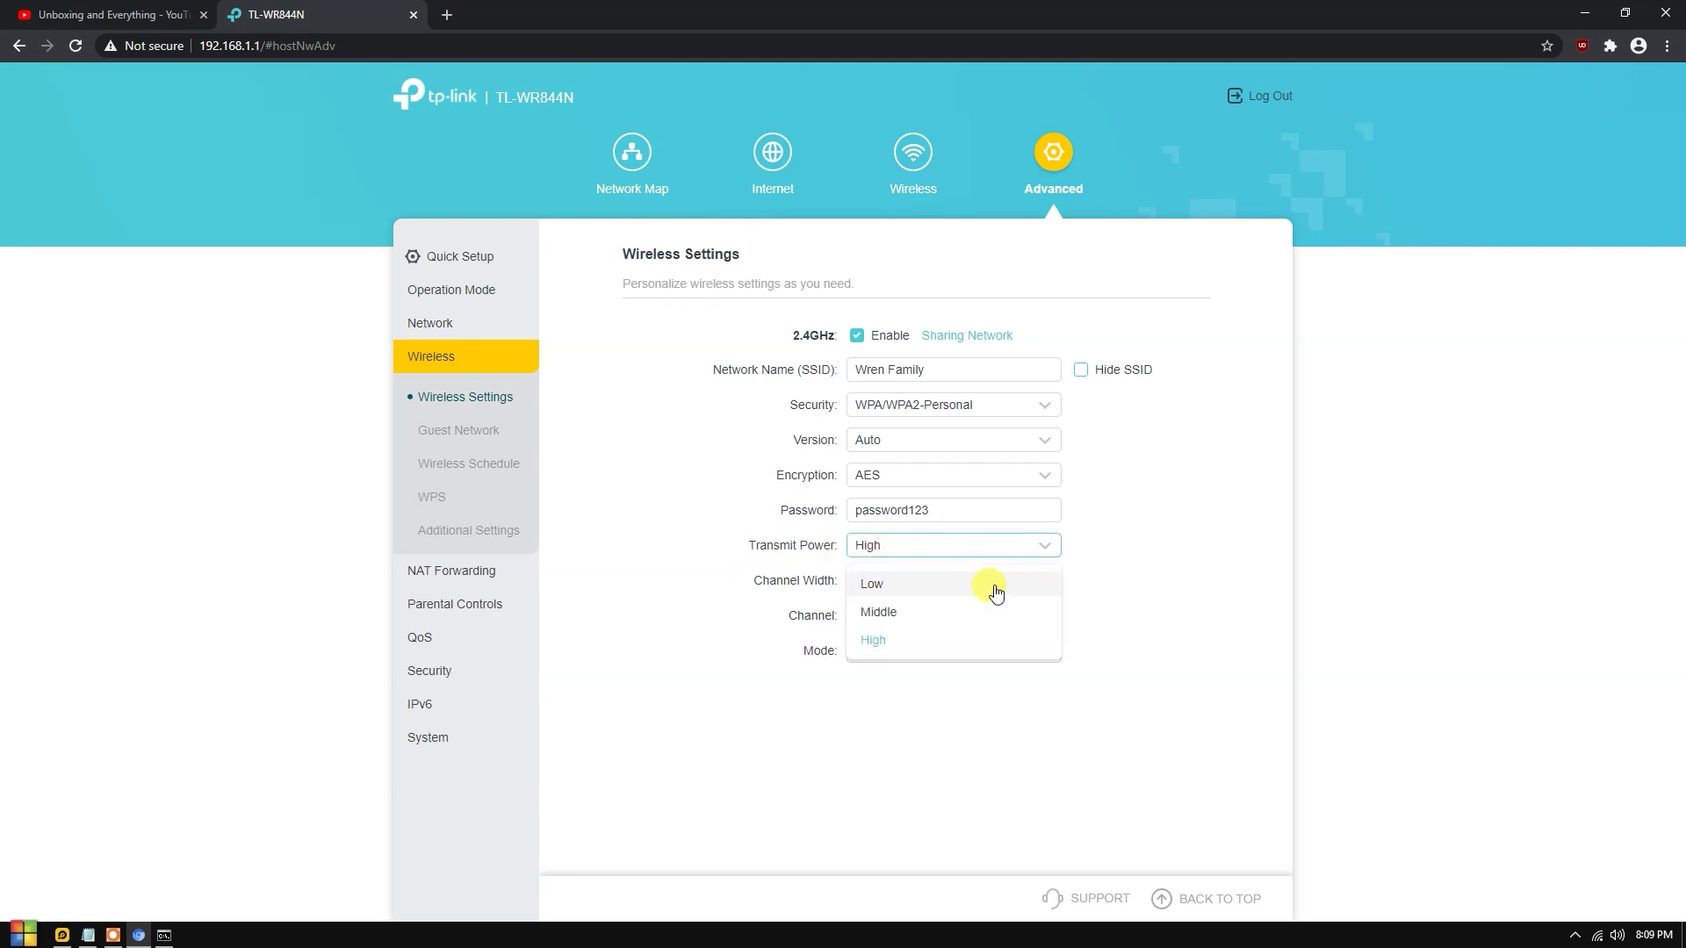
pyautogui.click(872, 640)
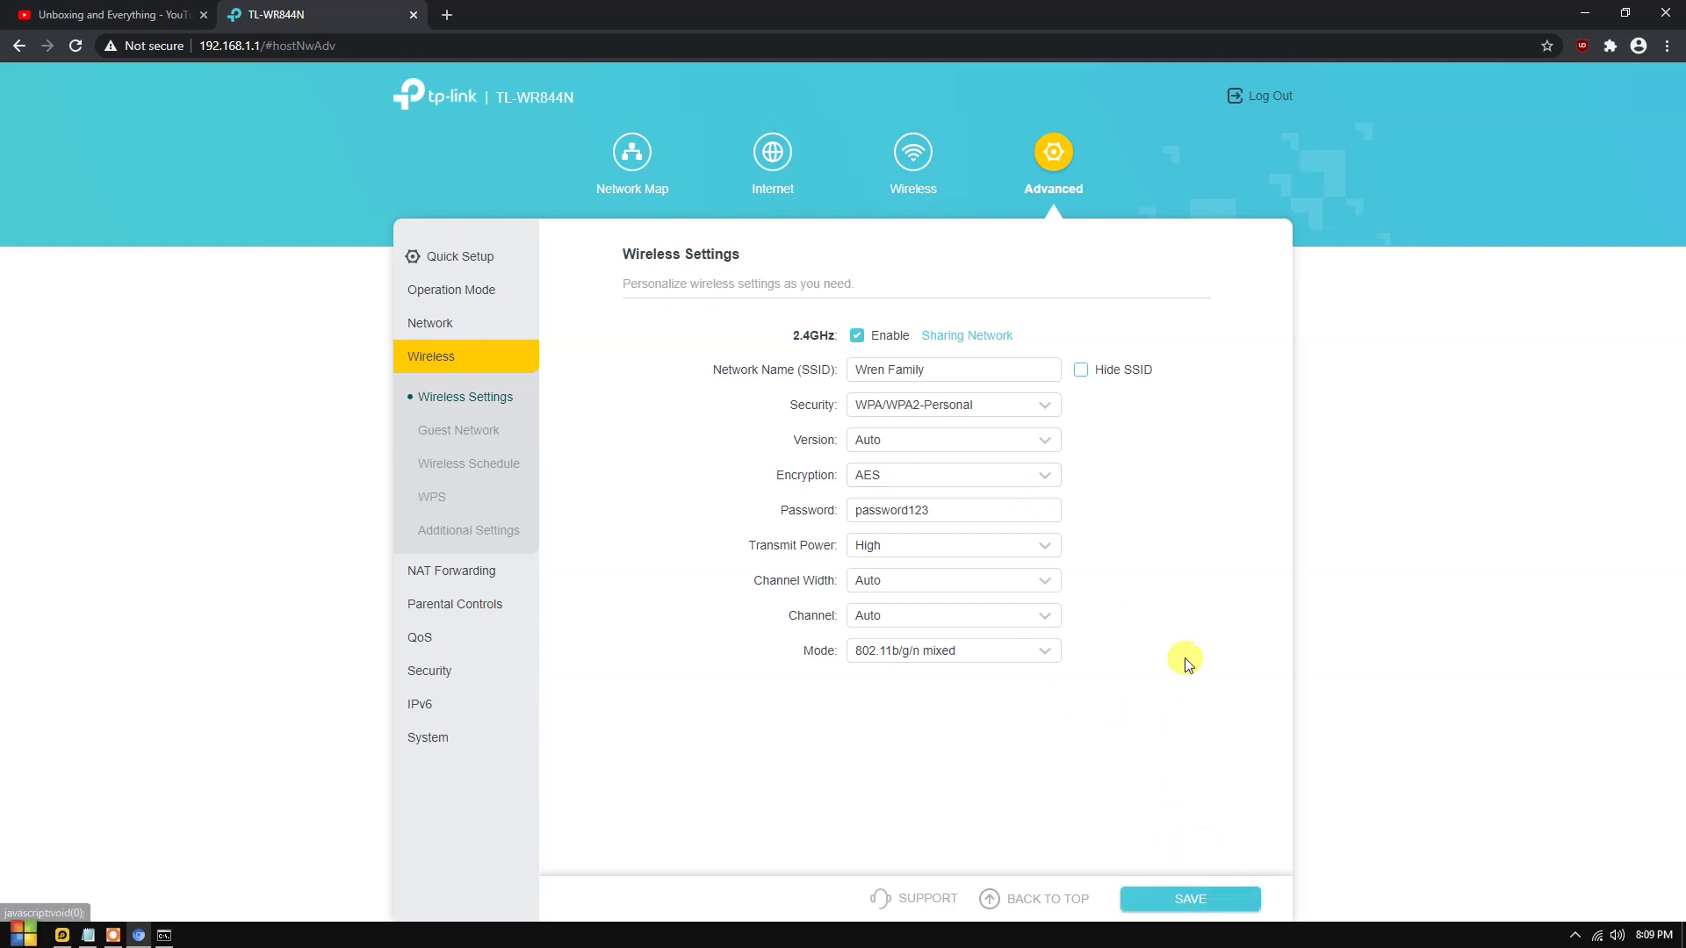
pyautogui.click(486, 569)
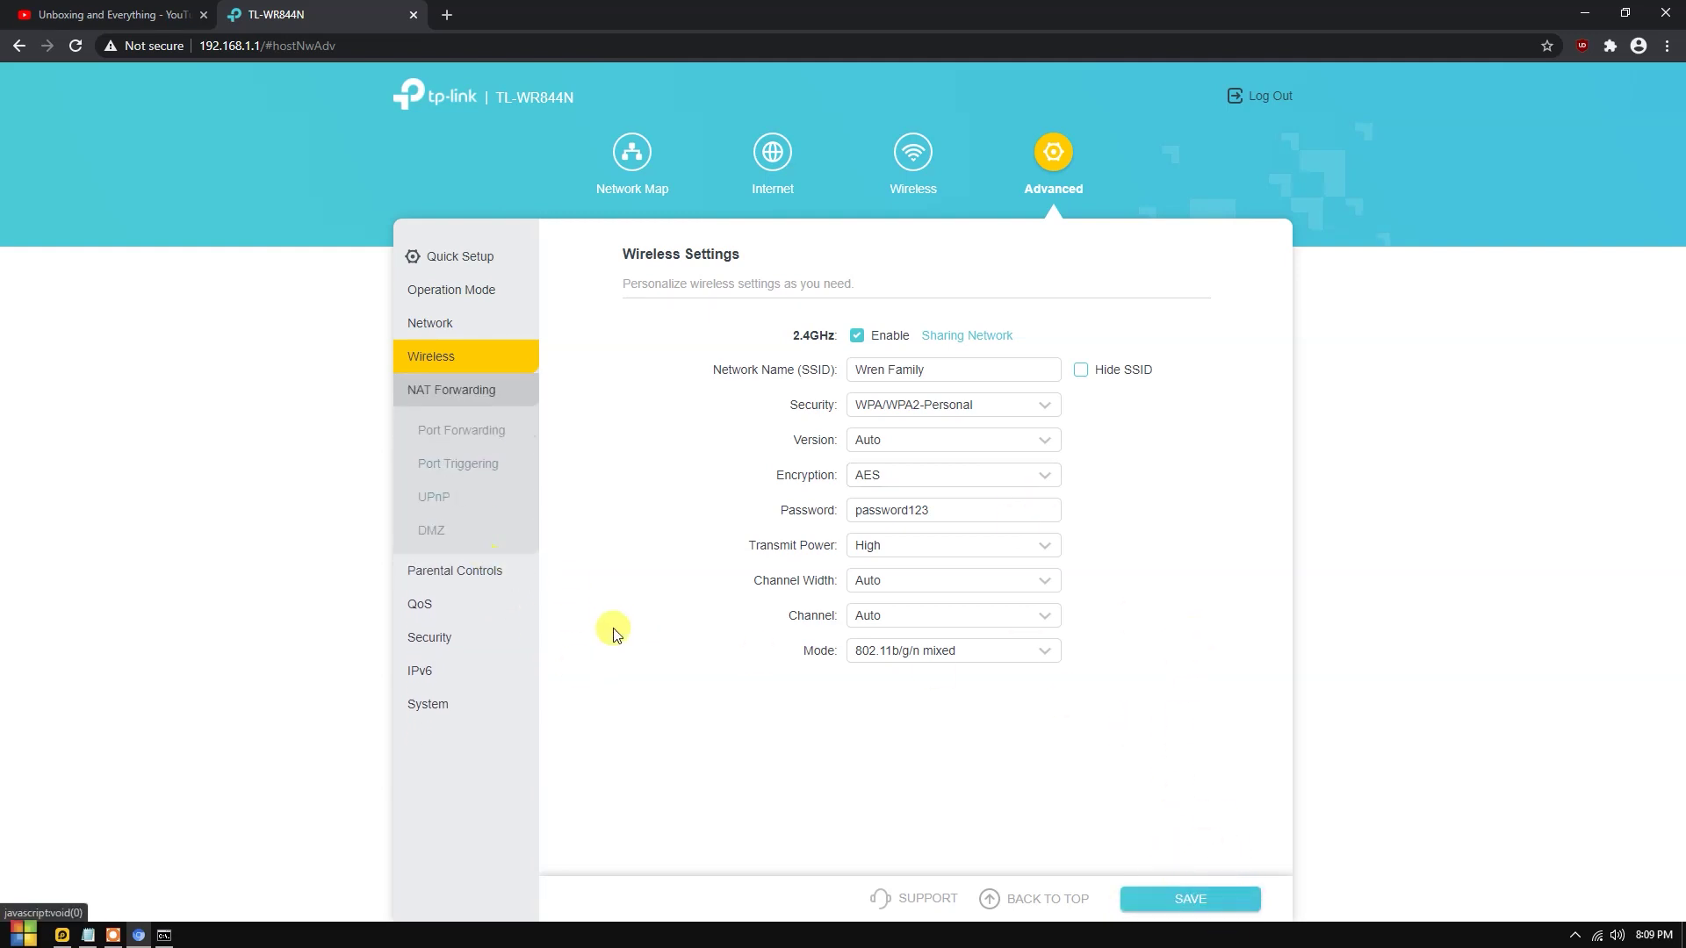
pyautogui.click(480, 572)
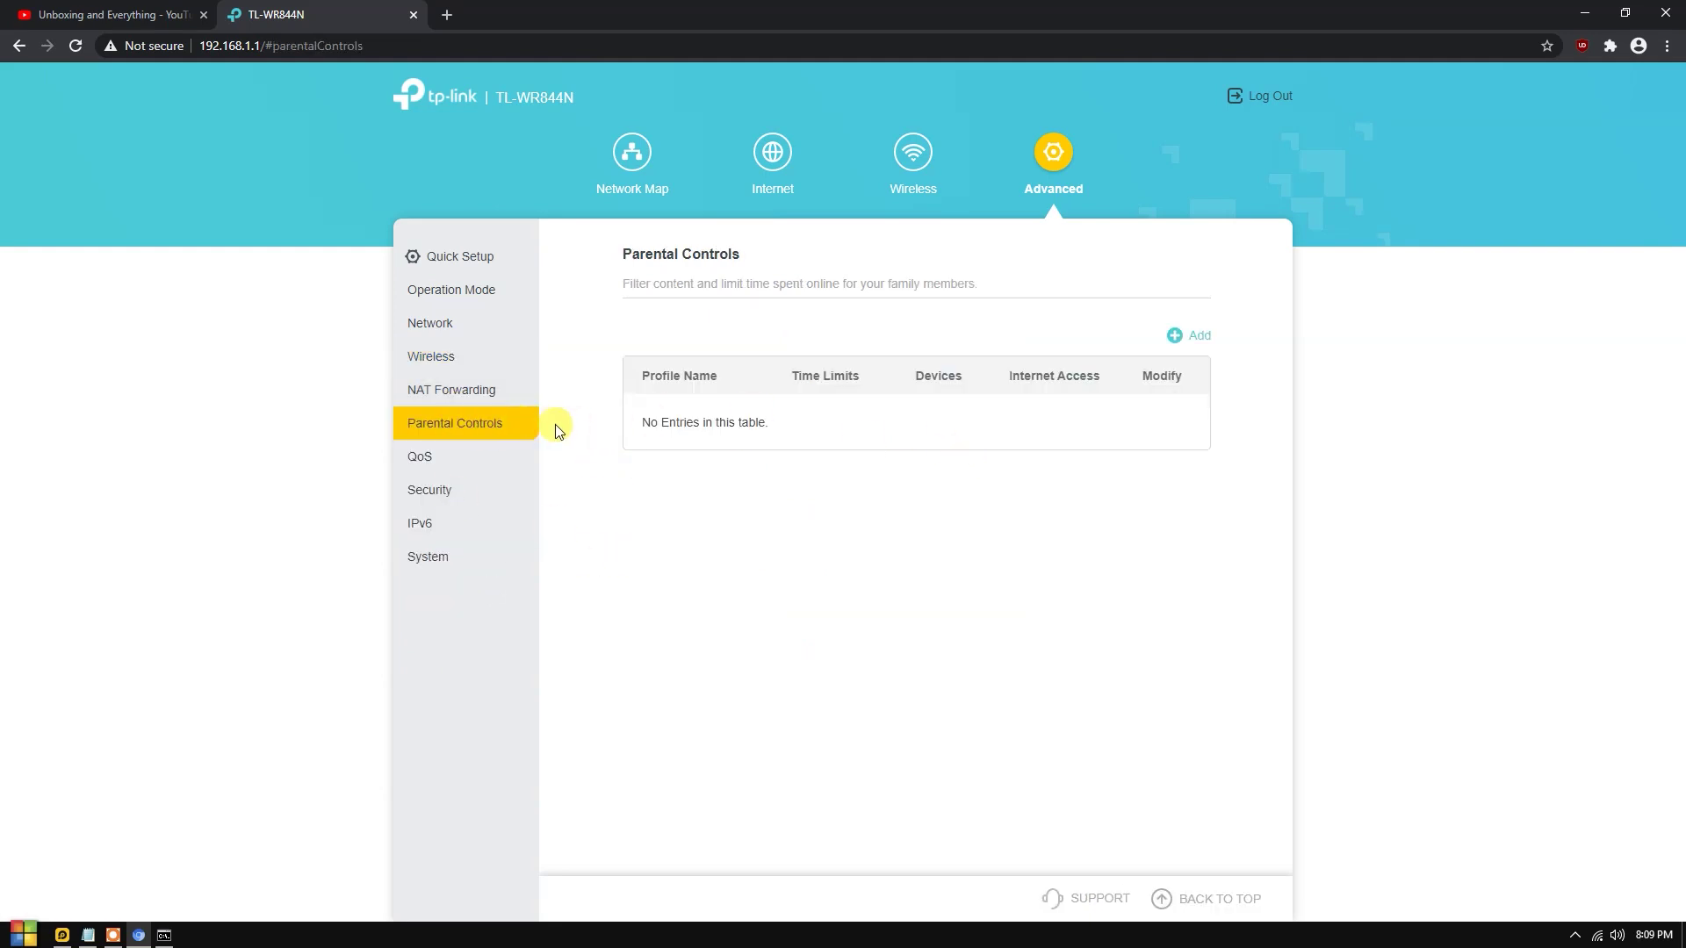
# Create a new parental-control profile named with the family member's name.
pyautogui.click(1184, 340)
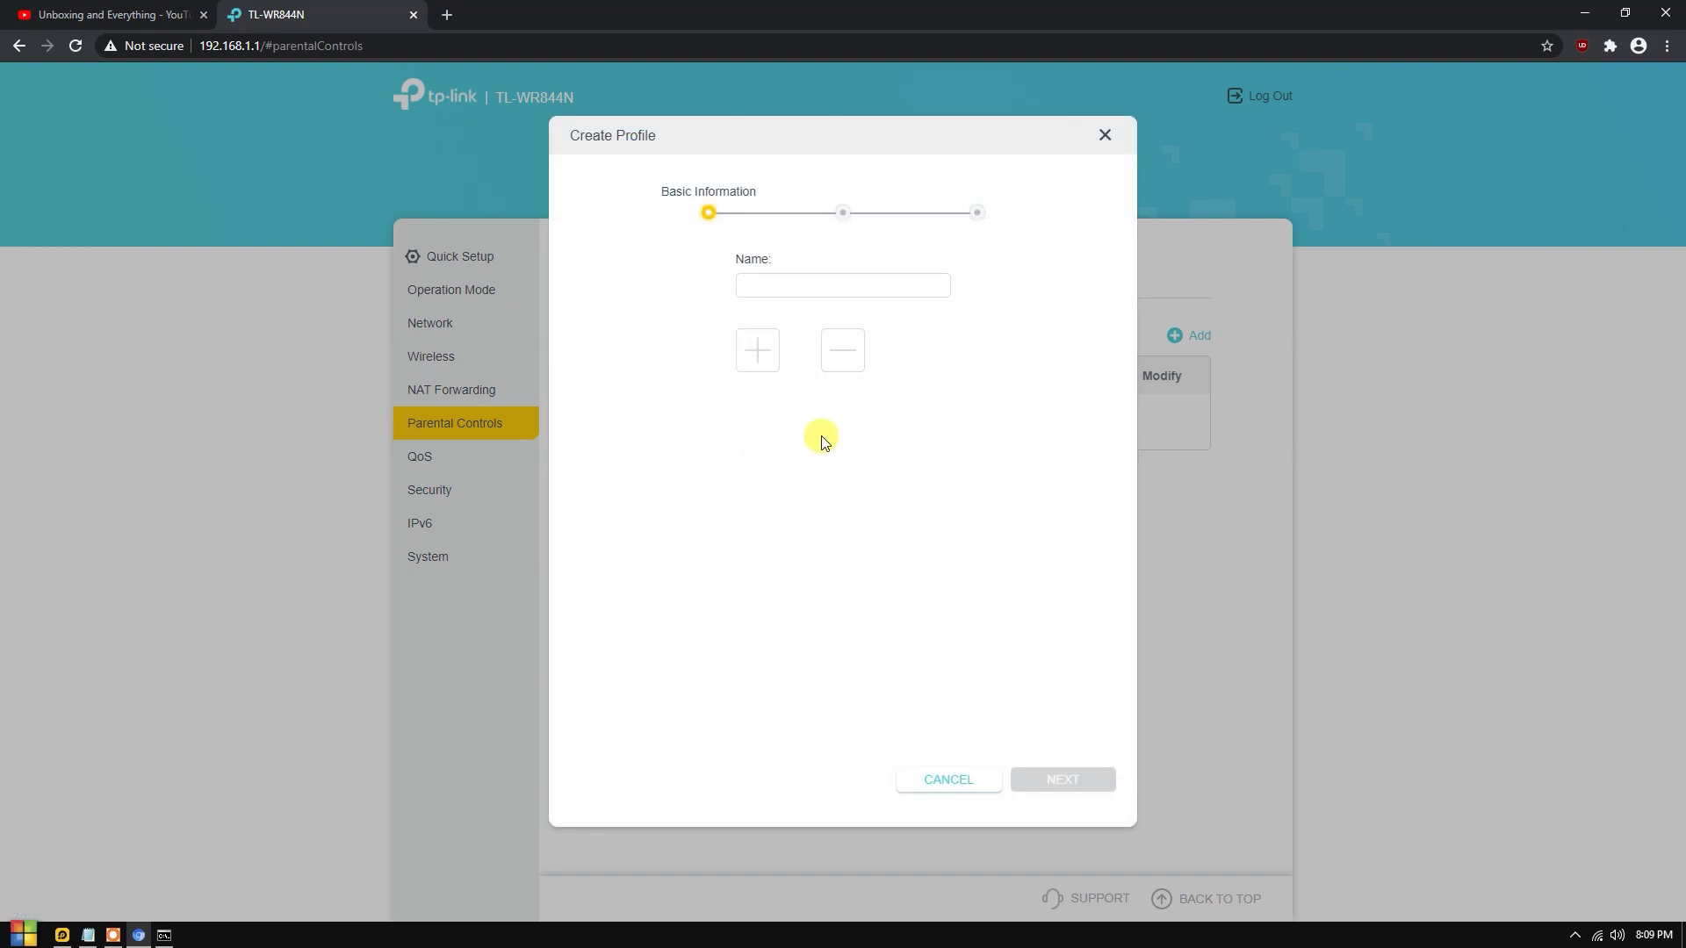
pyautogui.click(763, 288)
pyautogui.write('WREN')
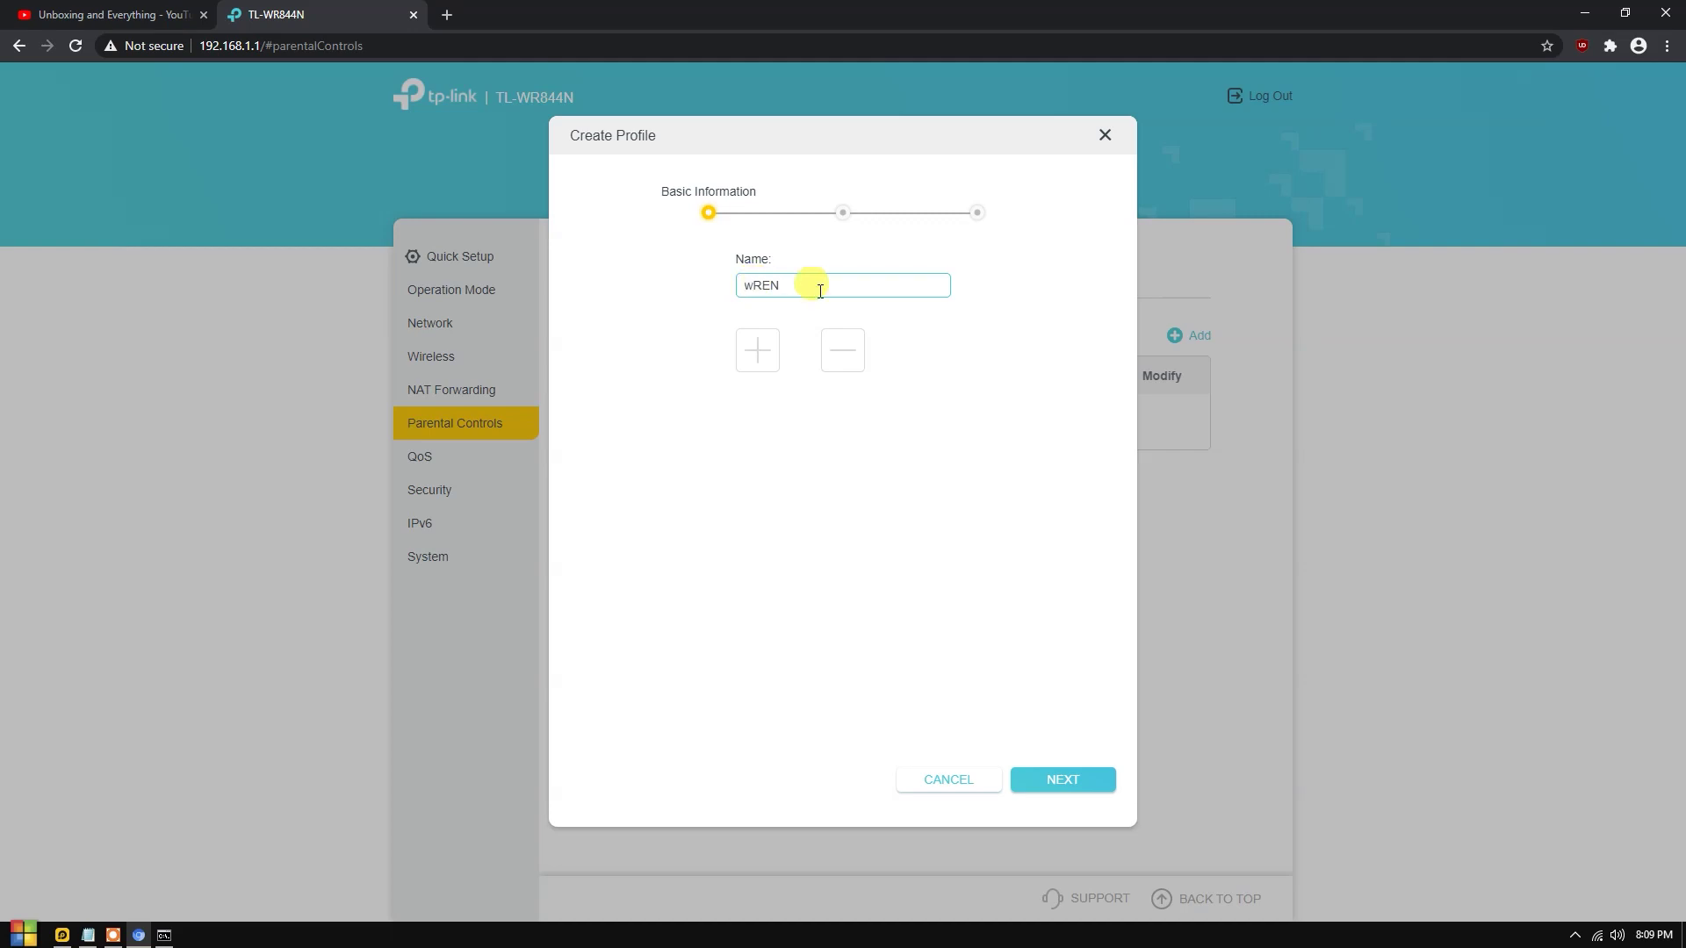
pyautogui.moveTo(760, 286); pyautogui.dragTo(708, 278)
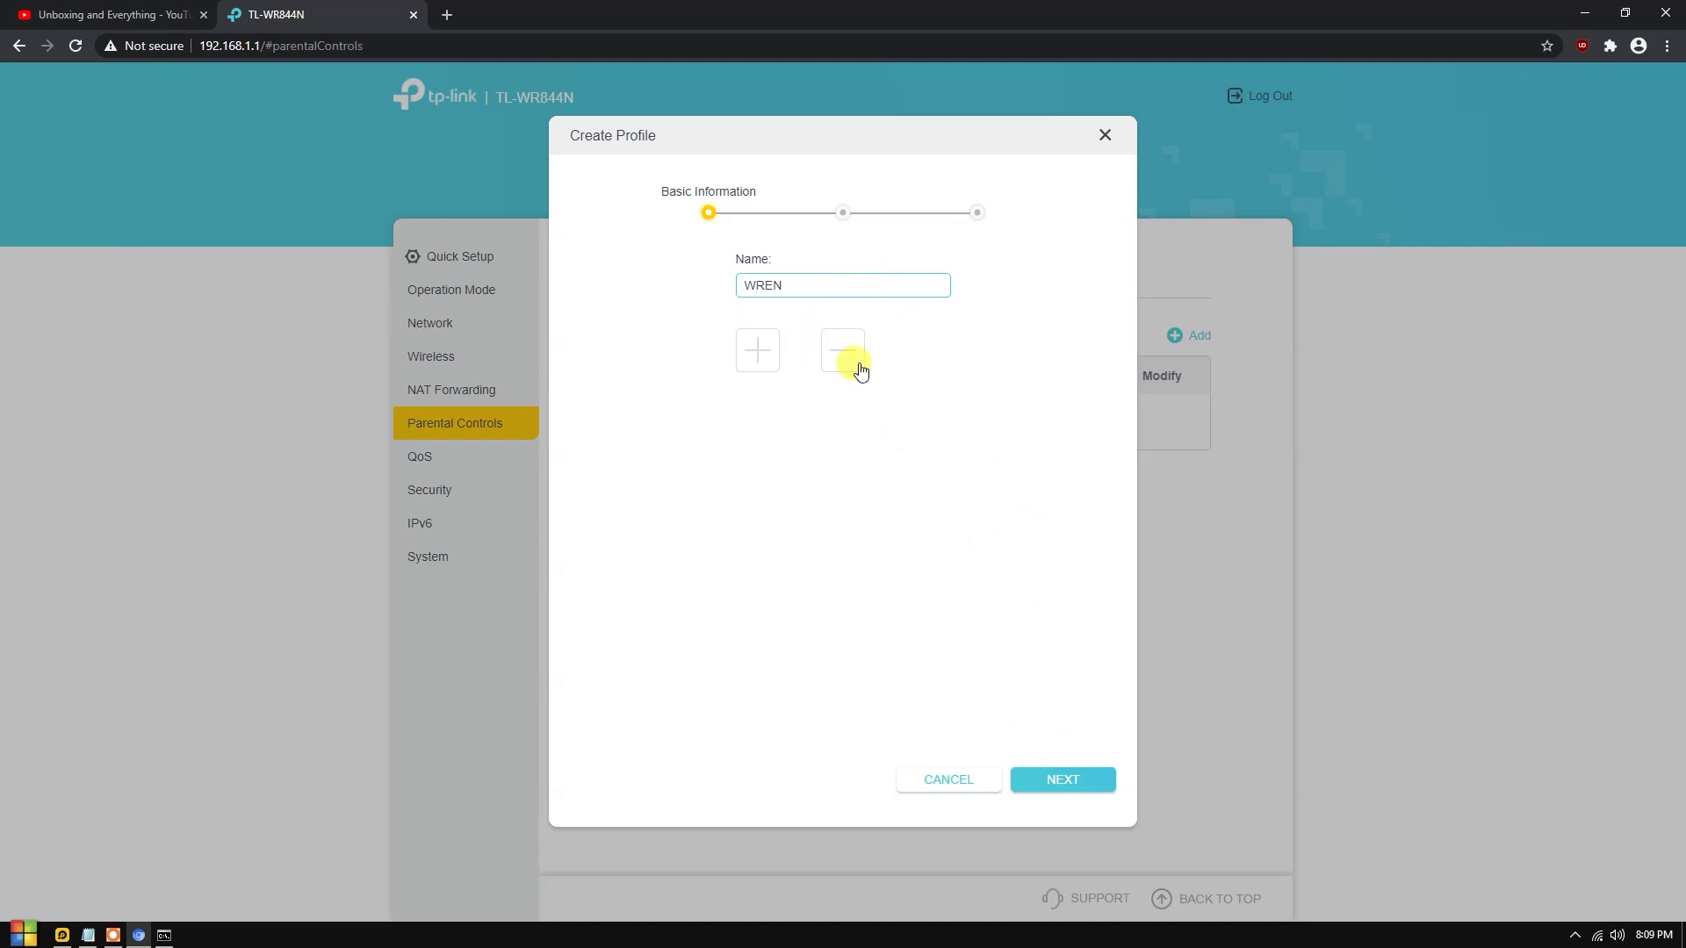
pyautogui.moveTo(795, 283); pyautogui.dragTo(740, 262)
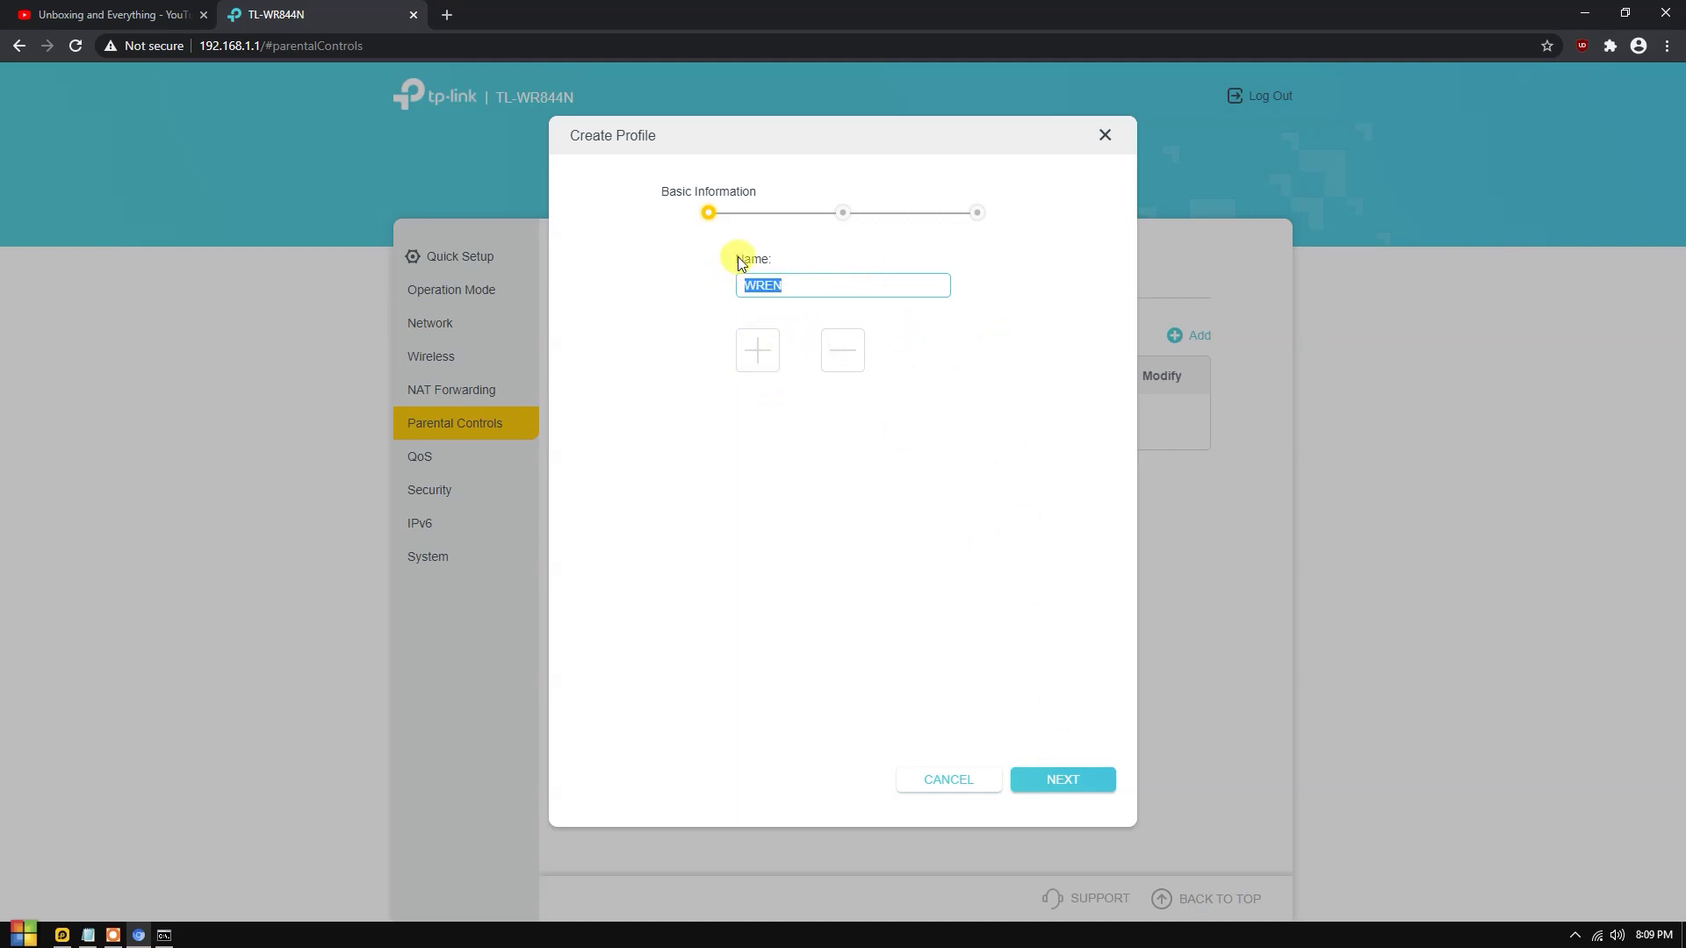
# Add the computer DESKTOP-8HUQJVA to the profile and continue to Blocked Content.
pyautogui.click(754, 372)
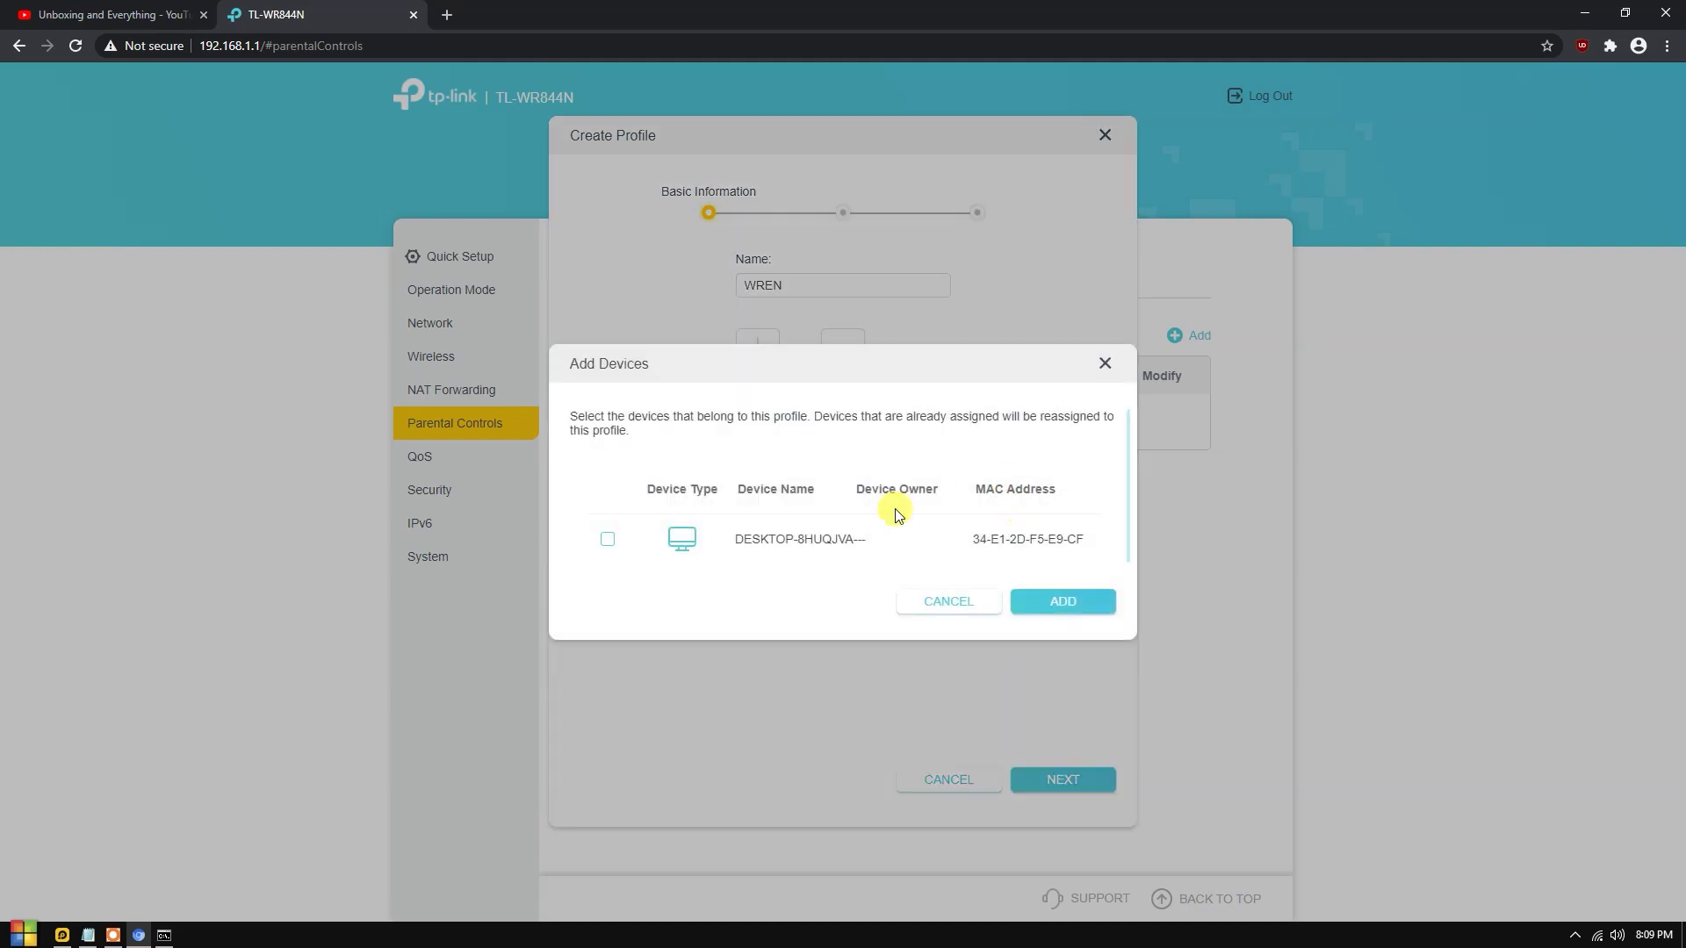
pyautogui.scroll(-1, 1080, 553)
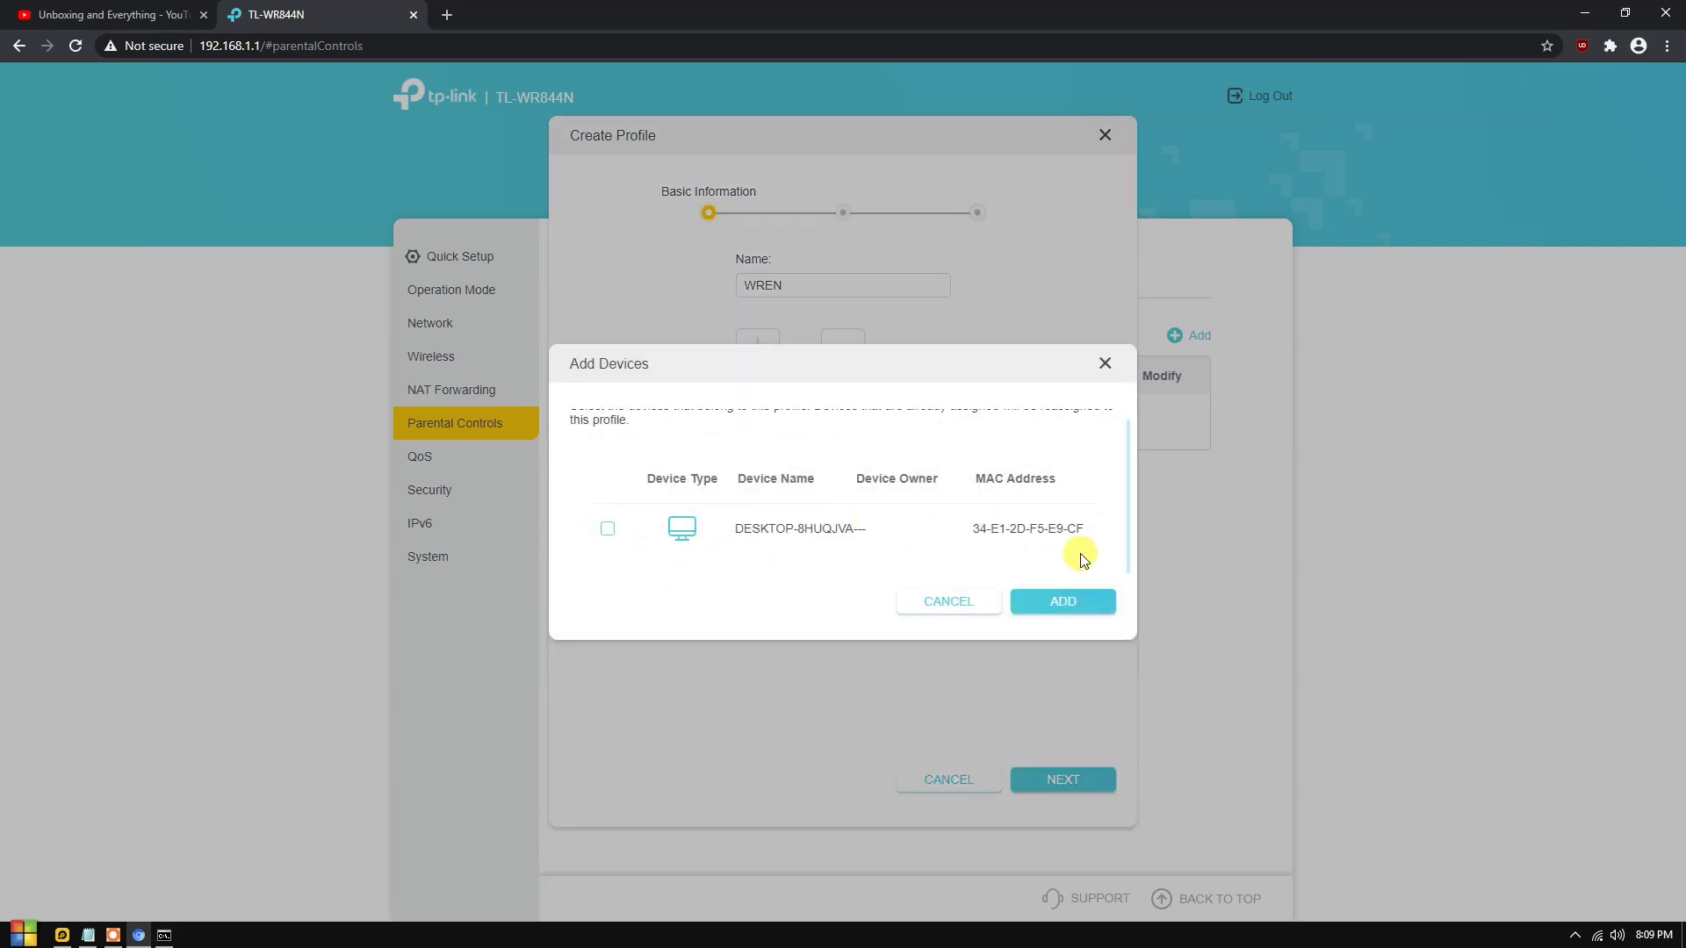
pyautogui.click(607, 528)
pyautogui.click(1068, 604)
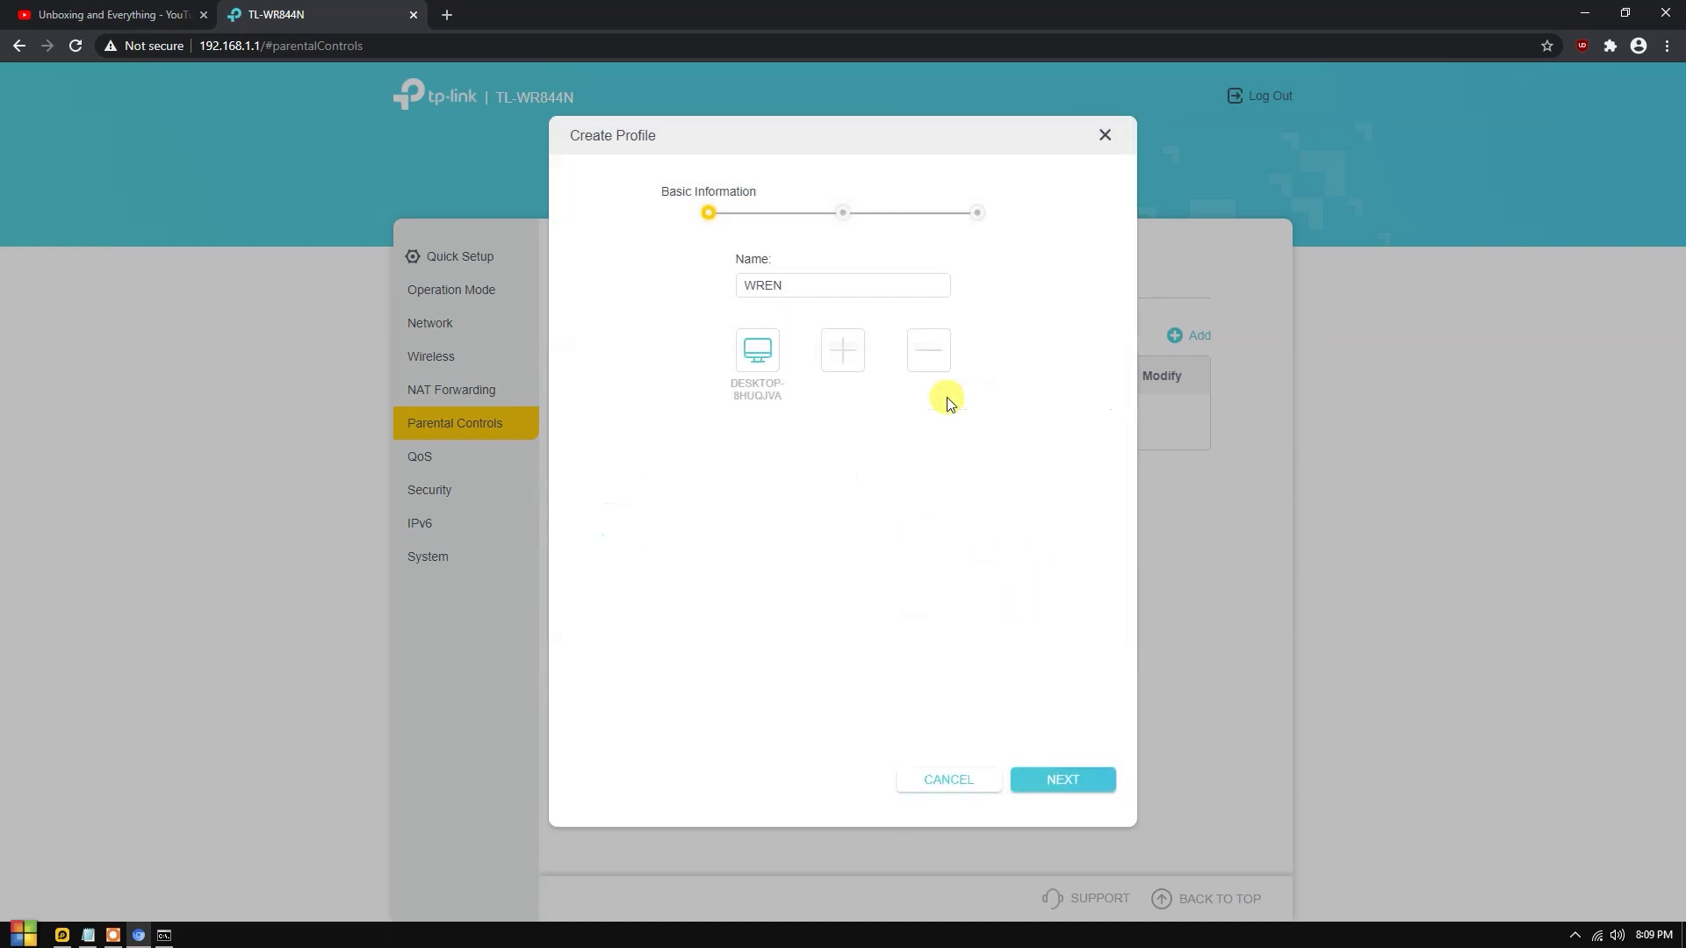
pyautogui.click(1029, 772)
# Read the Blocked Content keyword description and focus the keyword entry.
pyautogui.click(715, 353)
pyautogui.click(644, 274)
pyautogui.moveTo(650, 295); pyautogui.dragTo(905, 292)
pyautogui.click(906, 297)
pyautogui.moveTo(736, 291); pyautogui.dragTo(1004, 286)
pyautogui.click(866, 313)
pyautogui.click(750, 337)
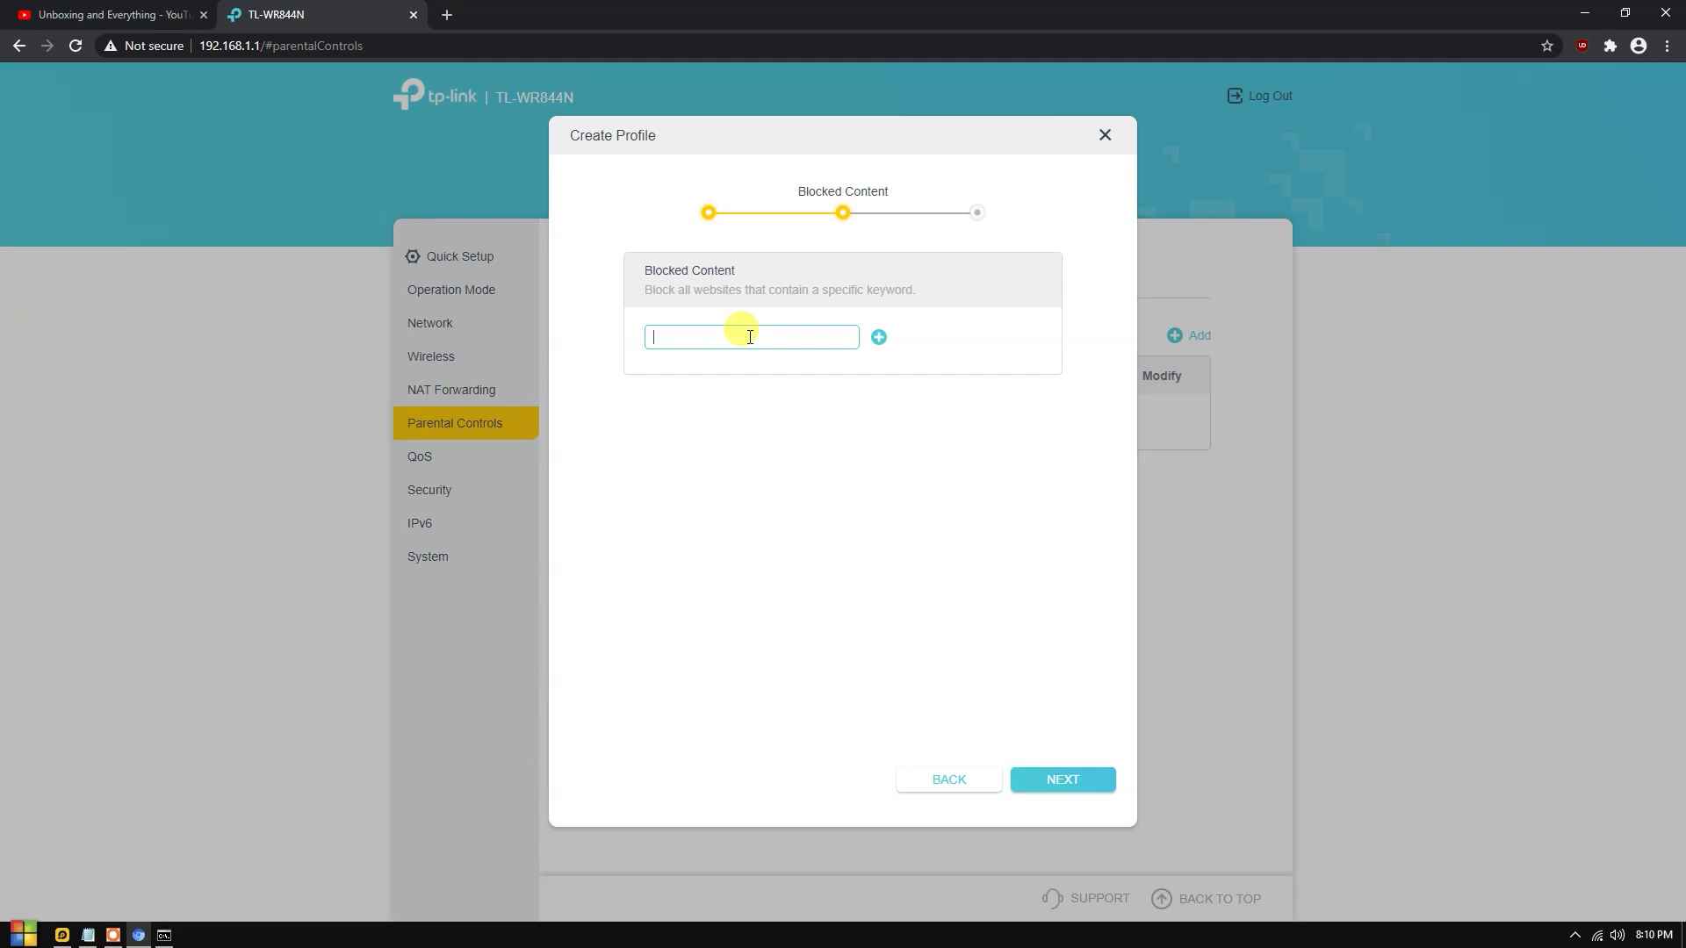
# Block the keywords YOUTUBE.COM and facebook.com and continue to Time Controls.
pyautogui.rightClick(750, 337)
pyautogui.click(696, 334)
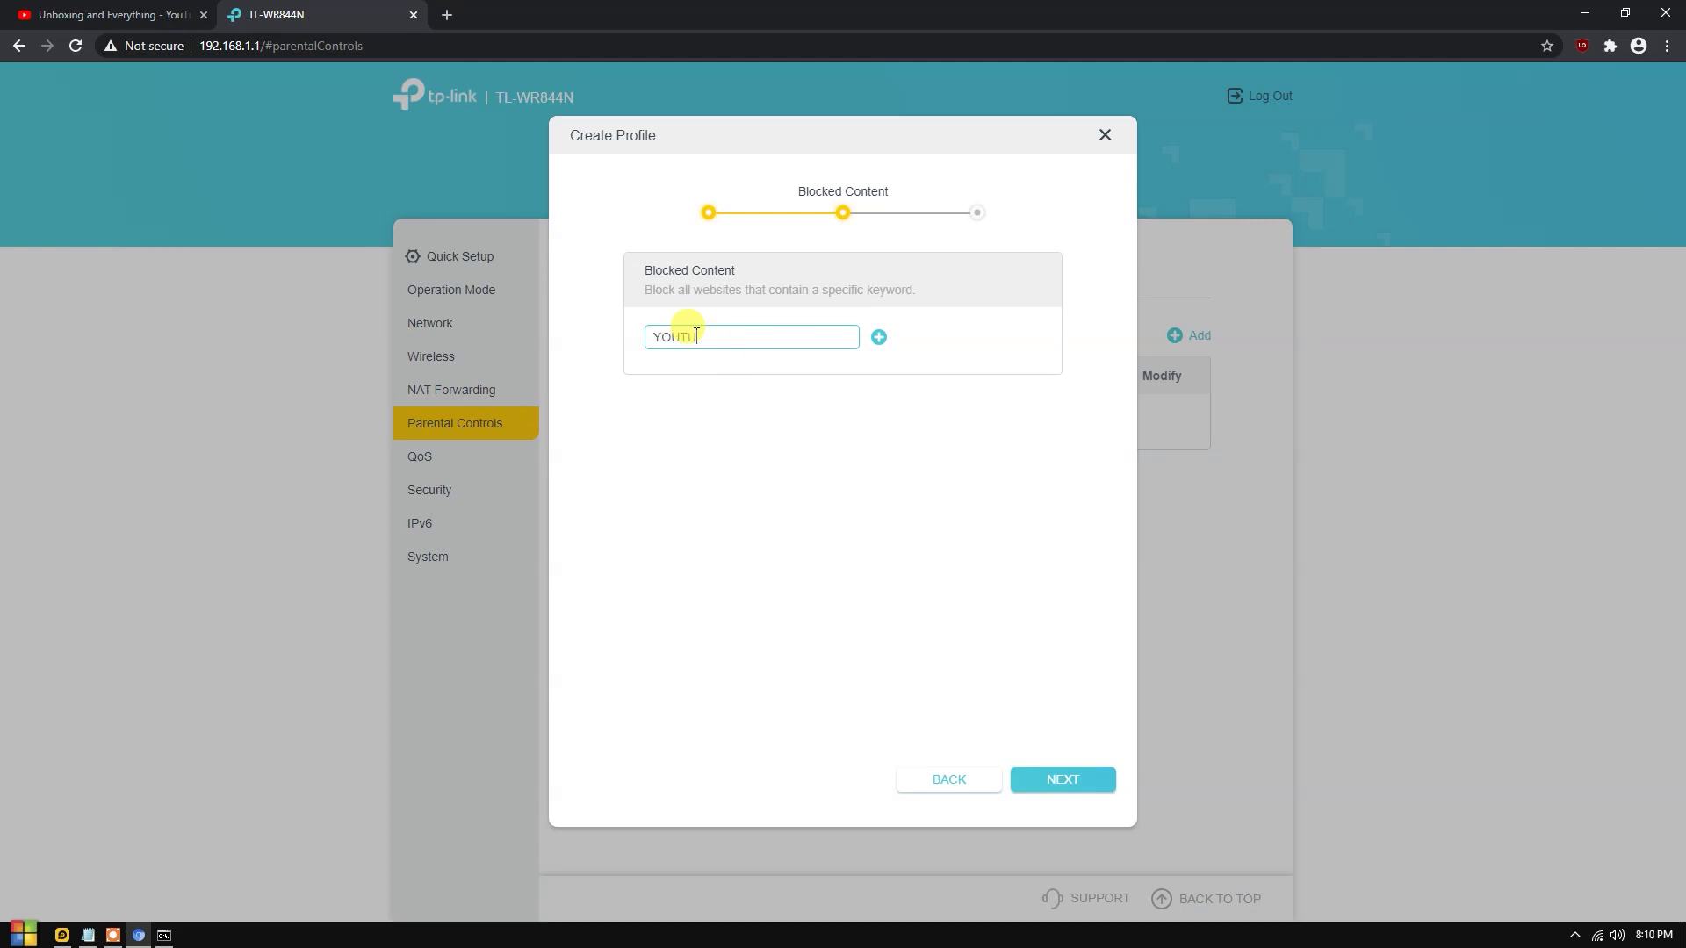
pyautogui.click(878, 339)
pyautogui.click(718, 335)
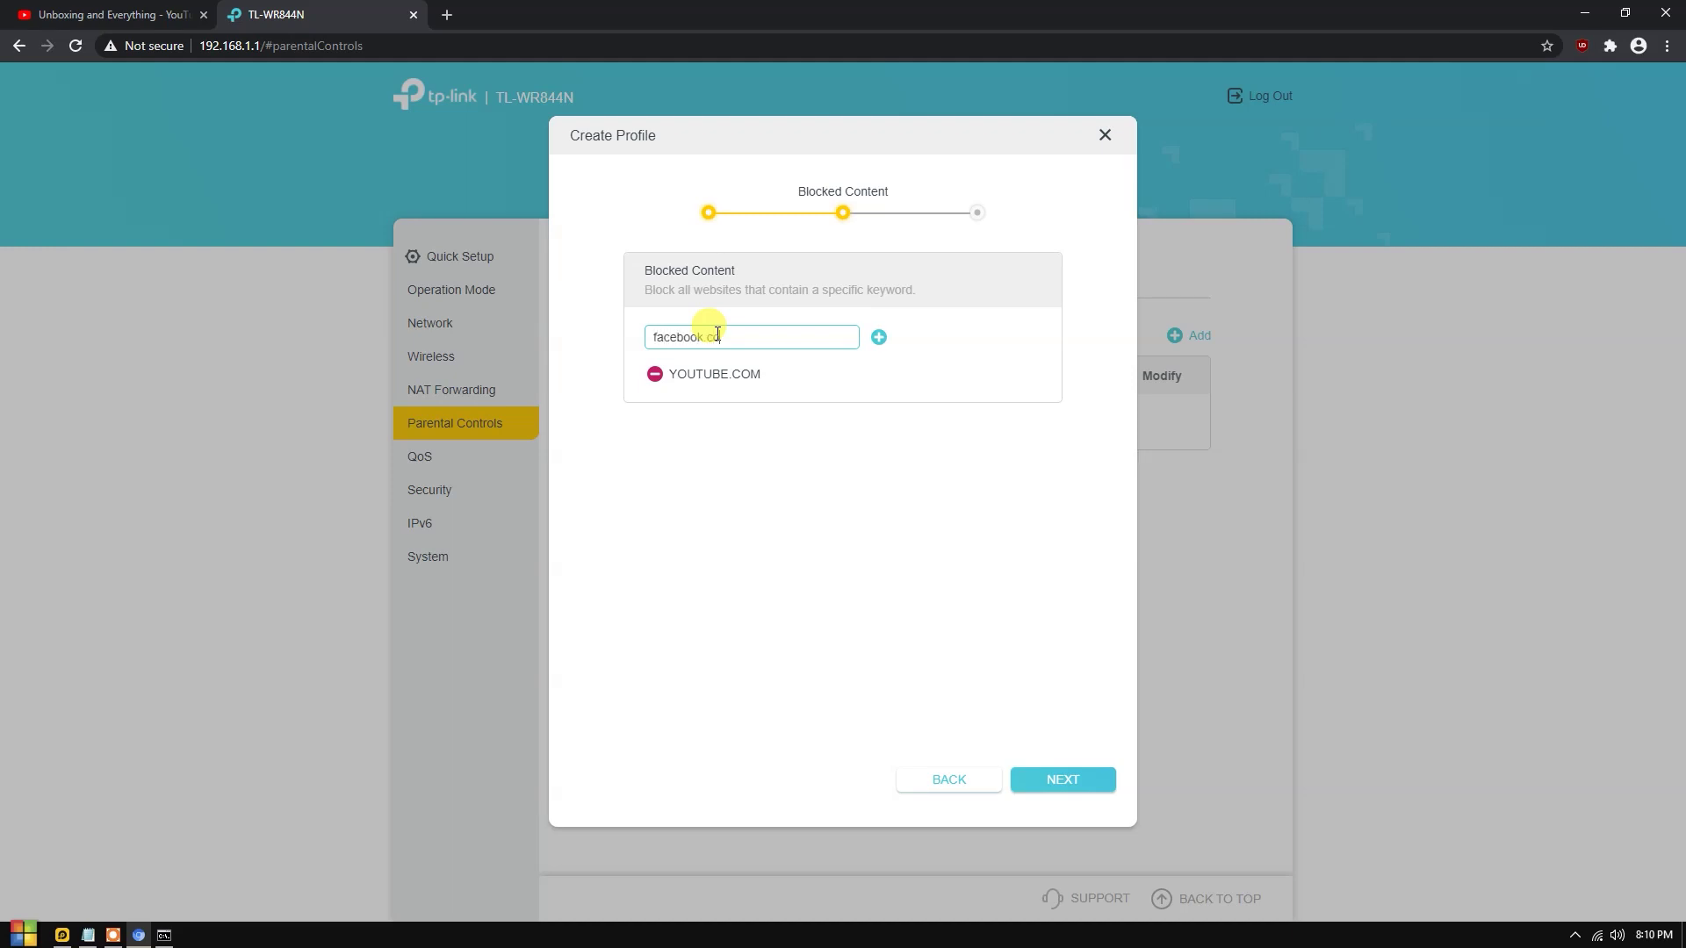
pyautogui.click(878, 338)
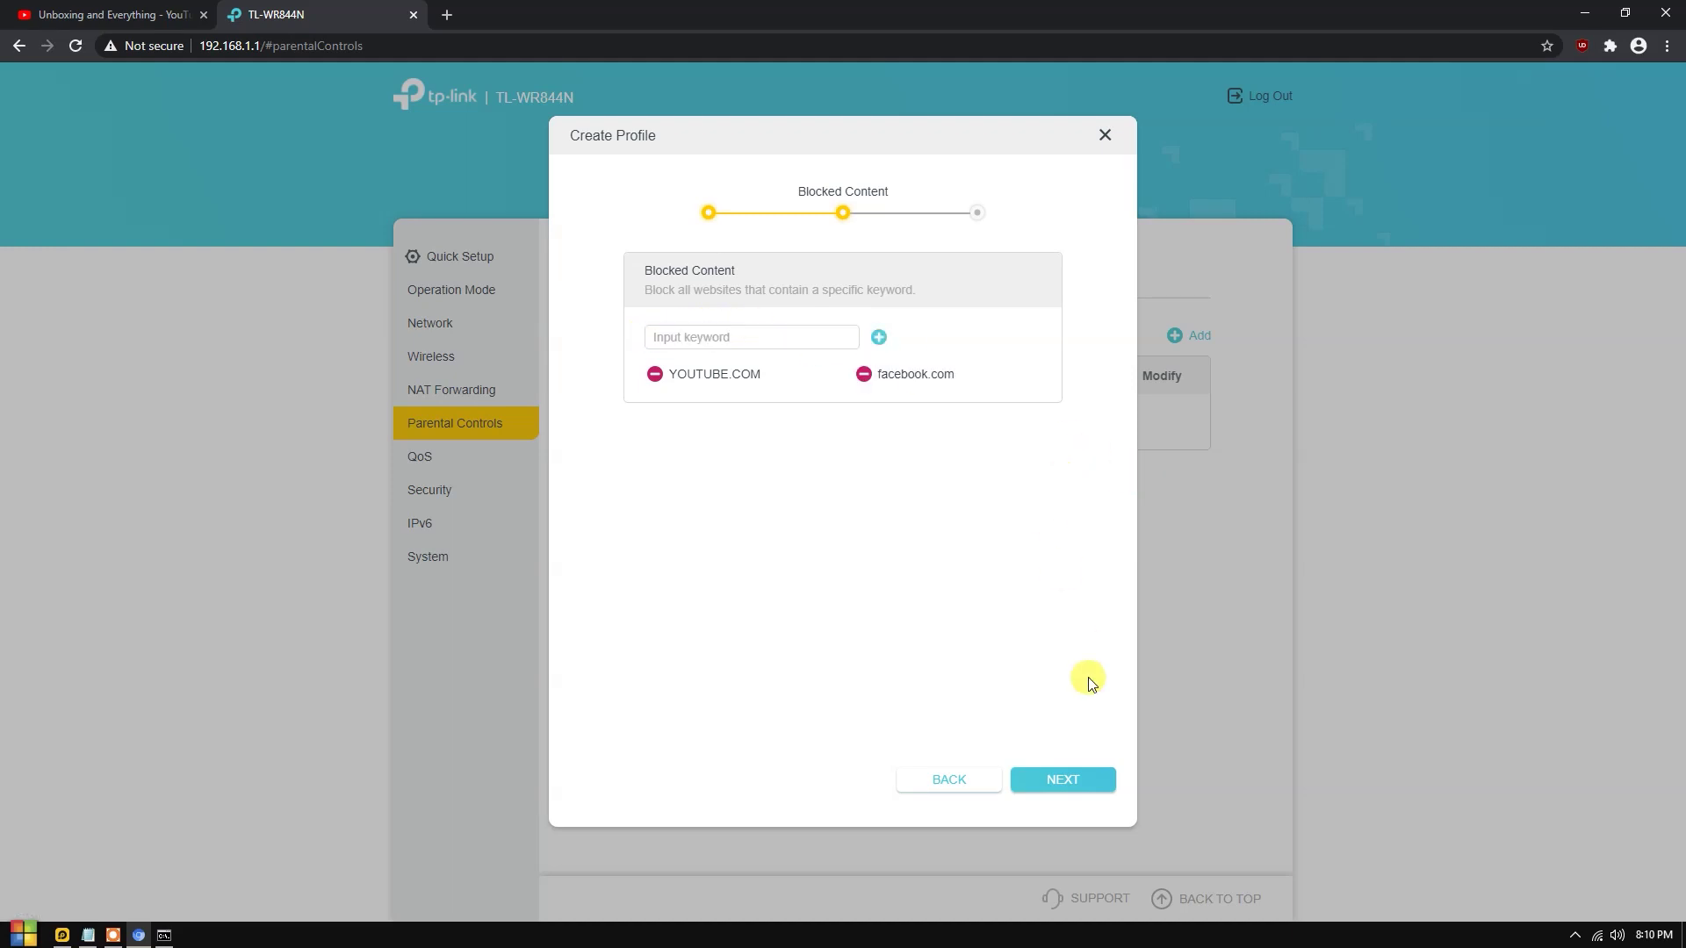
pyautogui.click(1074, 781)
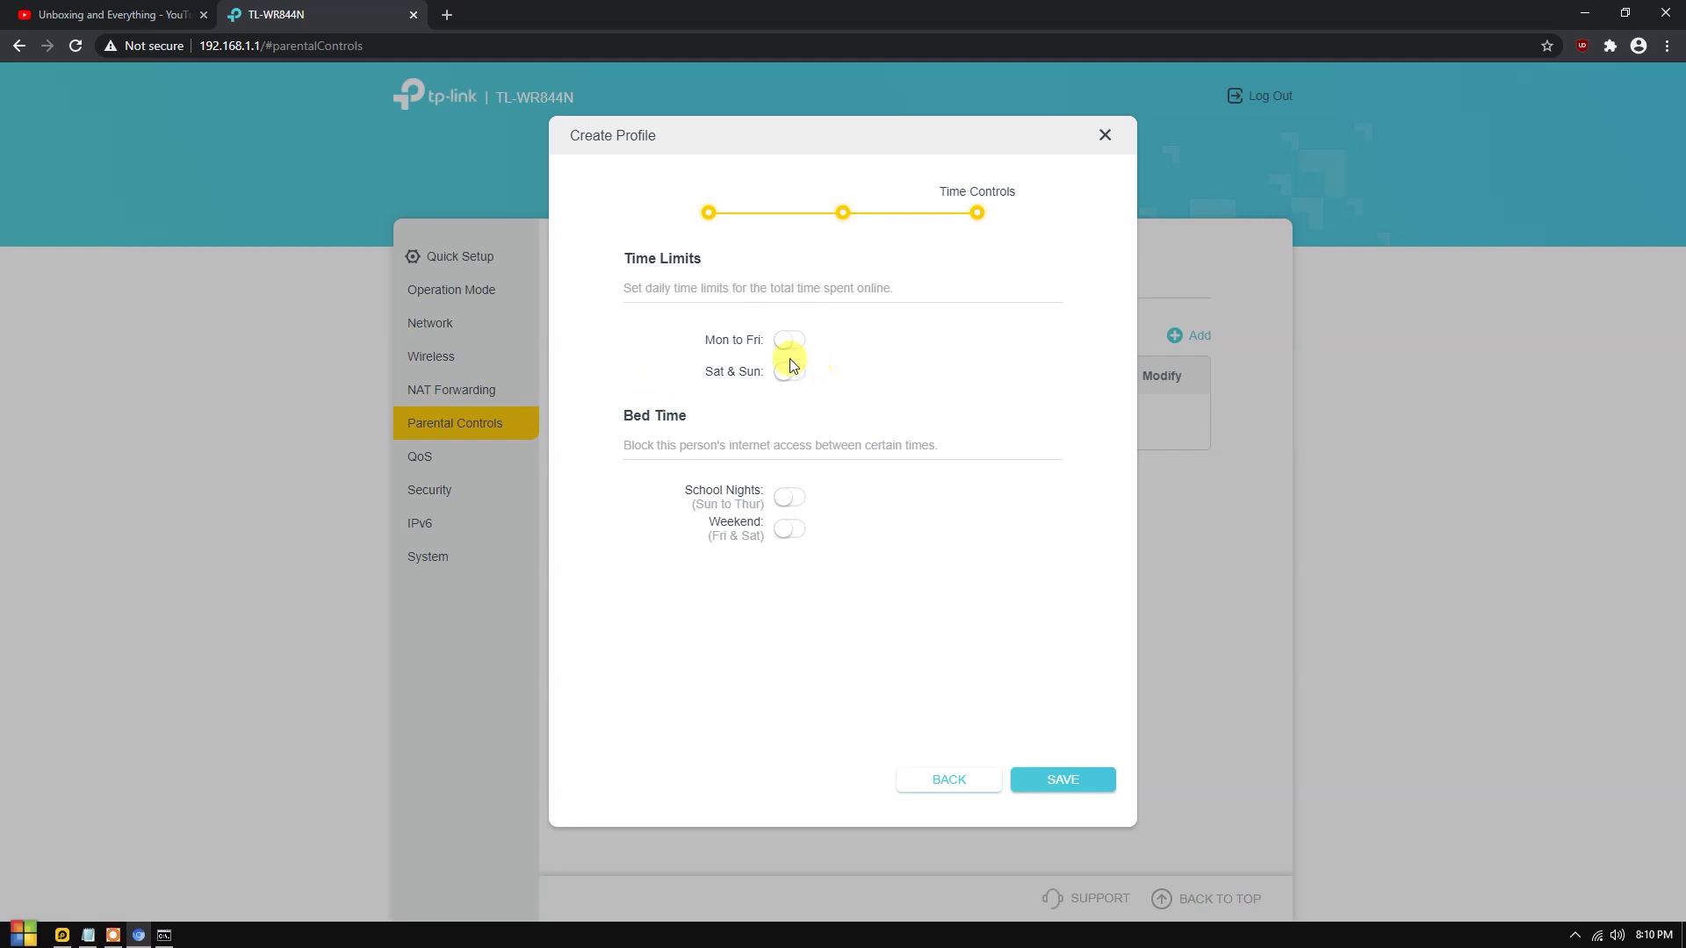
# Turn on 2-hour weekday and weekend time limits, then close the wizard unsaved.
pyautogui.moveTo(612, 270); pyautogui.dragTo(896, 275)
pyautogui.click(966, 283)
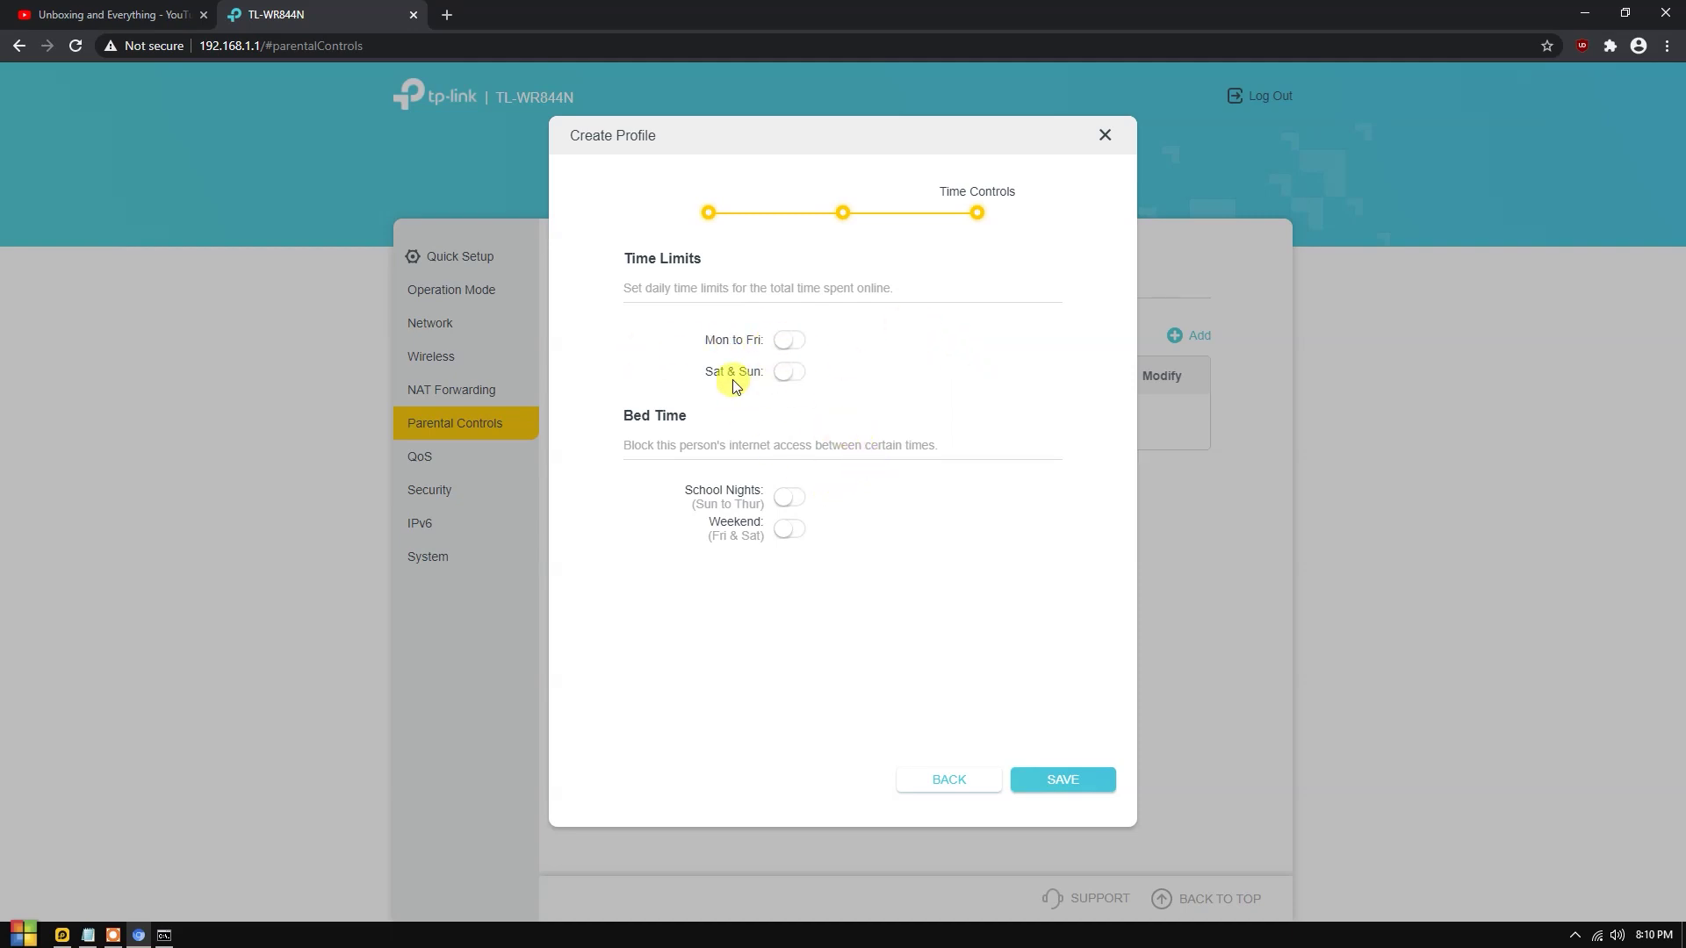
pyautogui.click(789, 373)
pyautogui.click(845, 402)
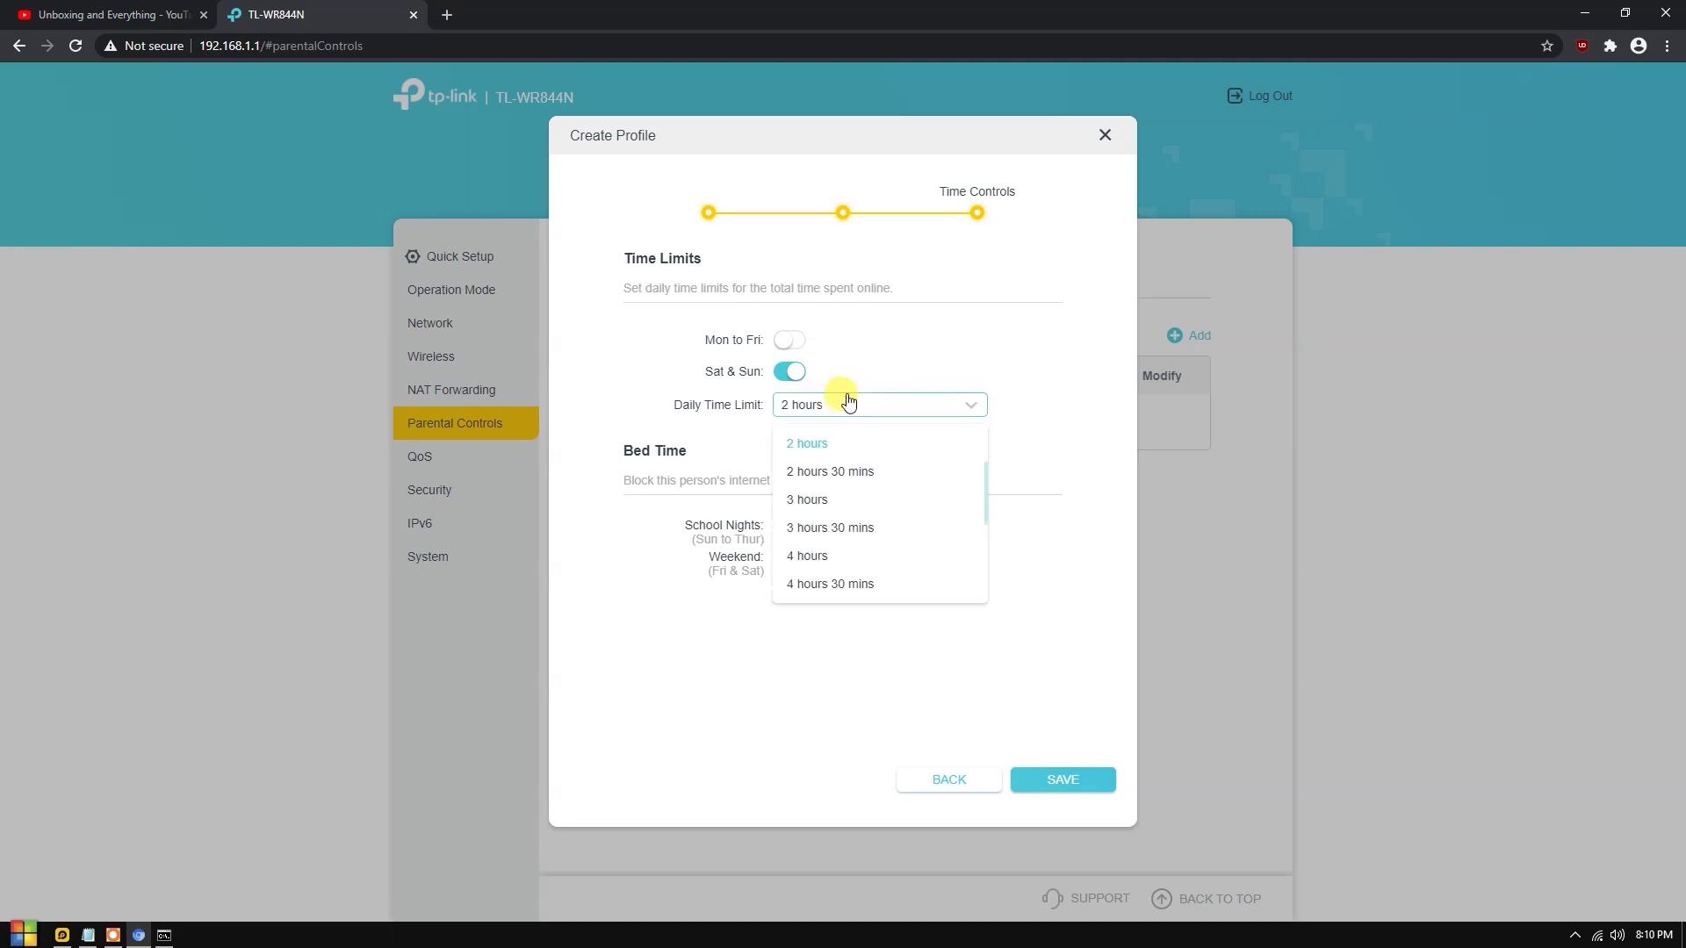
pyautogui.scroll(-3, 848, 527)
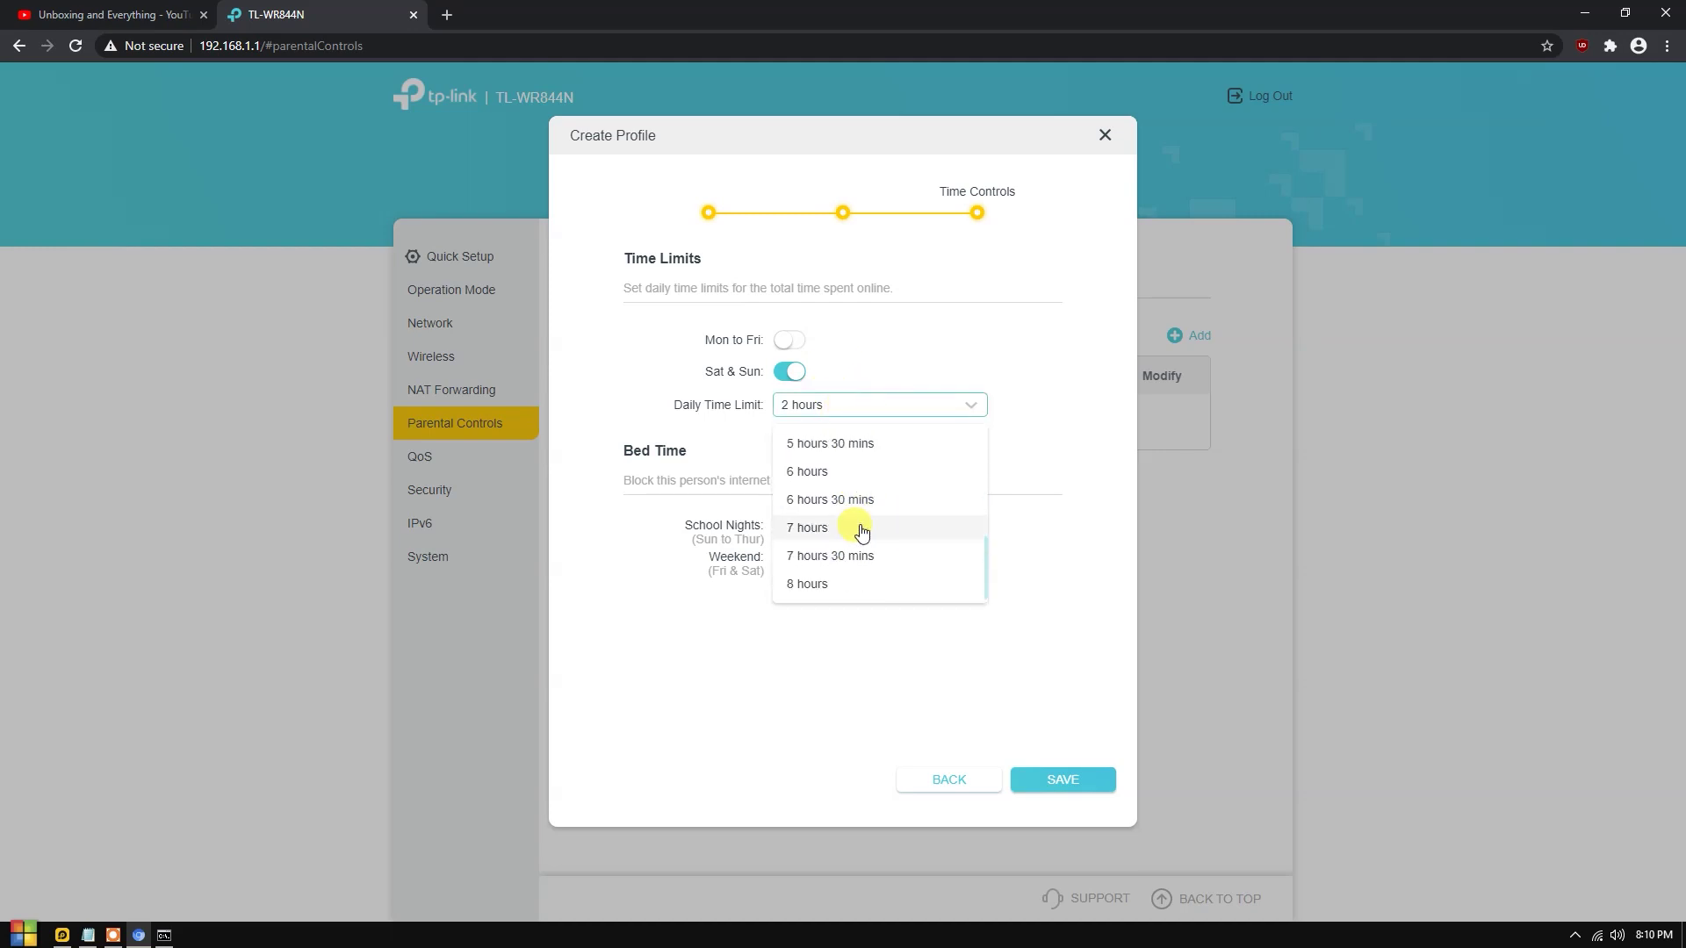
pyautogui.click(870, 404)
pyautogui.click(787, 340)
pyautogui.click(873, 374)
pyautogui.click(775, 587)
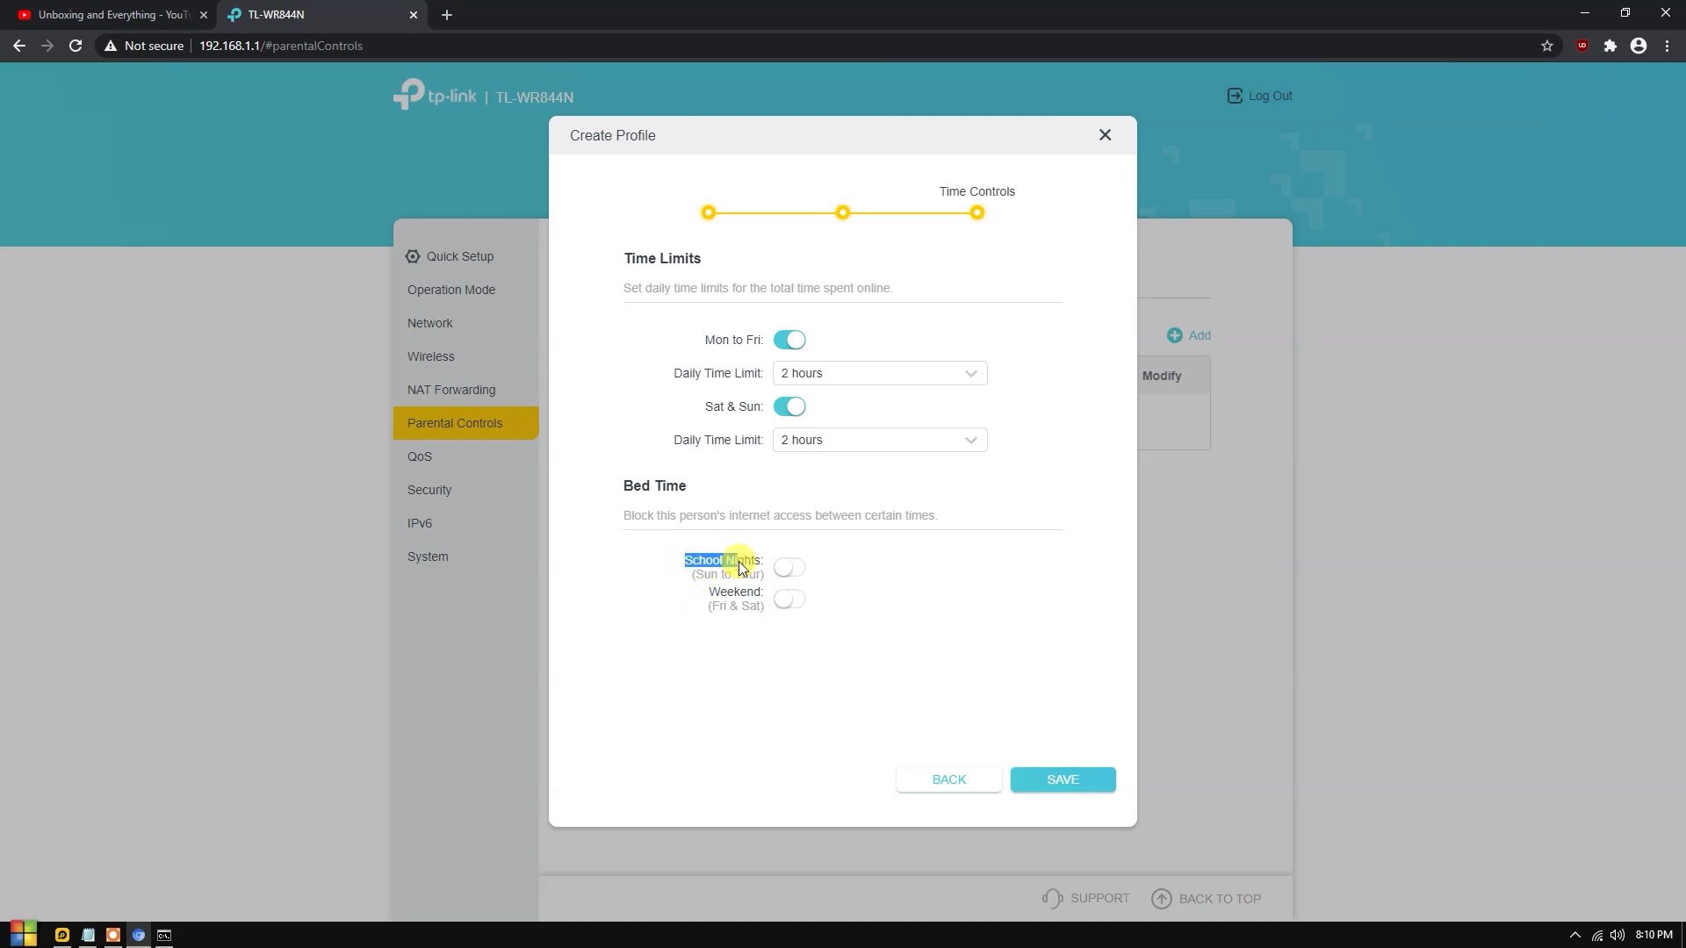
pyautogui.moveTo(694, 575); pyautogui.dragTo(728, 578)
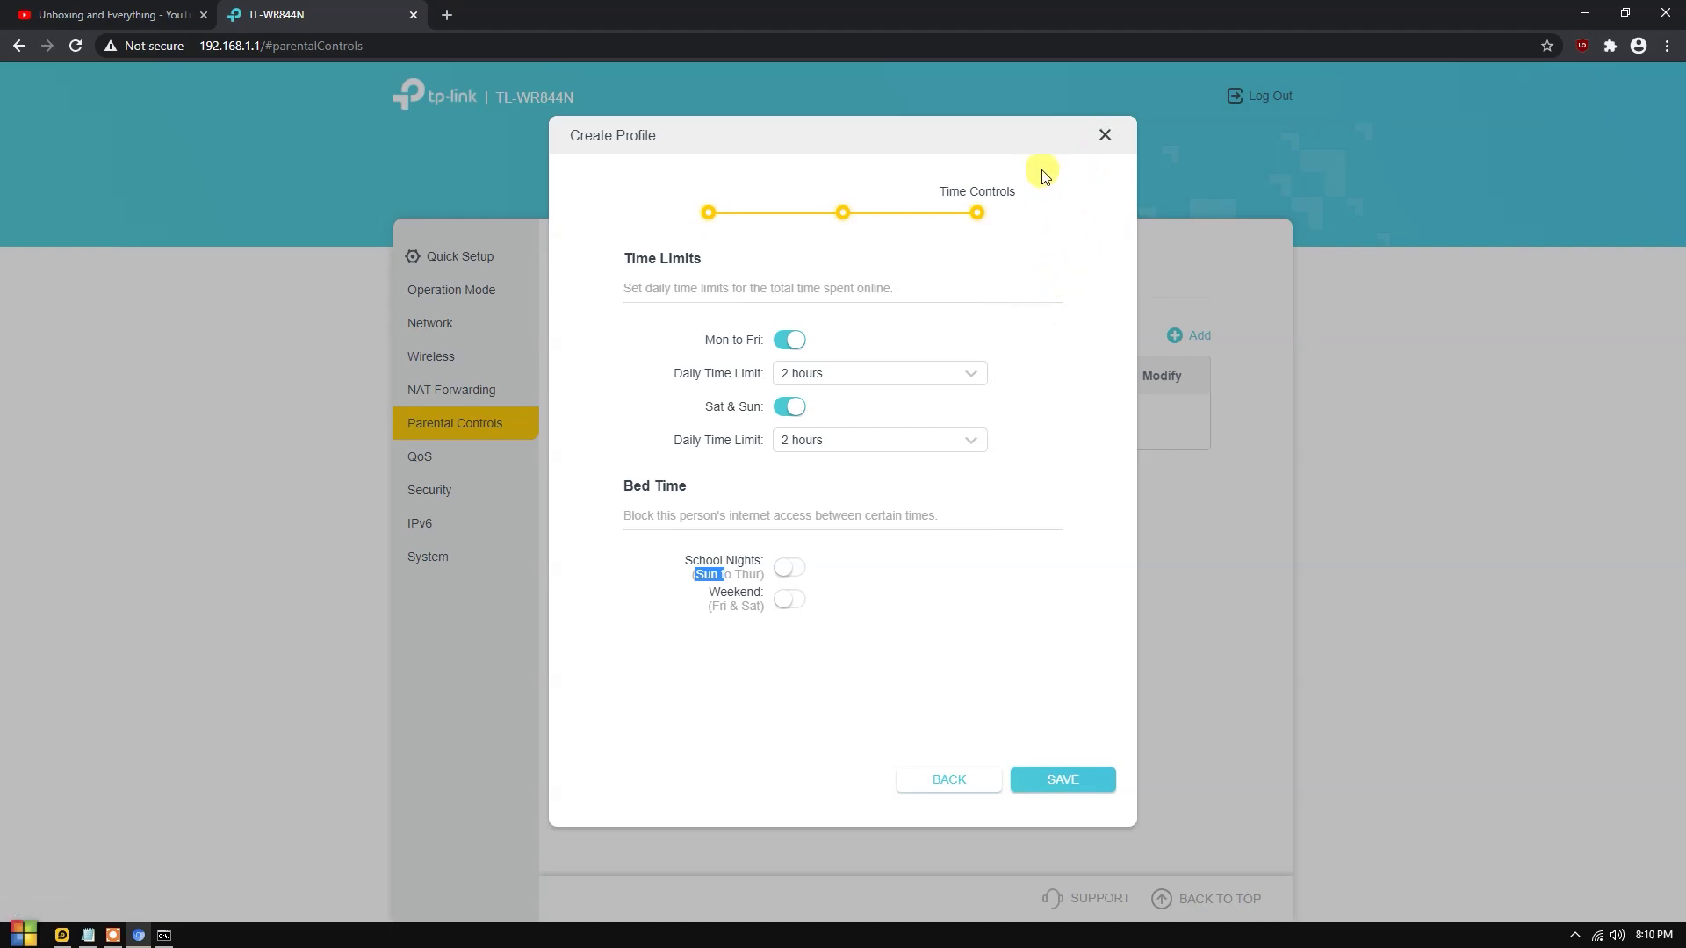
pyautogui.click(1104, 135)
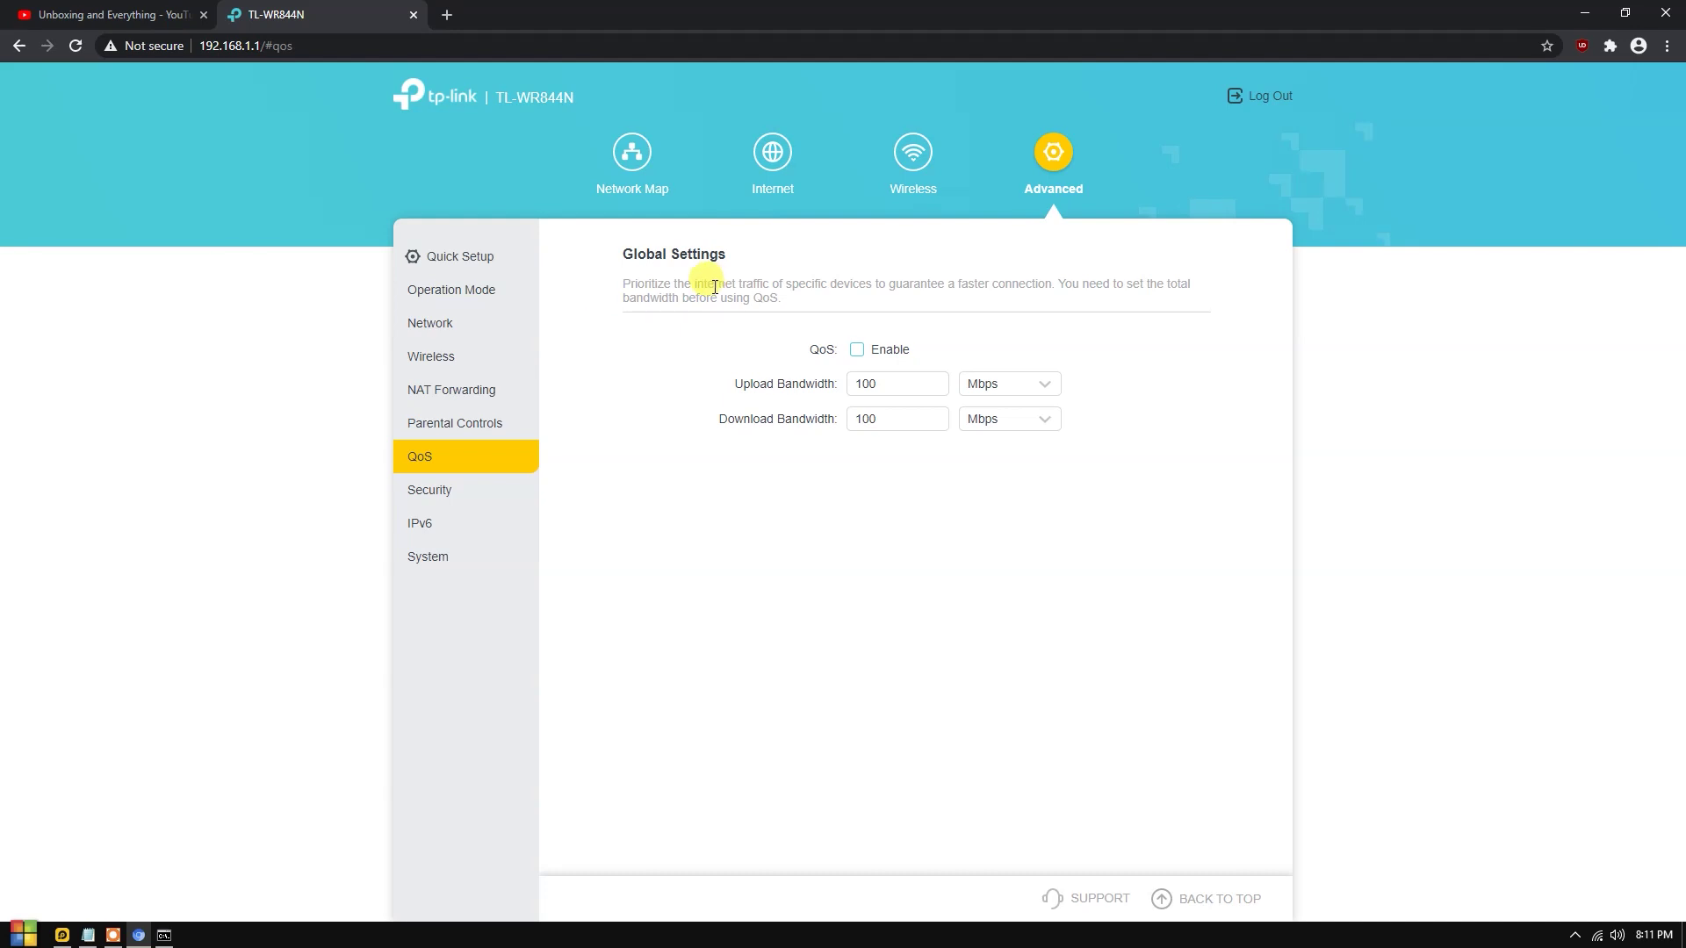
# Enable QoS, set the bandwidths to 10 Mbps, and prioritize the desktop computer.
pyautogui.click(867, 355)
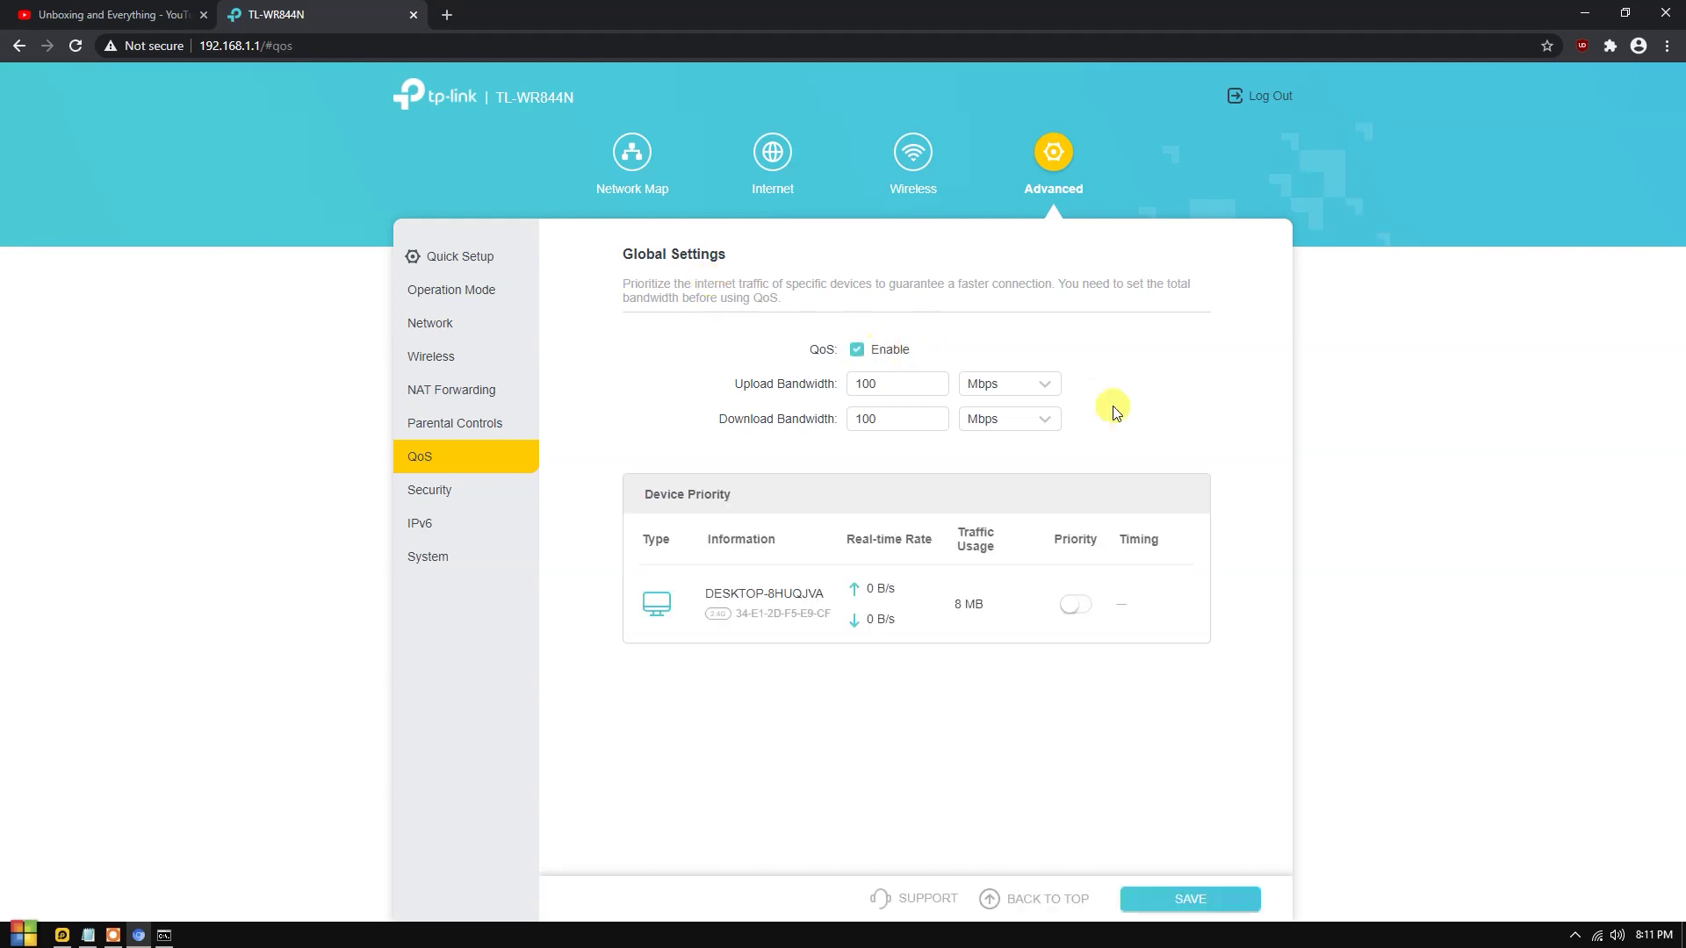
pyautogui.moveTo(914, 380); pyautogui.dragTo(790, 380)
pyautogui.click(760, 391)
pyautogui.moveTo(907, 383); pyautogui.dragTo(787, 419)
pyautogui.write('10')
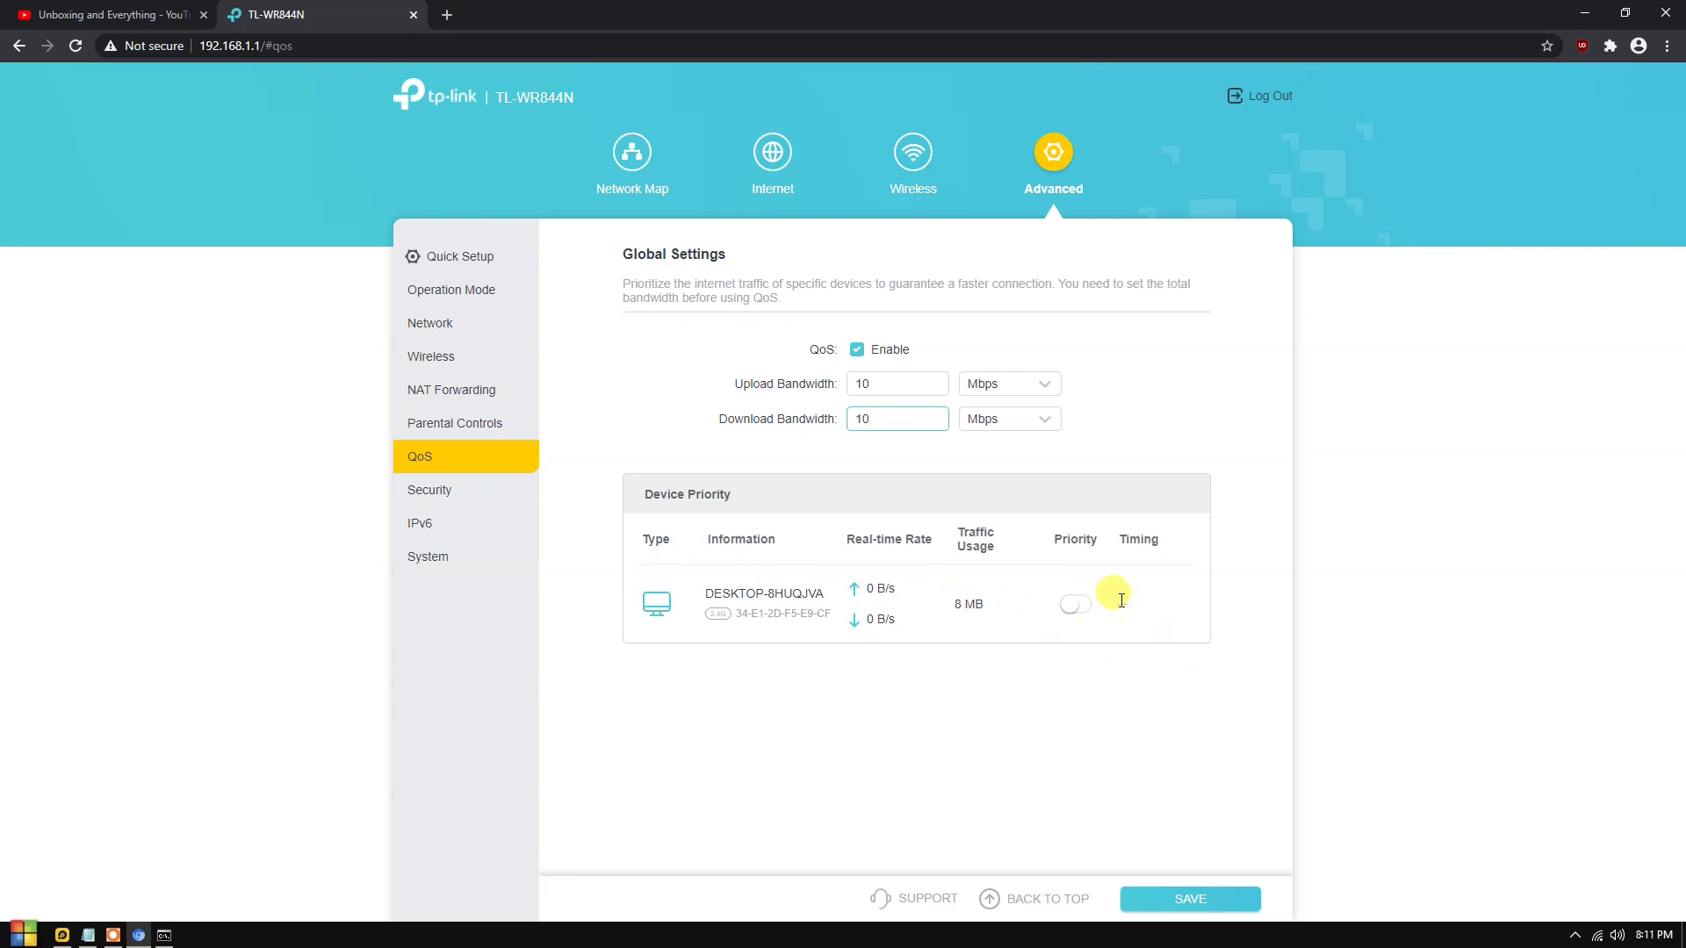
pyautogui.click(1080, 536)
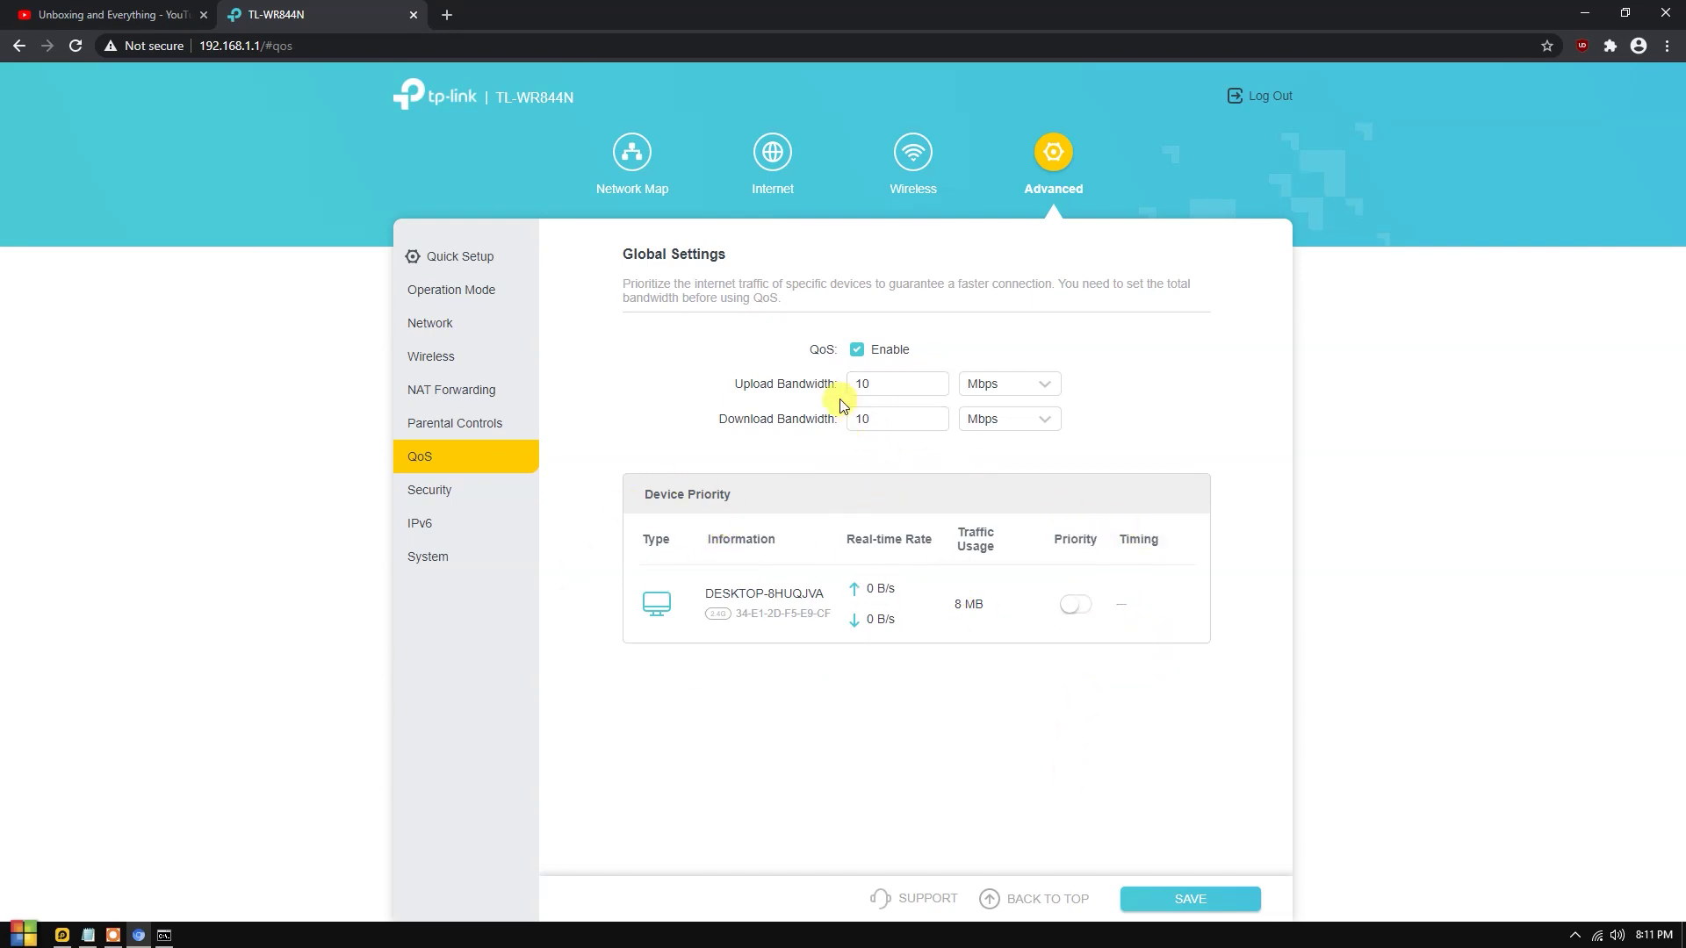
pyautogui.click(1065, 615)
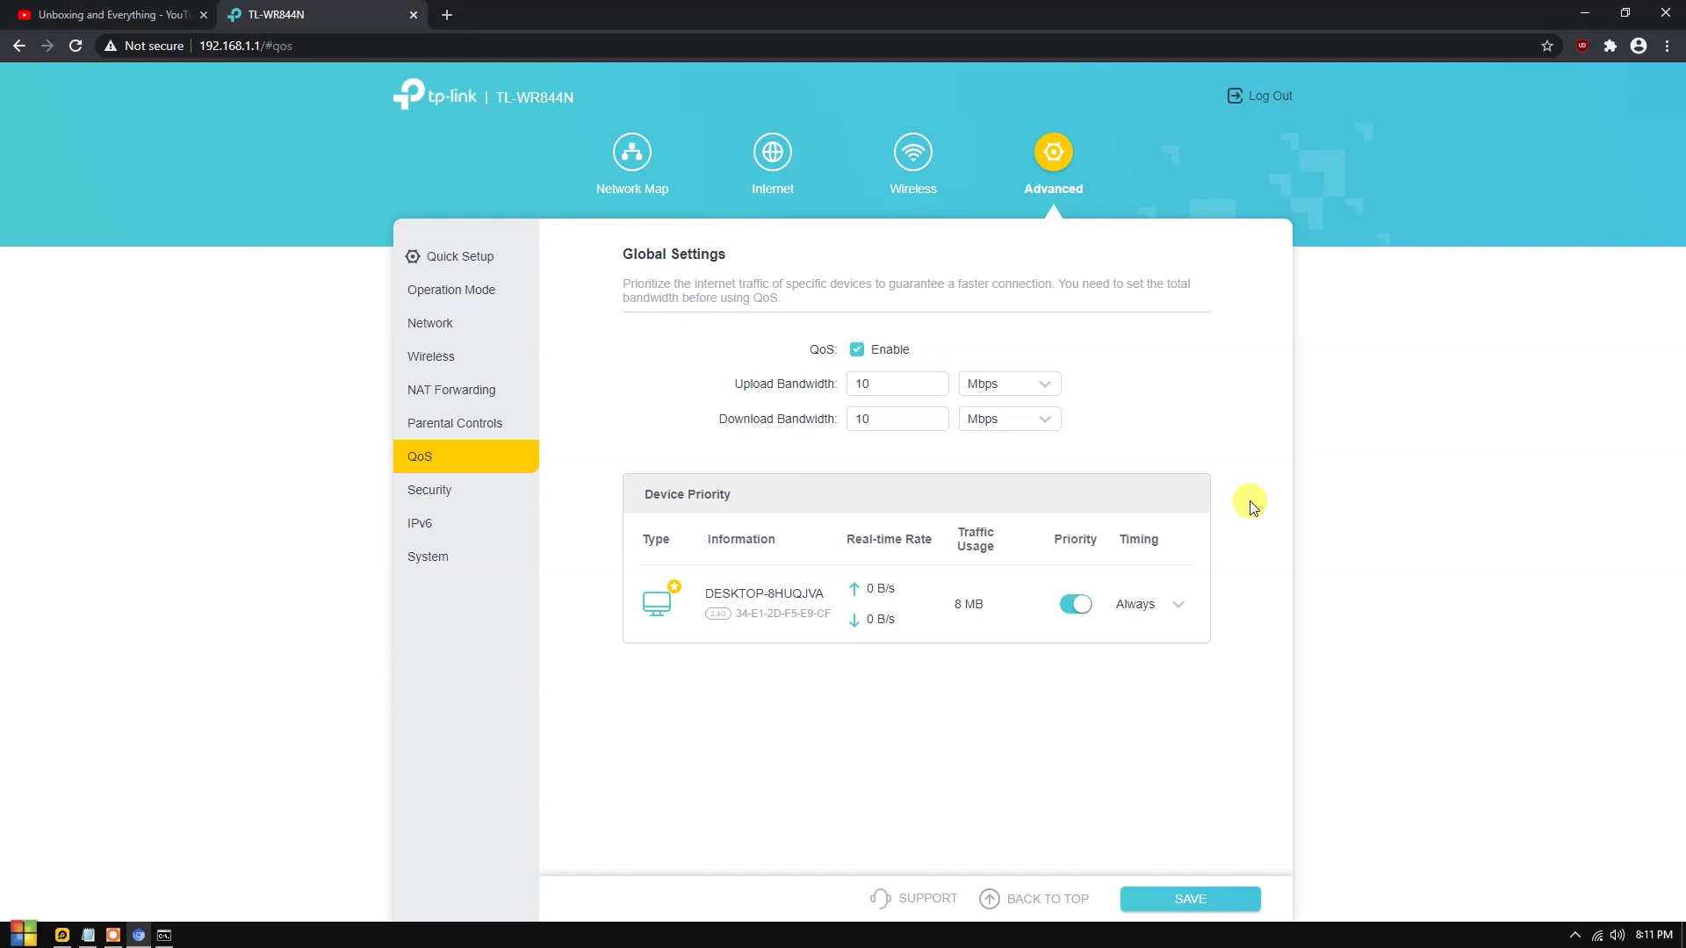
# Inspect the desktop's priority entry, keeping its priority timing on Always.
pyautogui.moveTo(702, 599); pyautogui.dragTo(821, 597)
pyautogui.doubleClick(861, 384)
pyautogui.click(801, 419)
pyautogui.moveTo(973, 604)
pyautogui.mouseDown()
pyautogui.moveTo(947, 647)
pyautogui.moveTo(957, 602)
pyautogui.mouseUp()
pyautogui.click(984, 615)
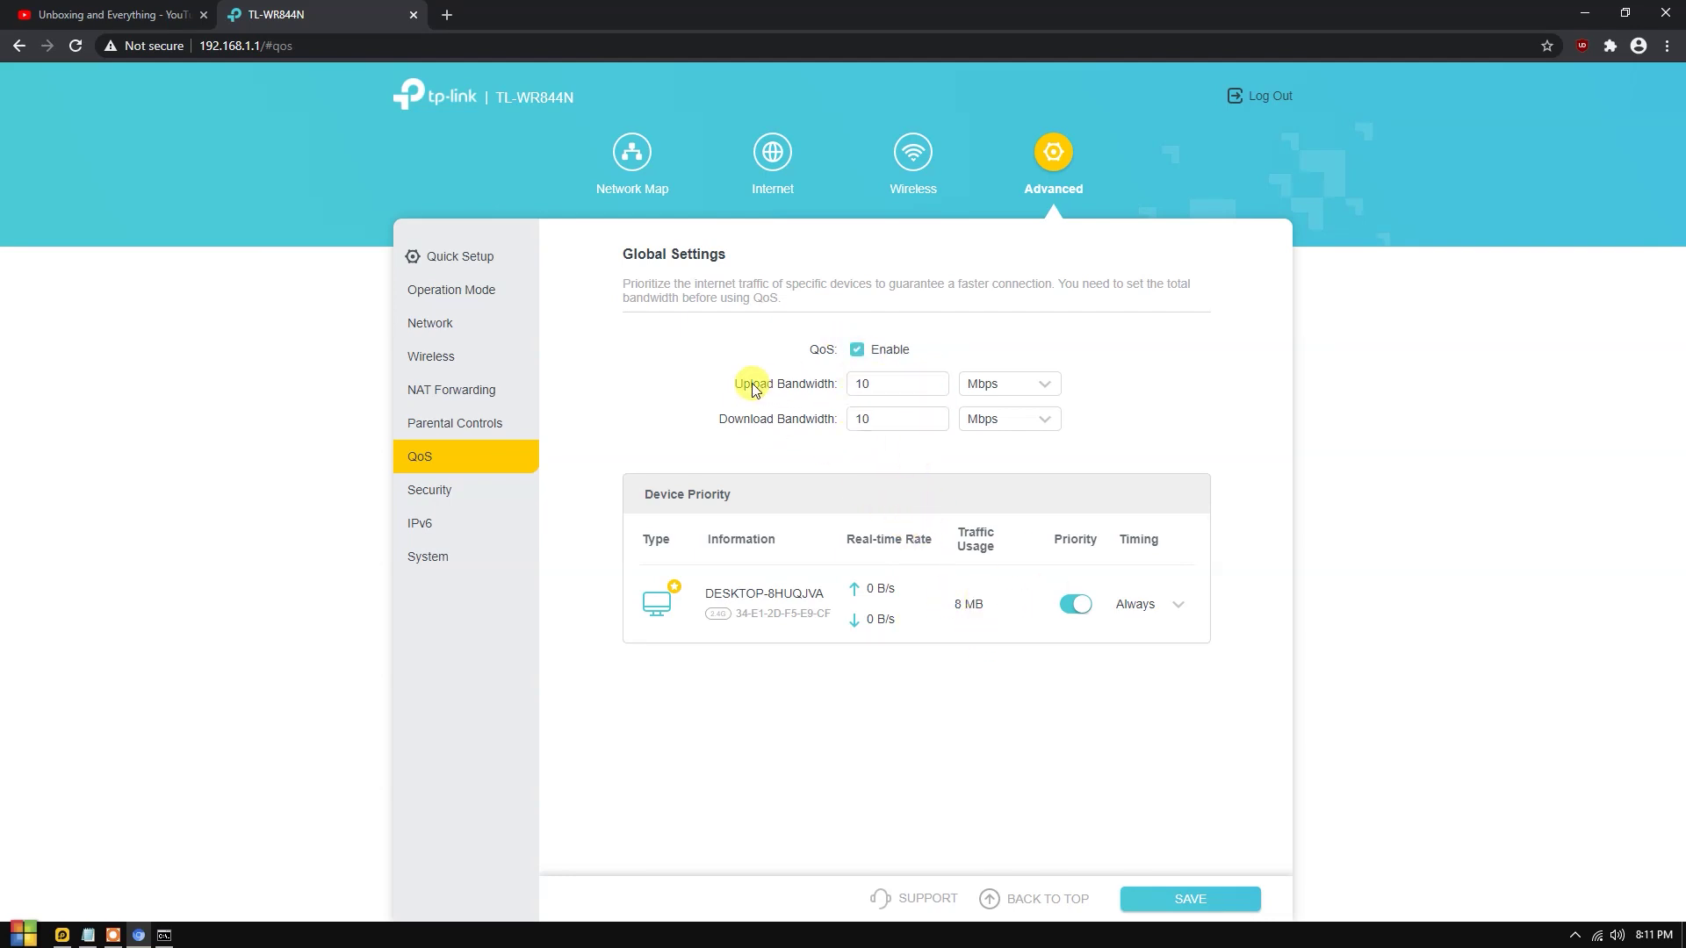
pyautogui.moveTo(713, 596); pyautogui.dragTo(922, 613)
pyautogui.click(935, 615)
pyautogui.click(1173, 604)
pyautogui.click(1123, 539)
pyautogui.click(1153, 606)
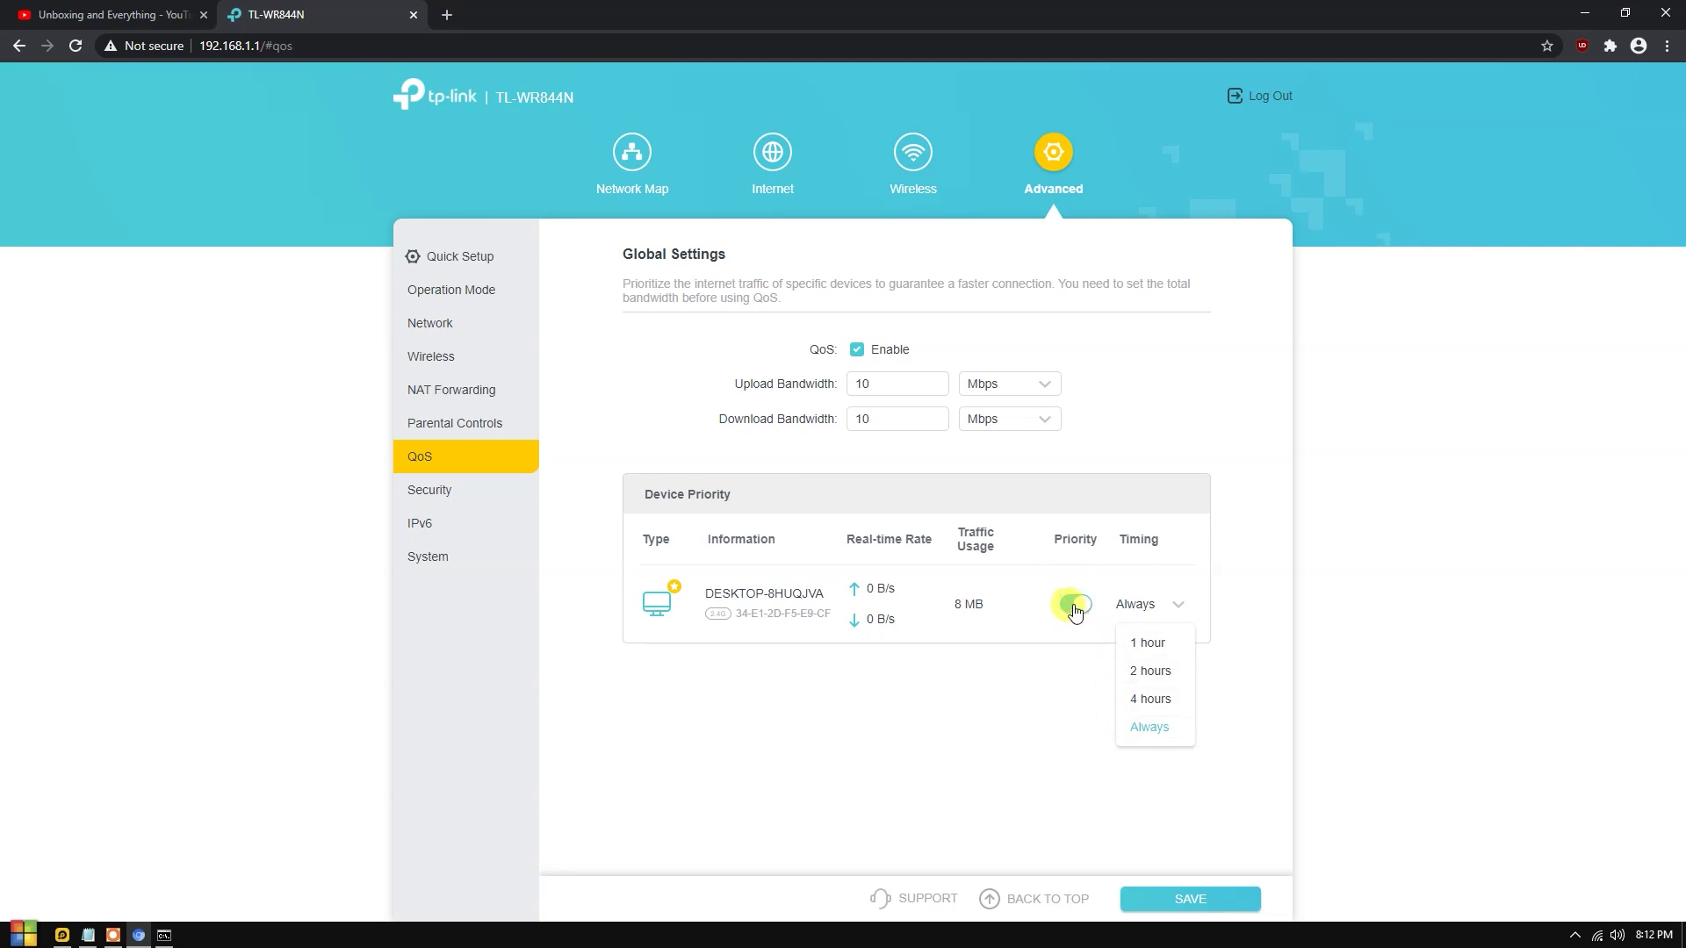
# Turn QoS off and open the Security > Firewall settings.
pyautogui.click(858, 352)
pyautogui.click(488, 499)
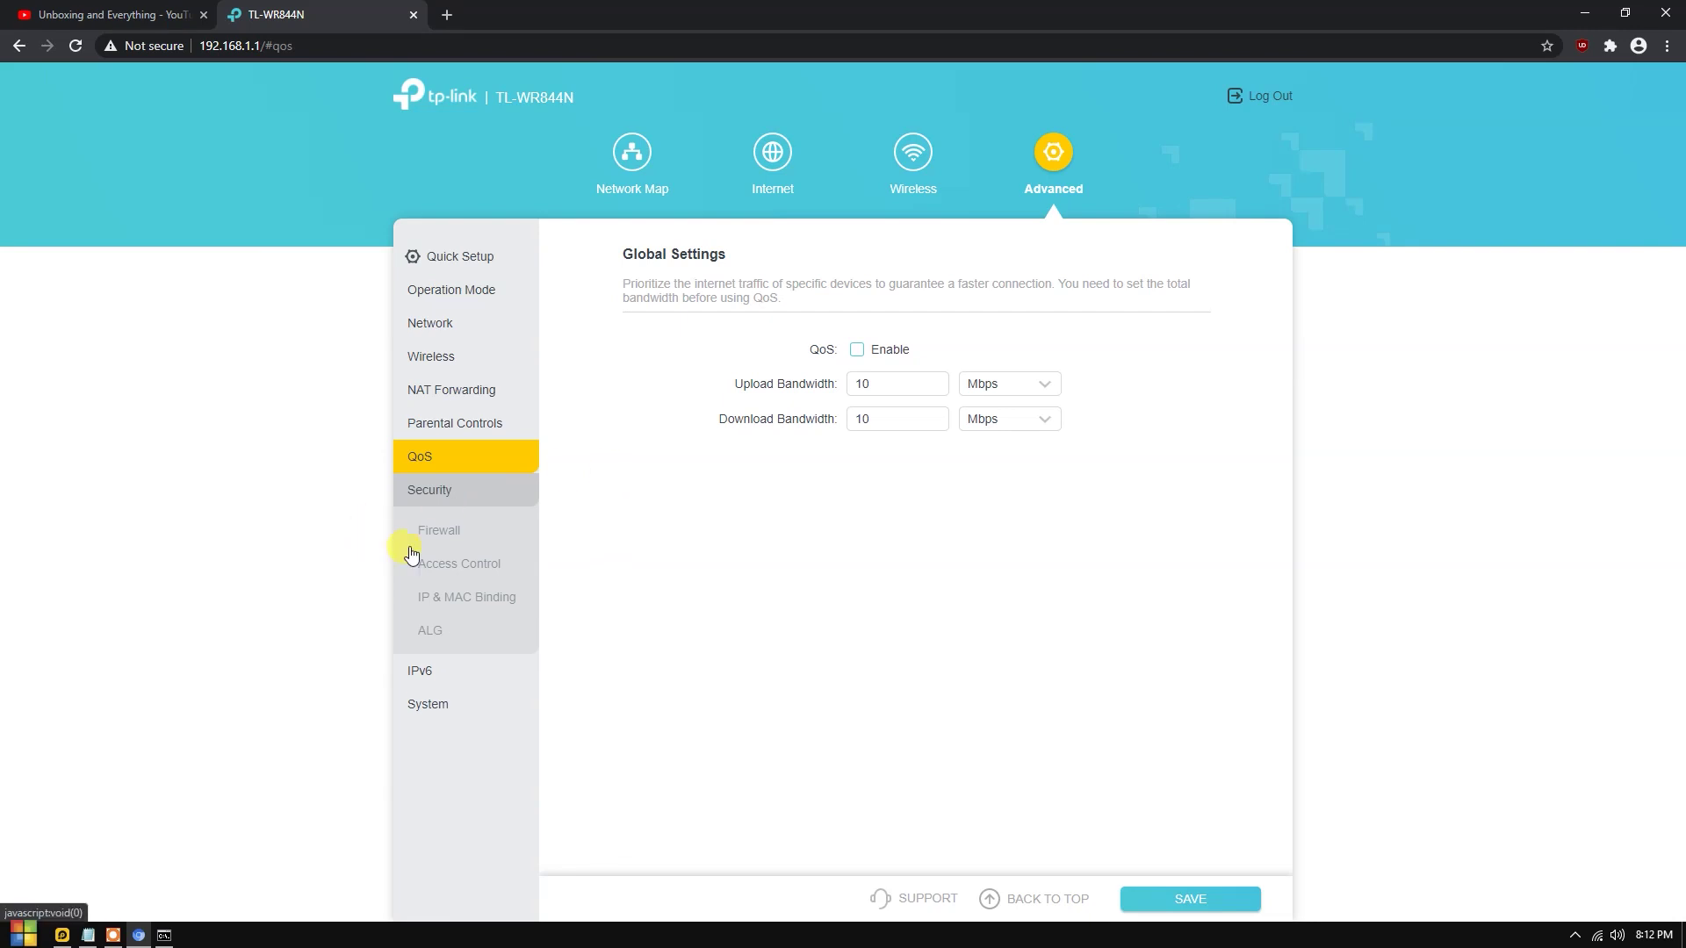
pyautogui.click(438, 532)
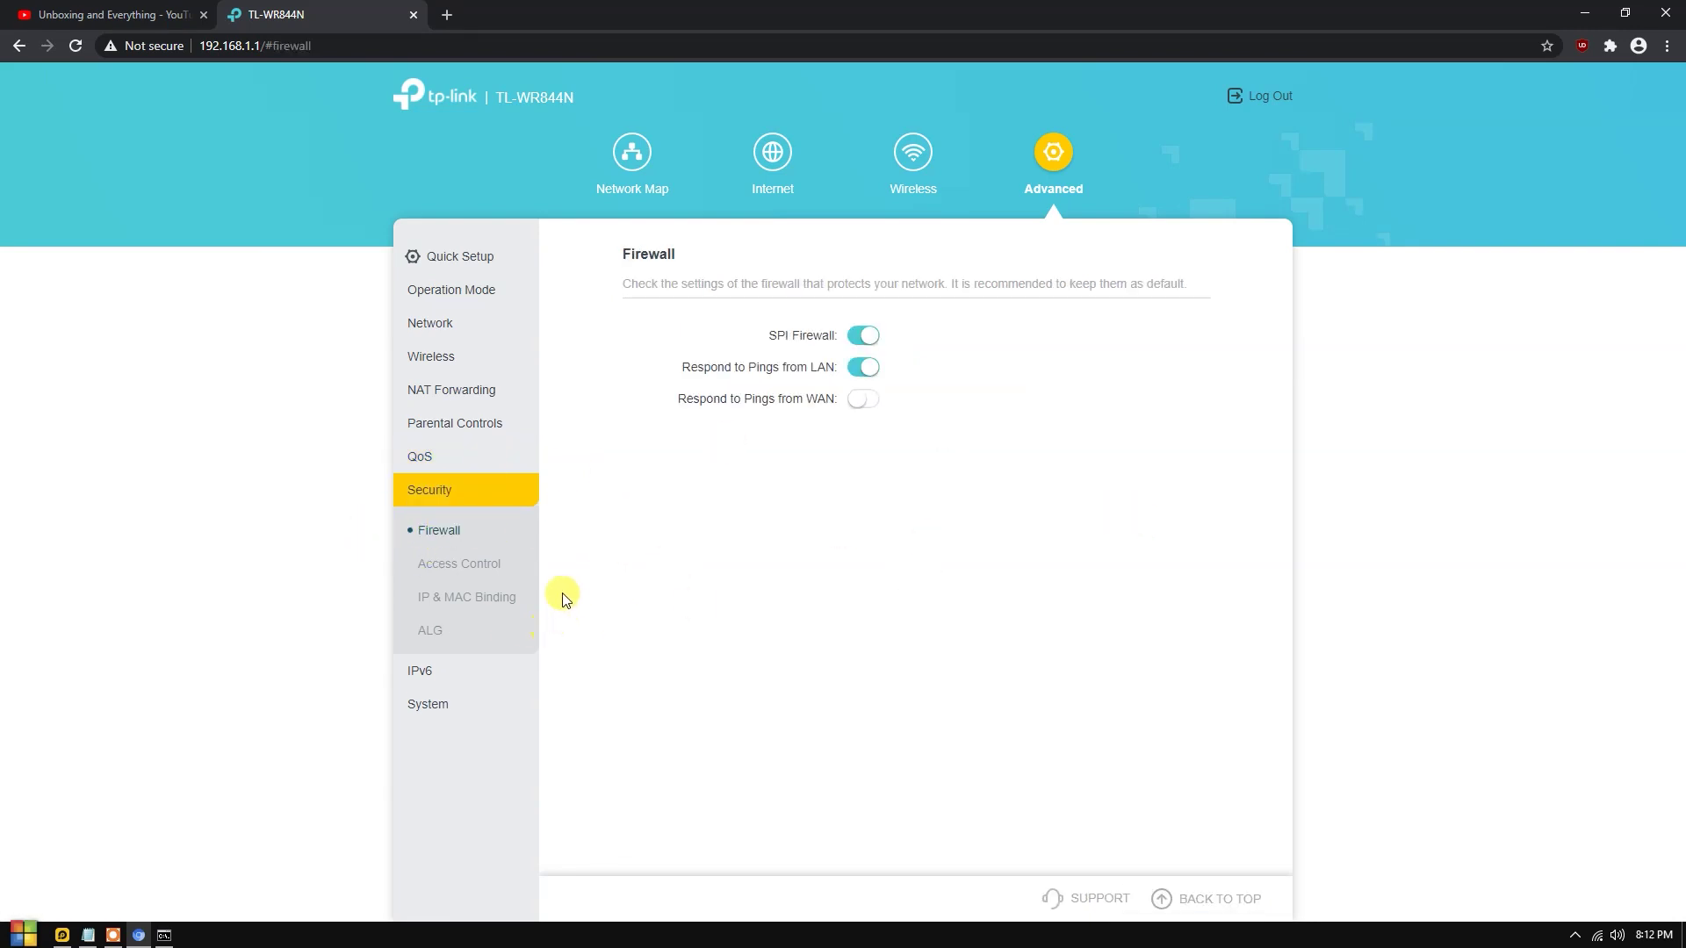
# Browse Access Control, IPv6, Firmware Upgrade (firmware 1.4.2 Build 200413), Administration and Reboot pages.
pyautogui.click(481, 564)
pyautogui.click(420, 671)
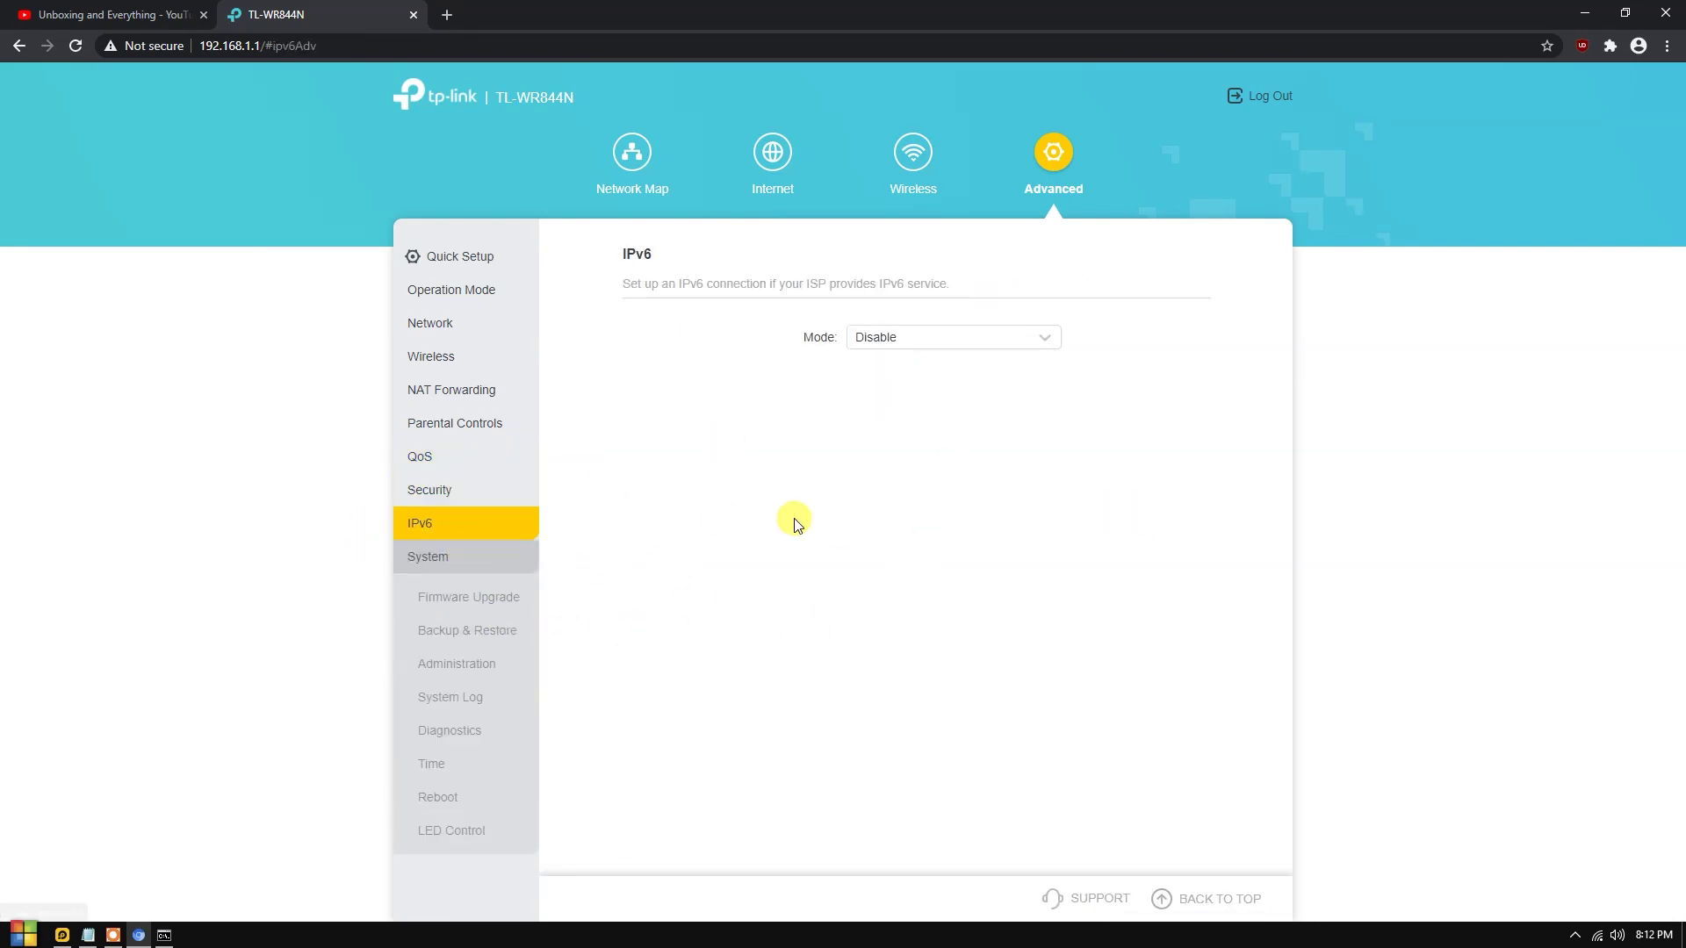
pyautogui.click(439, 597)
pyautogui.moveTo(761, 336); pyautogui.dragTo(1145, 316)
pyautogui.click(802, 334)
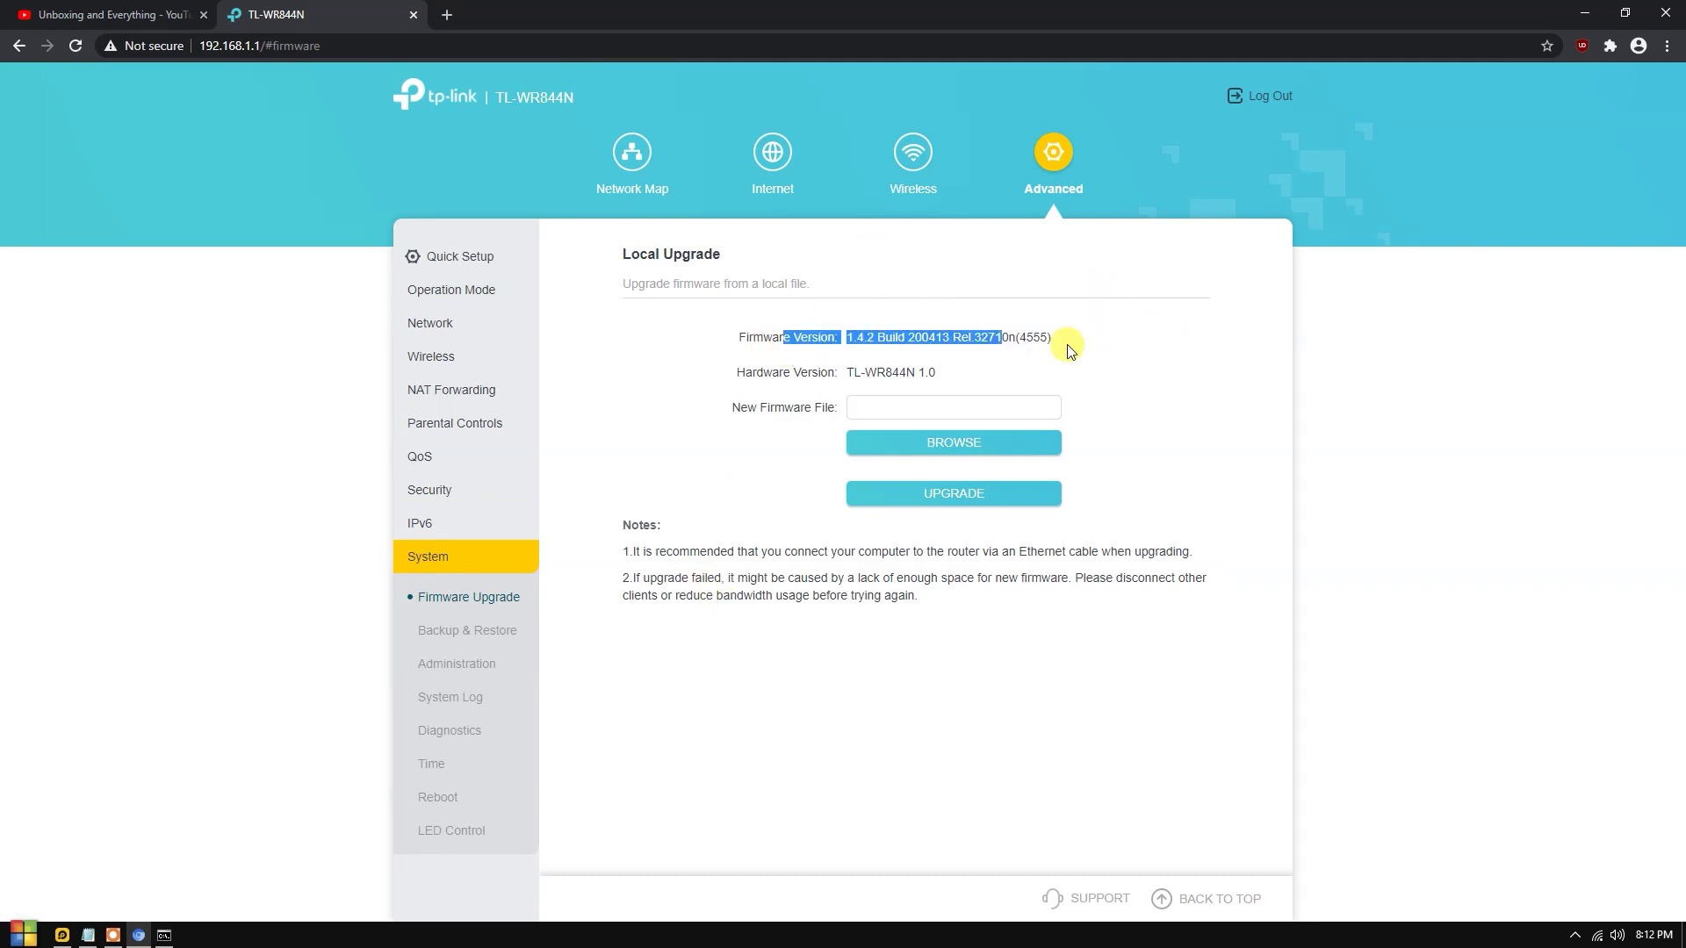
pyautogui.click(457, 664)
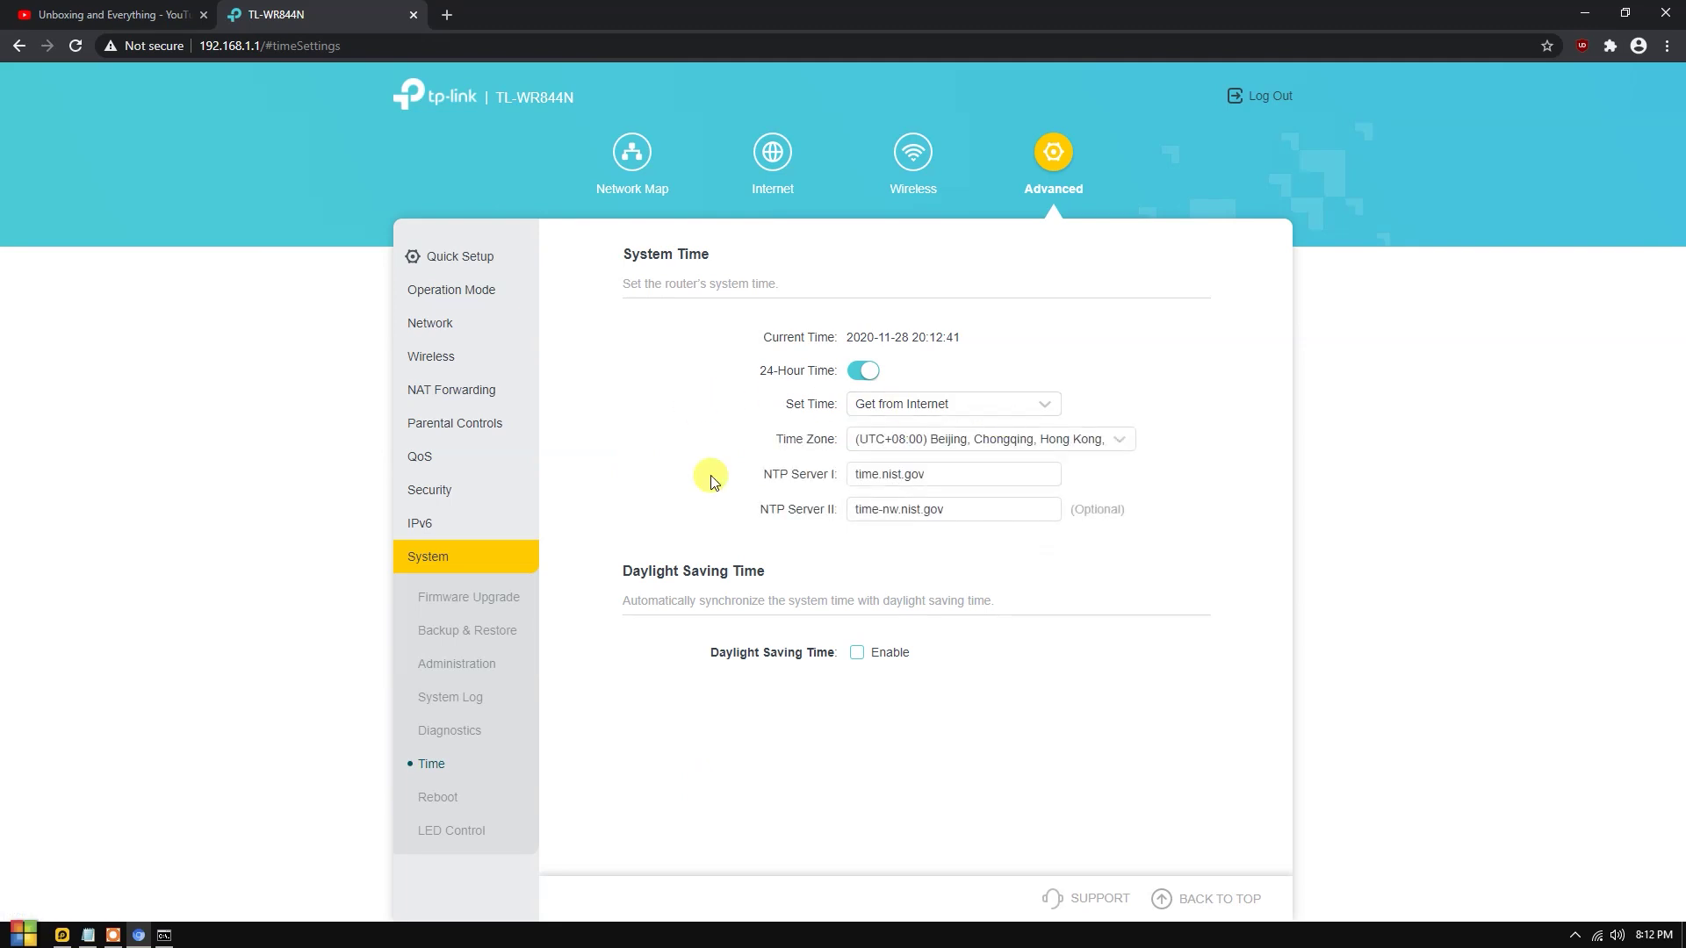
pyautogui.click(443, 799)
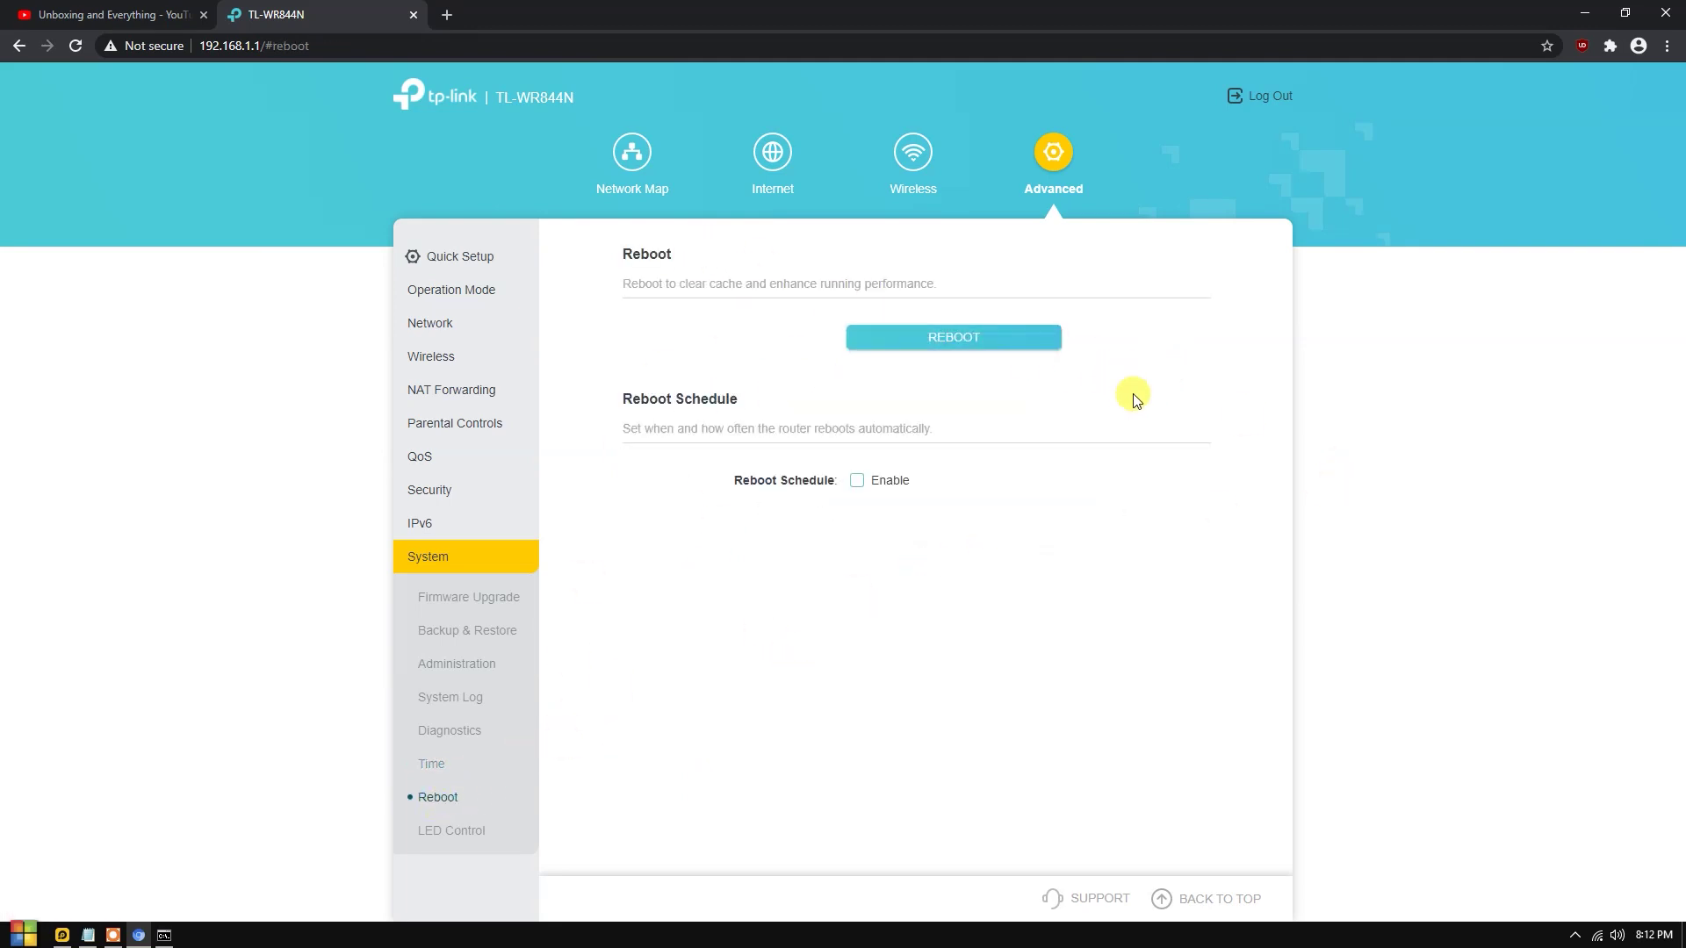
# Enable the reboot schedule, view its repeat choices keeping Every Day, then disable it again.
pyautogui.click(857, 483)
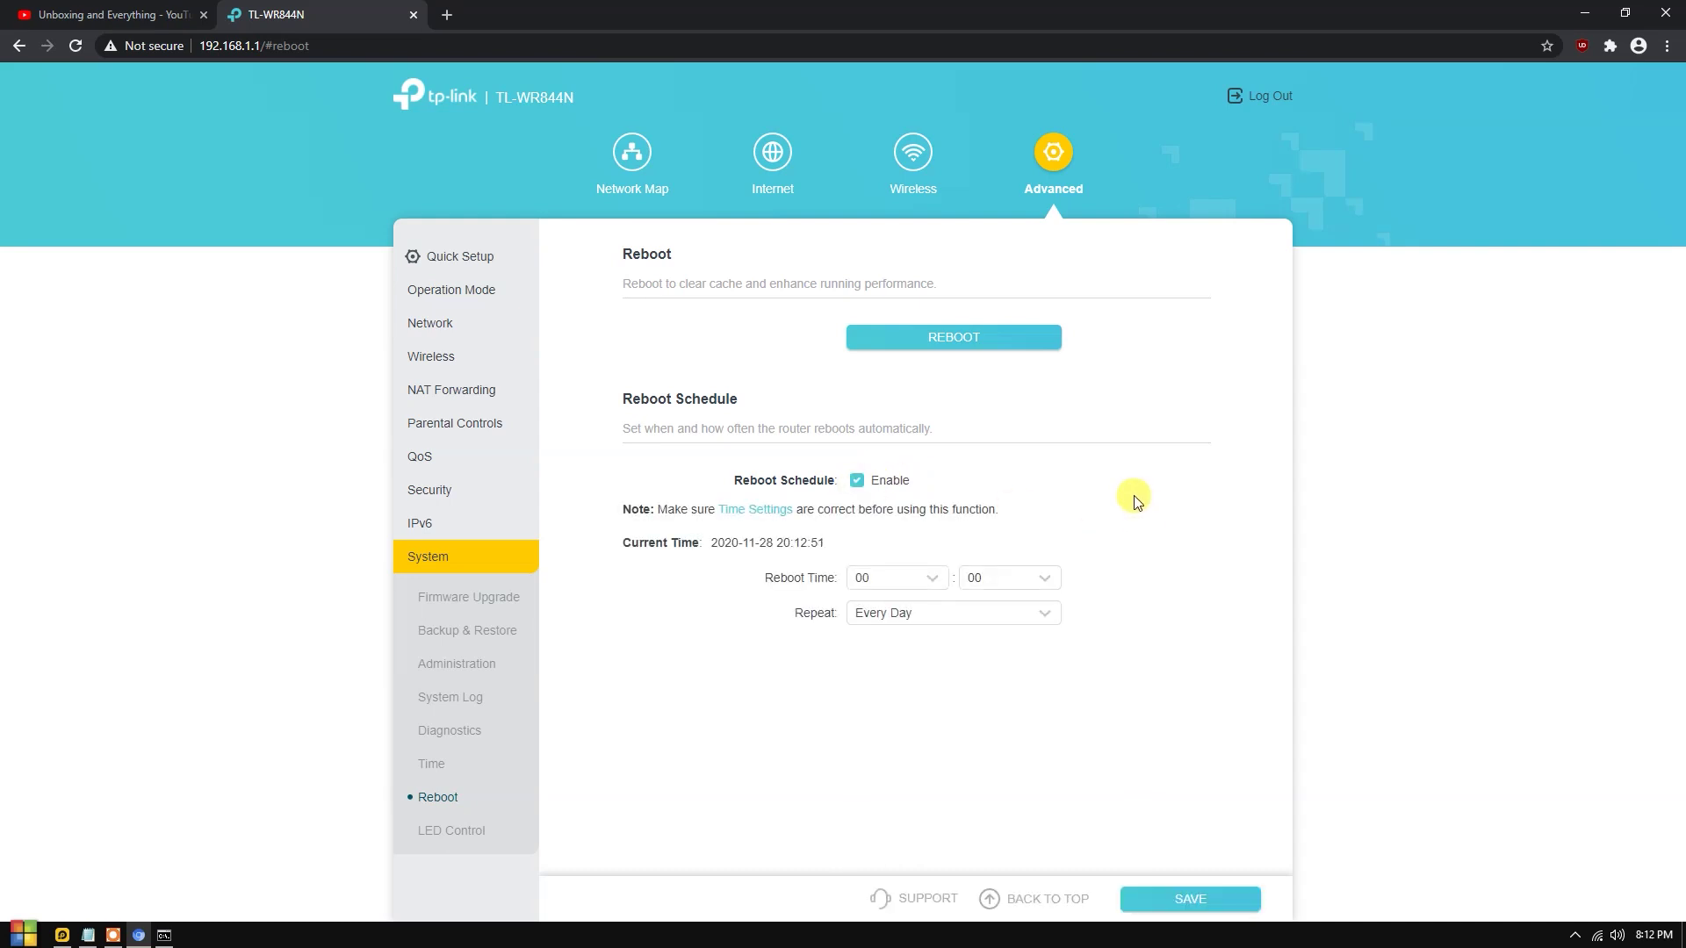
pyautogui.click(968, 615)
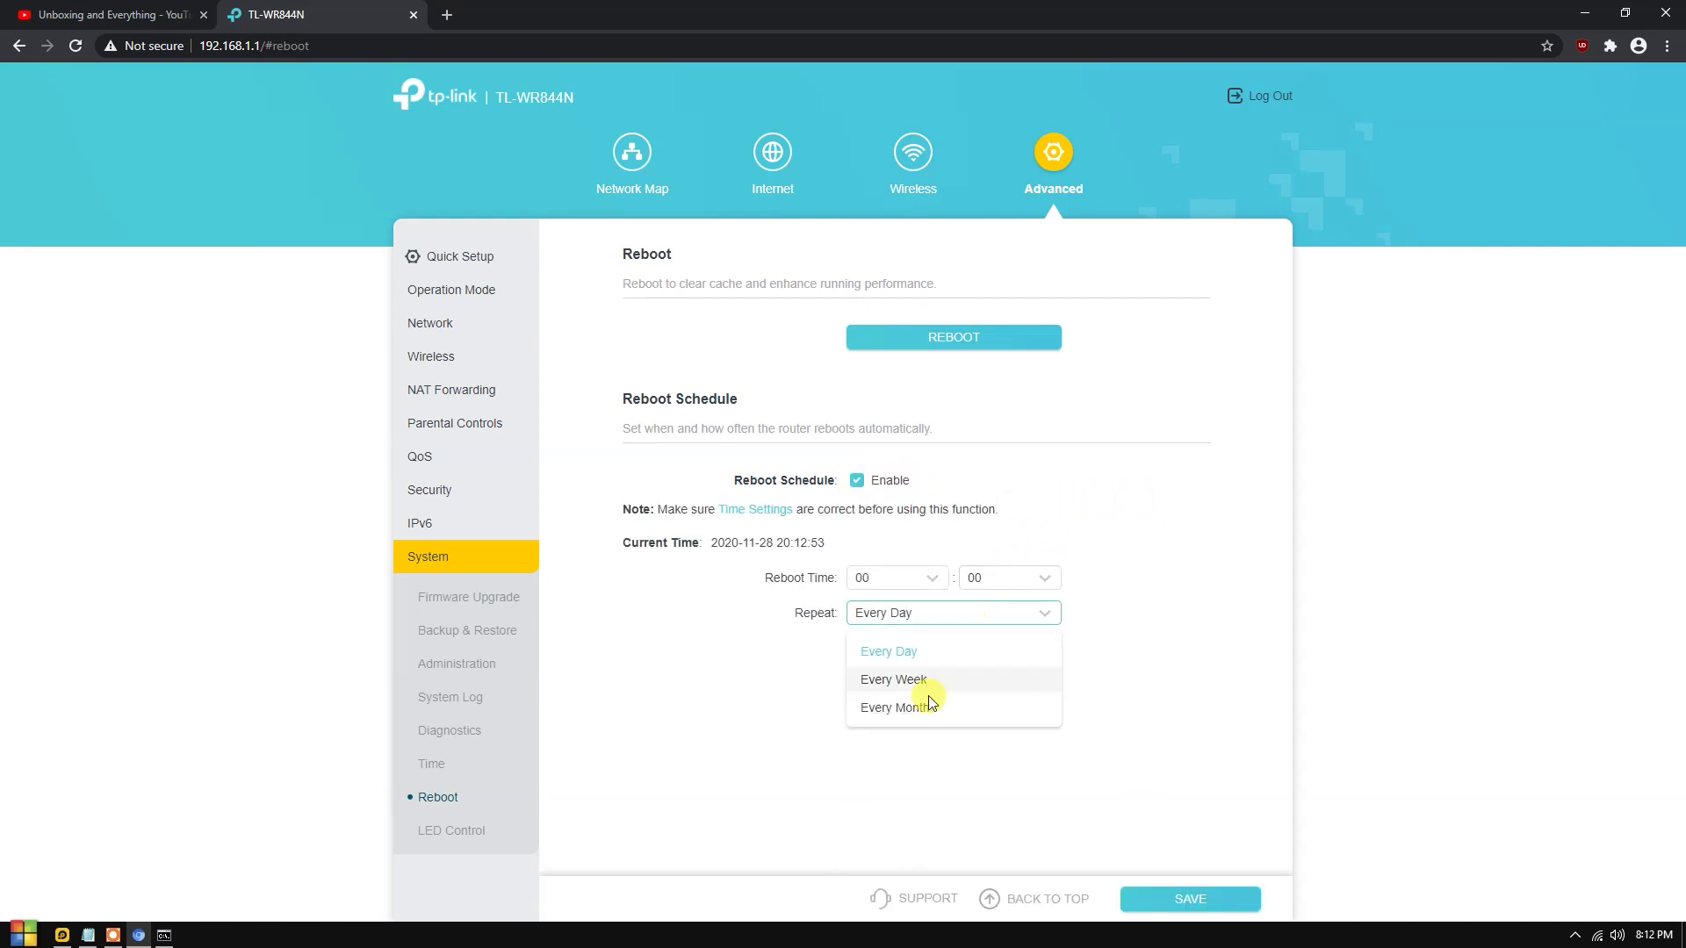
pyautogui.click(1085, 568)
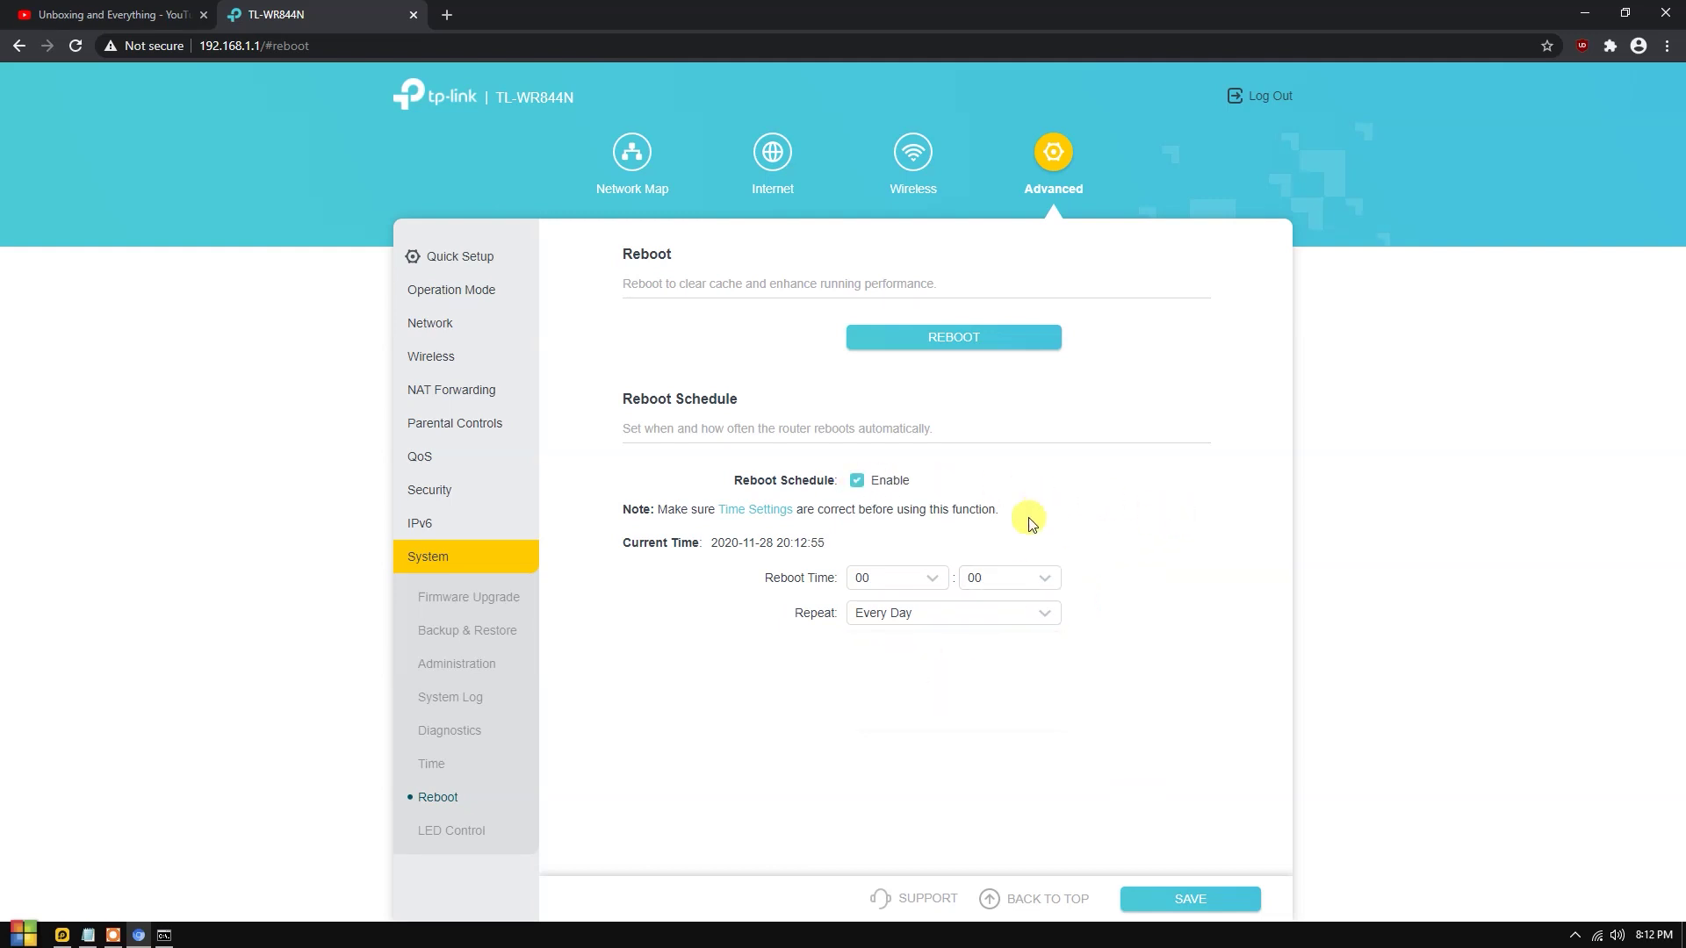
pyautogui.click(858, 484)
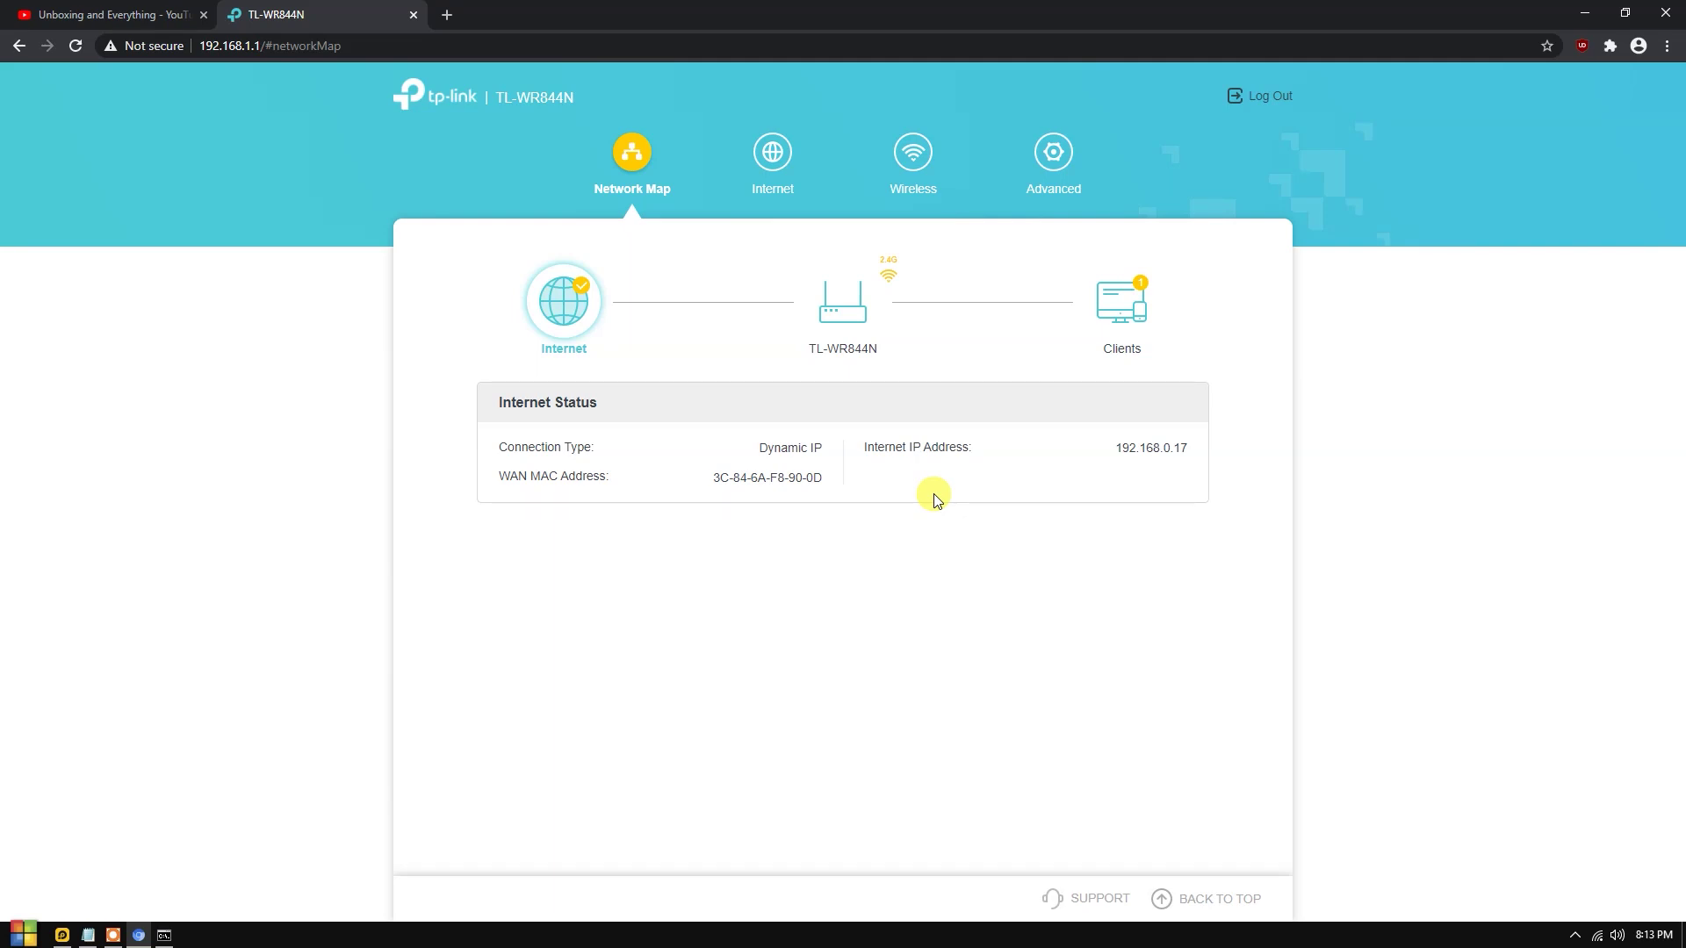
# In the Advanced area, look over Access Point Mode, then go to Network > DHCP Server.
pyautogui.click(1047, 167)
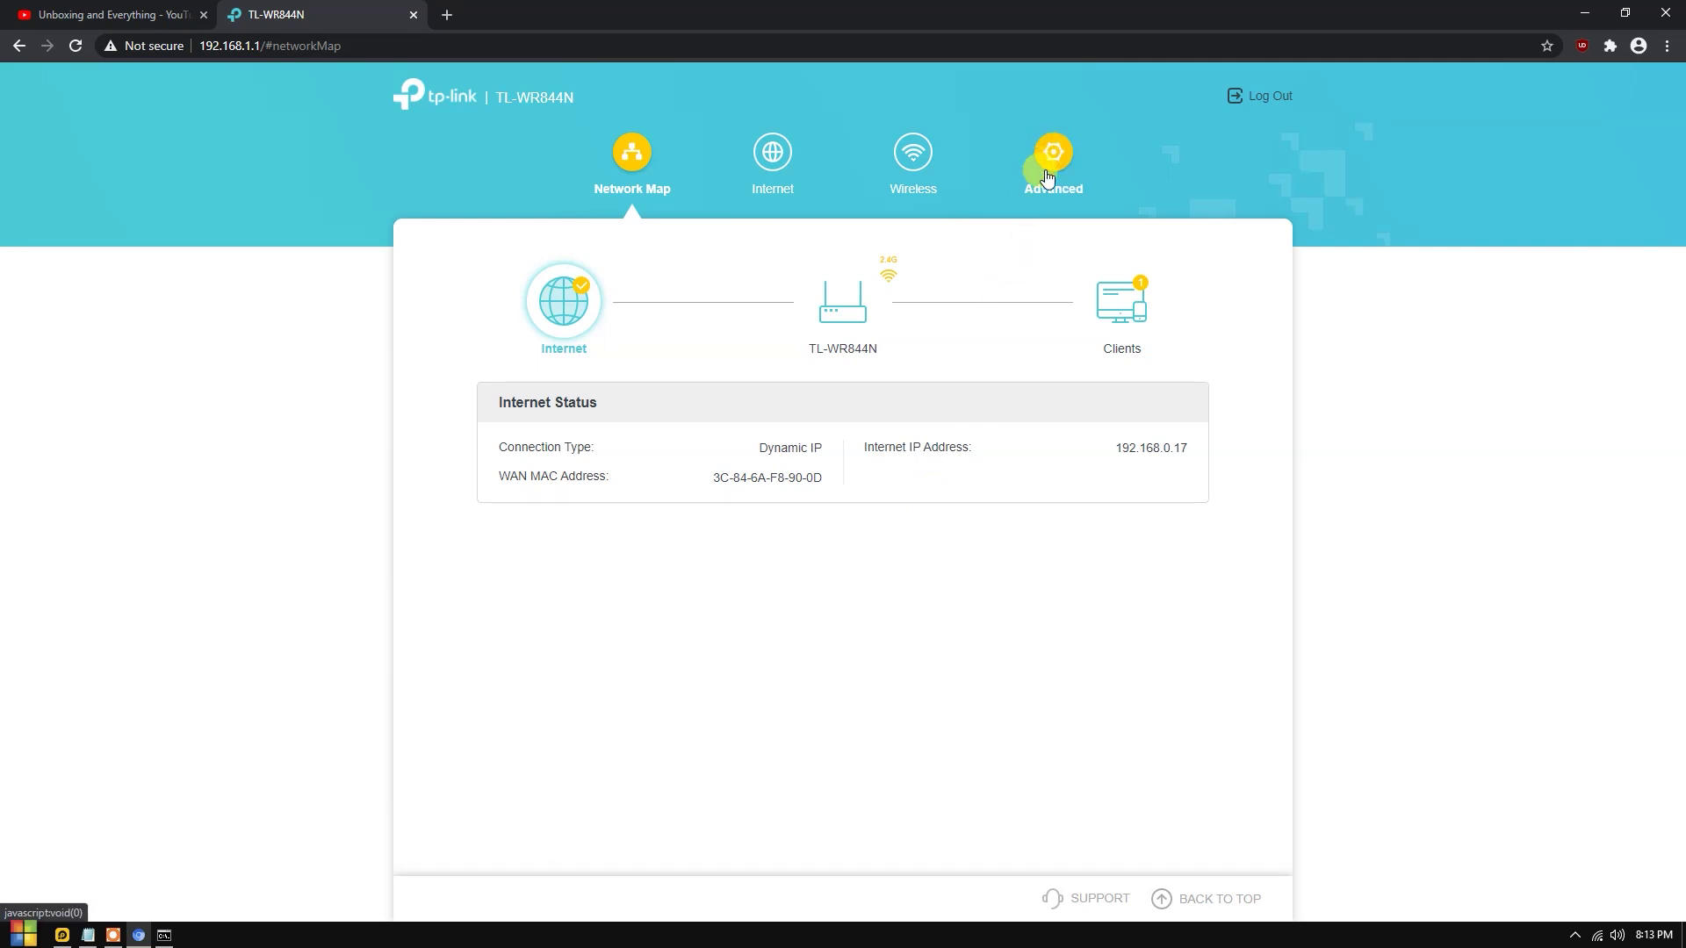
pyautogui.scroll(-2, 773, 527)
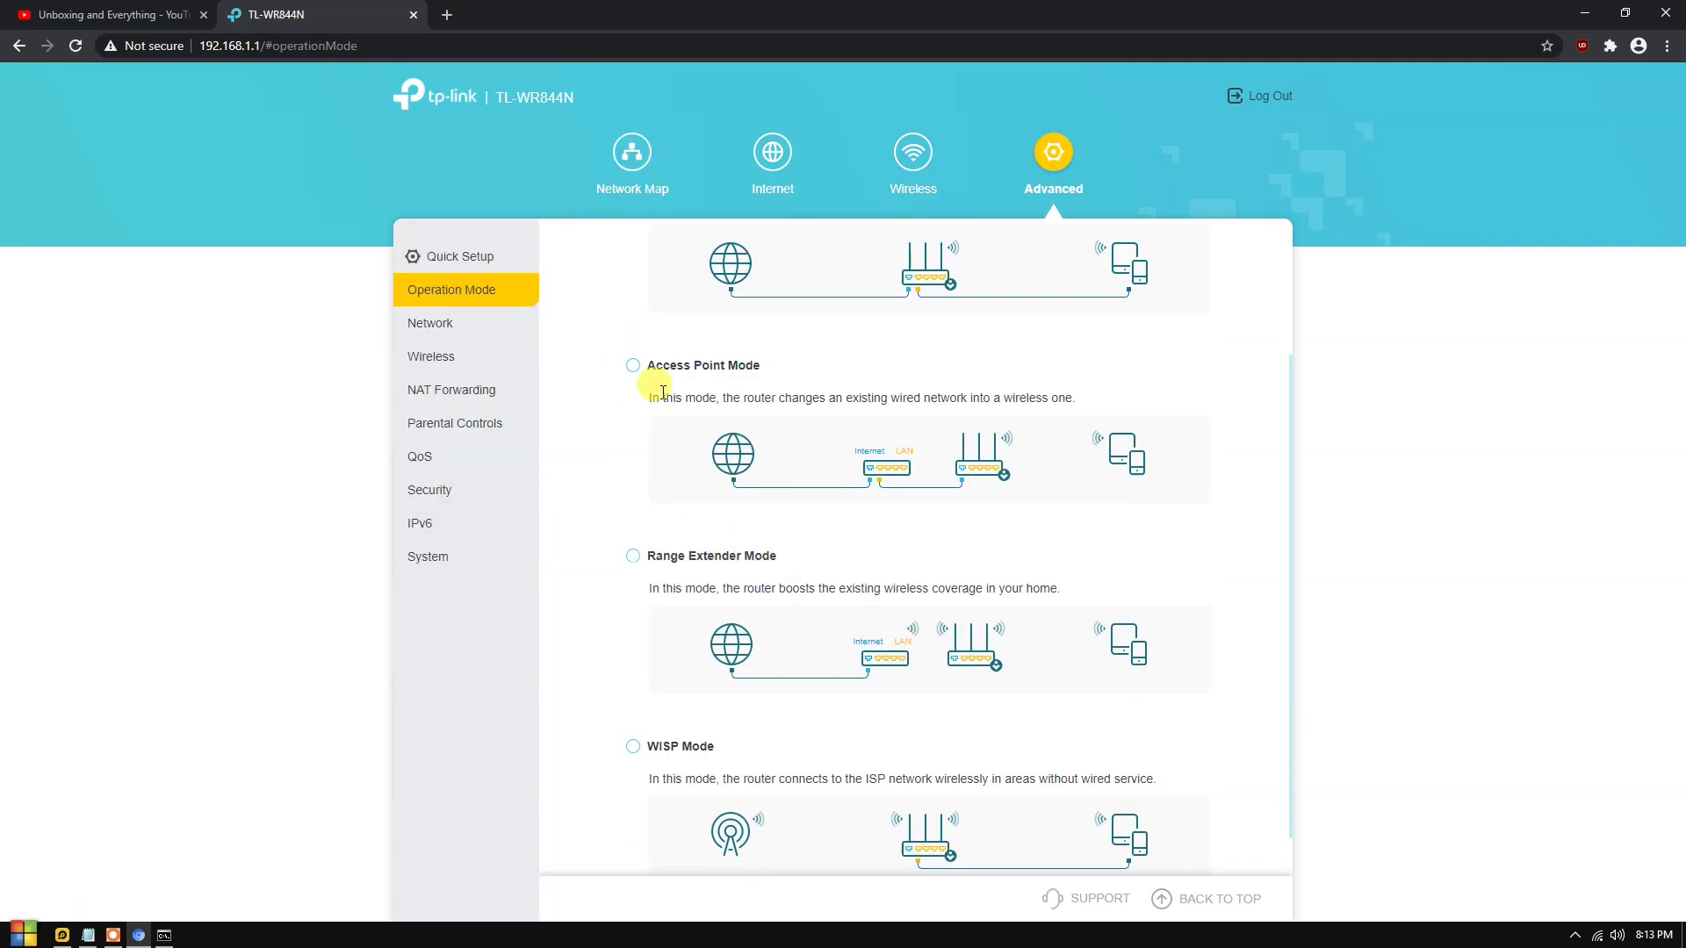
pyautogui.moveTo(663, 363); pyautogui.dragTo(761, 364)
pyautogui.scroll(2, 647, 595)
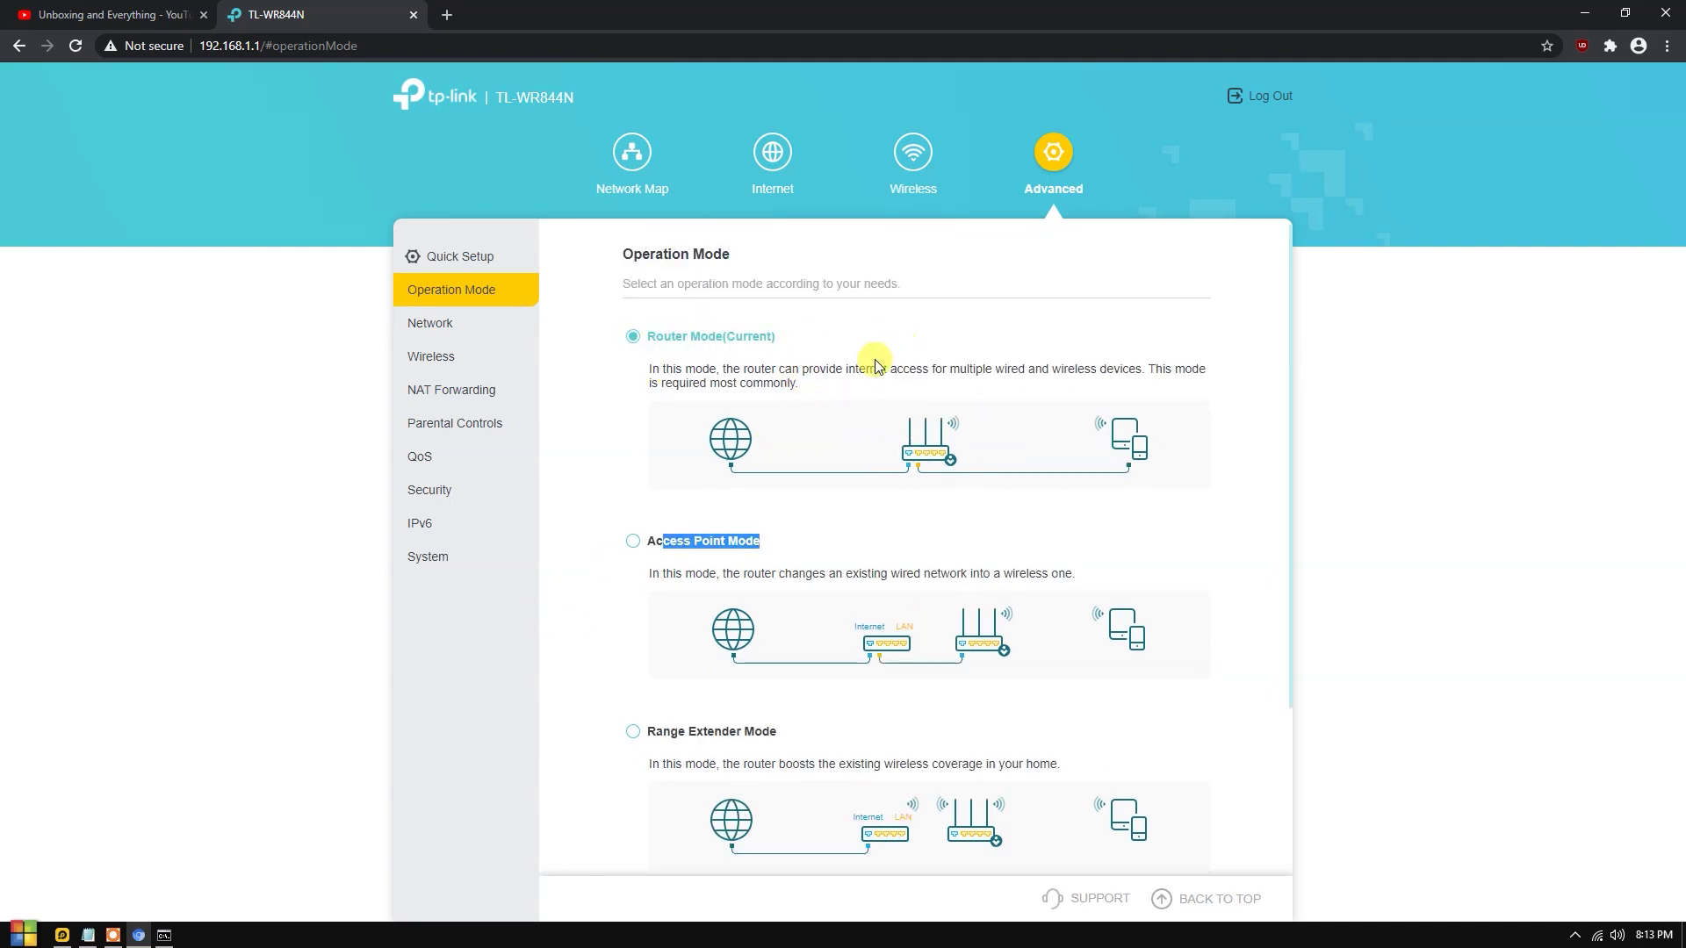
pyautogui.click(430, 325)
pyautogui.click(456, 493)
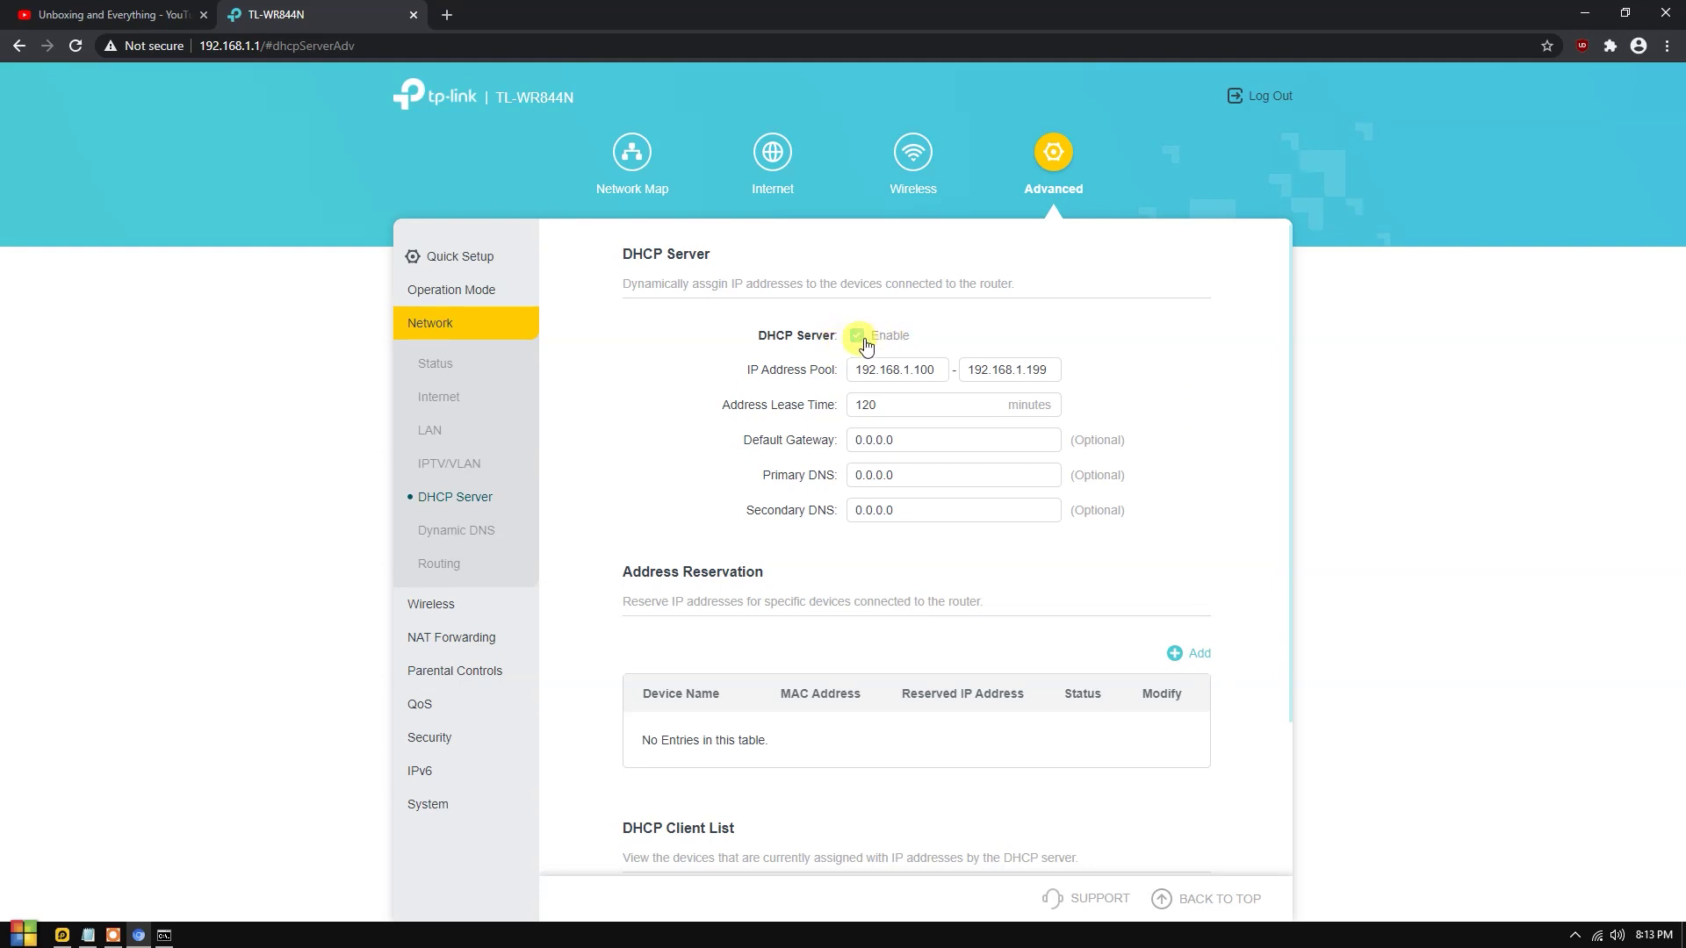
# Set 2.4GHz wireless security to None in Wireless Settings, then return to Operation Mode.
pyautogui.click(499, 610)
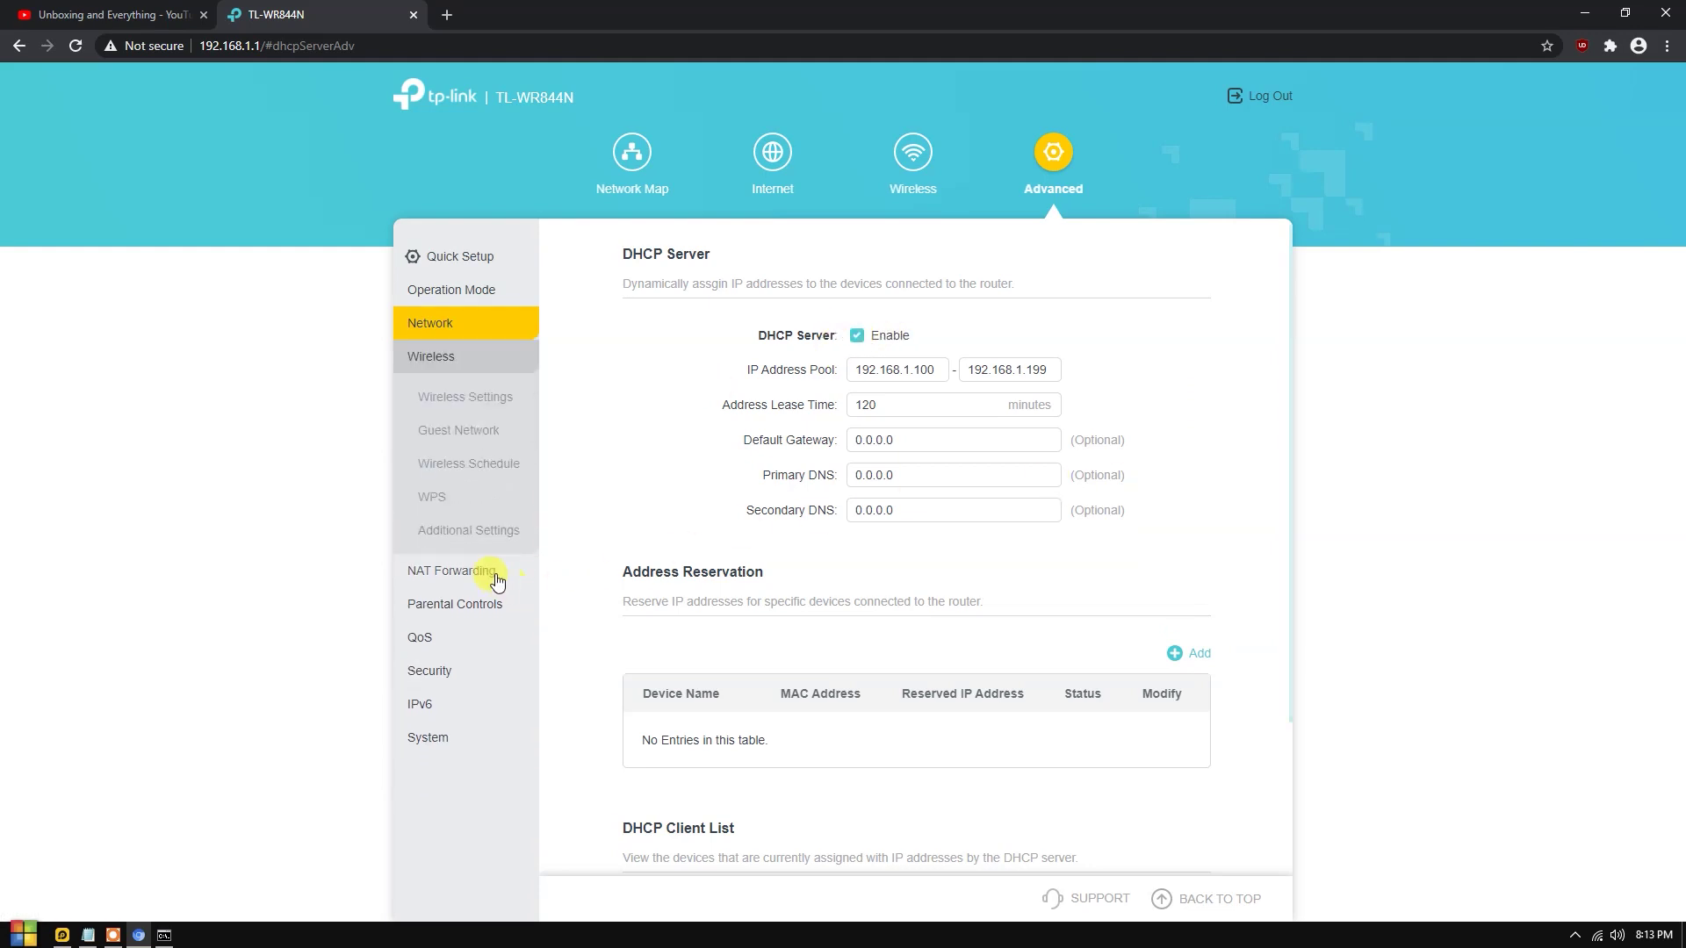
pyautogui.click(474, 398)
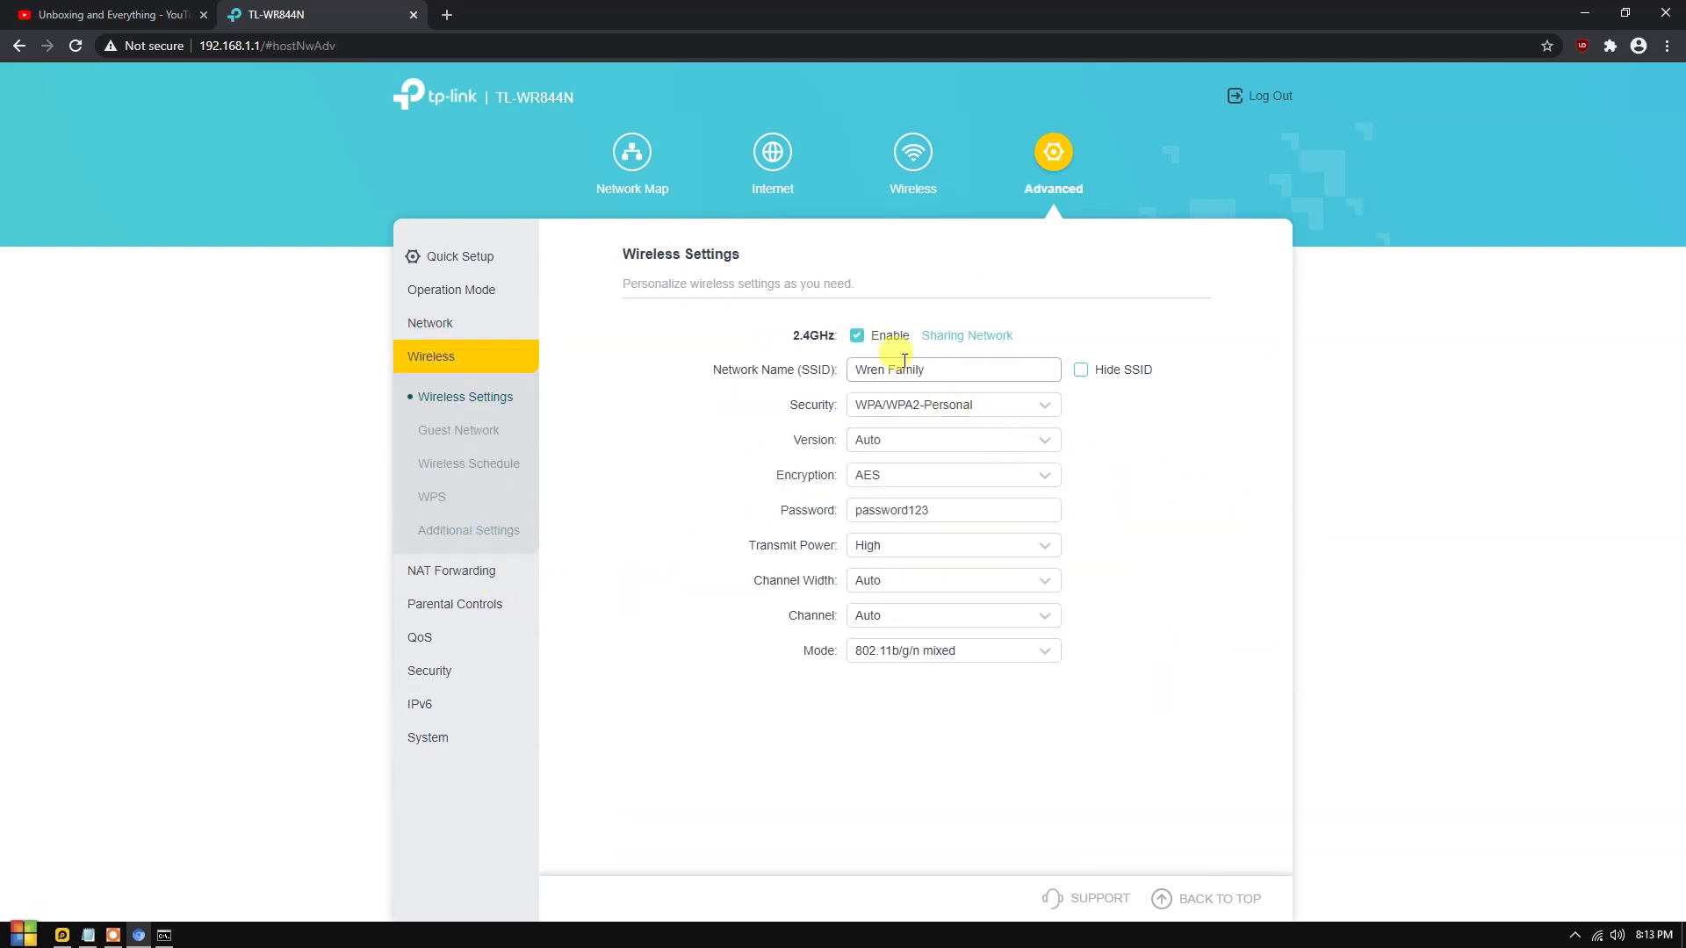
pyautogui.click(924, 408)
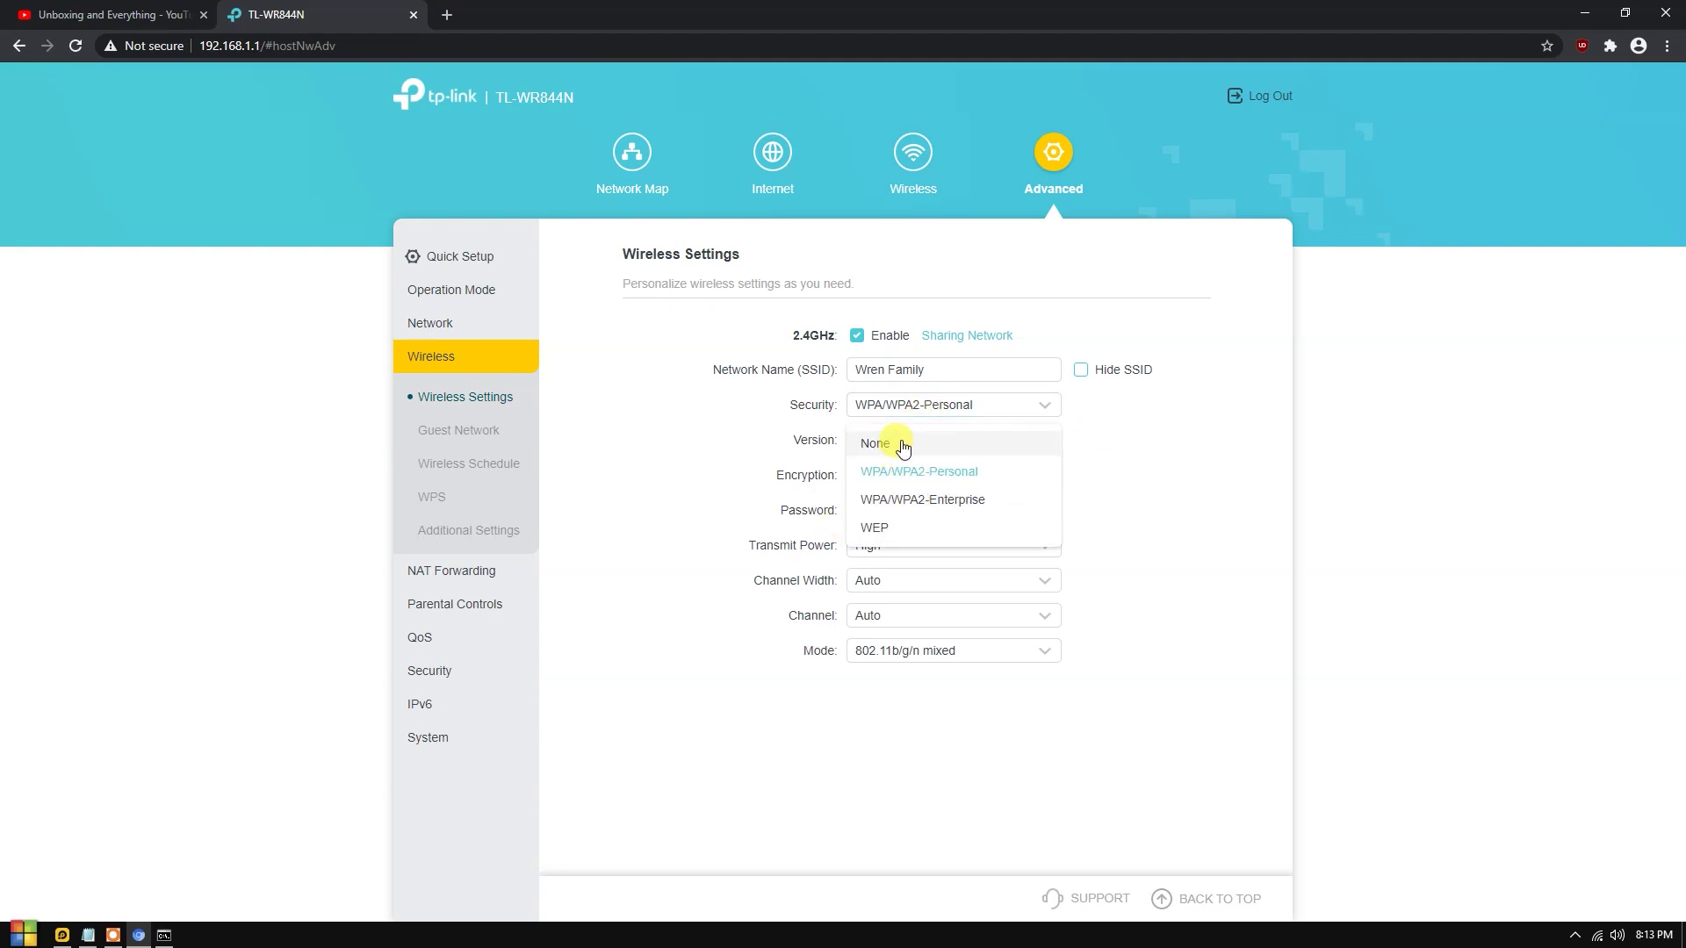
pyautogui.click(903, 448)
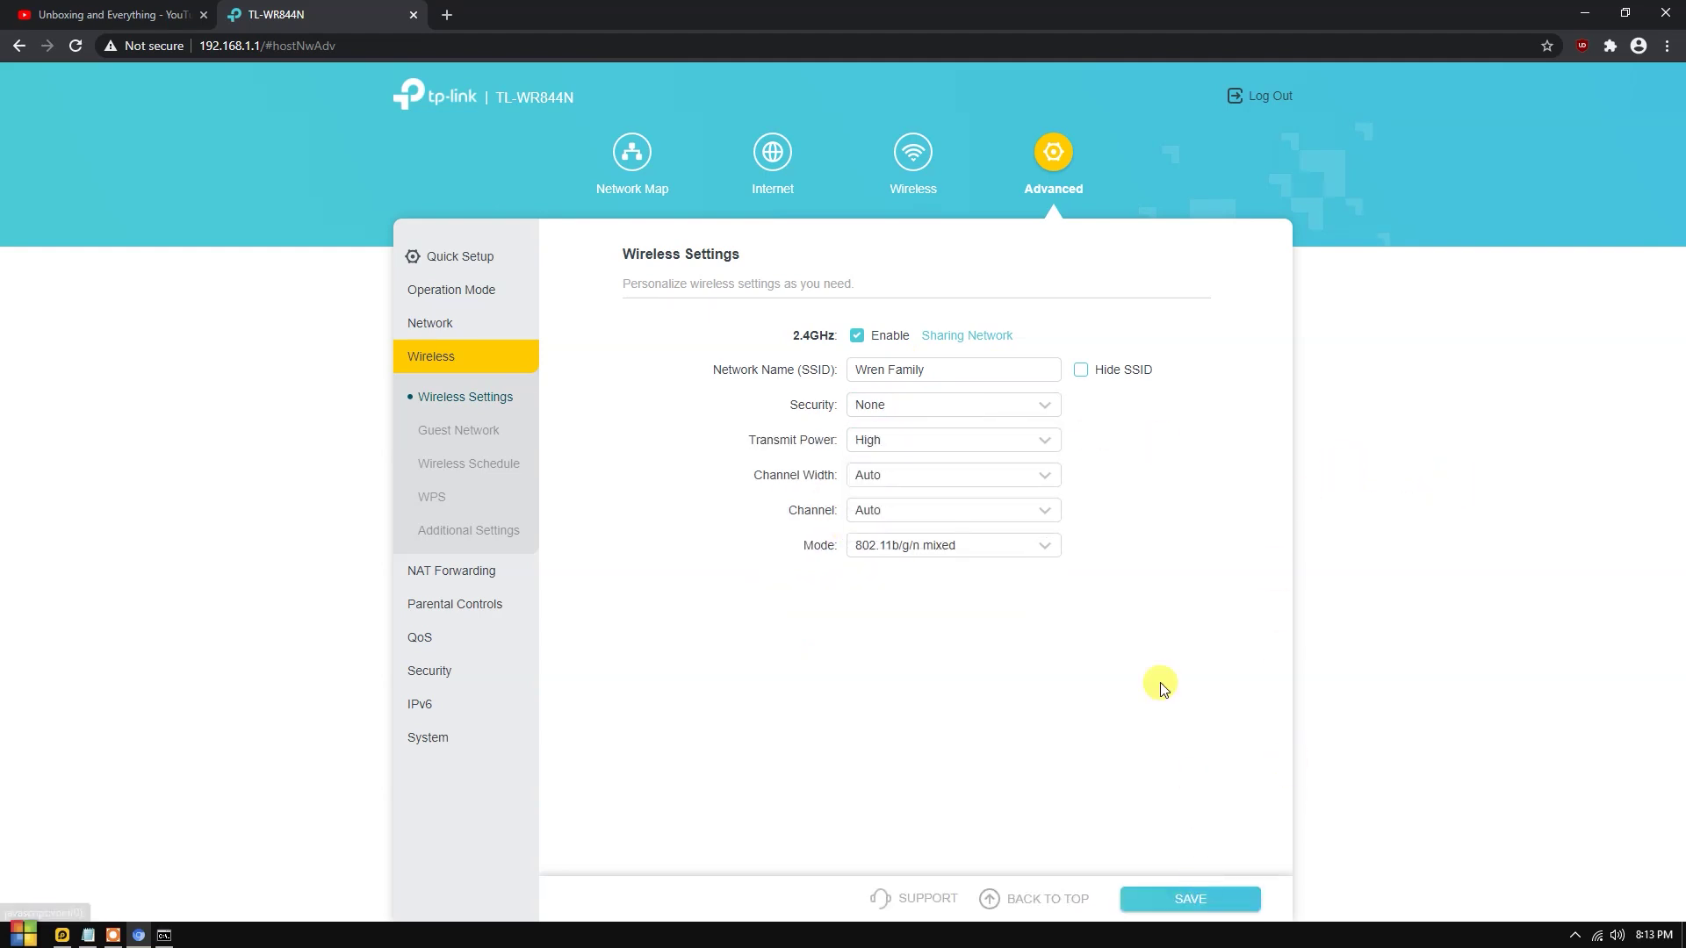
pyautogui.click(1031, 182)
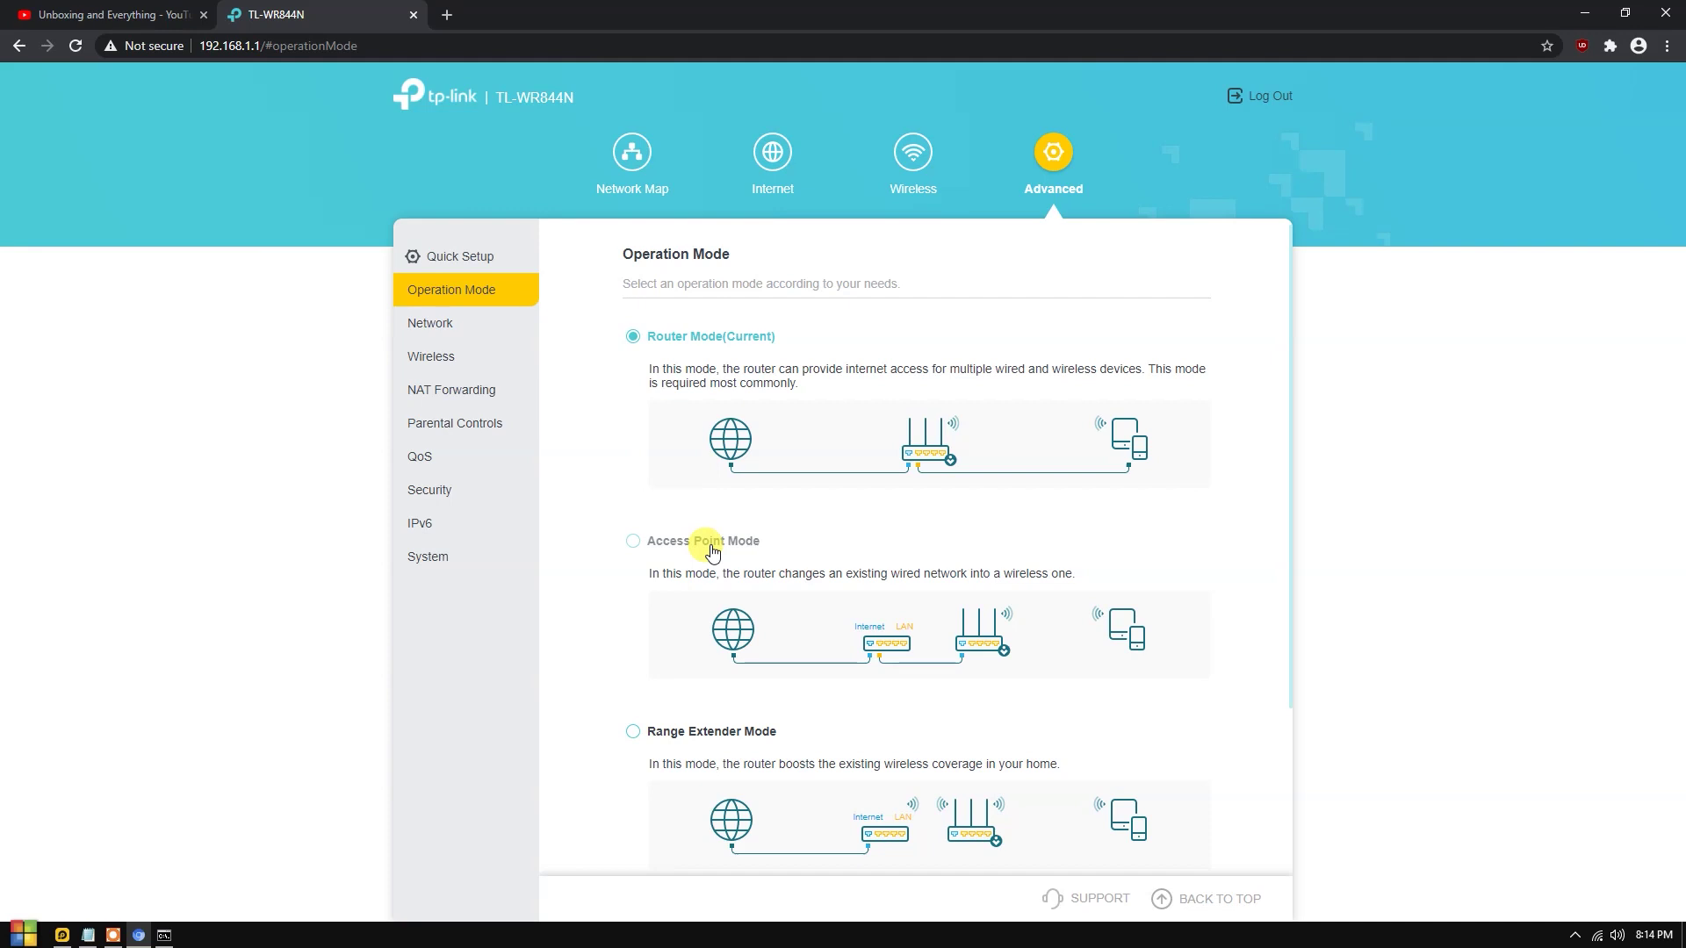
pyautogui.scroll(-3, 712, 551)
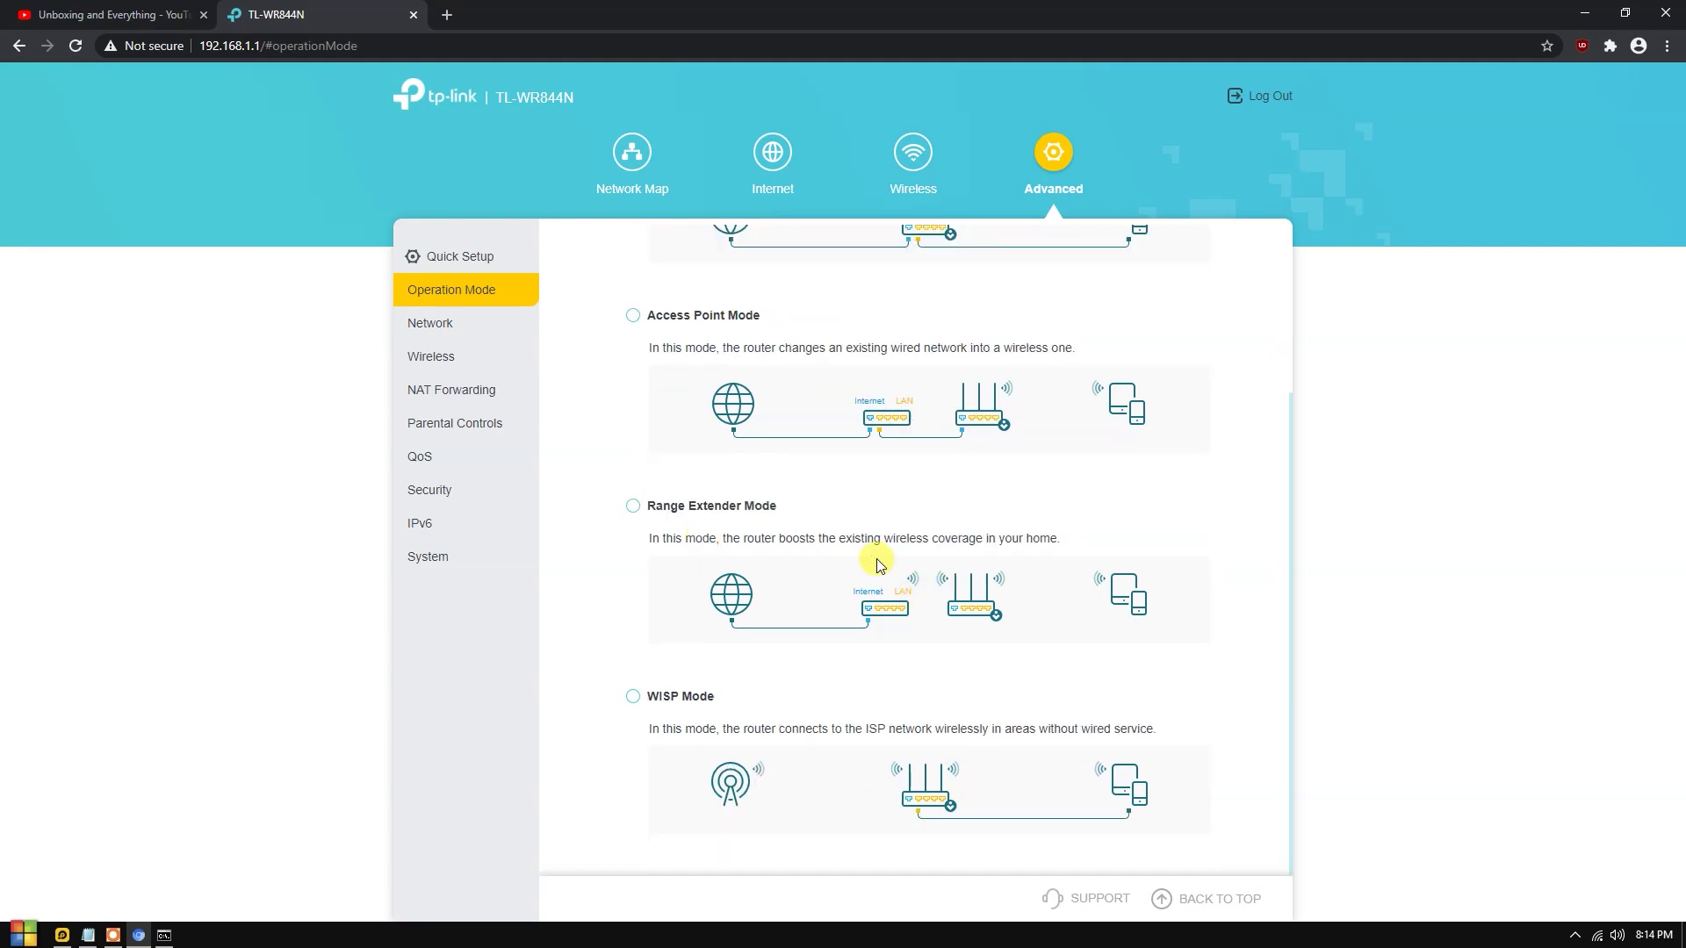
pyautogui.doubleClick(657, 537)
pyautogui.moveTo(713, 536); pyautogui.dragTo(920, 562)
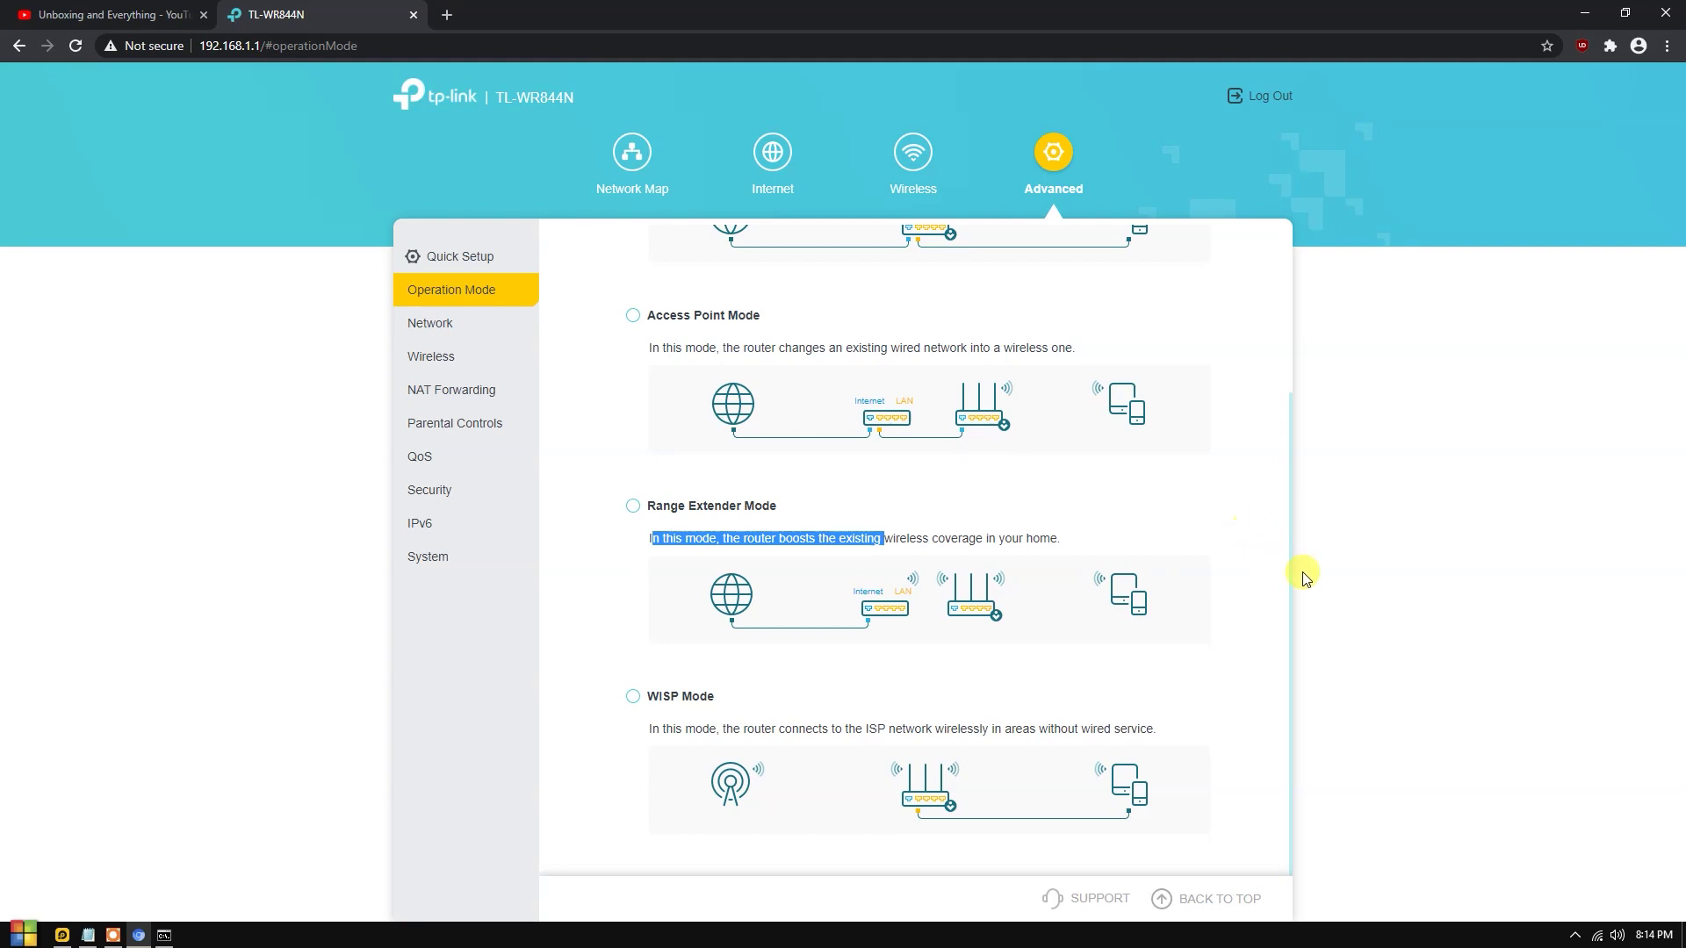
pyautogui.click(695, 708)
pyautogui.moveTo(798, 713); pyautogui.dragTo(955, 716)
pyautogui.moveTo(1006, 716); pyautogui.dragTo(1252, 720)
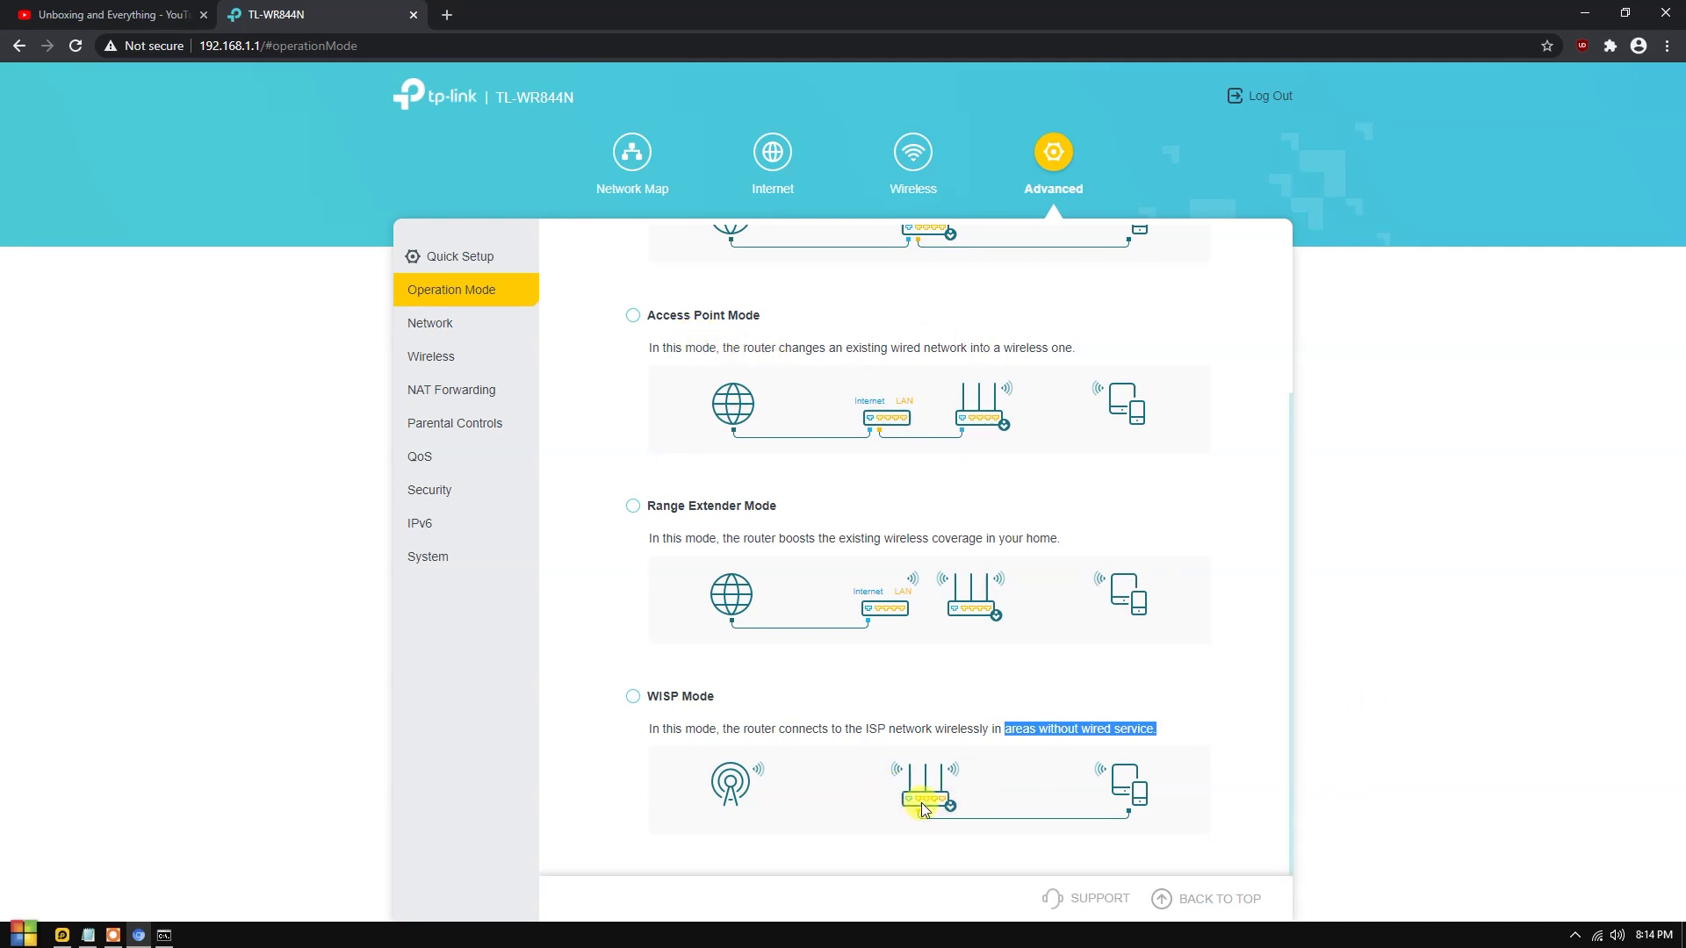
pyautogui.moveTo(867, 727); pyautogui.dragTo(959, 727)
pyautogui.click(1024, 715)
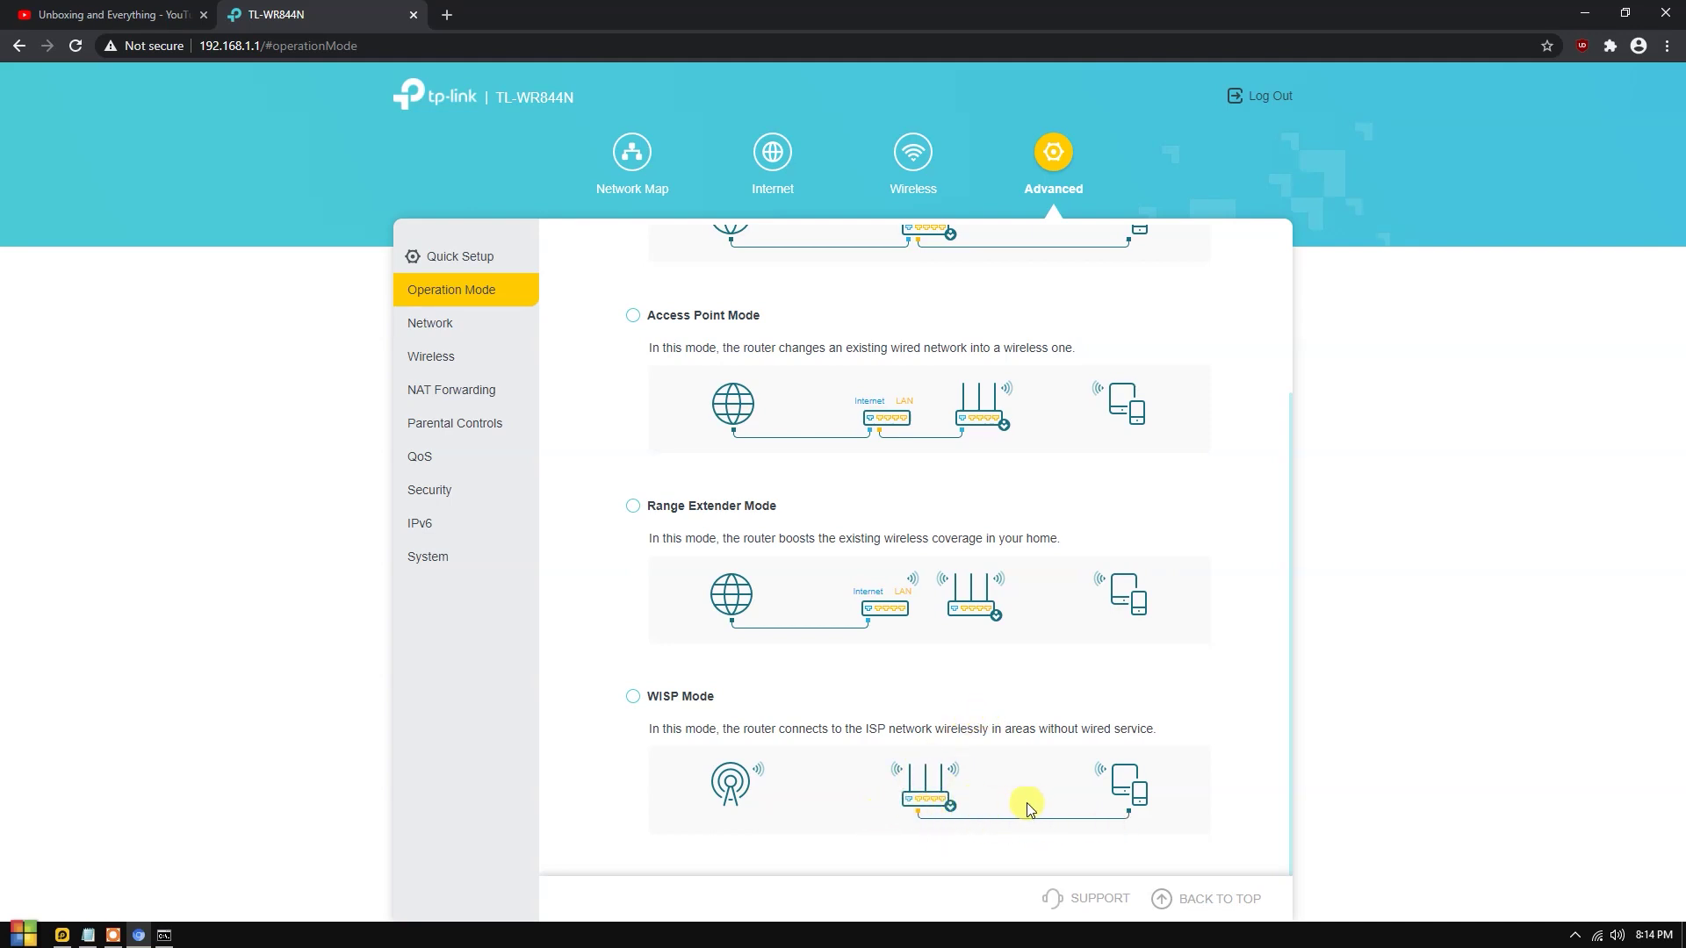
pyautogui.moveTo(823, 729); pyautogui.dragTo(1070, 718)
pyautogui.click(1069, 718)
pyautogui.moveTo(694, 729); pyautogui.dragTo(1081, 727)
pyautogui.click(1012, 722)
pyautogui.moveTo(822, 728); pyautogui.dragTo(667, 728)
pyautogui.click(661, 726)
pyautogui.click(123, 14)
# Highlight the Unboxing and Everything channel name, then deselect it.
pyautogui.moveTo(461, 387); pyautogui.dragTo(742, 386)
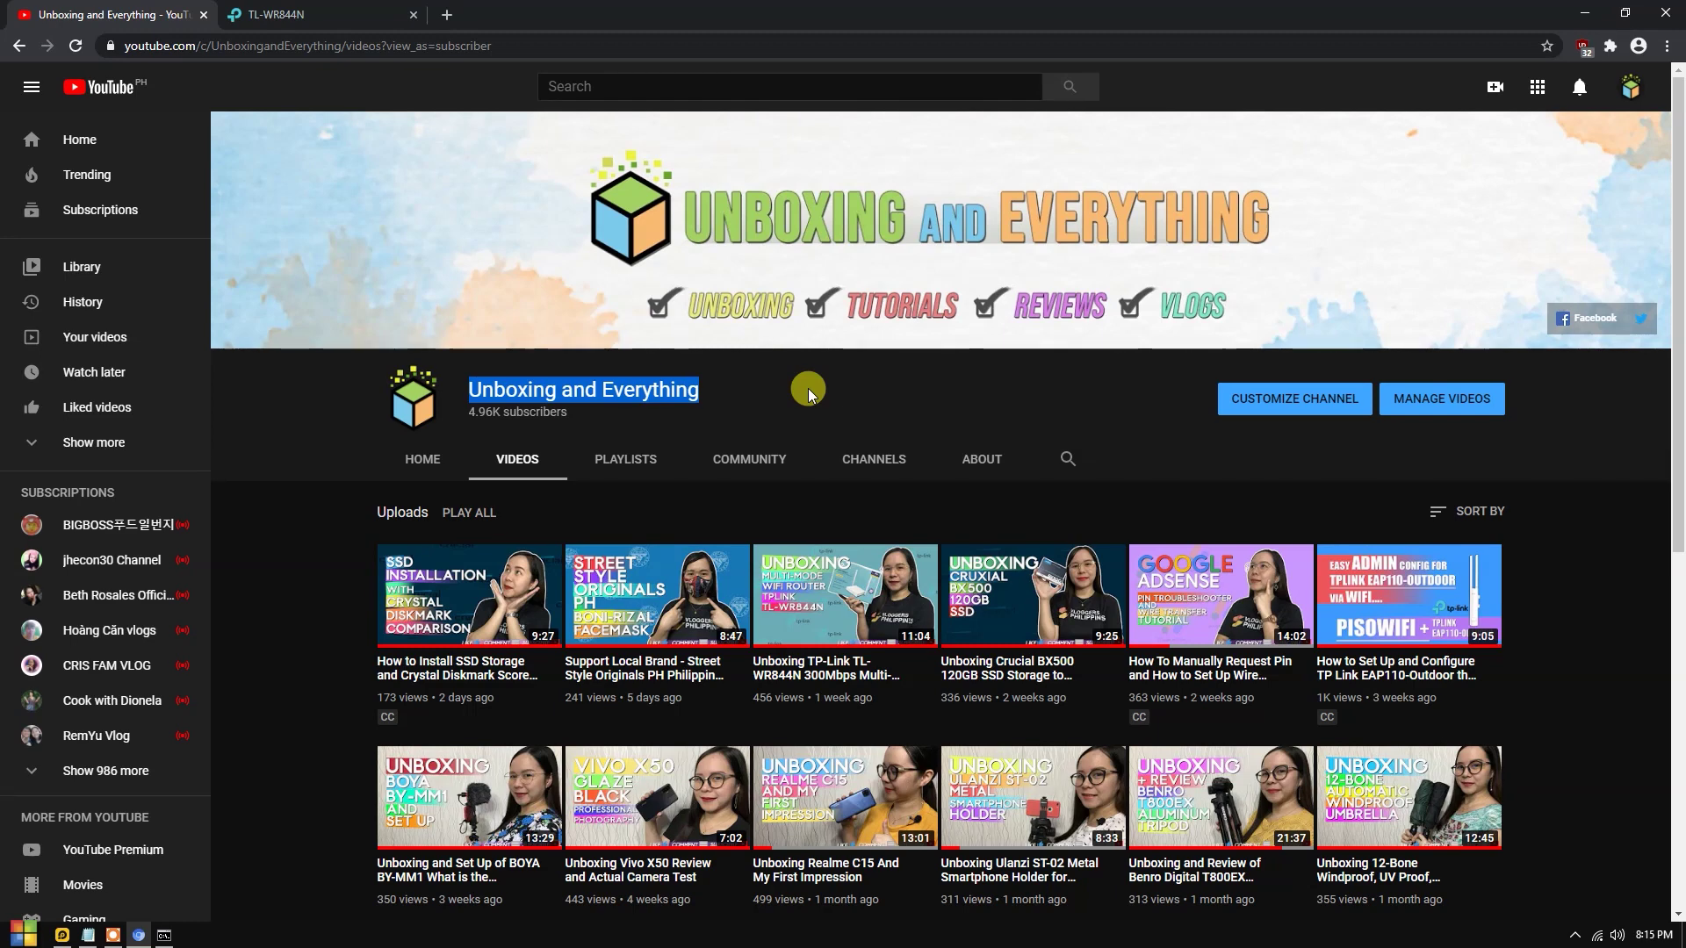
pyautogui.click(729, 397)
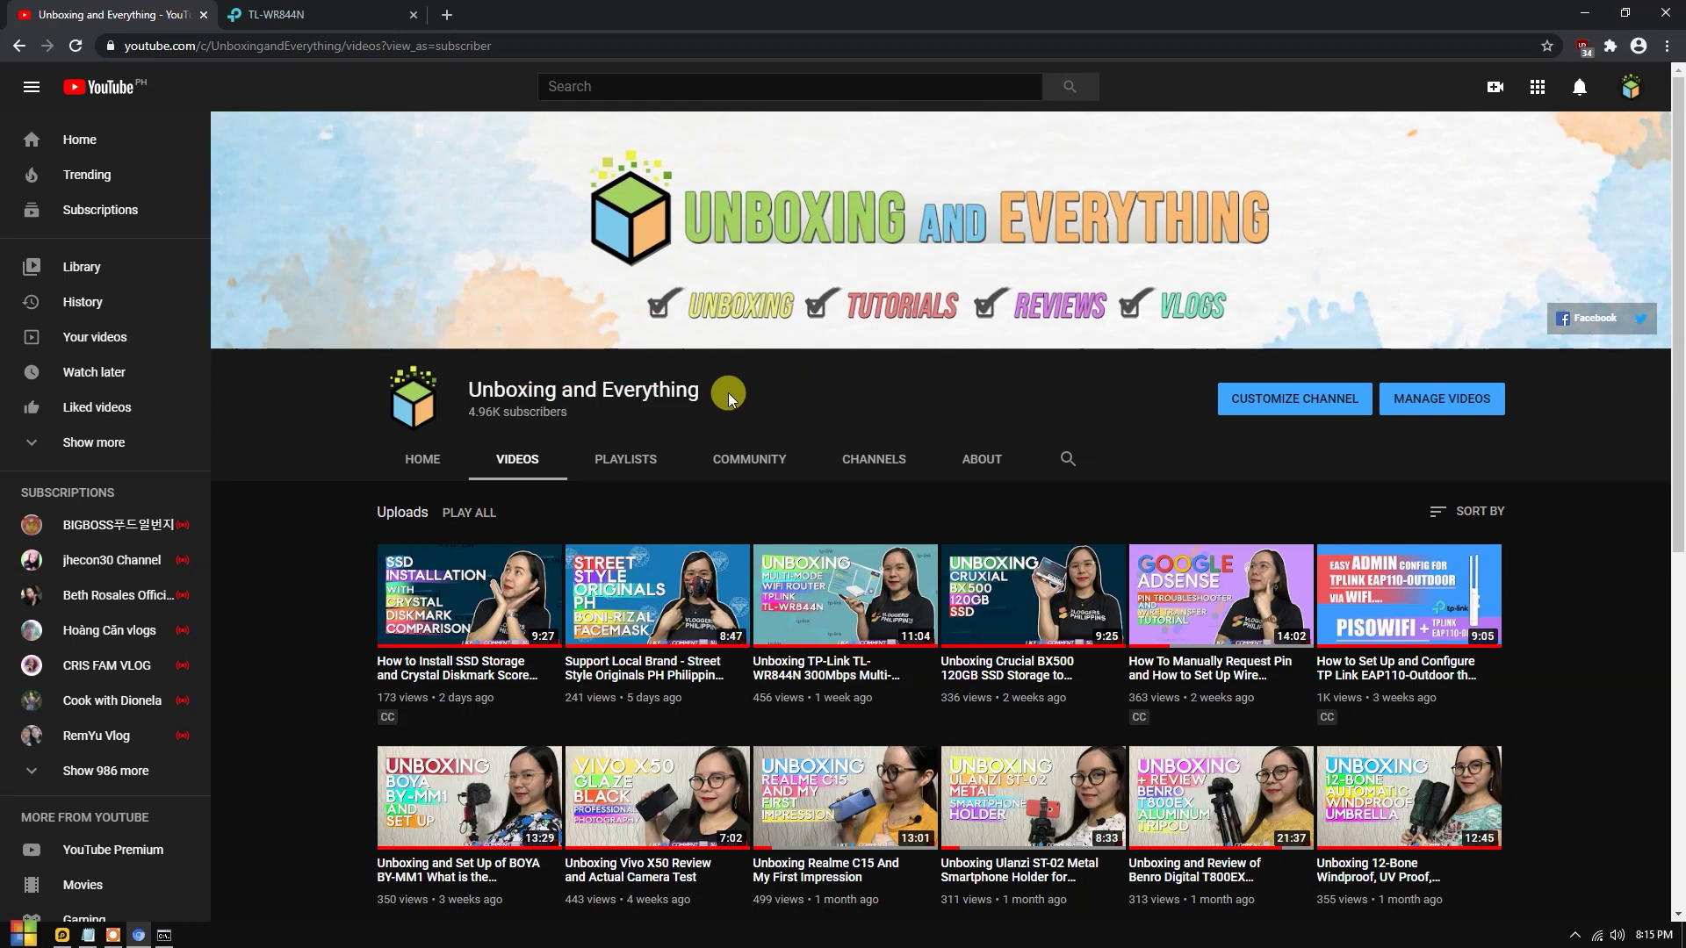